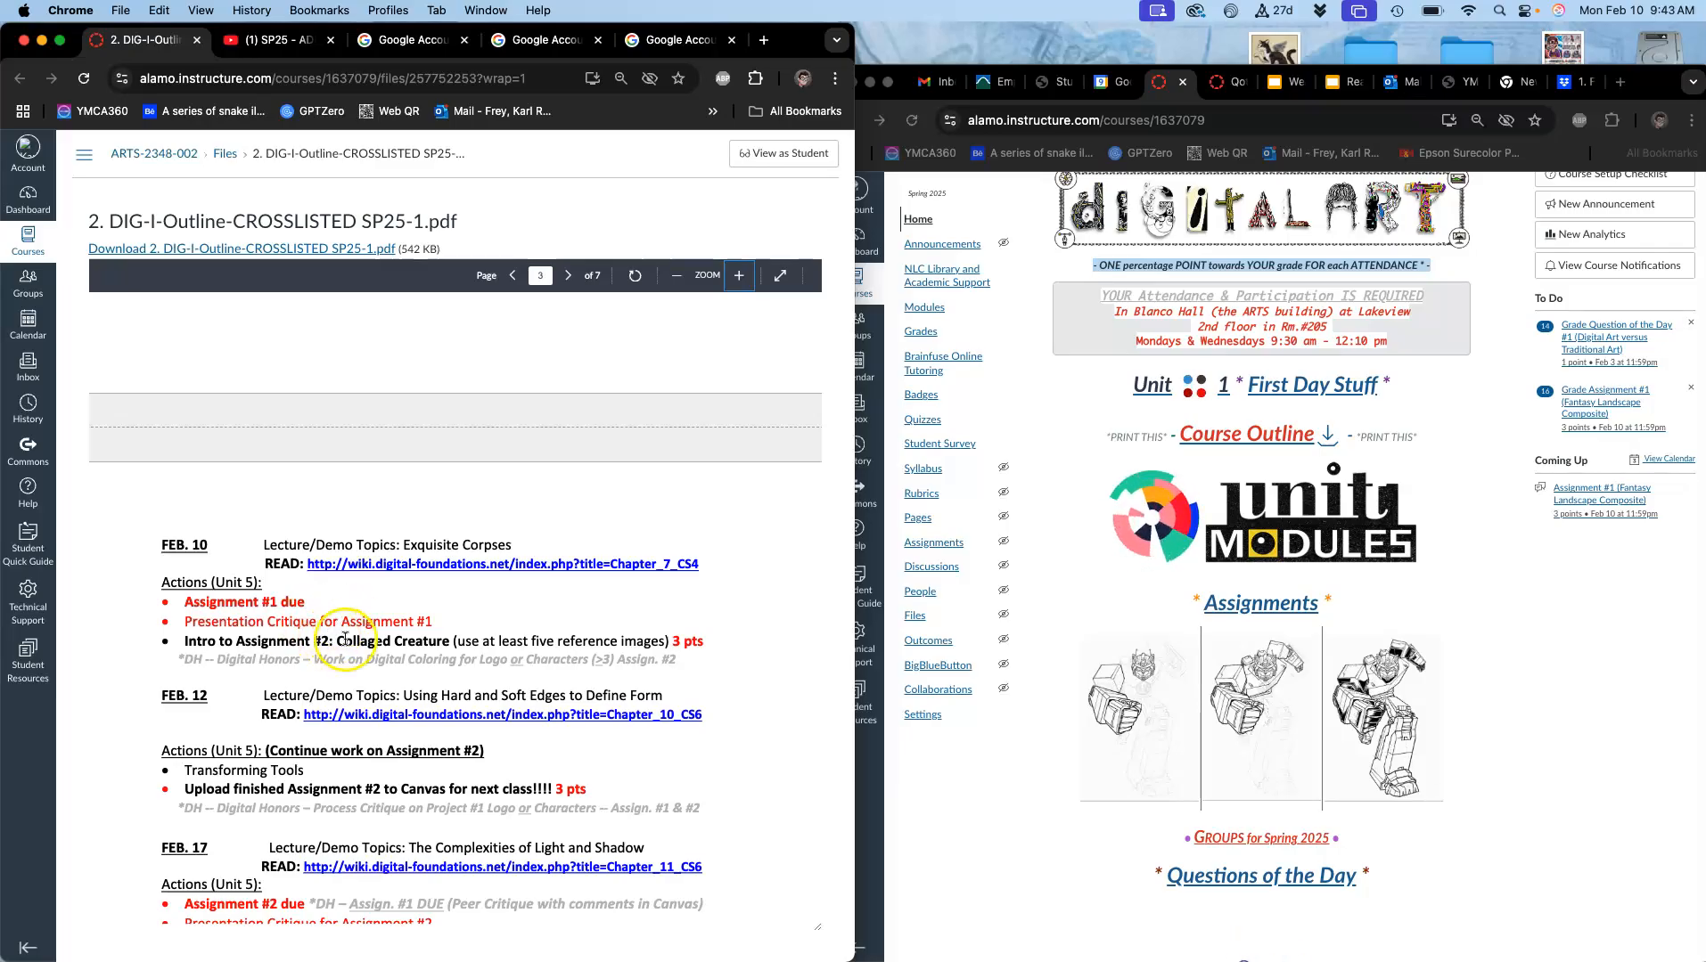
- Open the Feb. 10 reading, Chapter 7 CS4, from the course outline and skim its scanning, image size and adjustment exercises
click(535, 567)
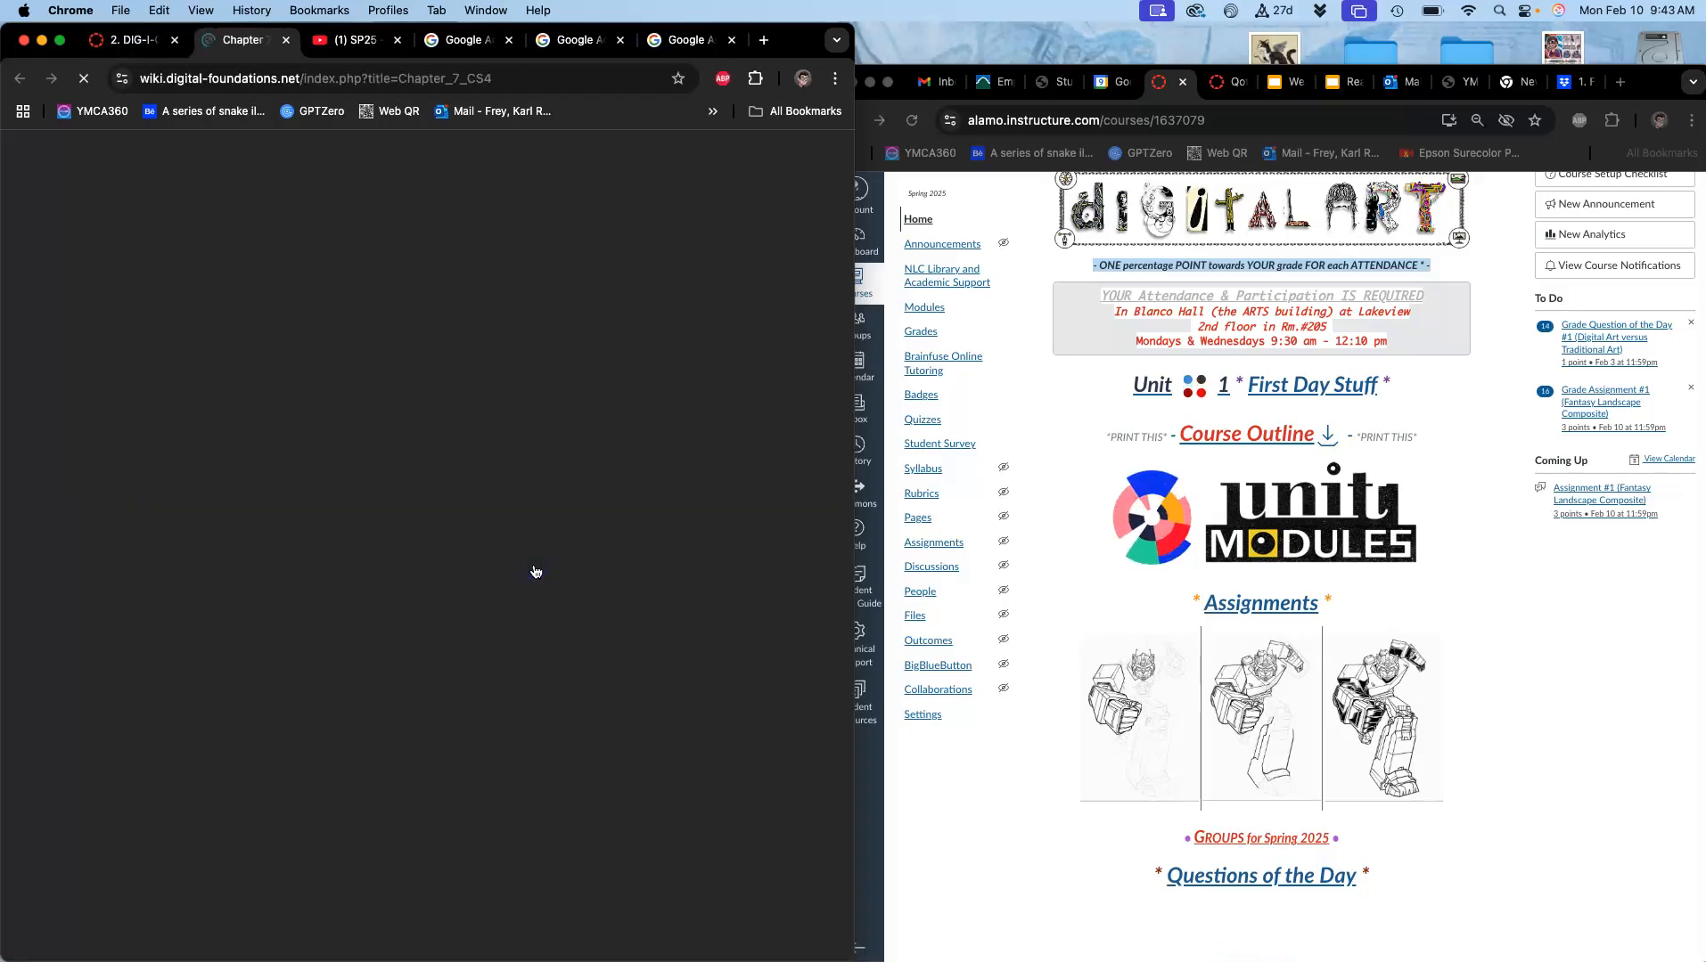
scroll(416, 656, down, 6)
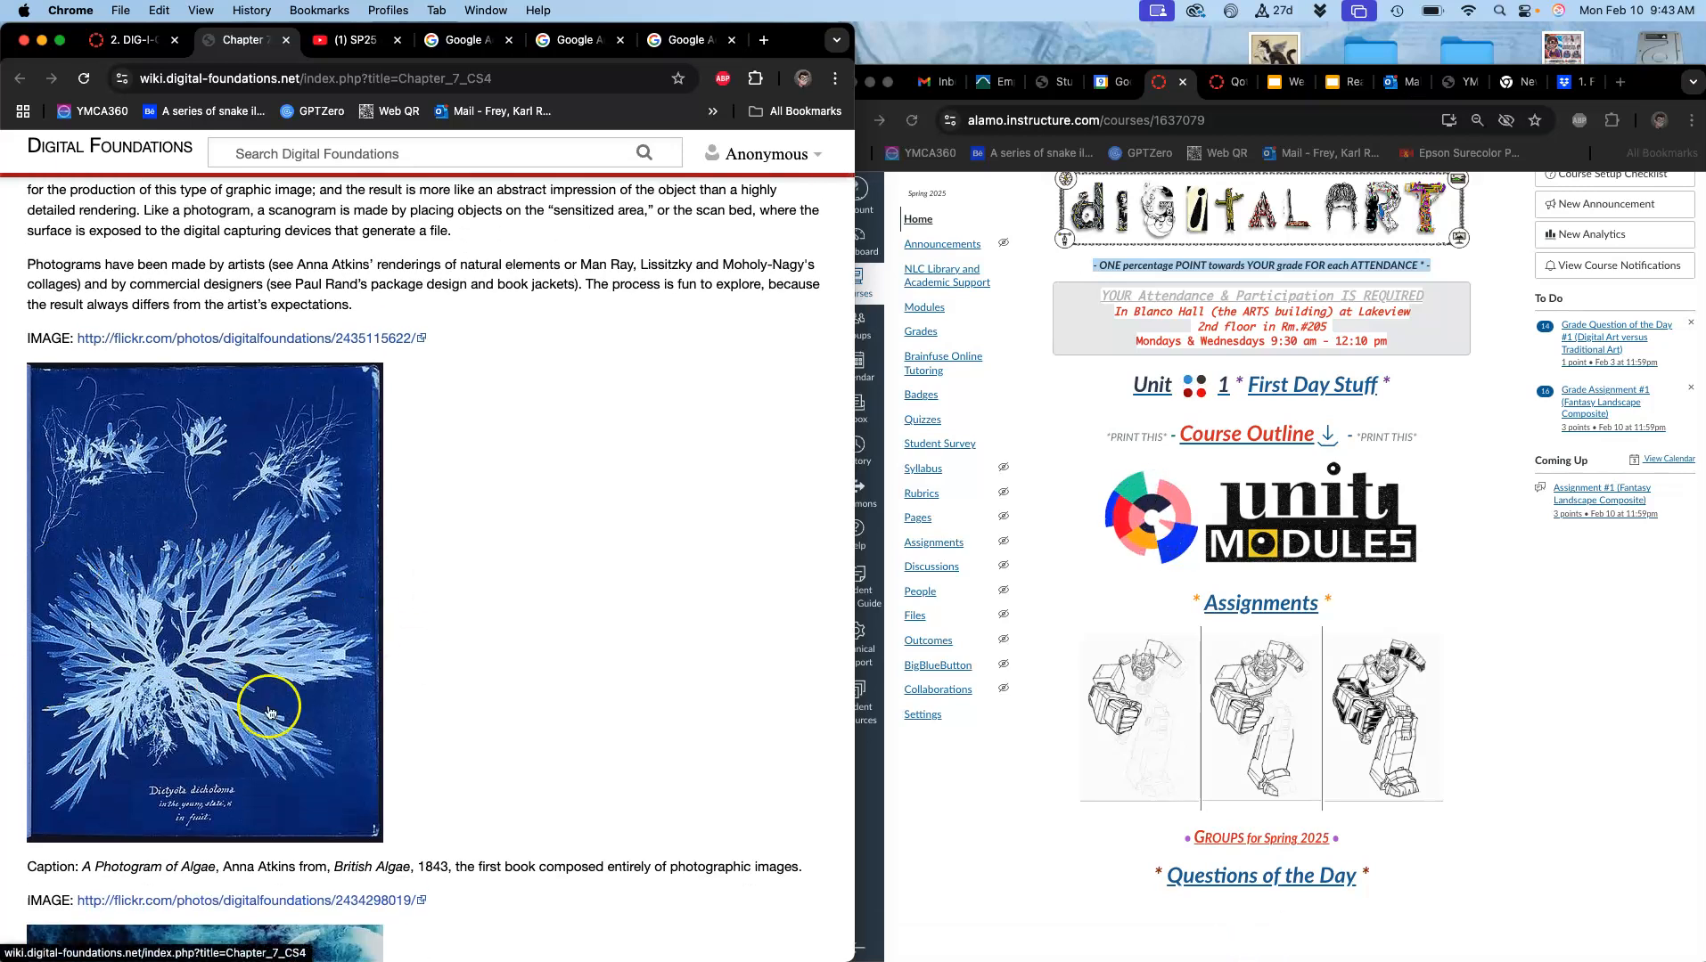
scroll(270, 713, down, 6)
scroll(251, 670, down, 9)
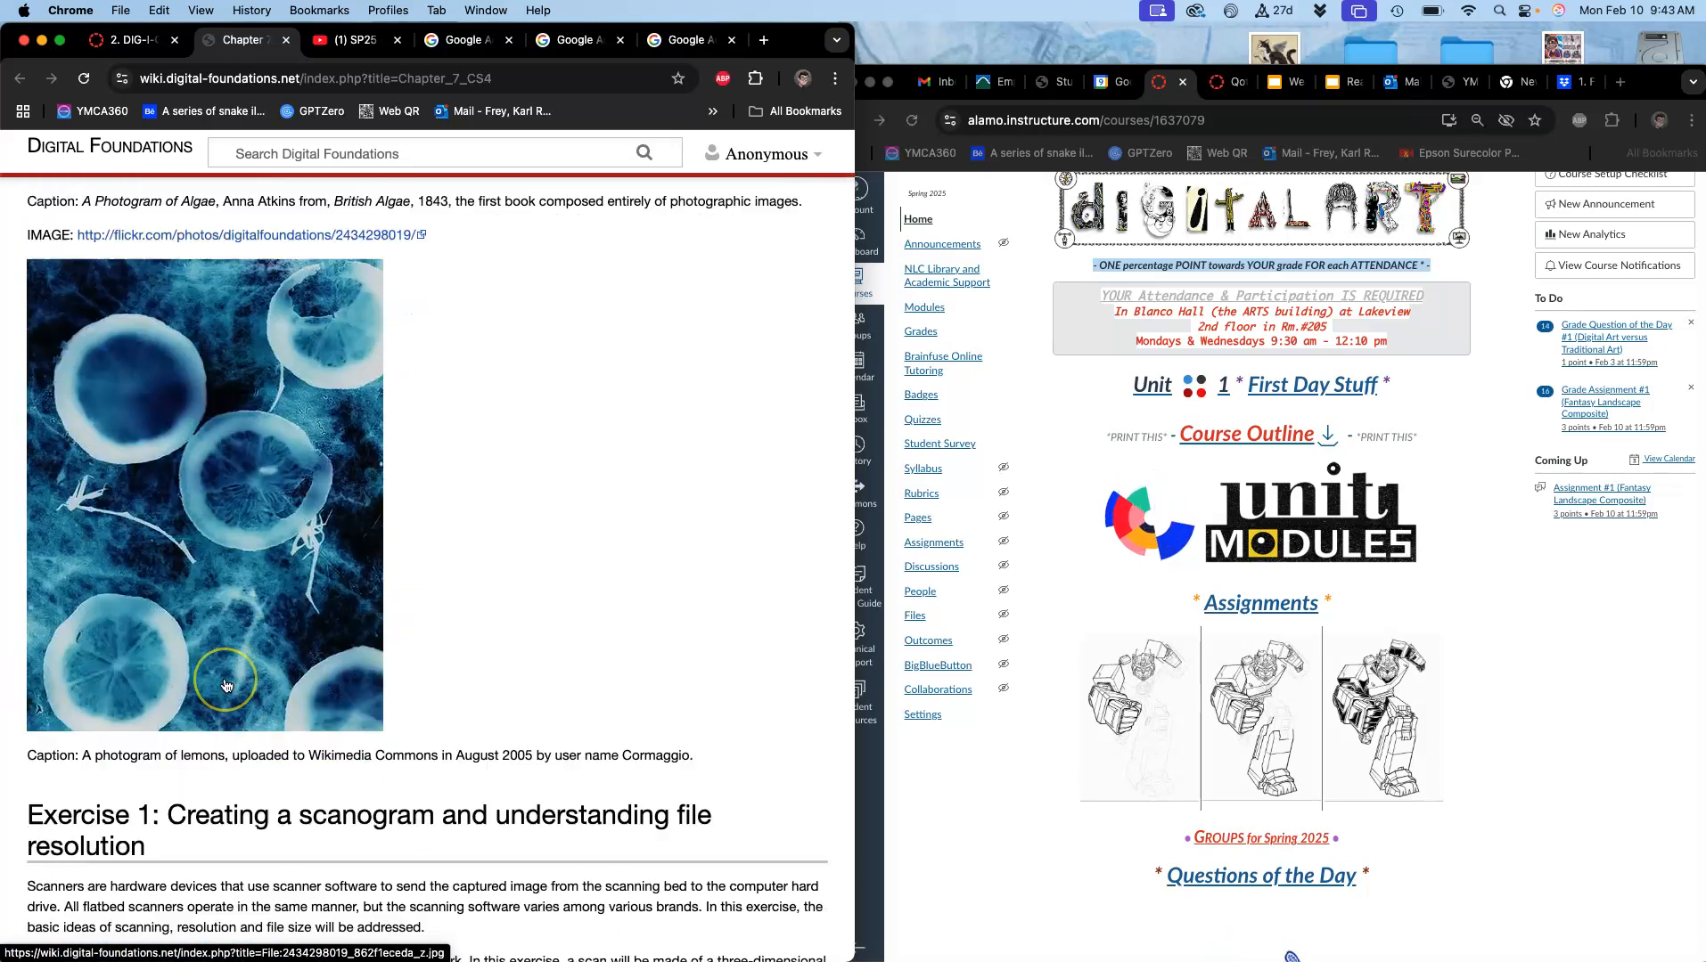
scroll(226, 685, down, 20)
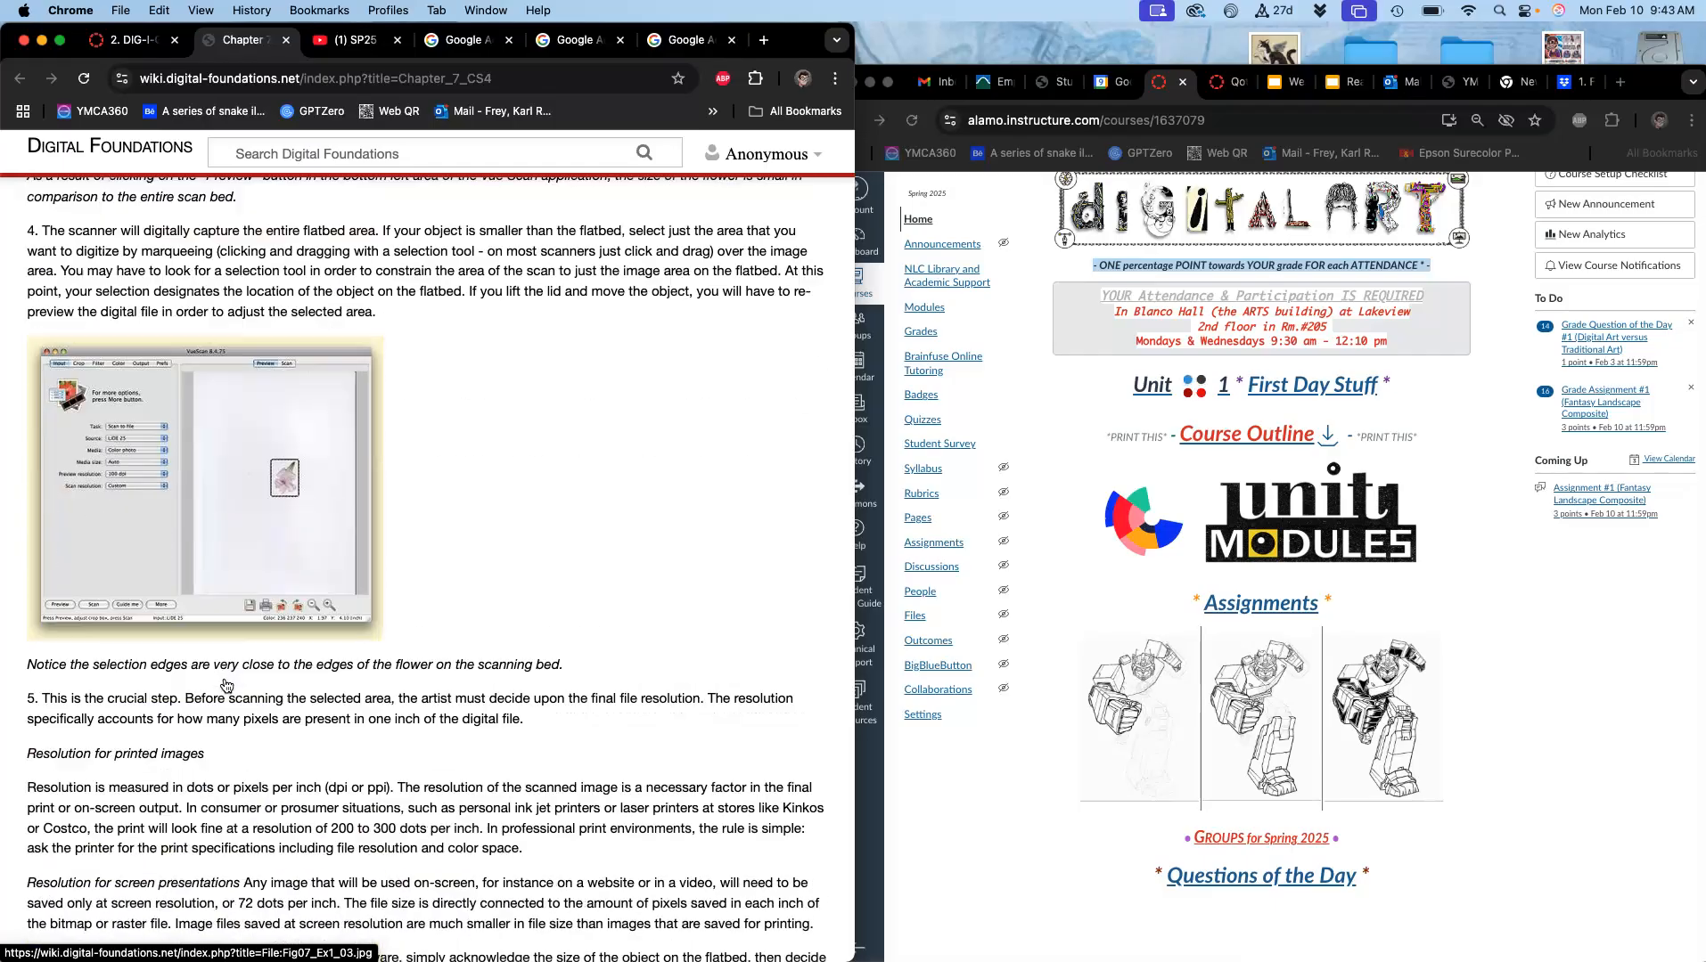
scroll(225, 684, down, 20)
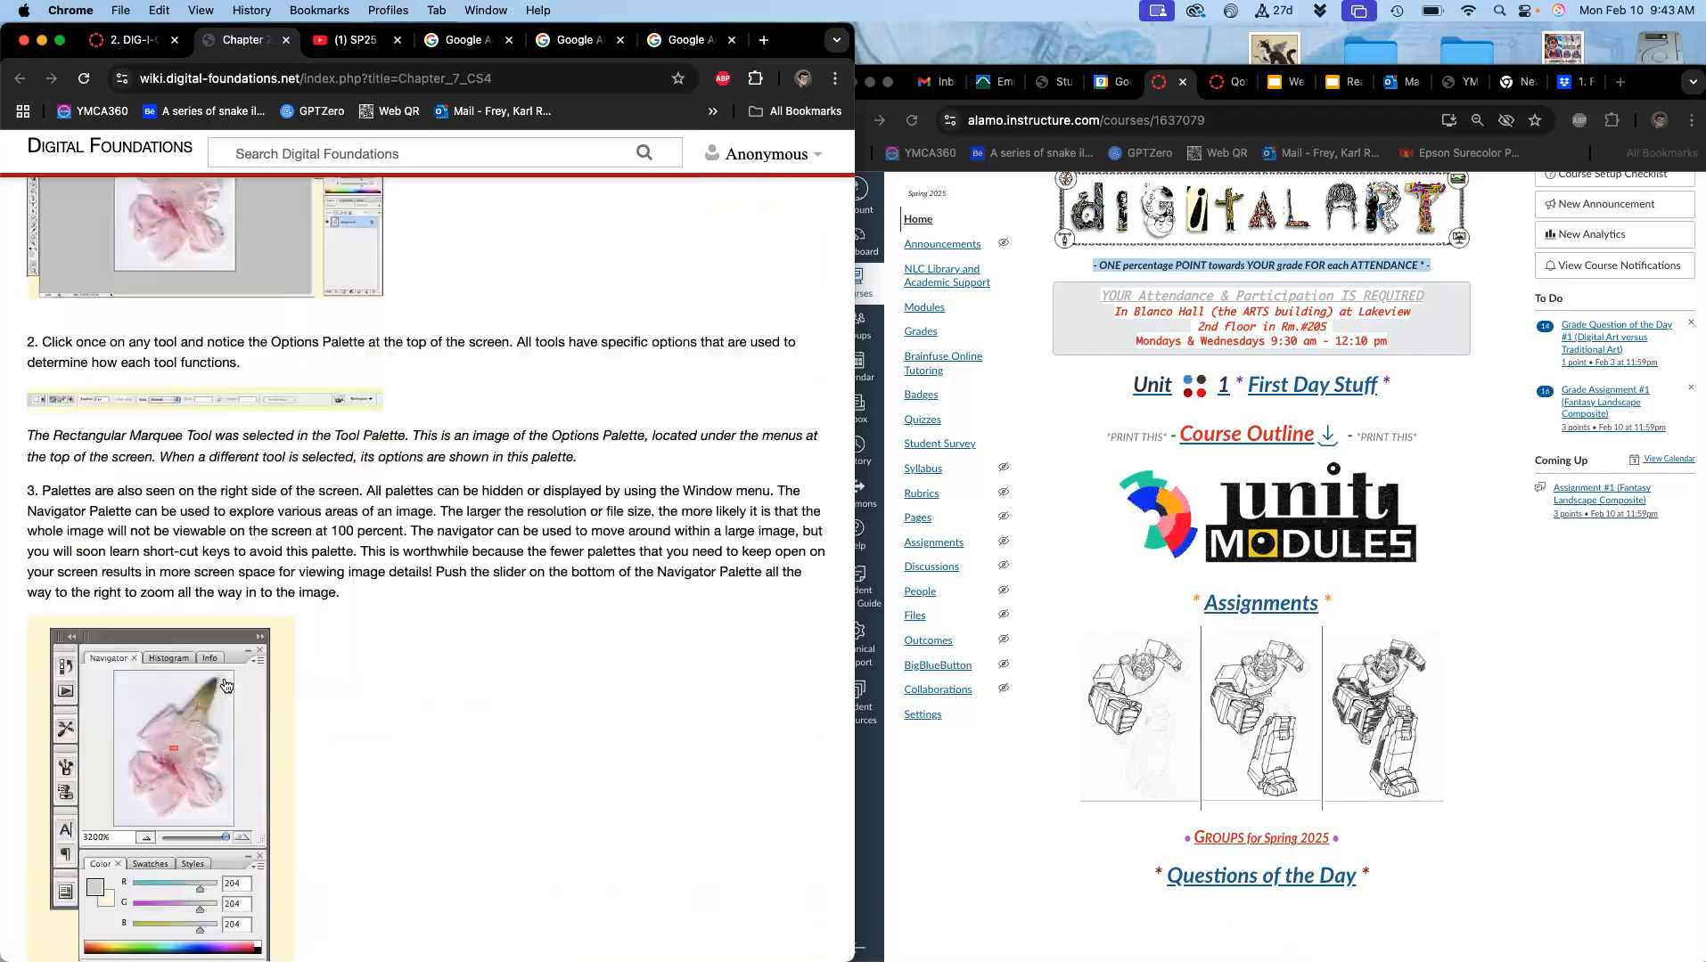
scroll(225, 684, down, 20)
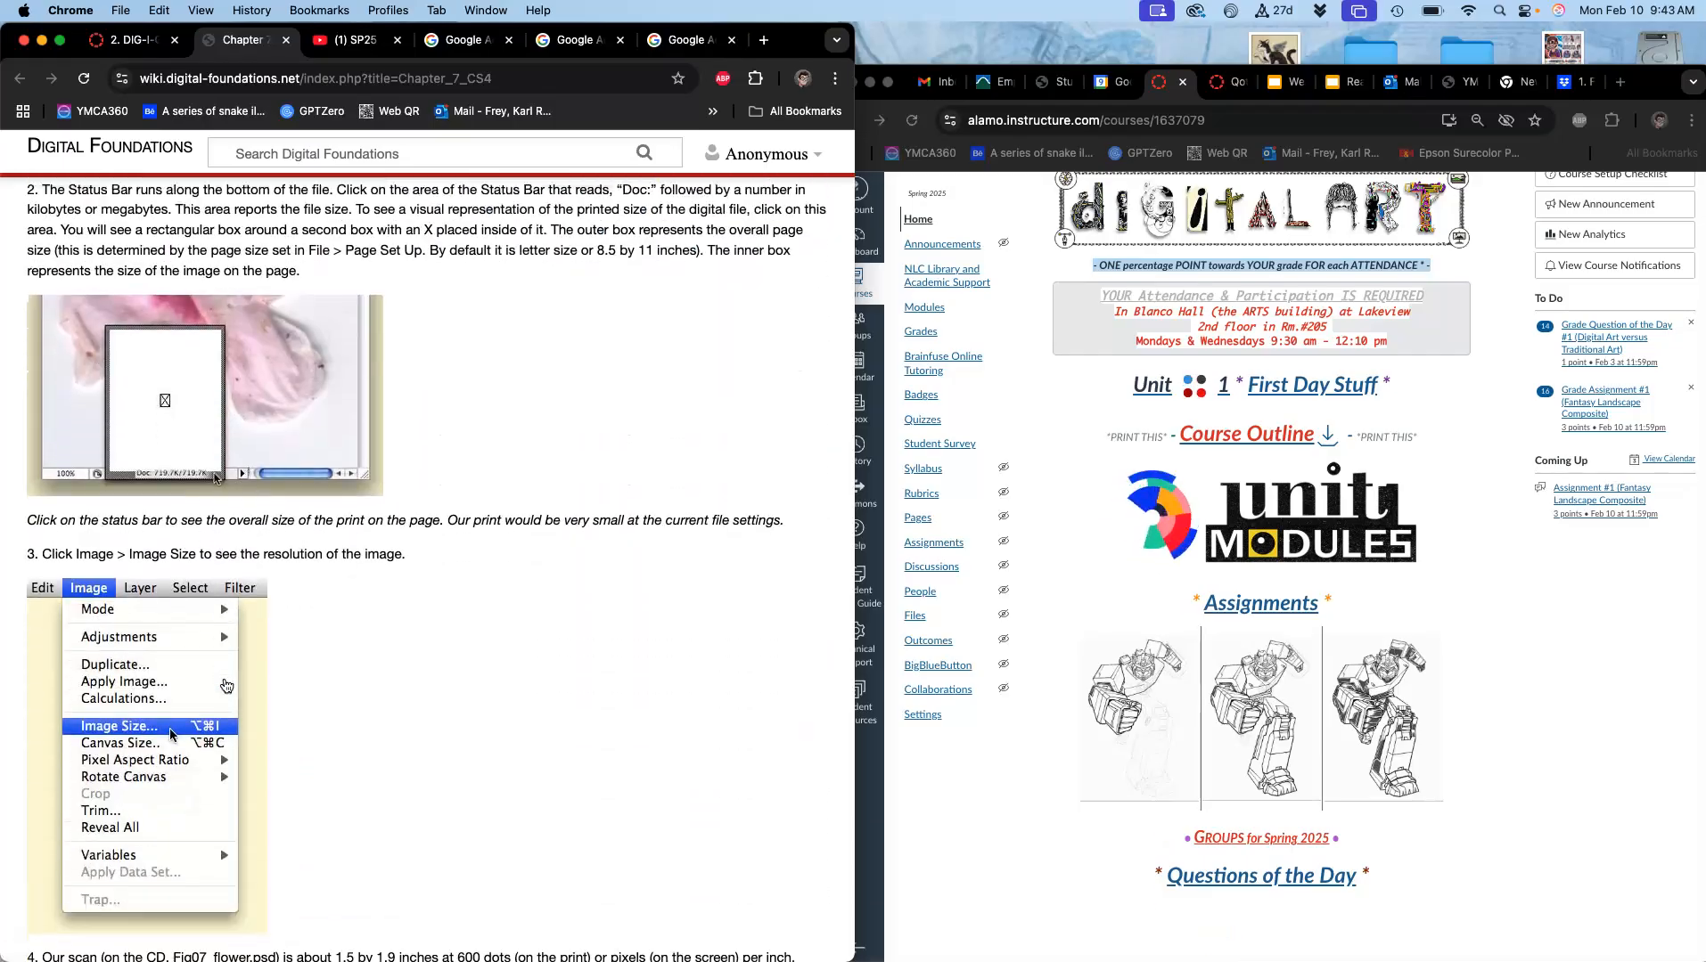
scroll(225, 684, down, 20)
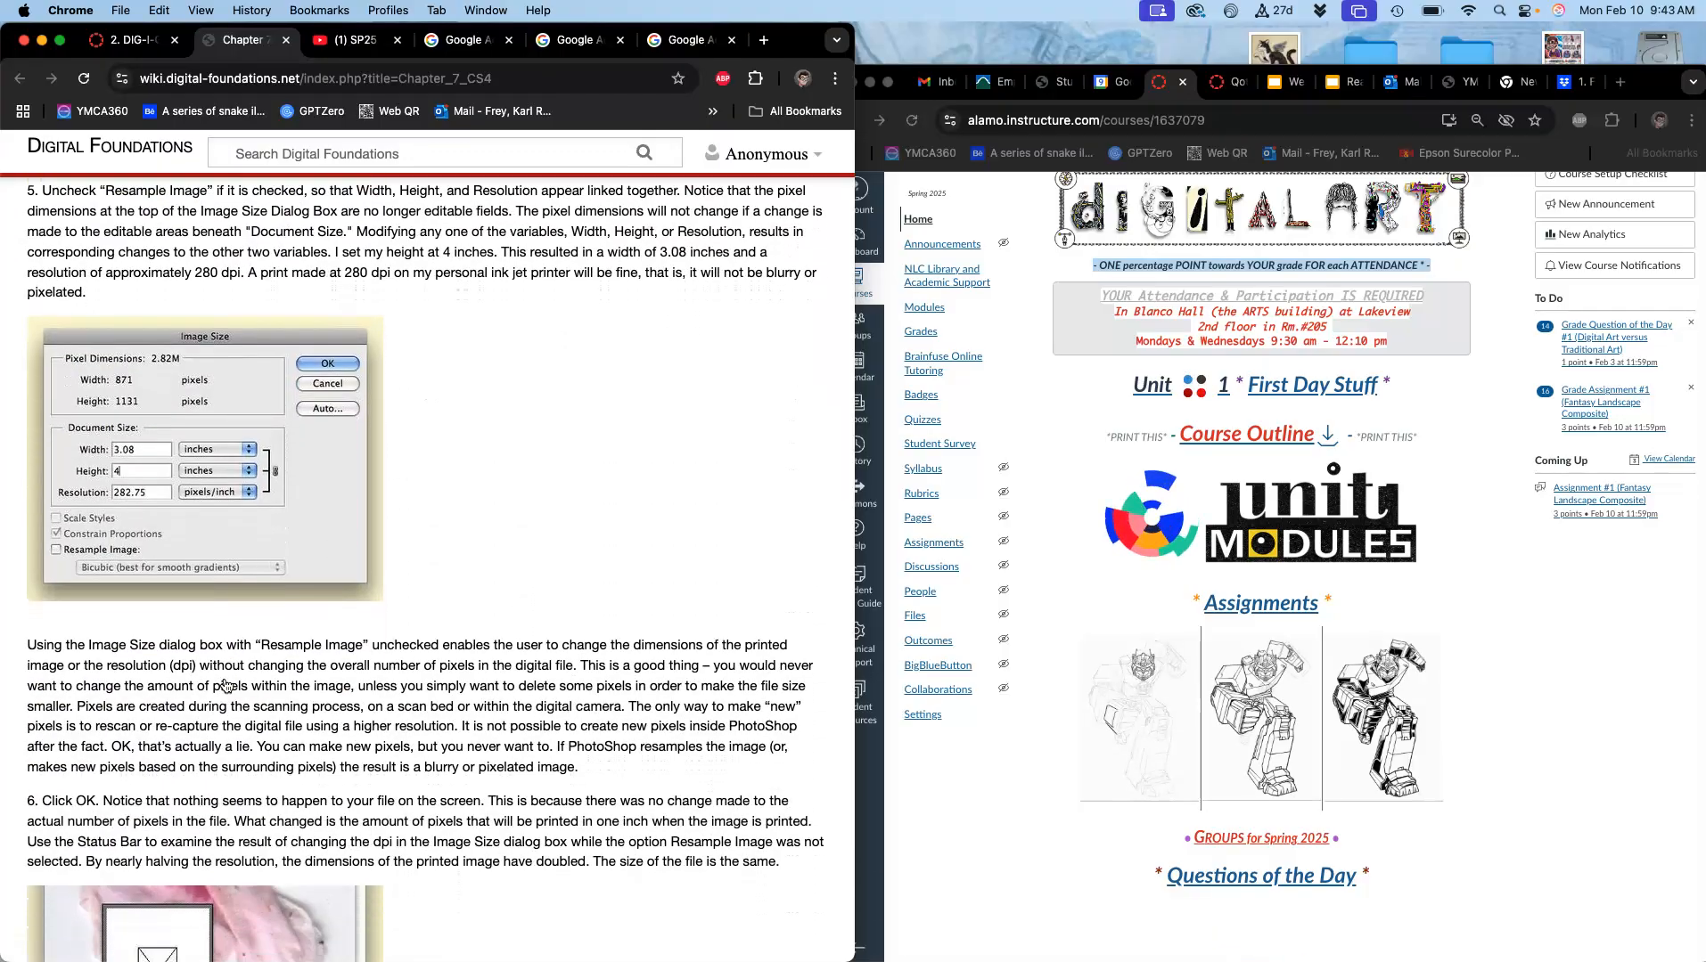
scroll(226, 684, down, 20)
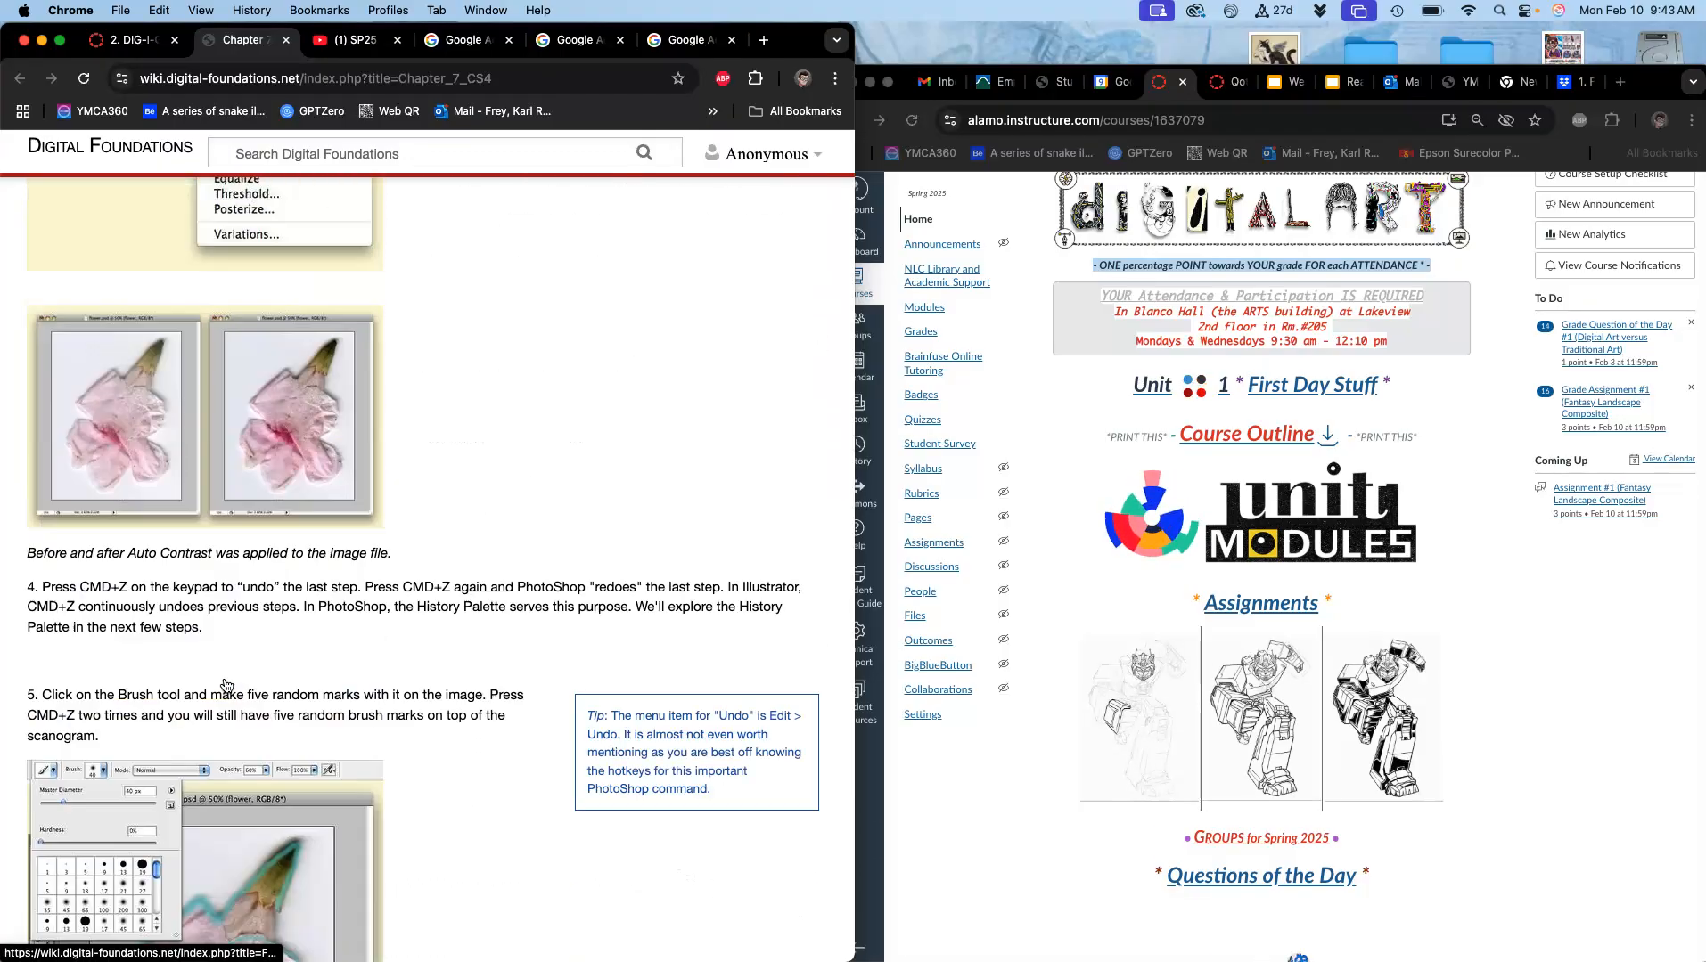
scroll(226, 684, up, 20)
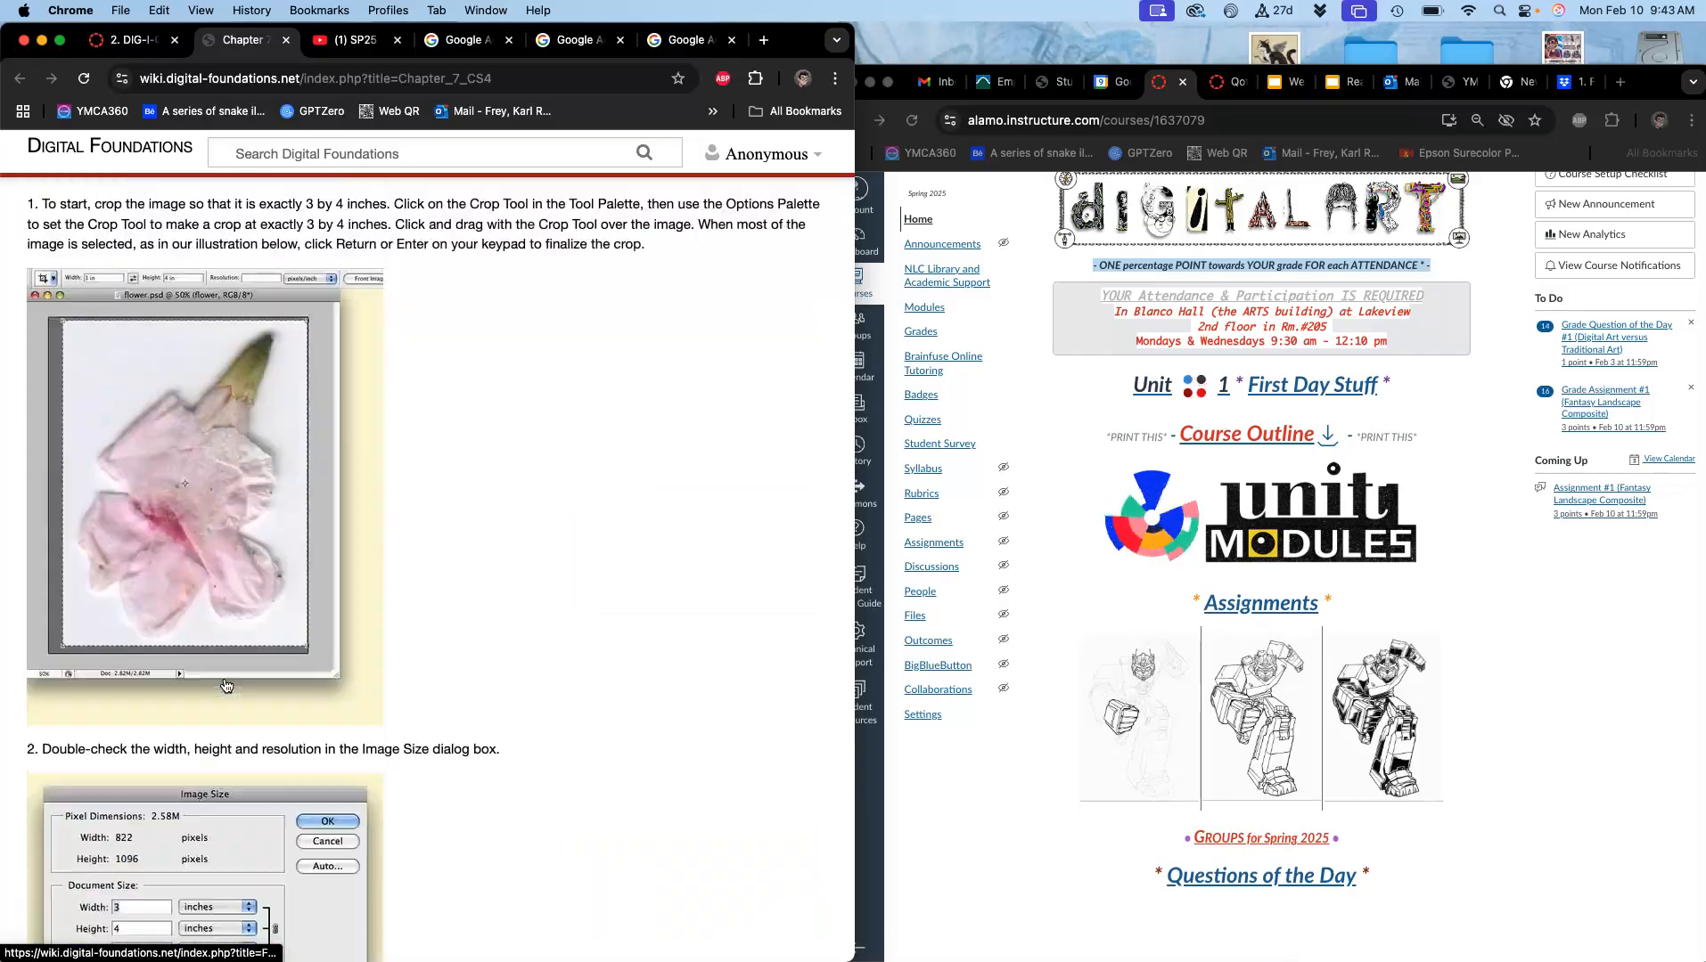
scroll(226, 684, up, 20)
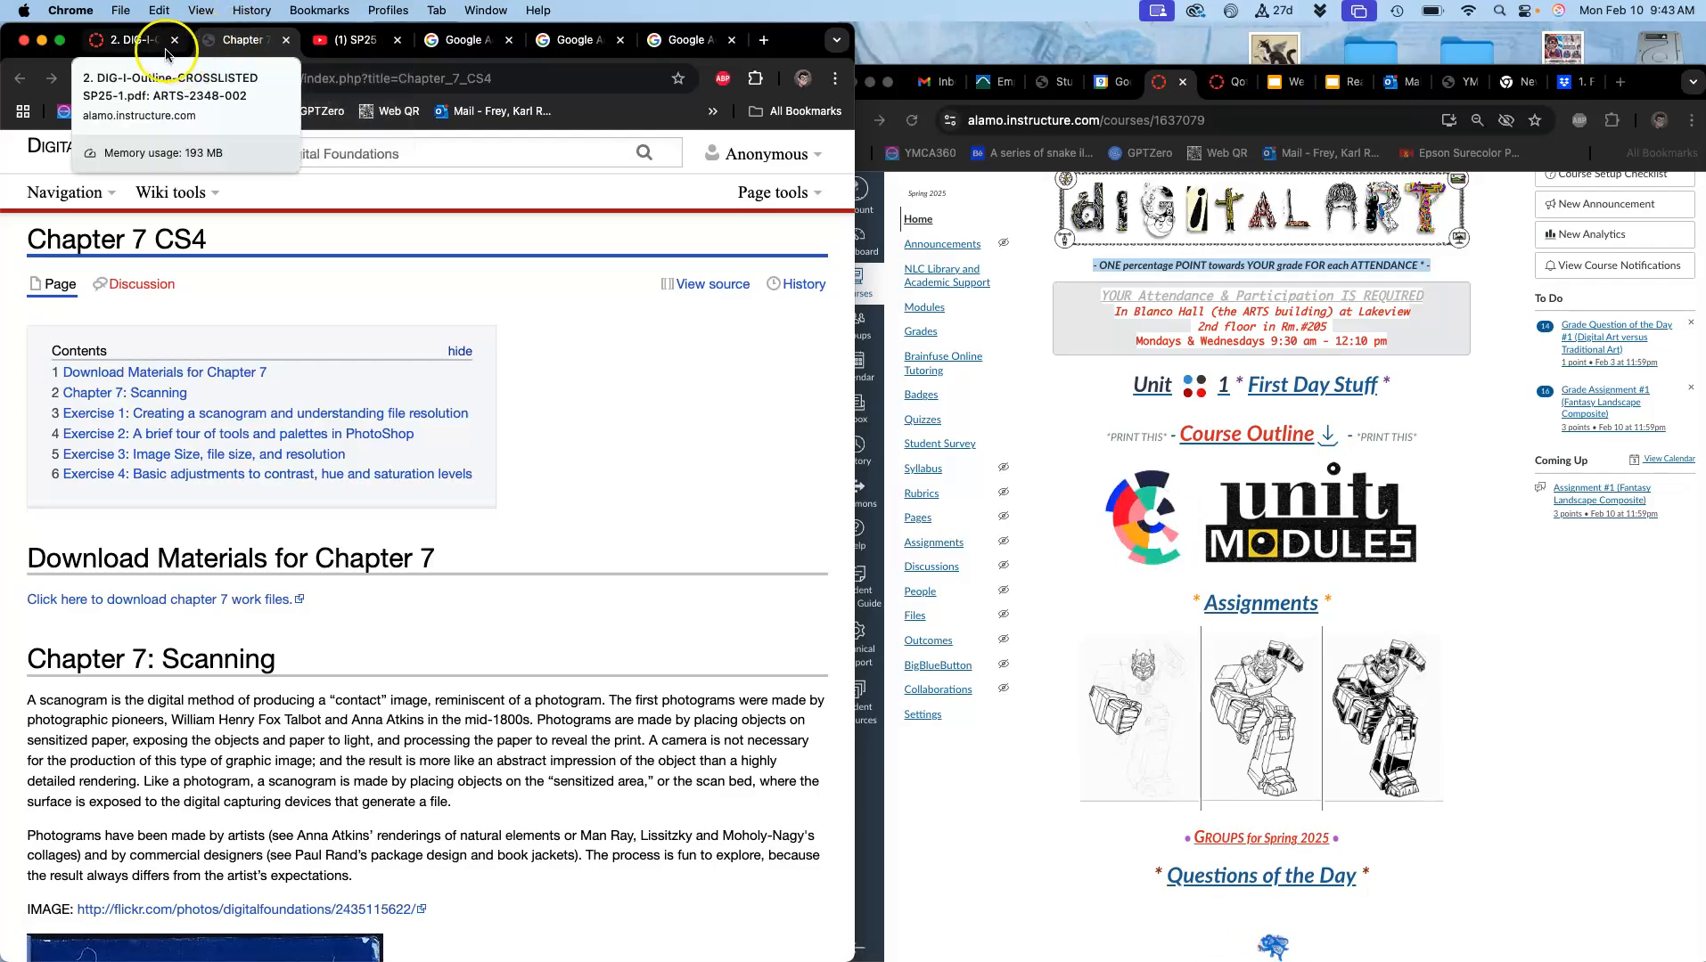
- Return to the course outline, review the January sessions and open the Jan. 27 reading, Chapter 2 CS6
click(165, 53)
scroll(416, 481, up, 5)
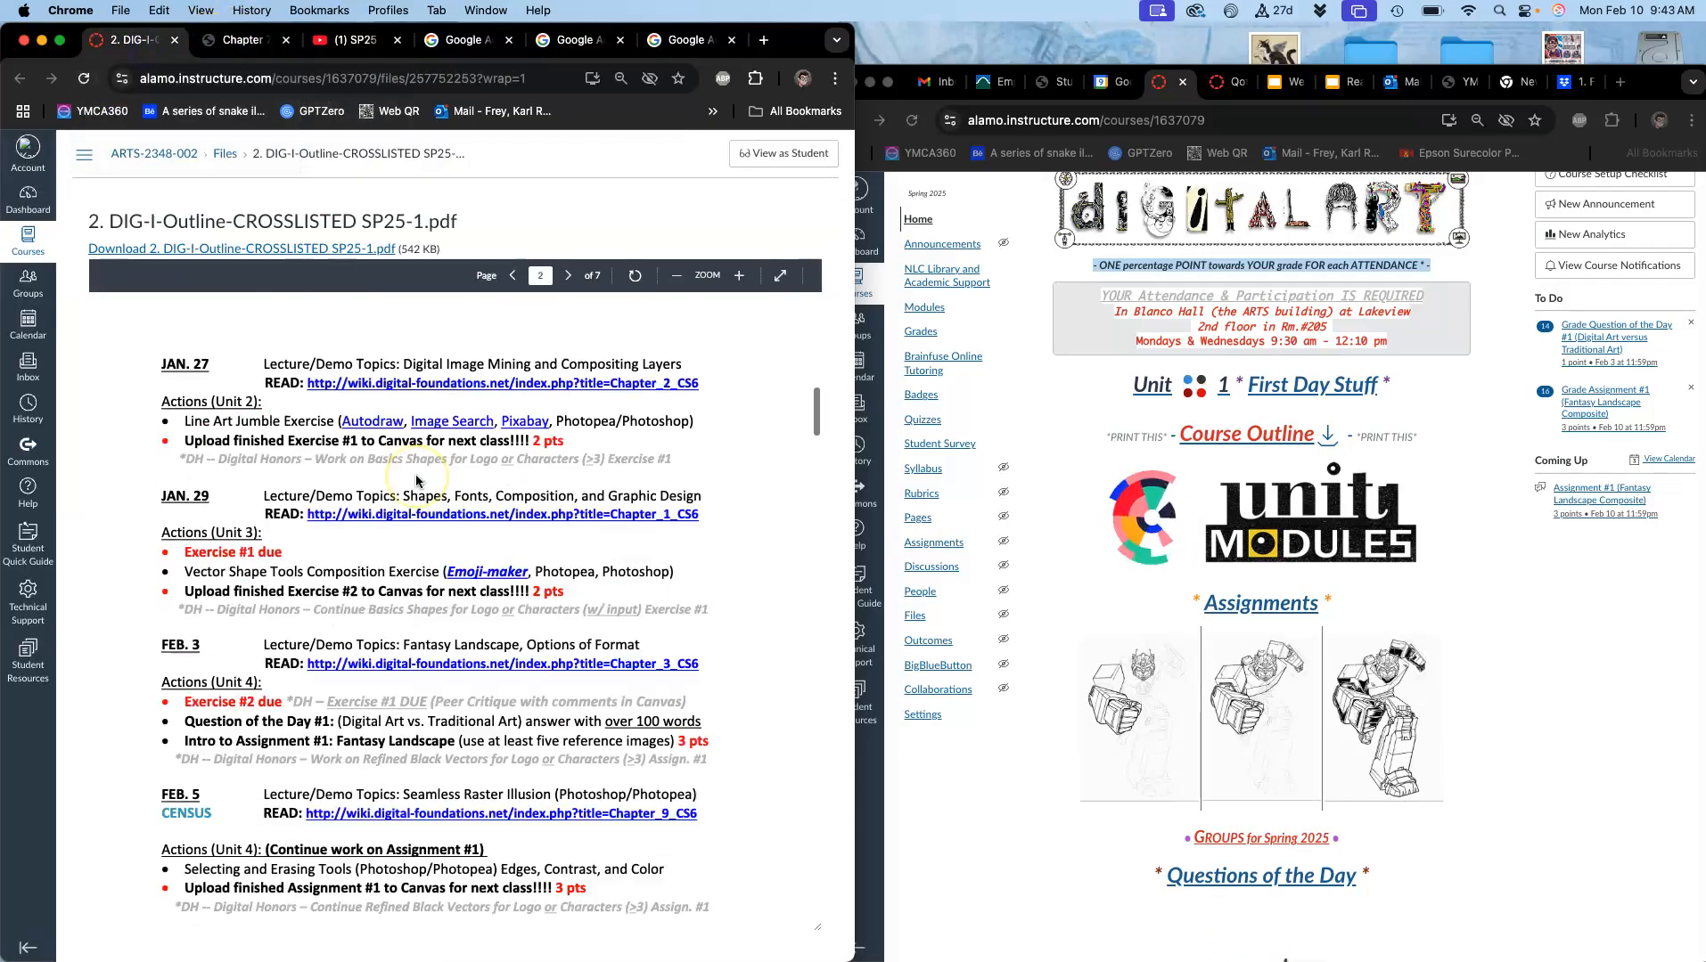
scroll(416, 481, up, 5)
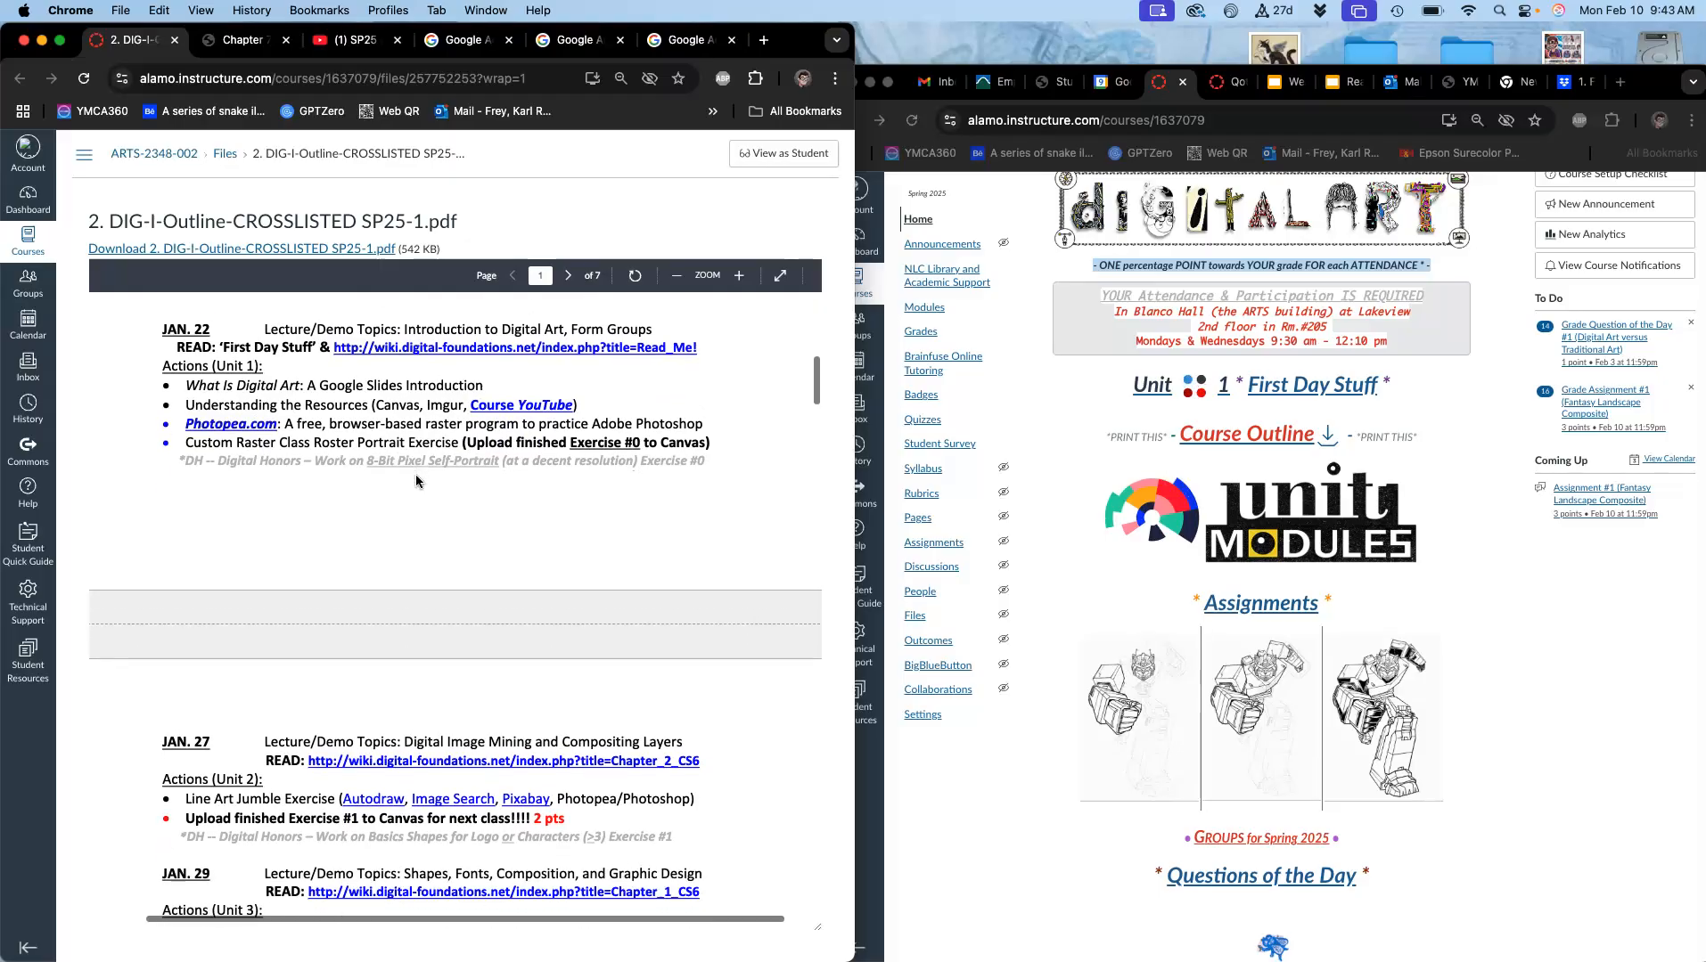
scroll(416, 481, down, 2)
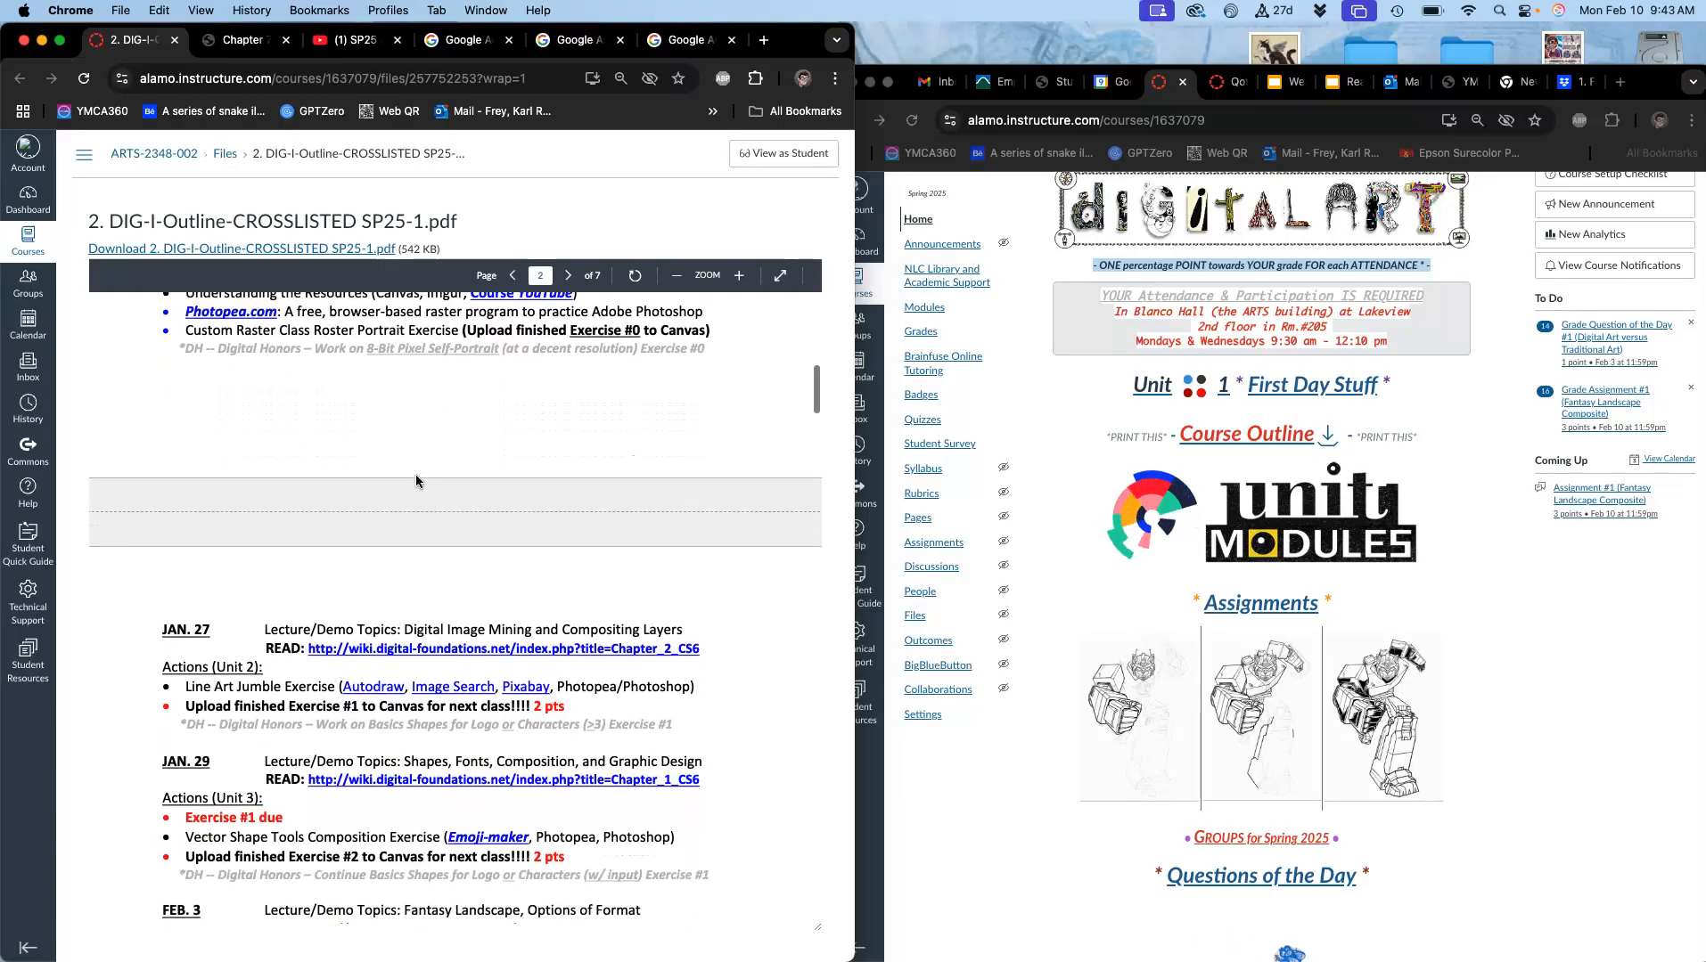
scroll(416, 481, down, 1)
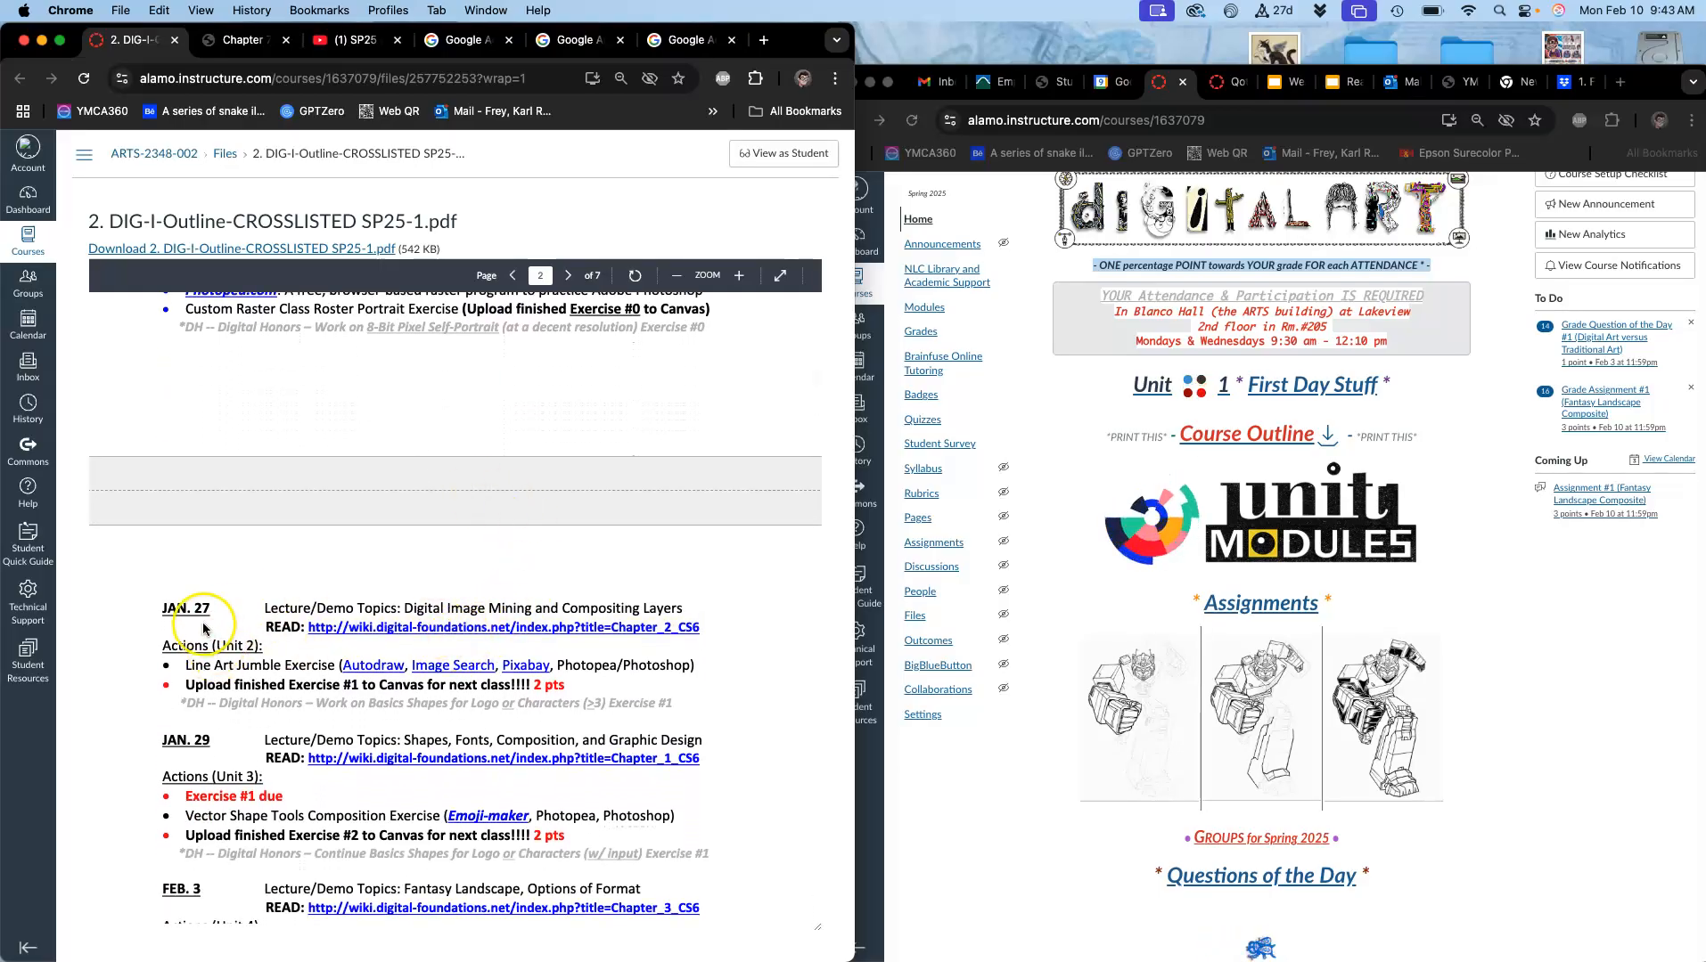
click(406, 627)
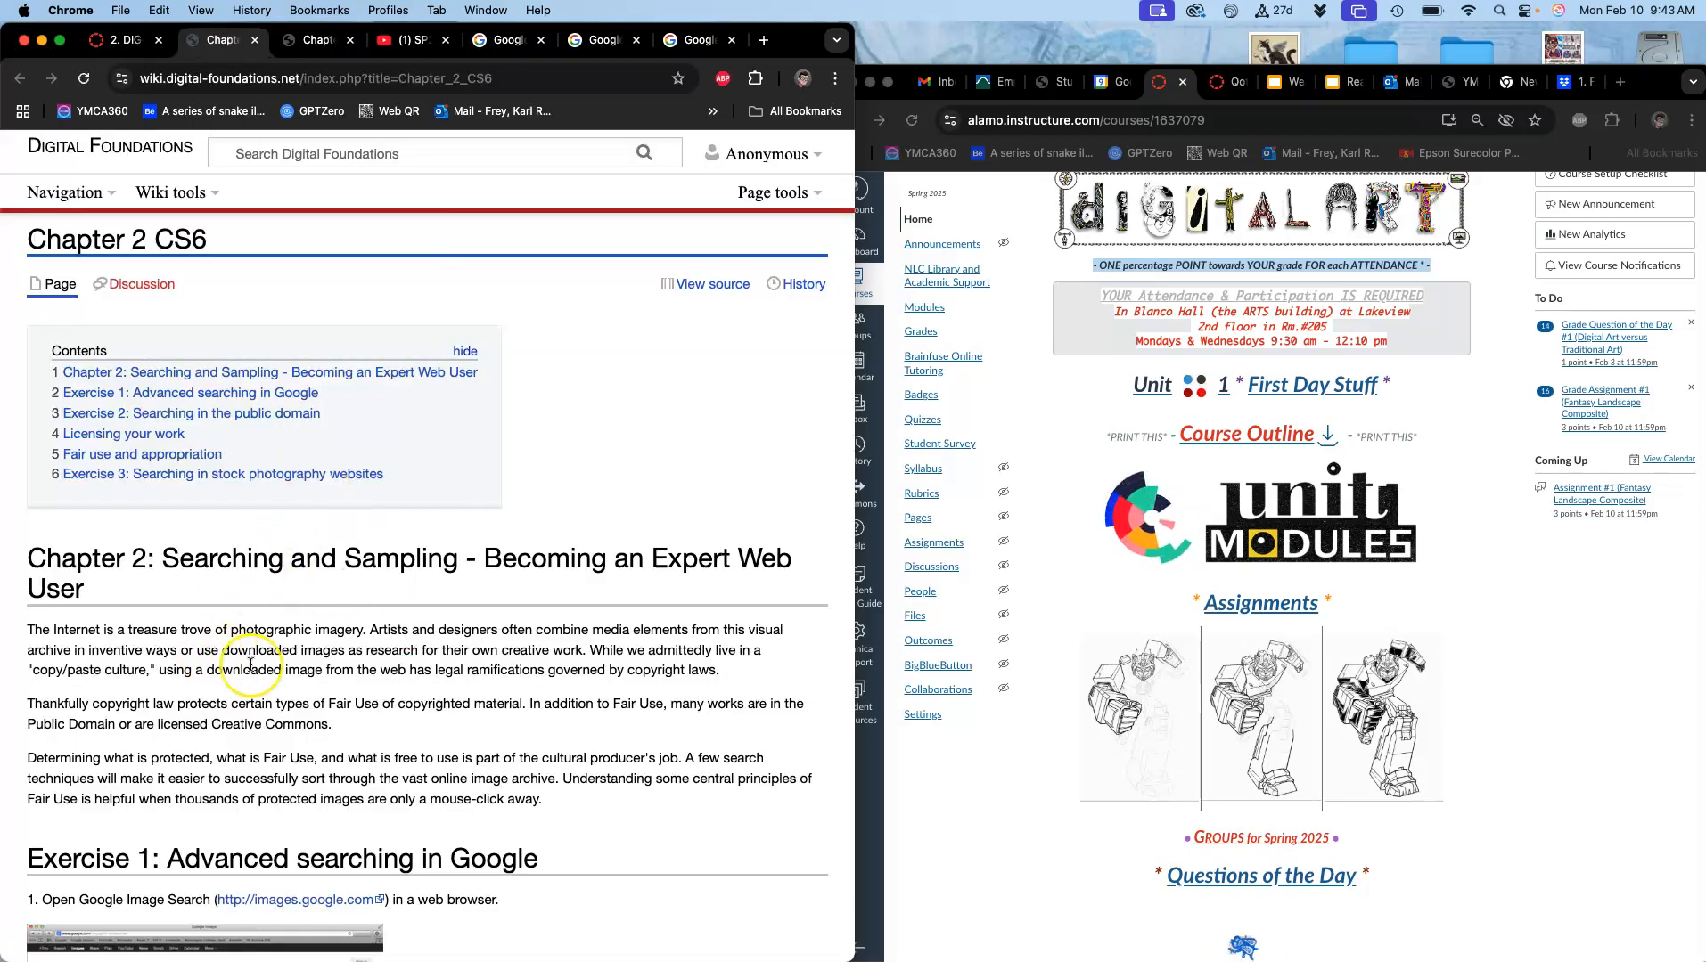
- Skim the Chapter 2 CS6 page for its image searching and public domain sections, and return to its beginning
scroll(252, 664, down, 5)
scroll(251, 664, down, 20)
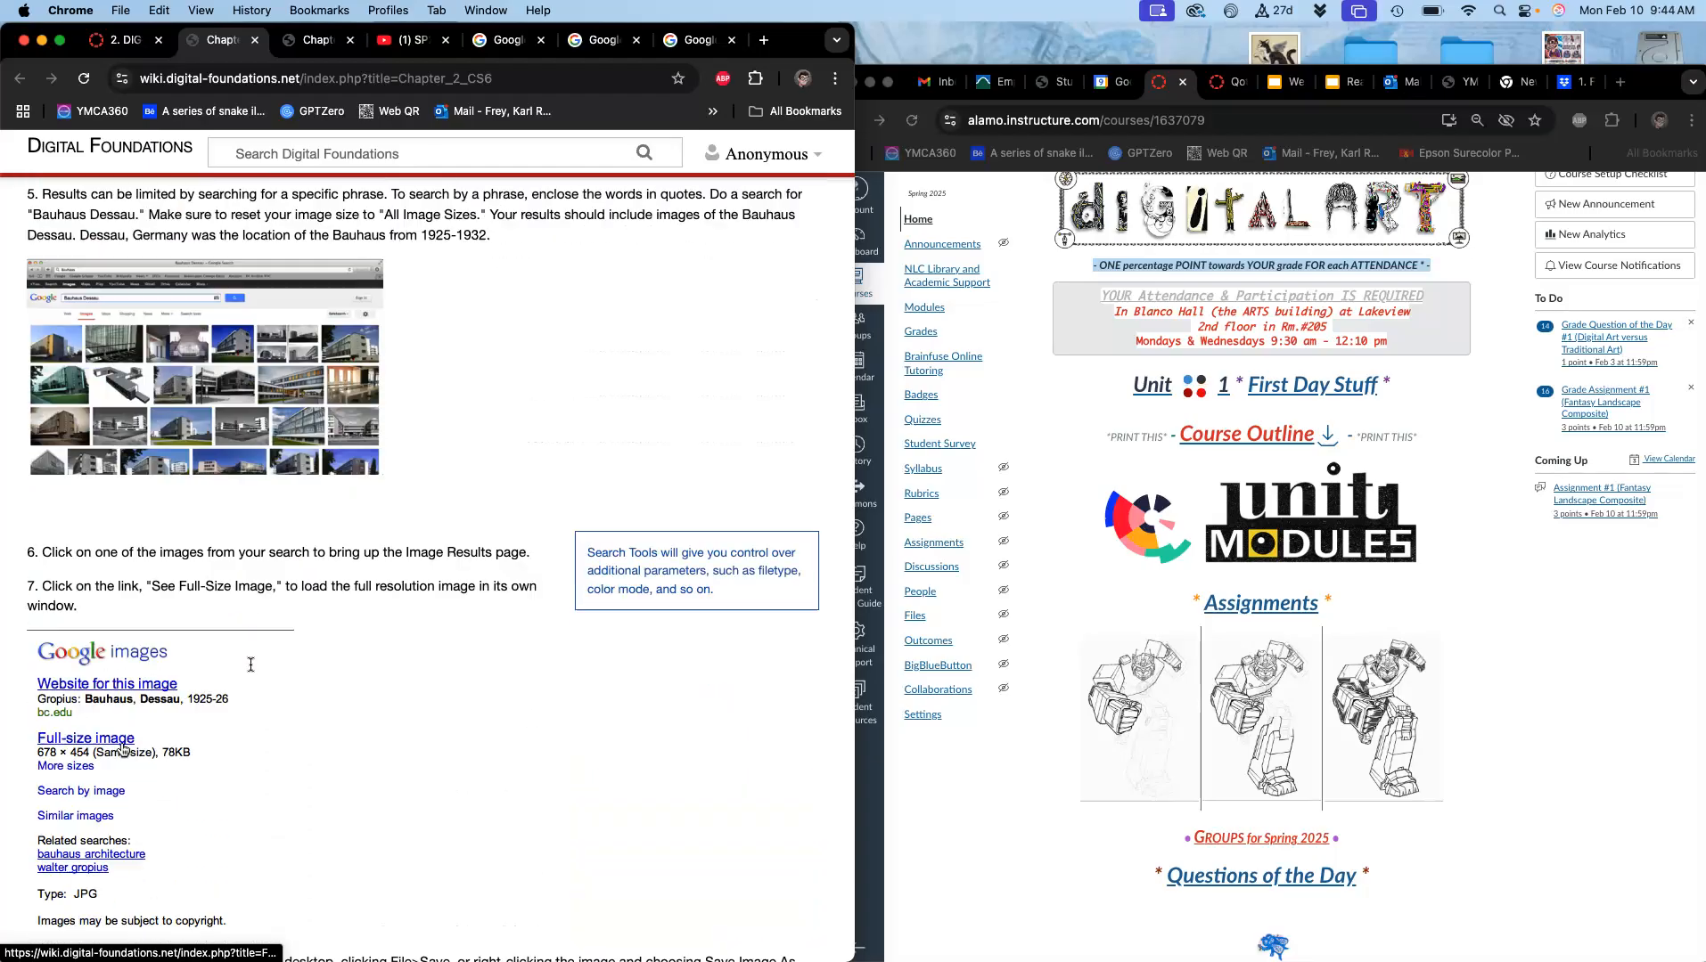
scroll(252, 664, down, 20)
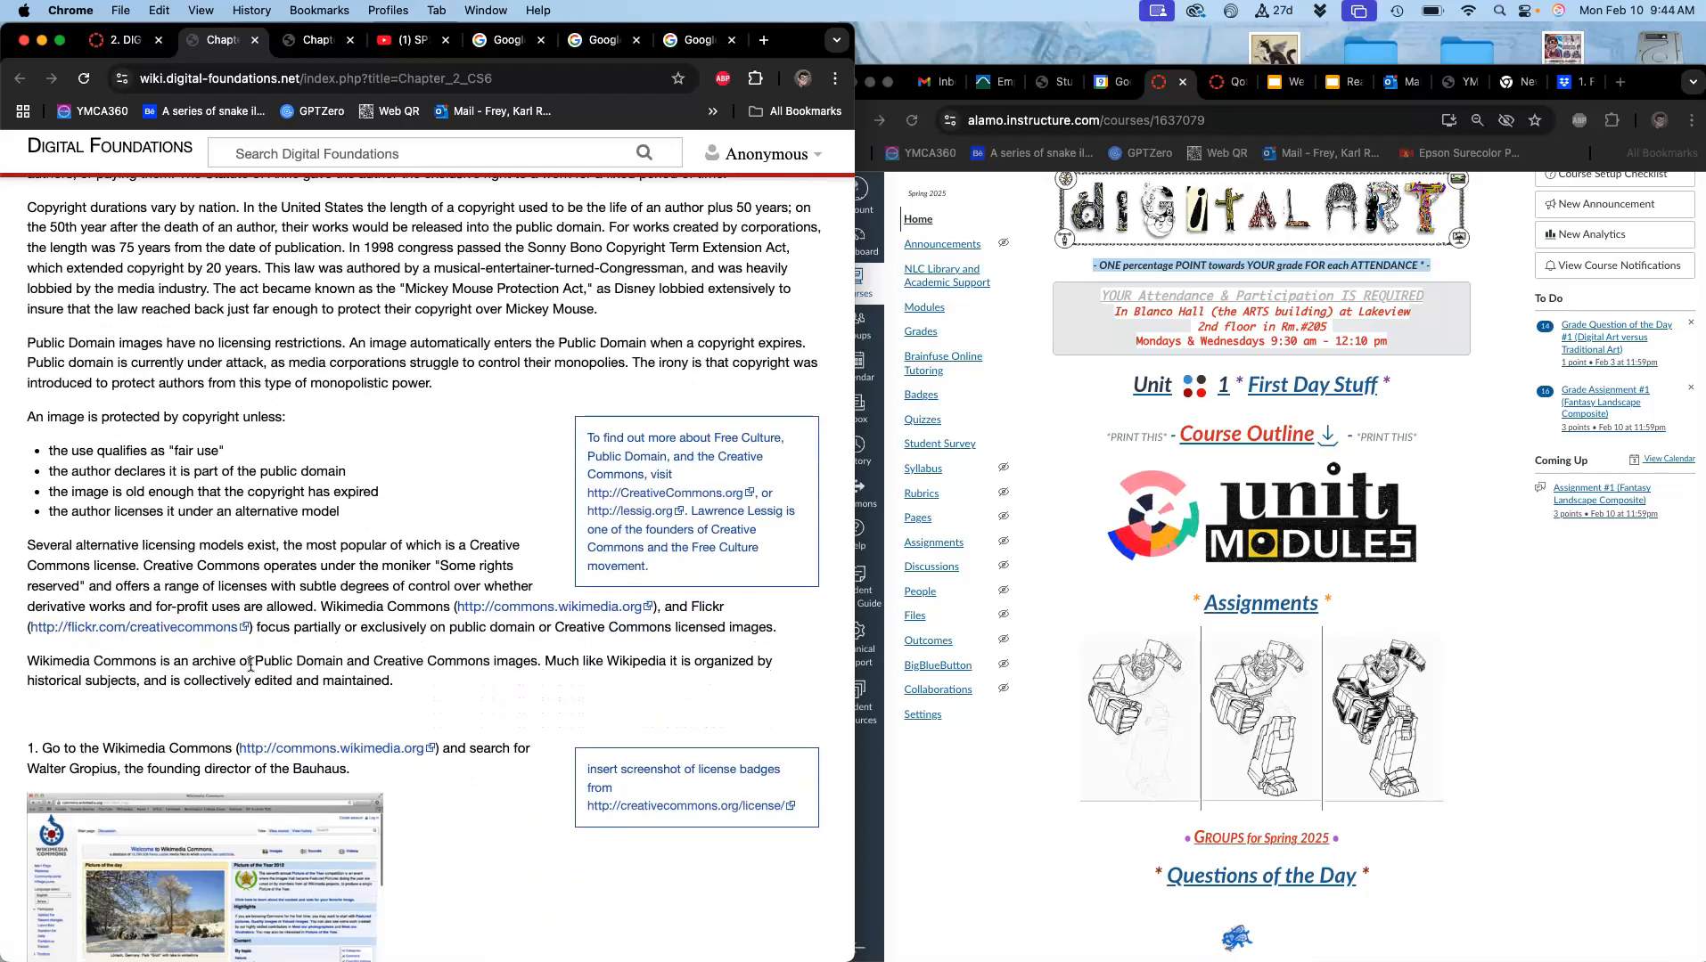
scroll(252, 663, down, 6)
scroll(251, 664, up, 20)
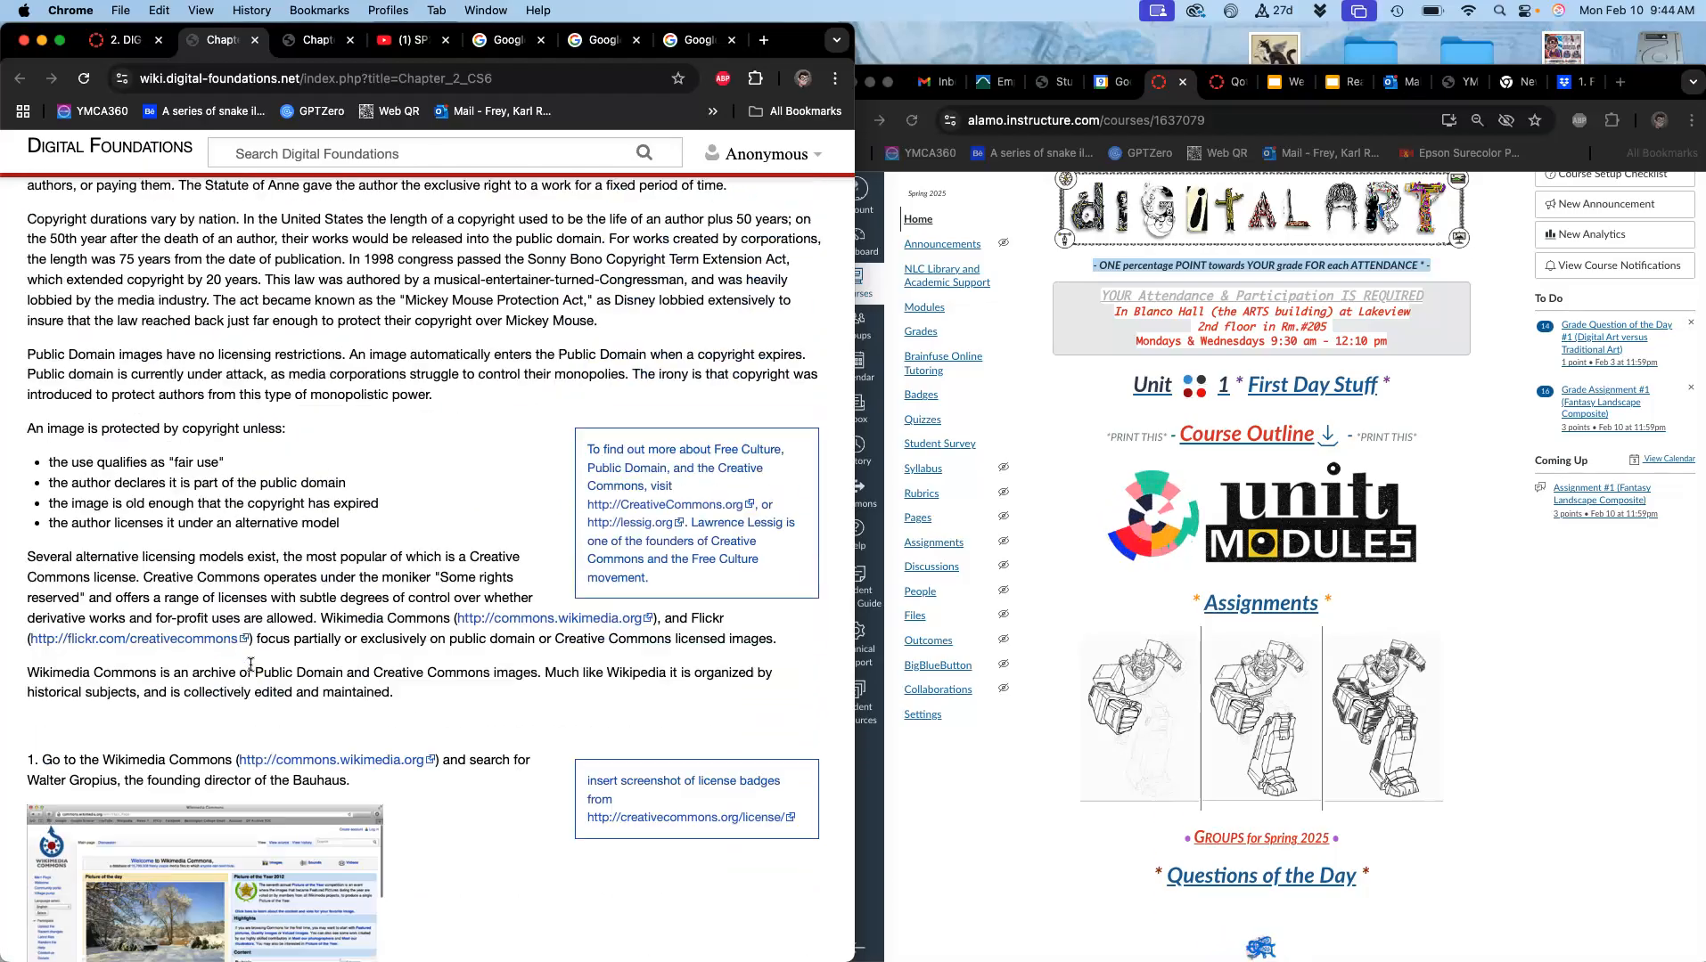
scroll(251, 664, up, 10)
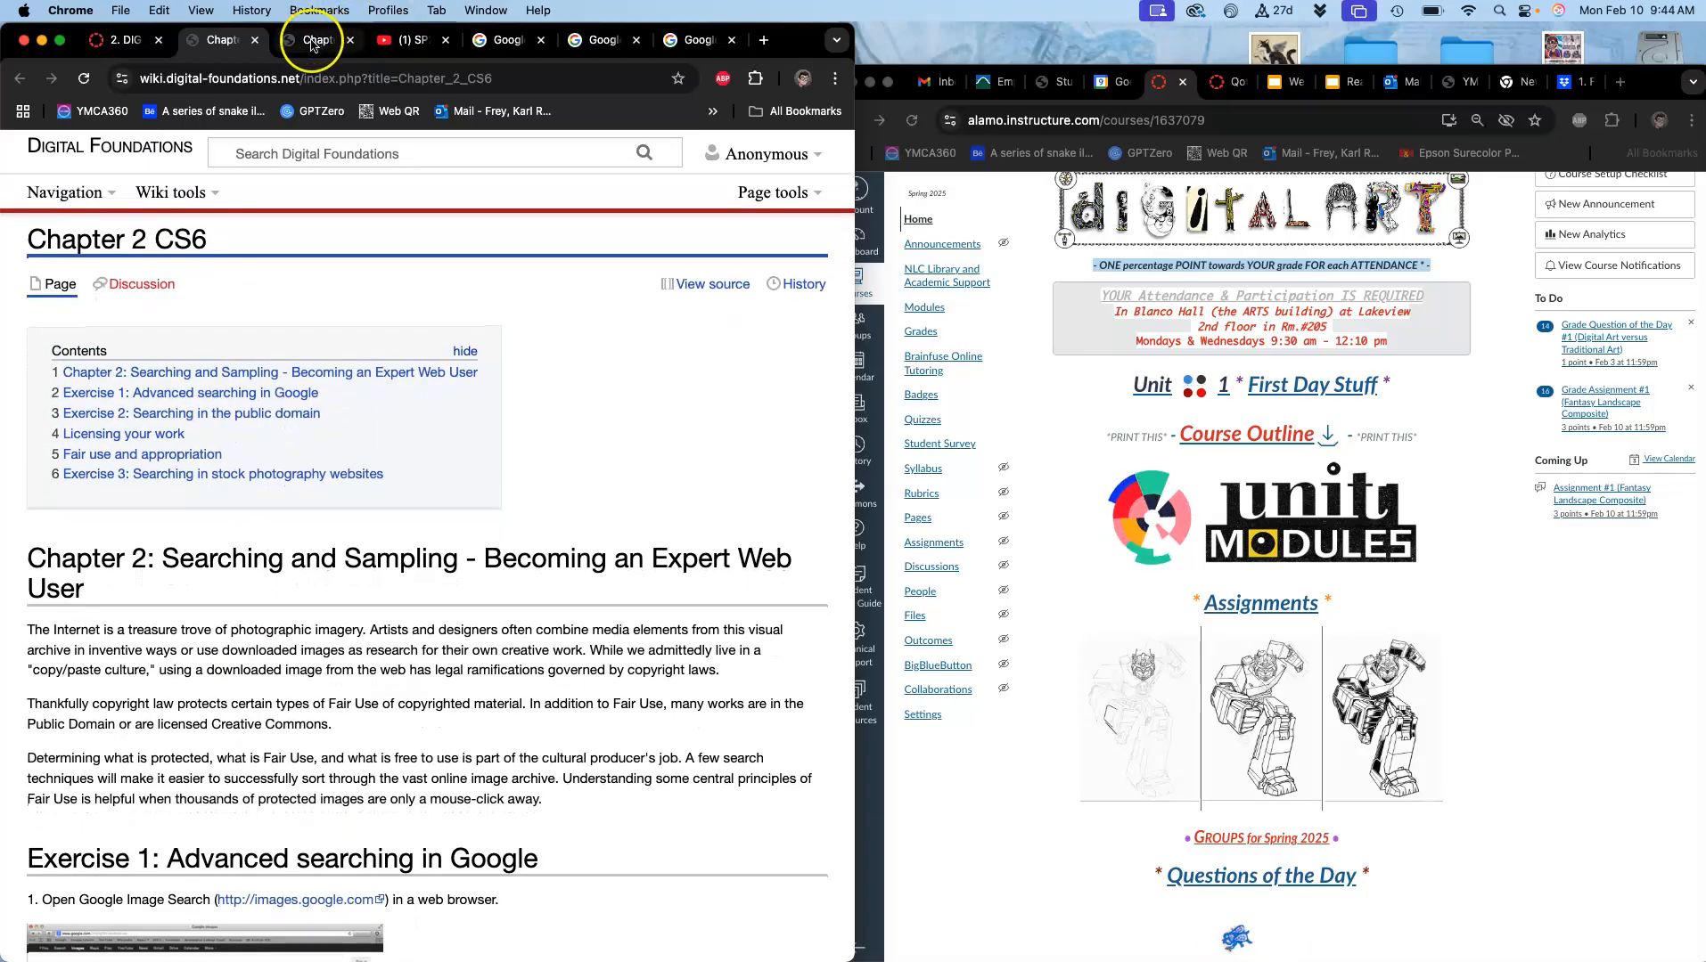
click(41, 41)
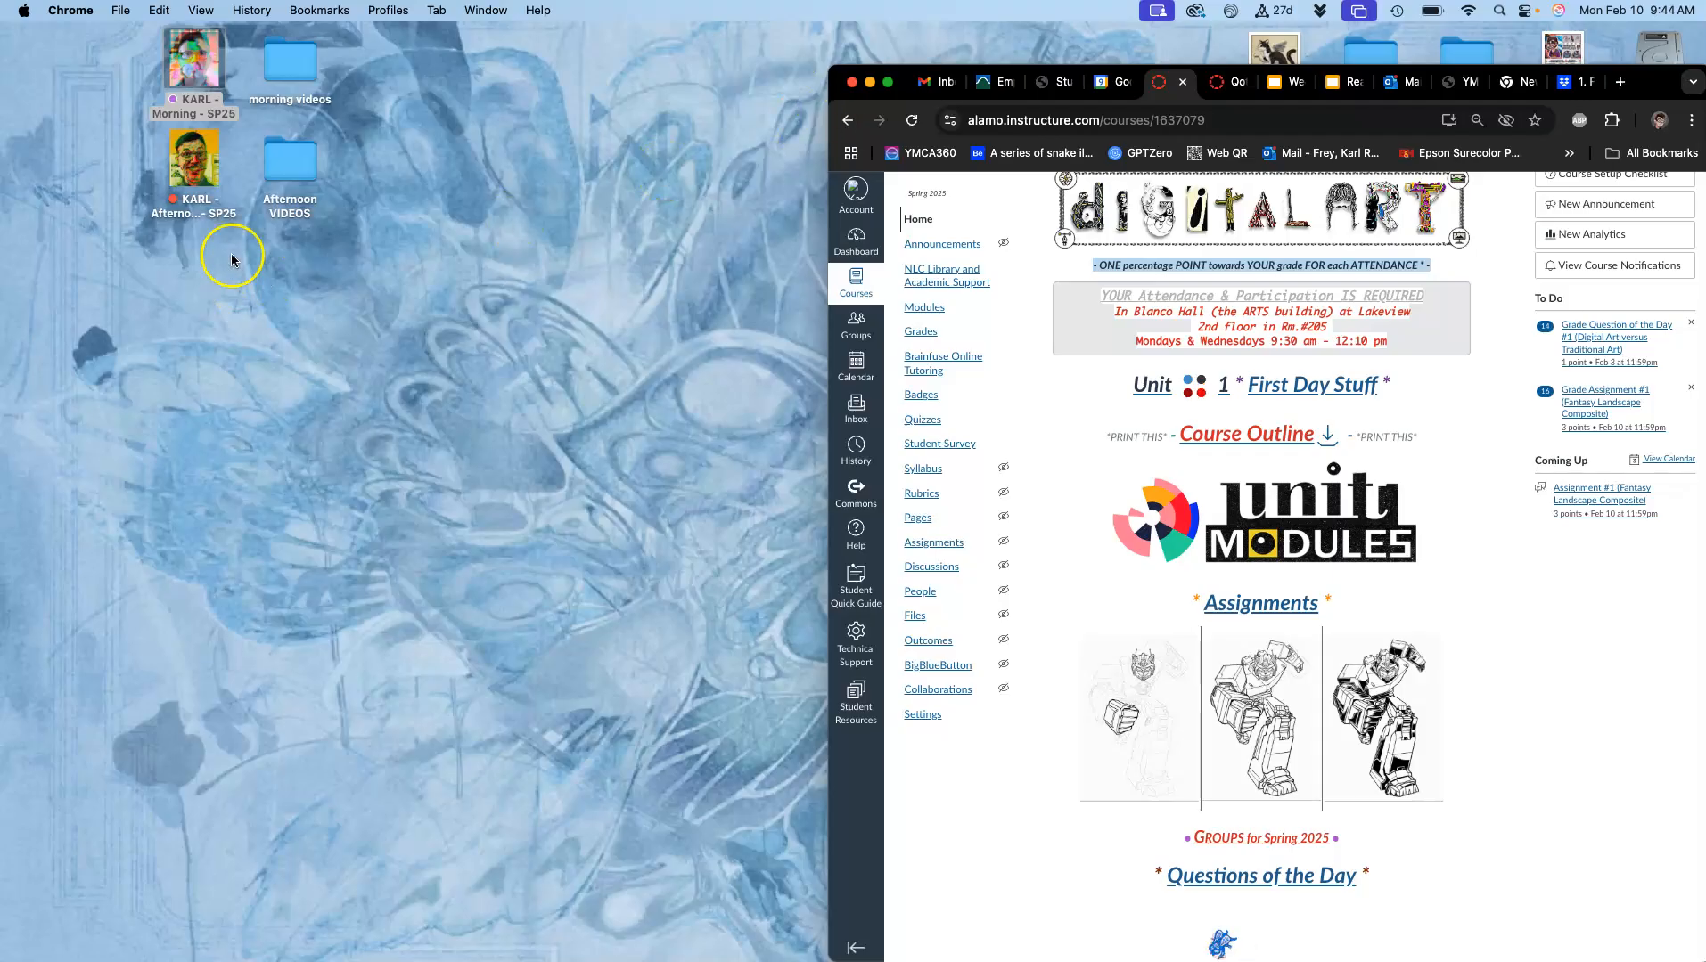
mouse_move(16, 426)
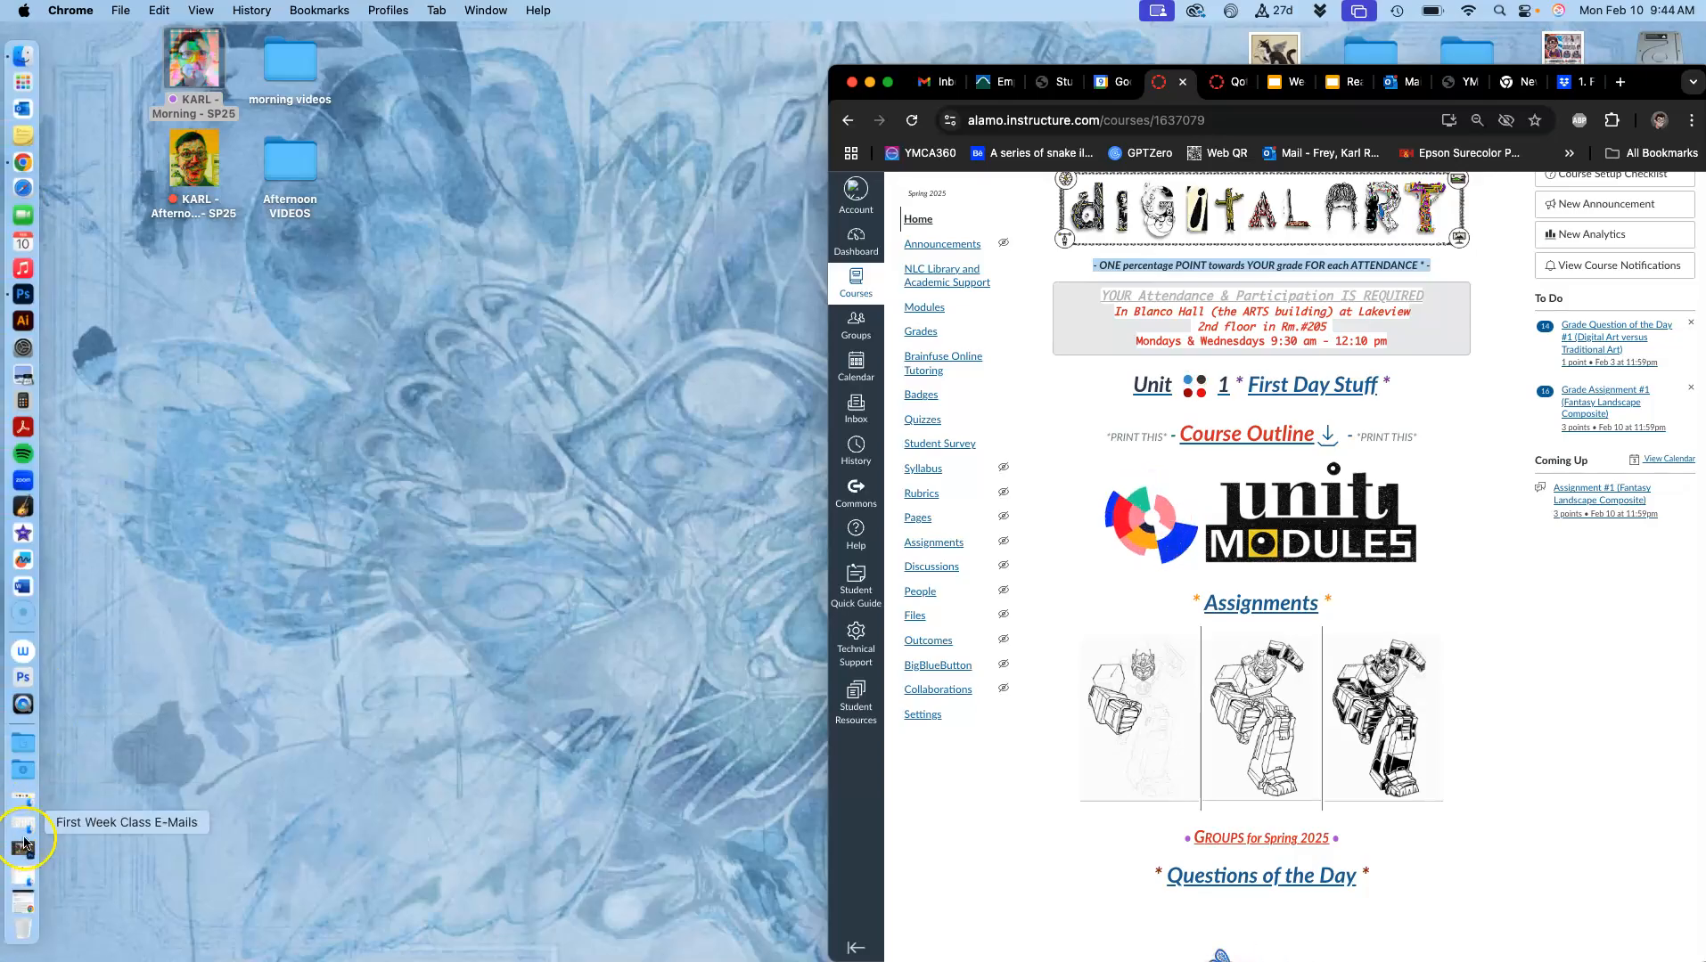
mouse_move(5, 174)
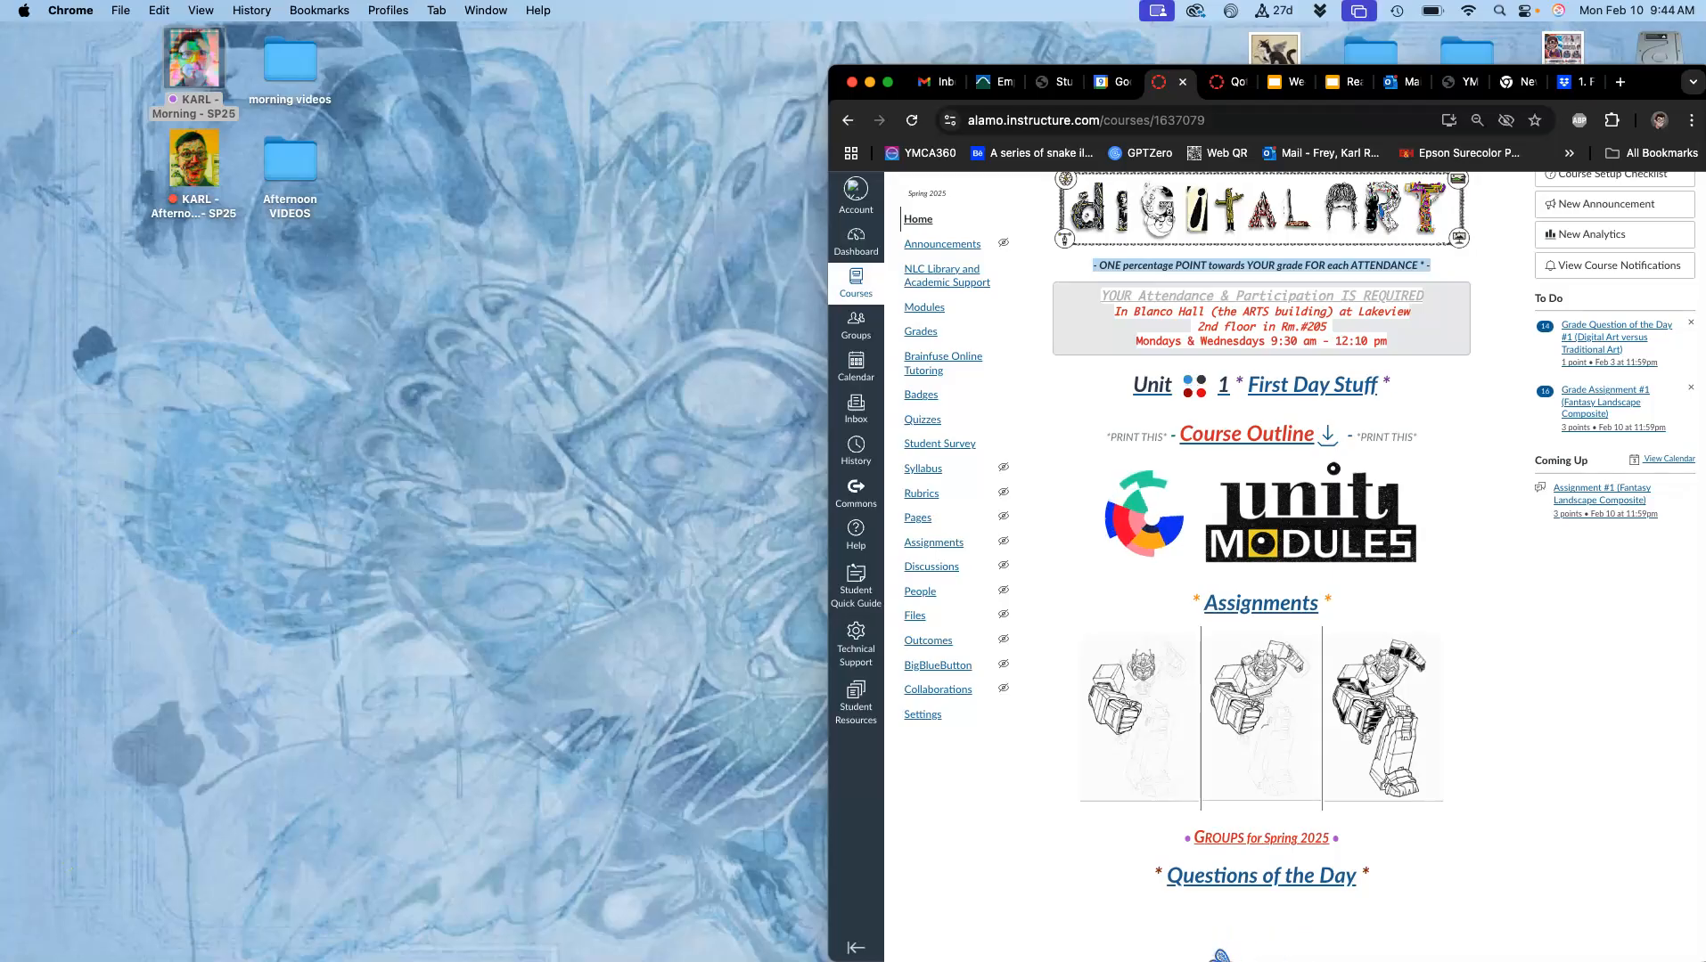
click(14, 900)
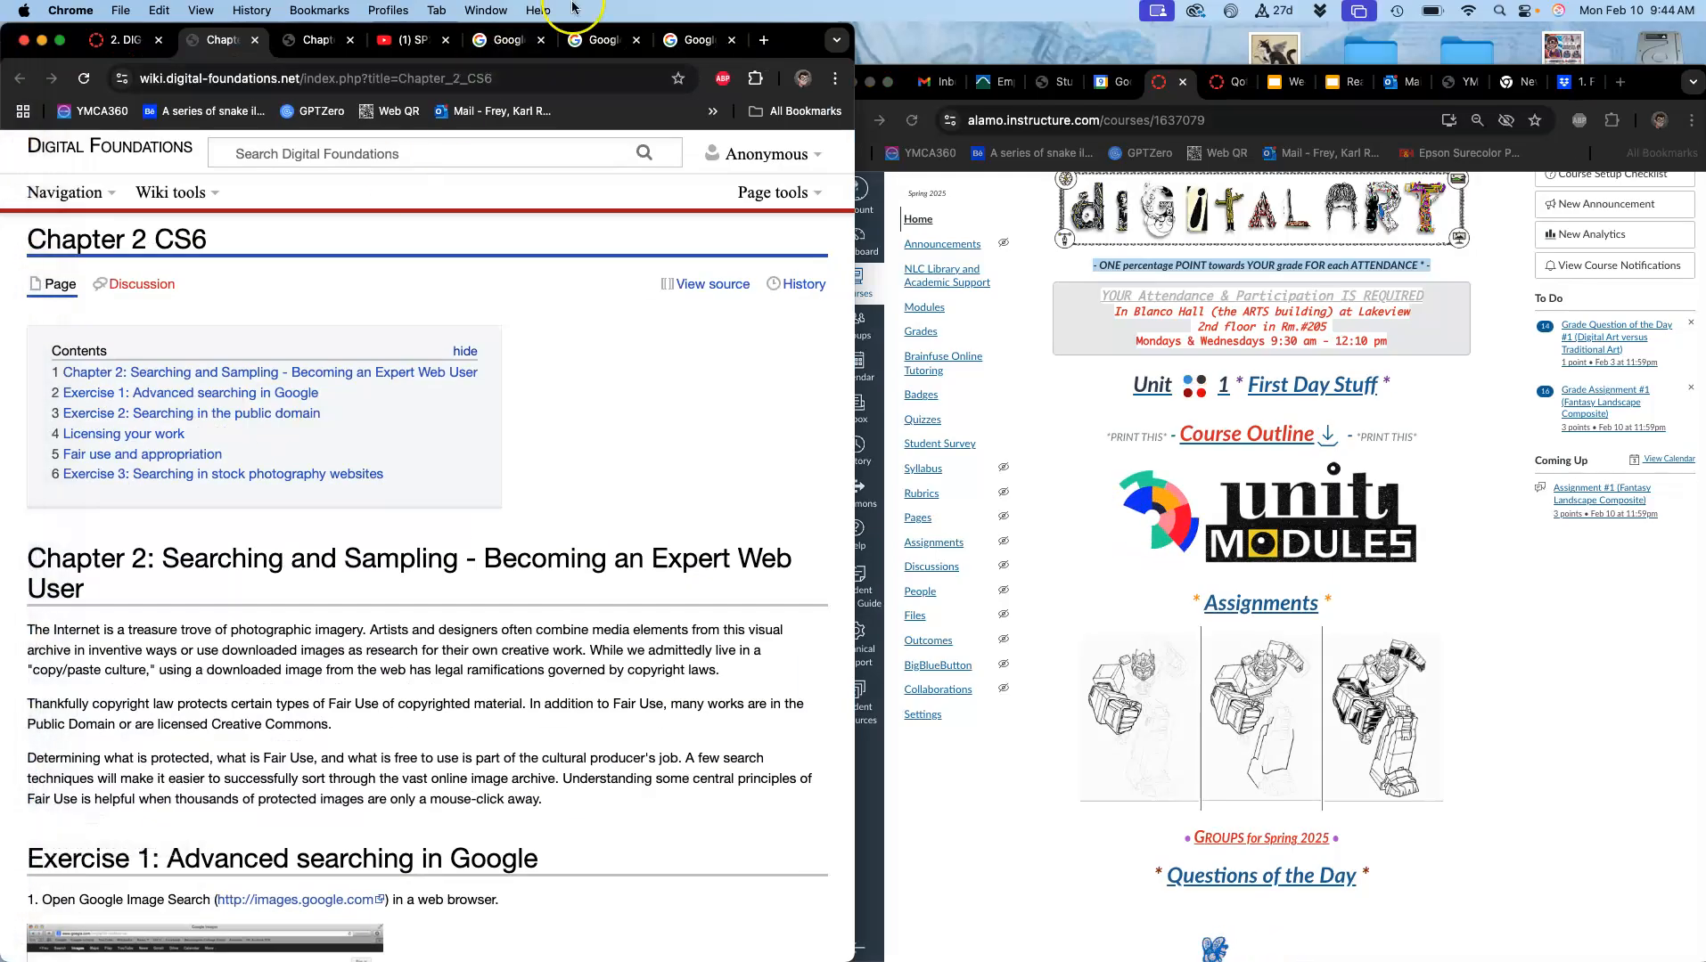
- Switch to the YouTube playlist and look through the Assignment #1 fantasy landscape compositing videos, down to the one on direct adjustments
click(411, 41)
scroll(516, 305, up, 5)
scroll(516, 305, down, 2)
scroll(516, 305, down, 1)
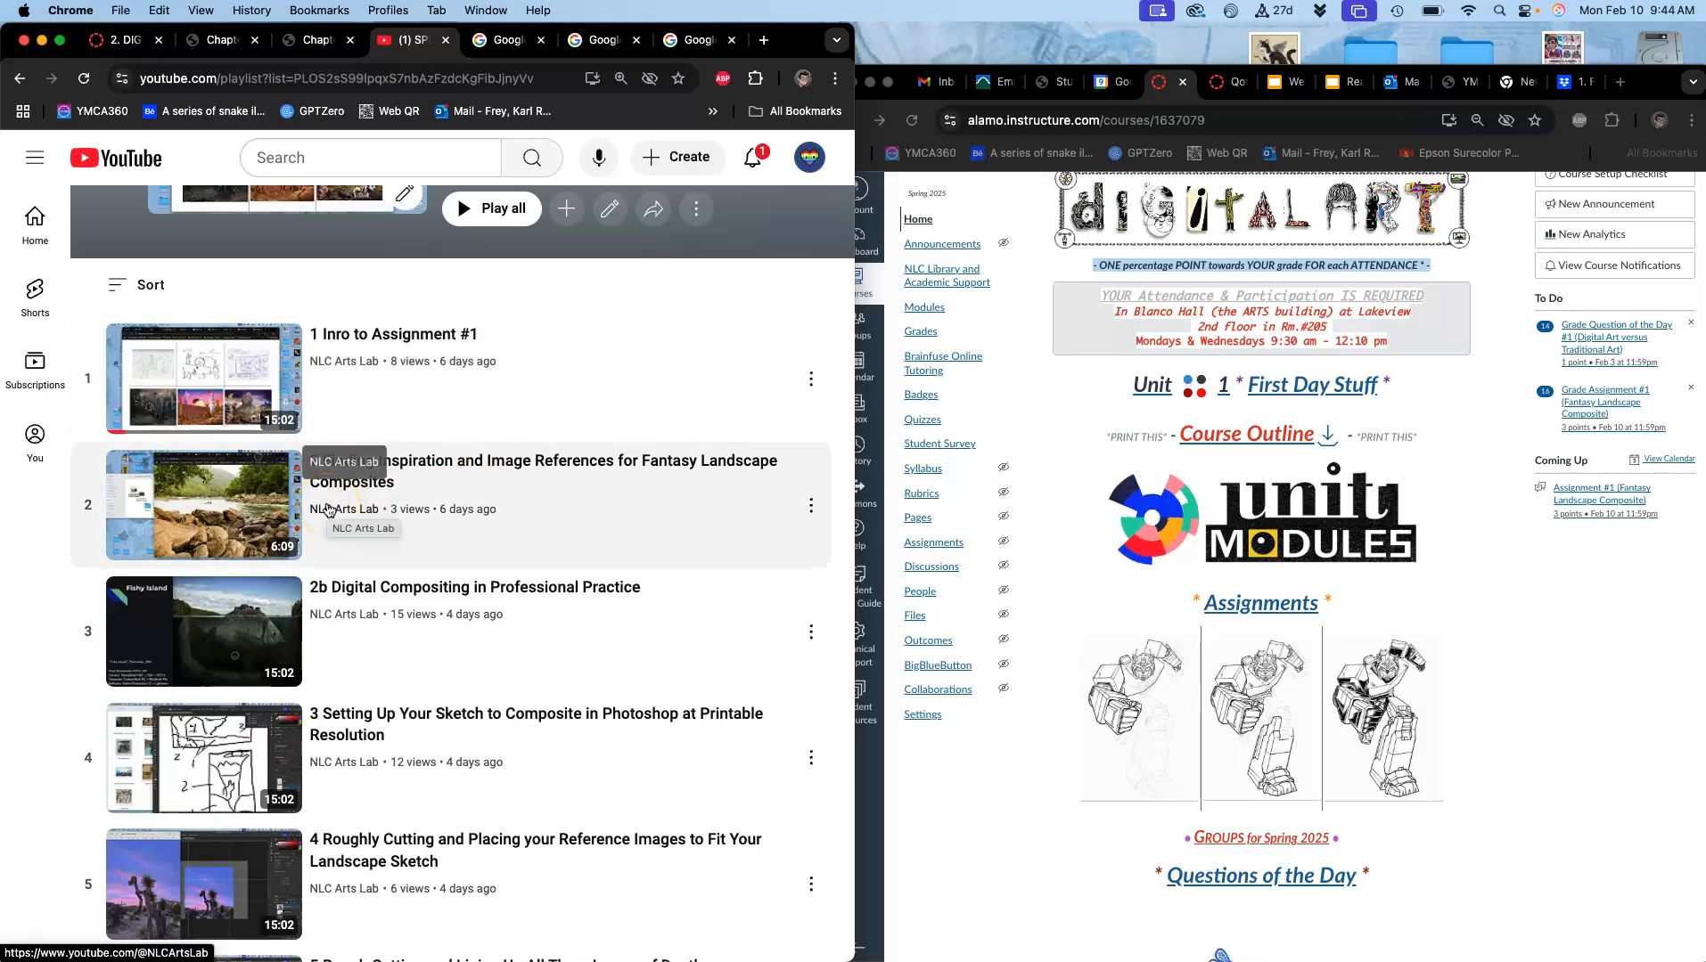
scroll(328, 509, down, 1)
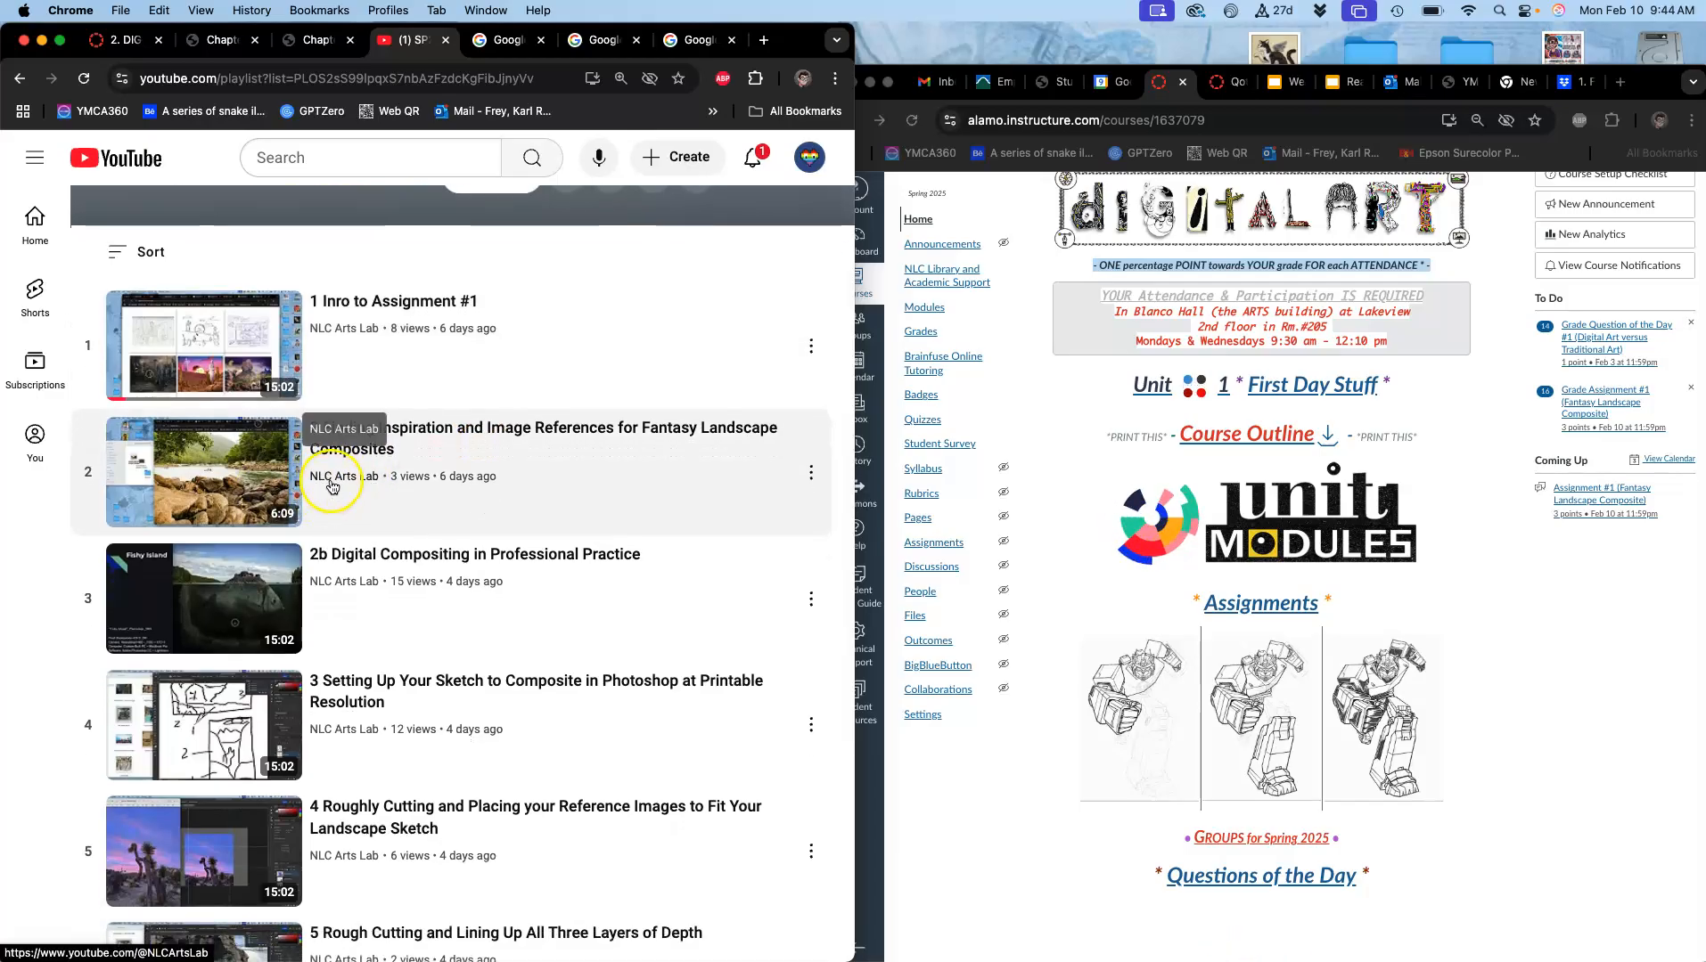
click(346, 540)
scroll(346, 540, down, 4)
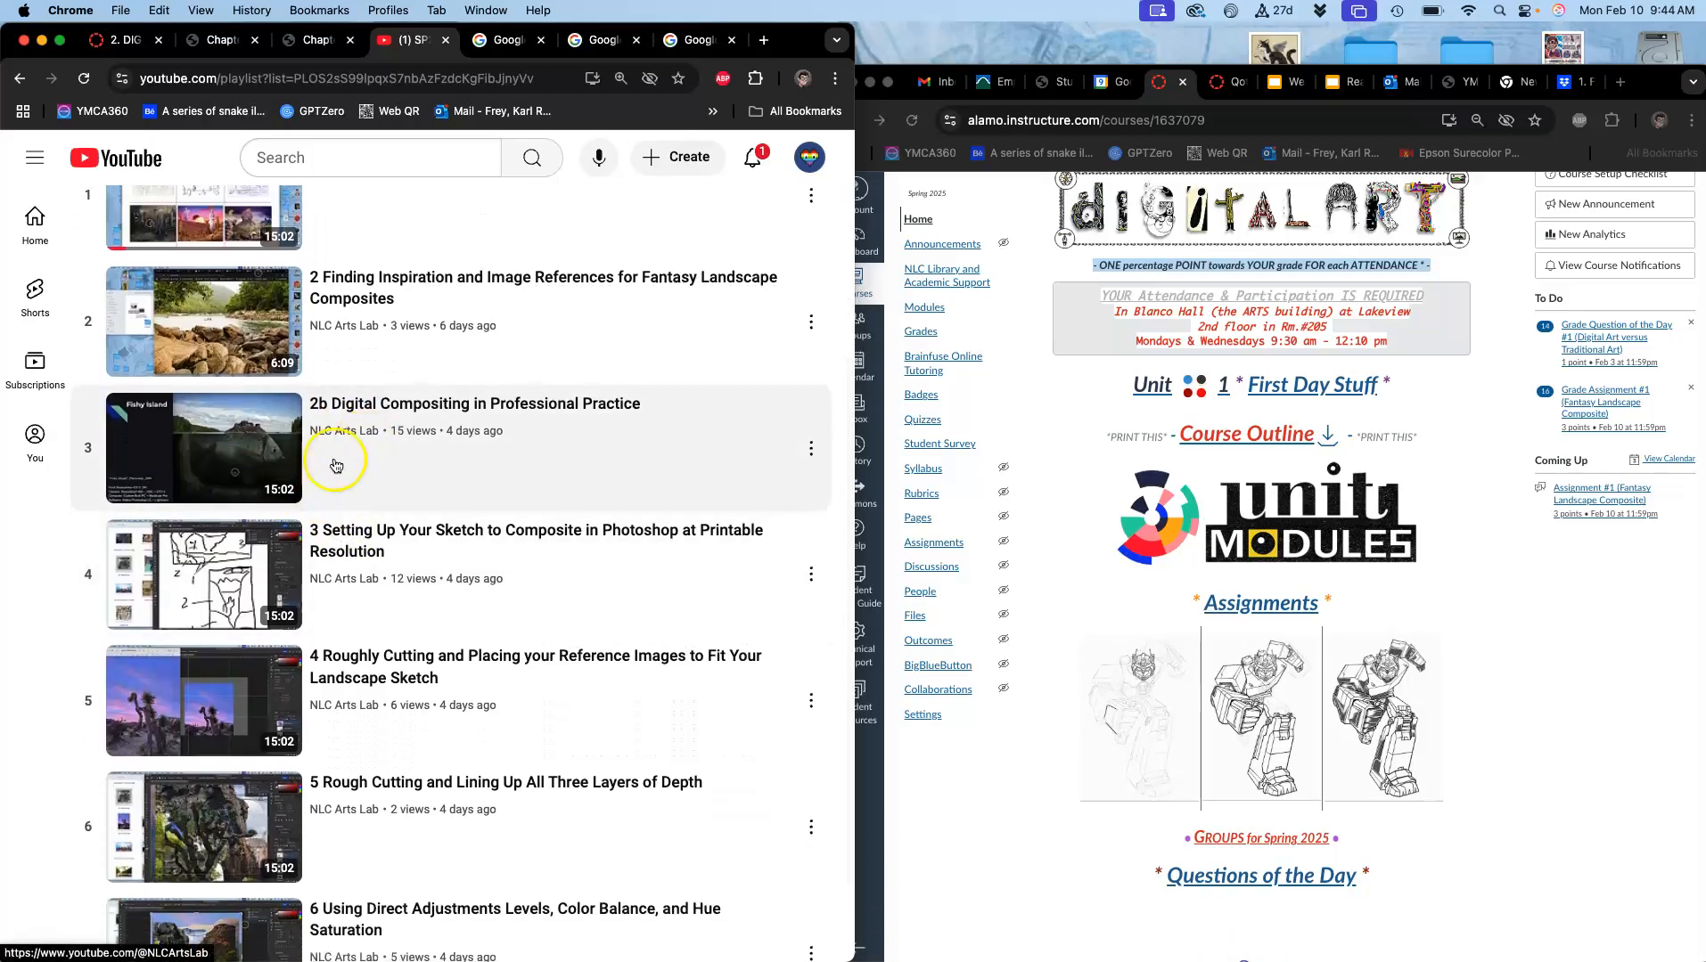
scroll(361, 513, down, 3)
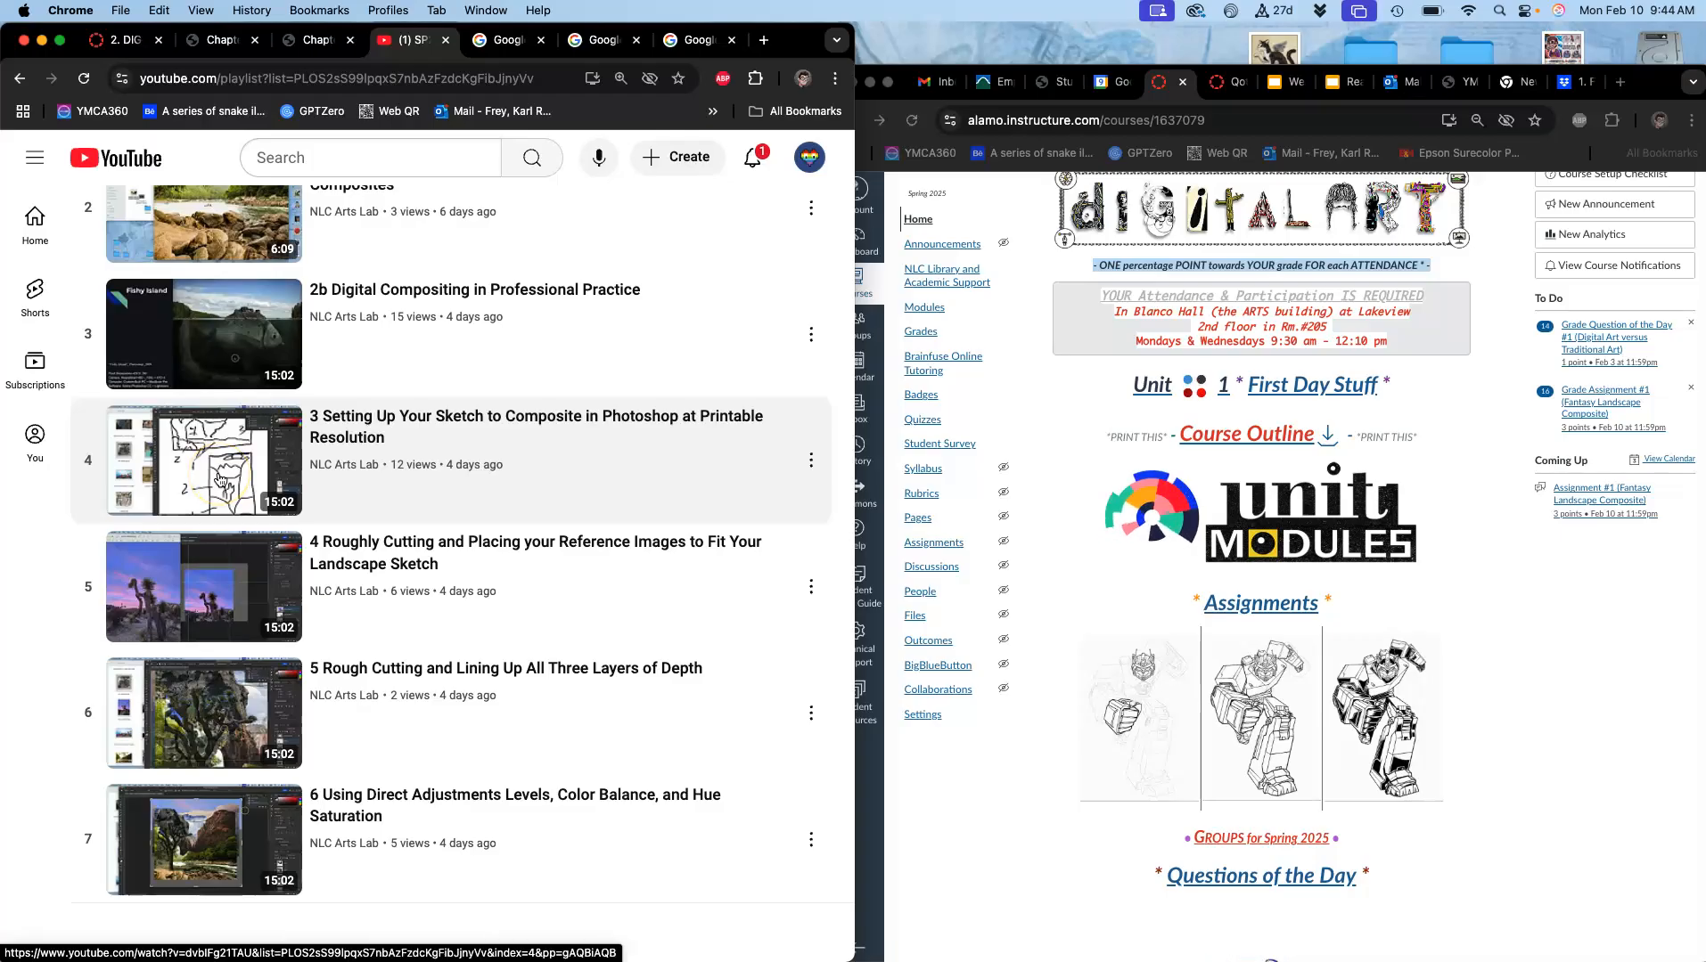
click(215, 661)
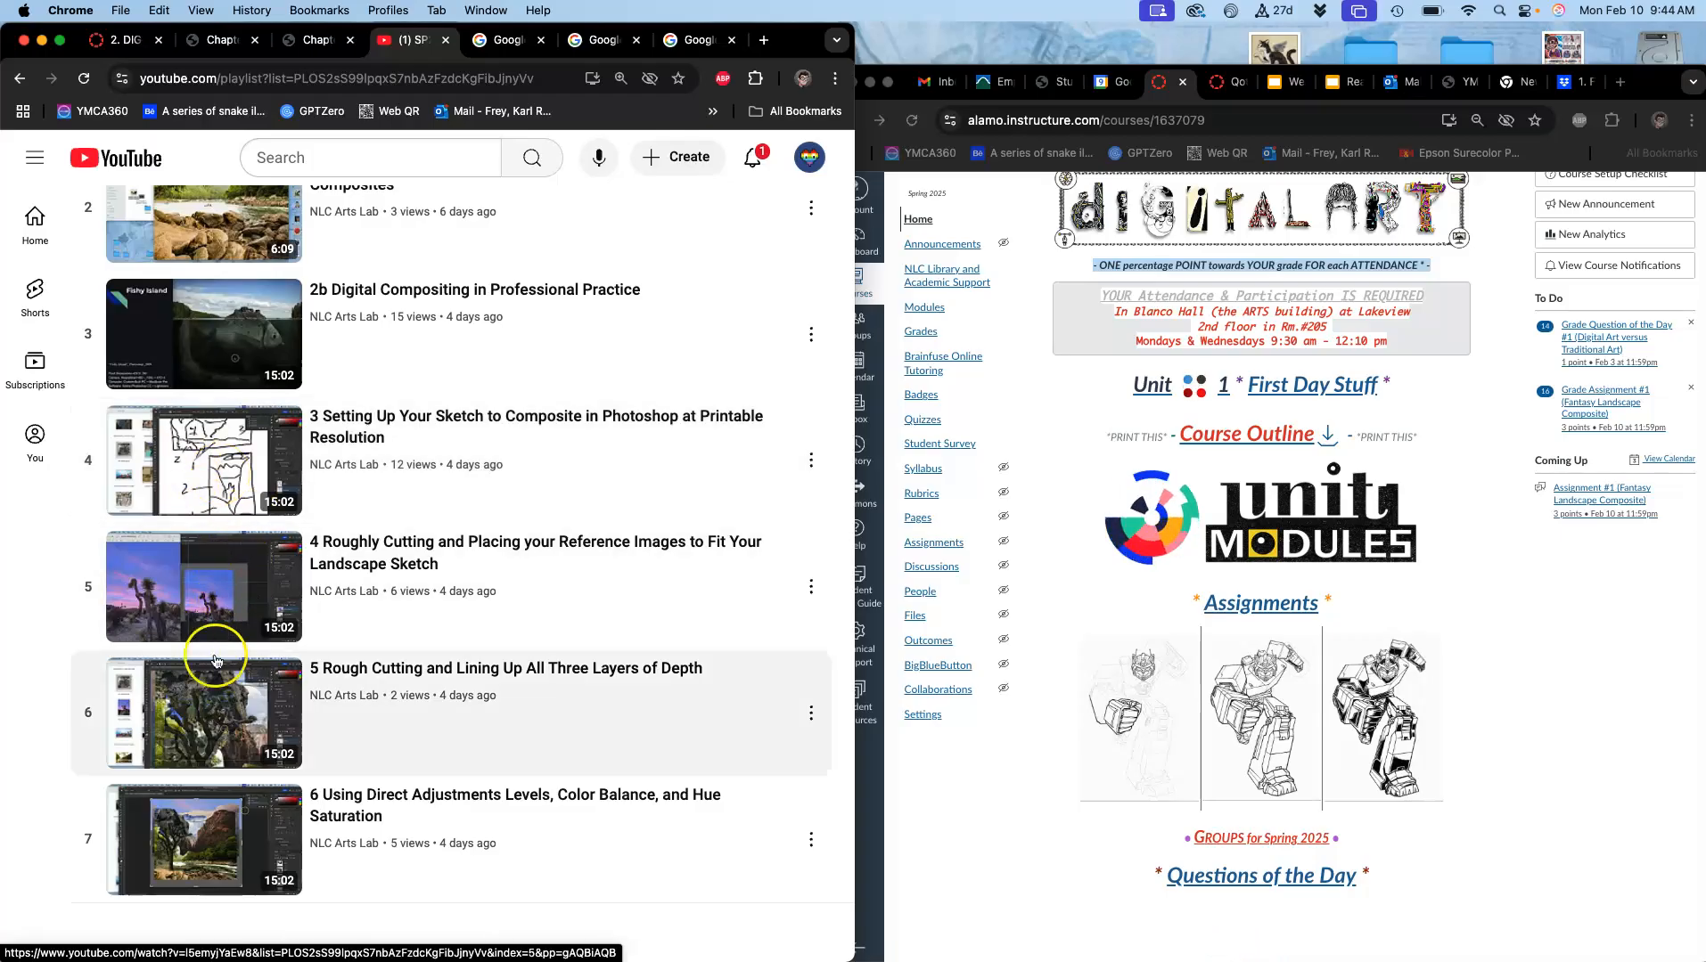
click(172, 575)
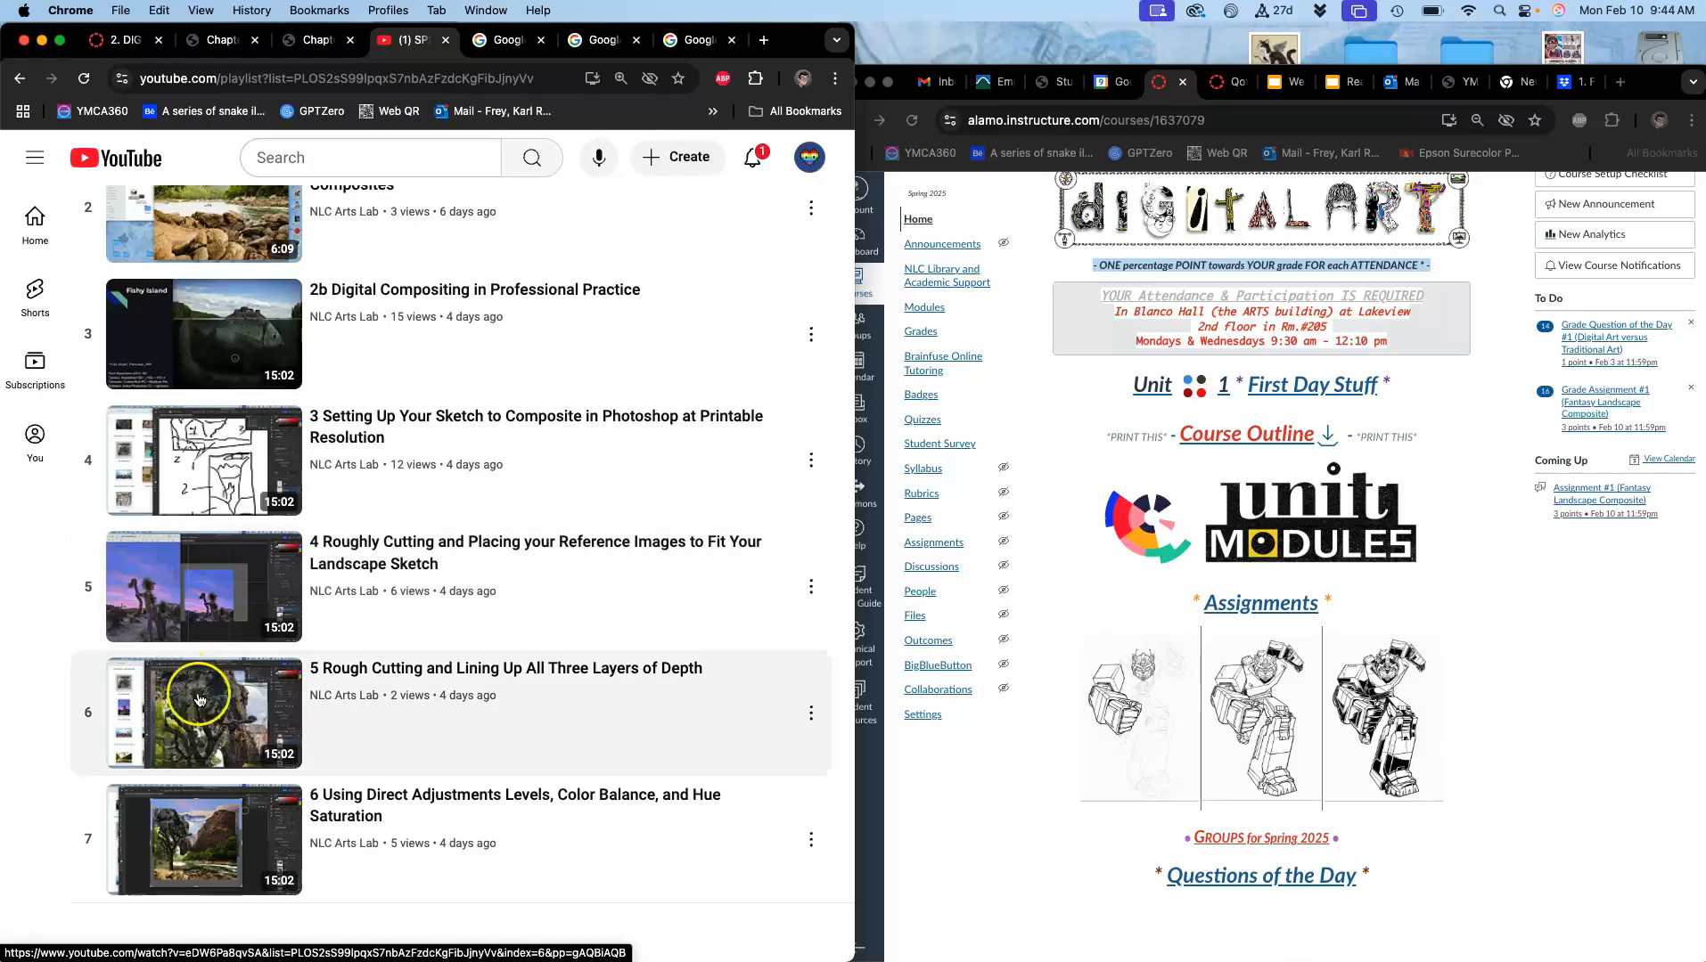
click(183, 834)
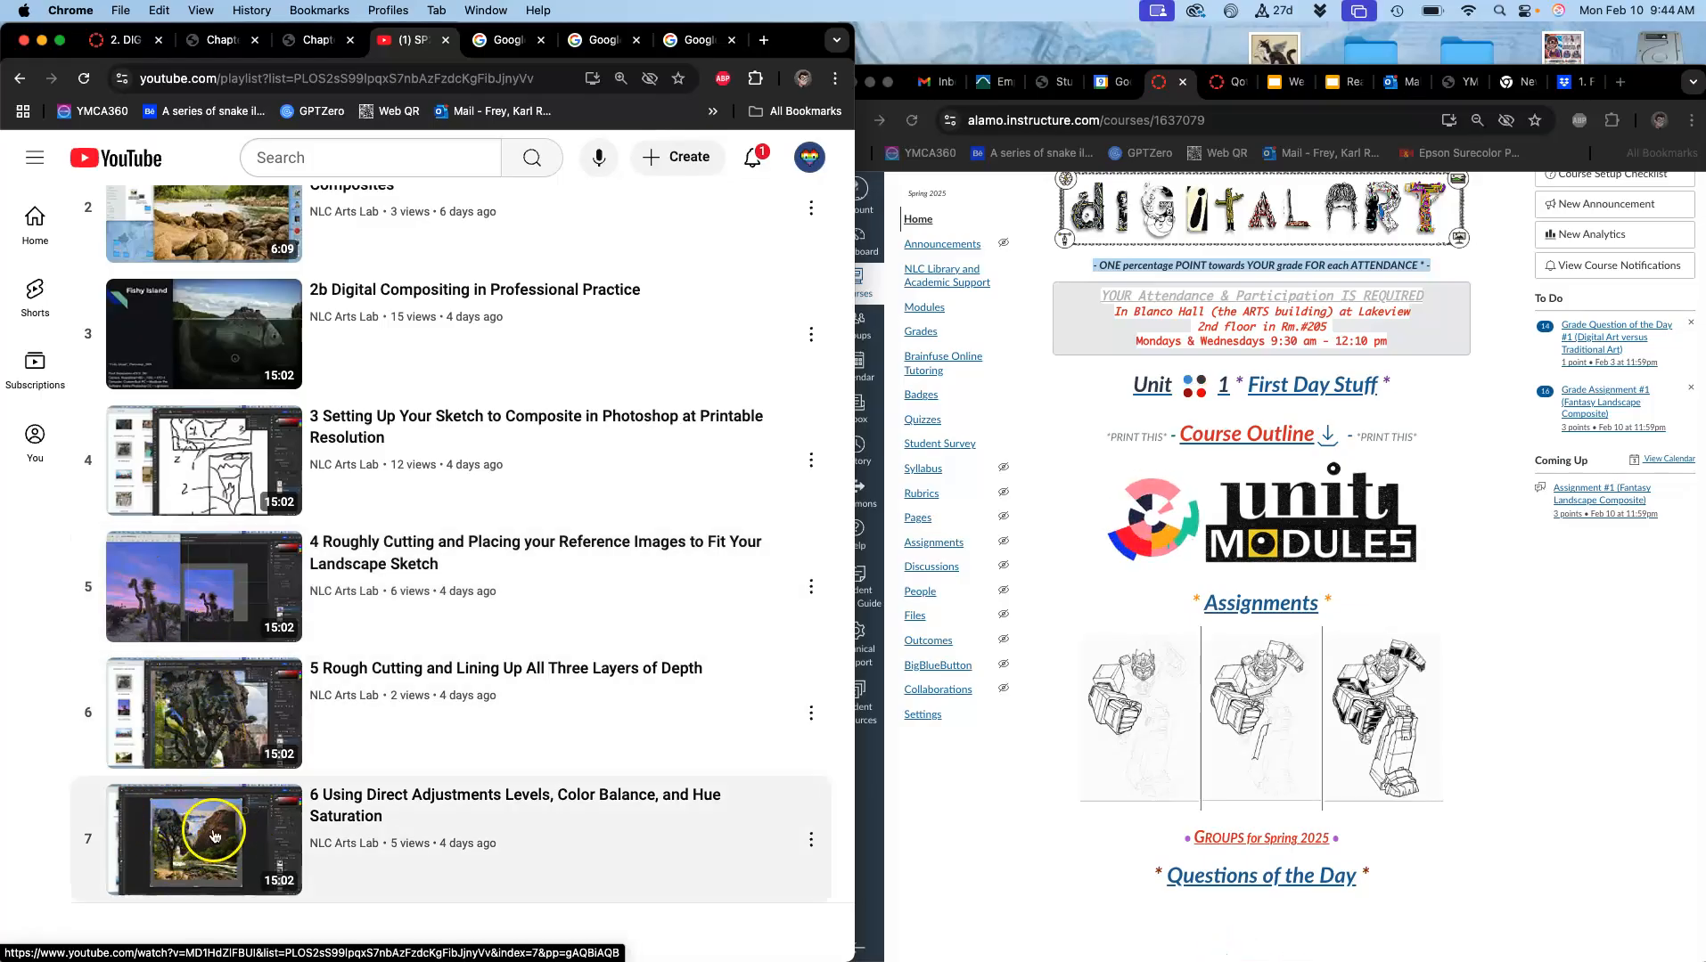
- Switch to Photoshop with the Aesop Landscape composite open and reposition its window on the screen
mouse_move(24, 111)
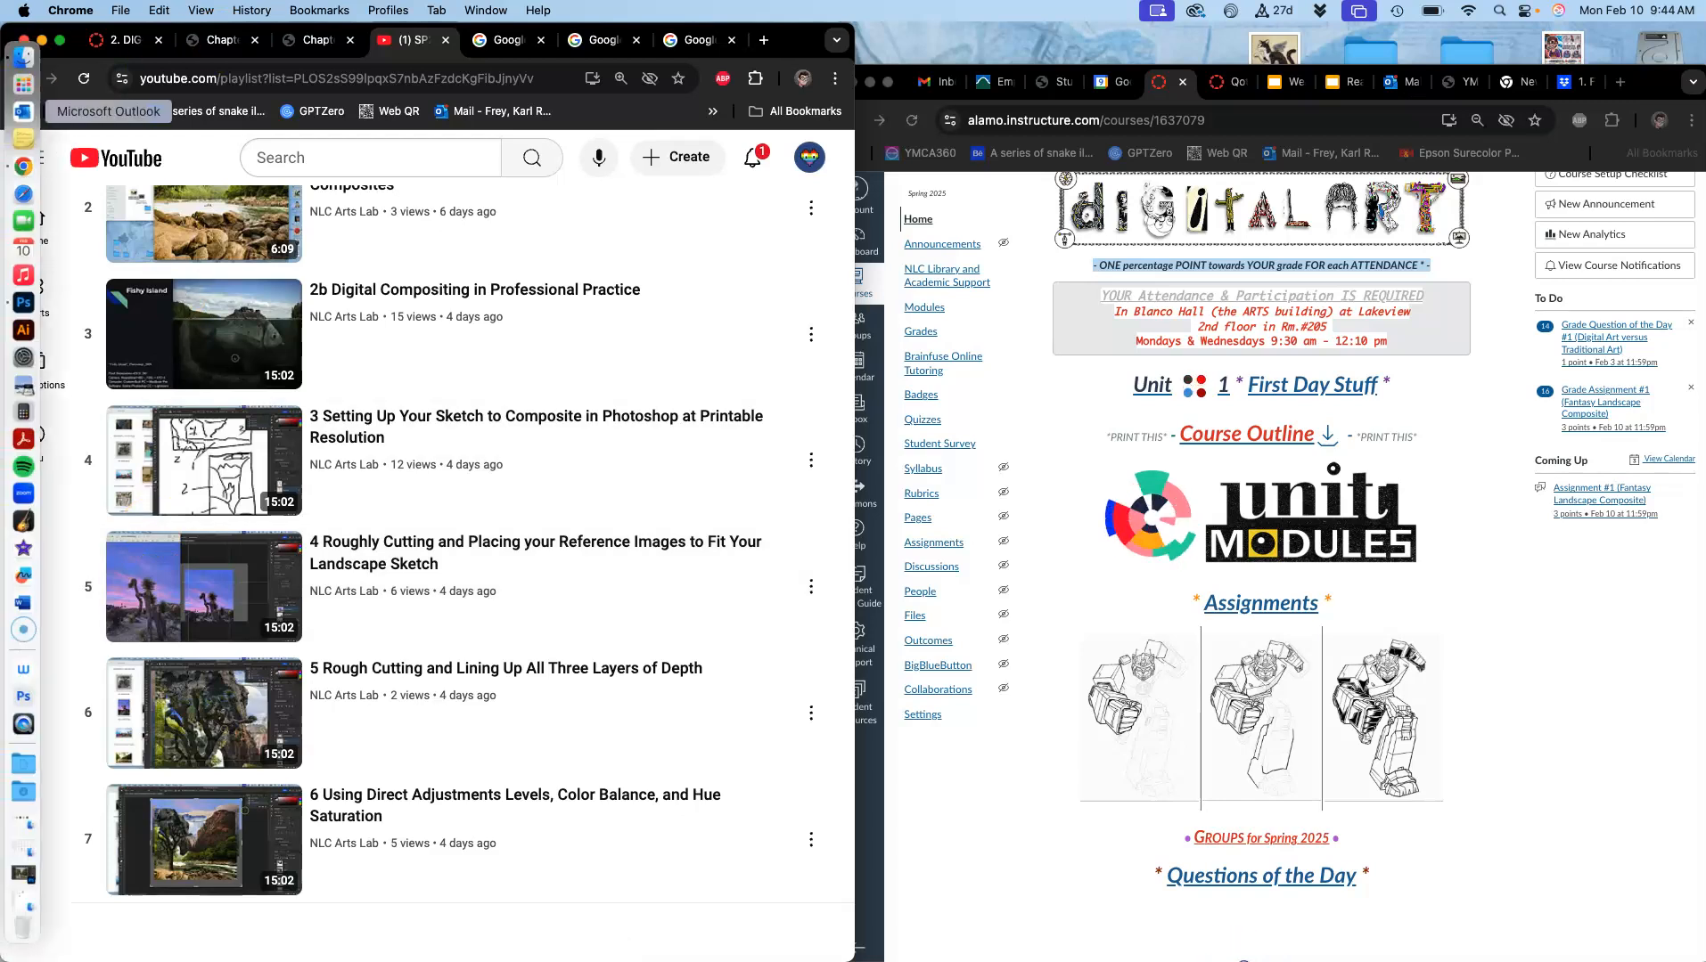
click(22, 303)
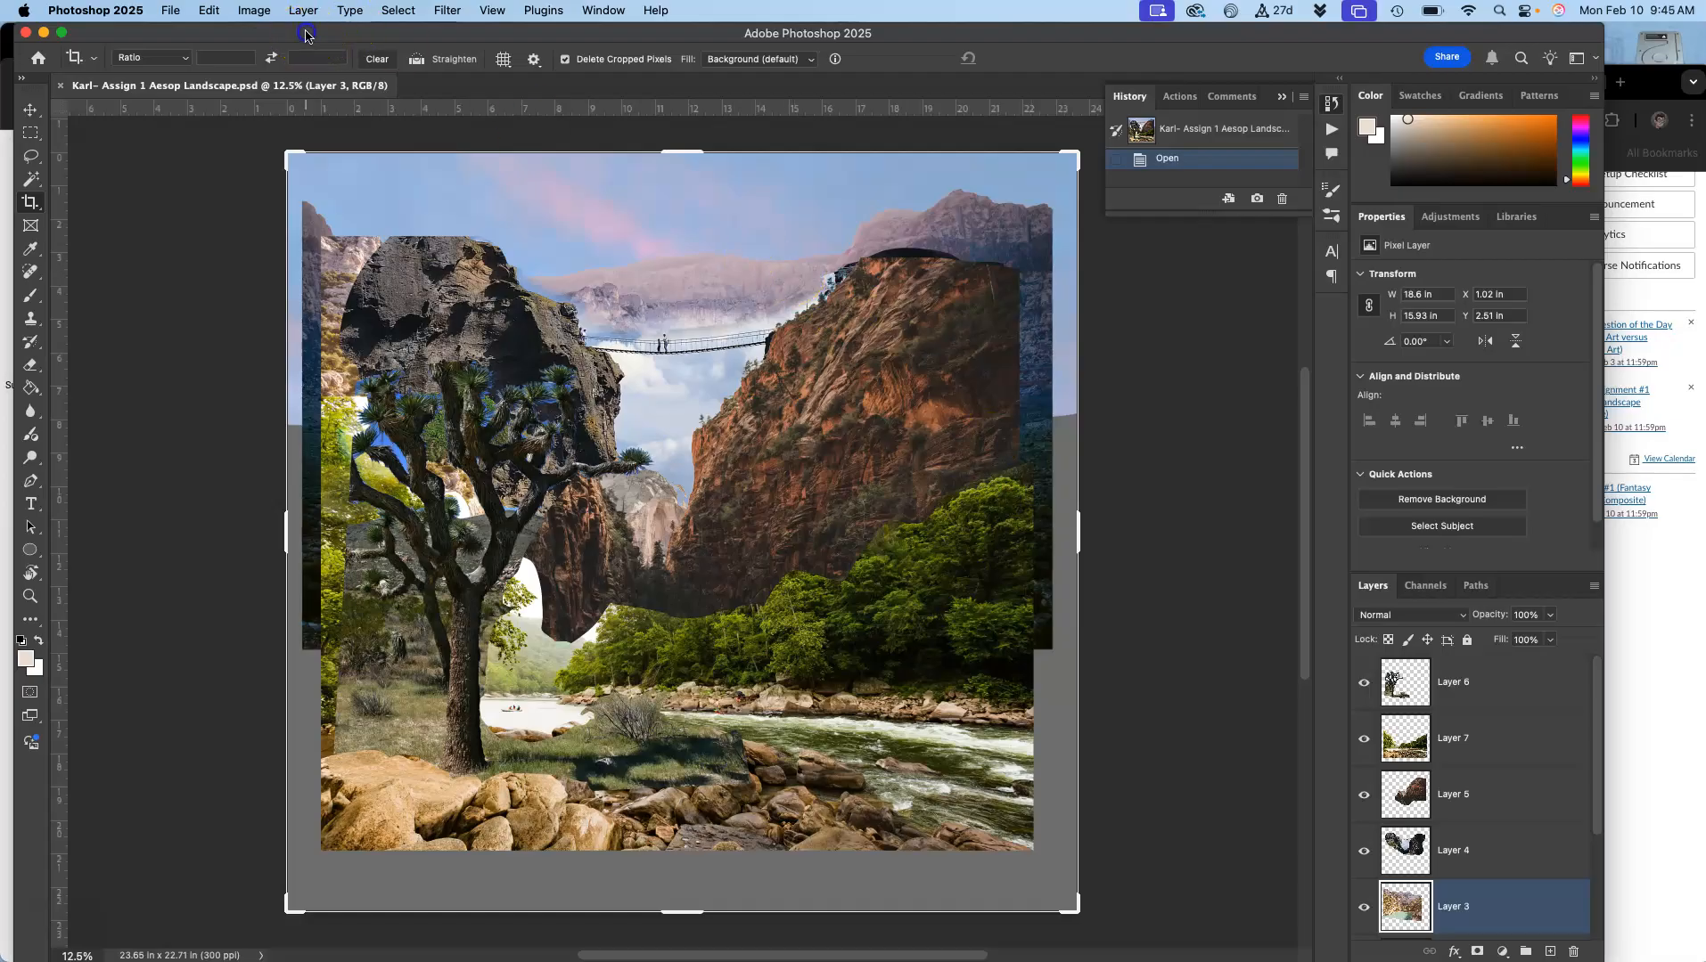
drag(305, 34, 560, 9)
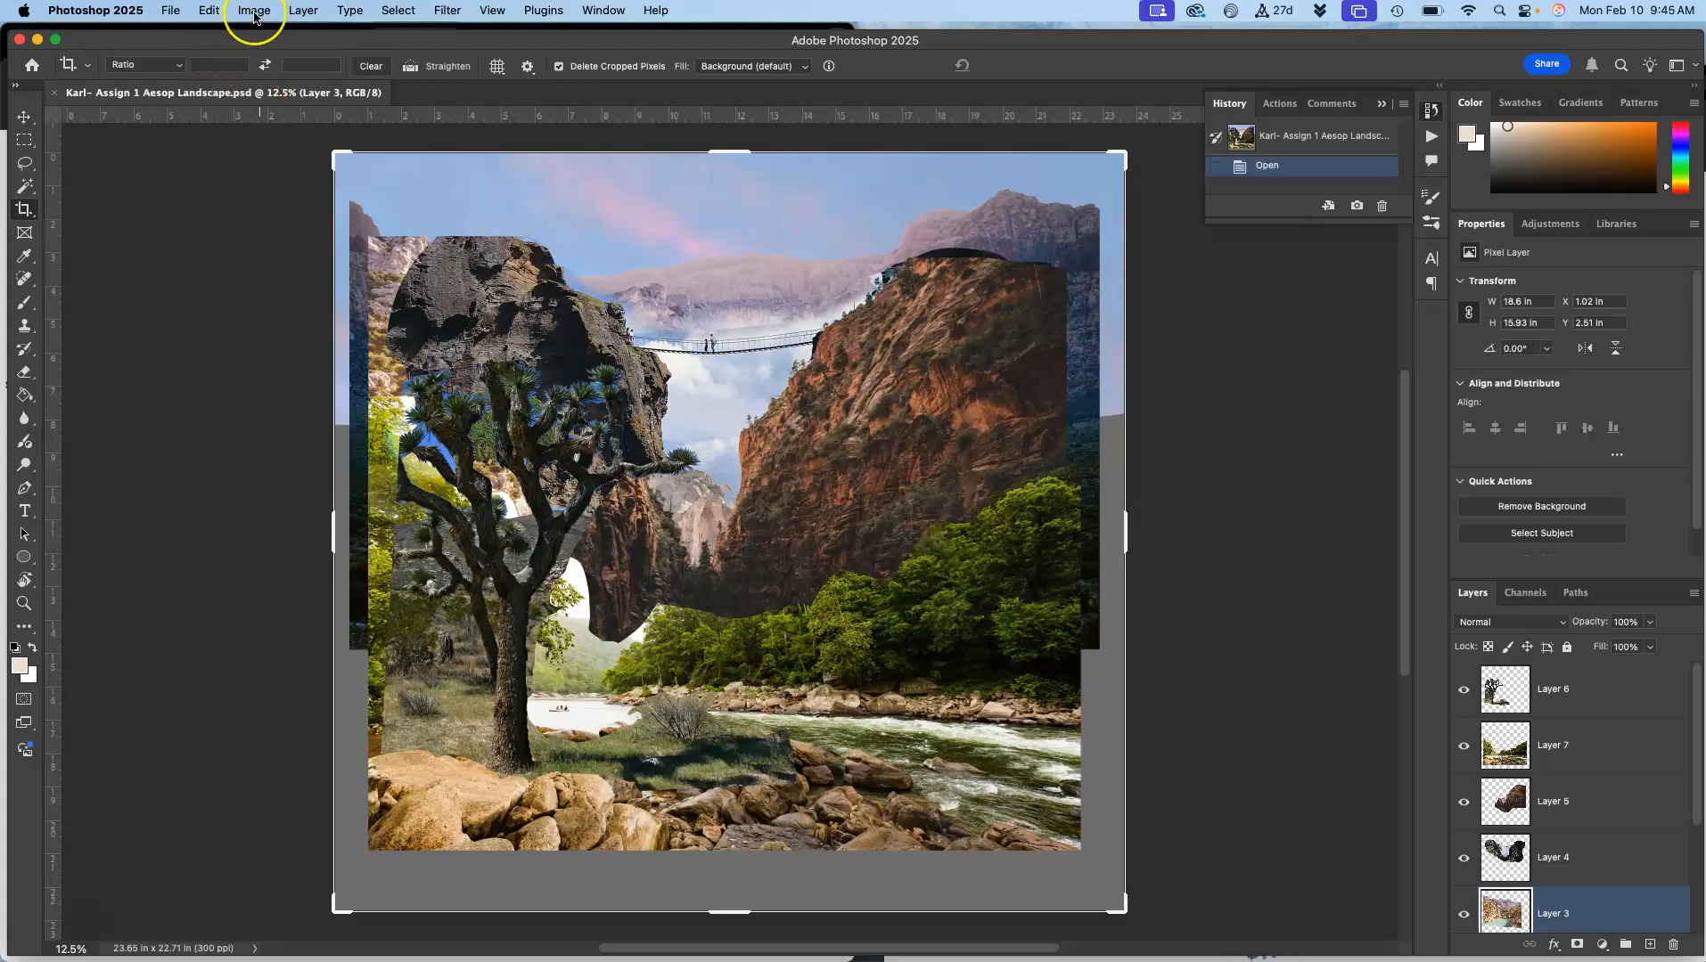
click(254, 10)
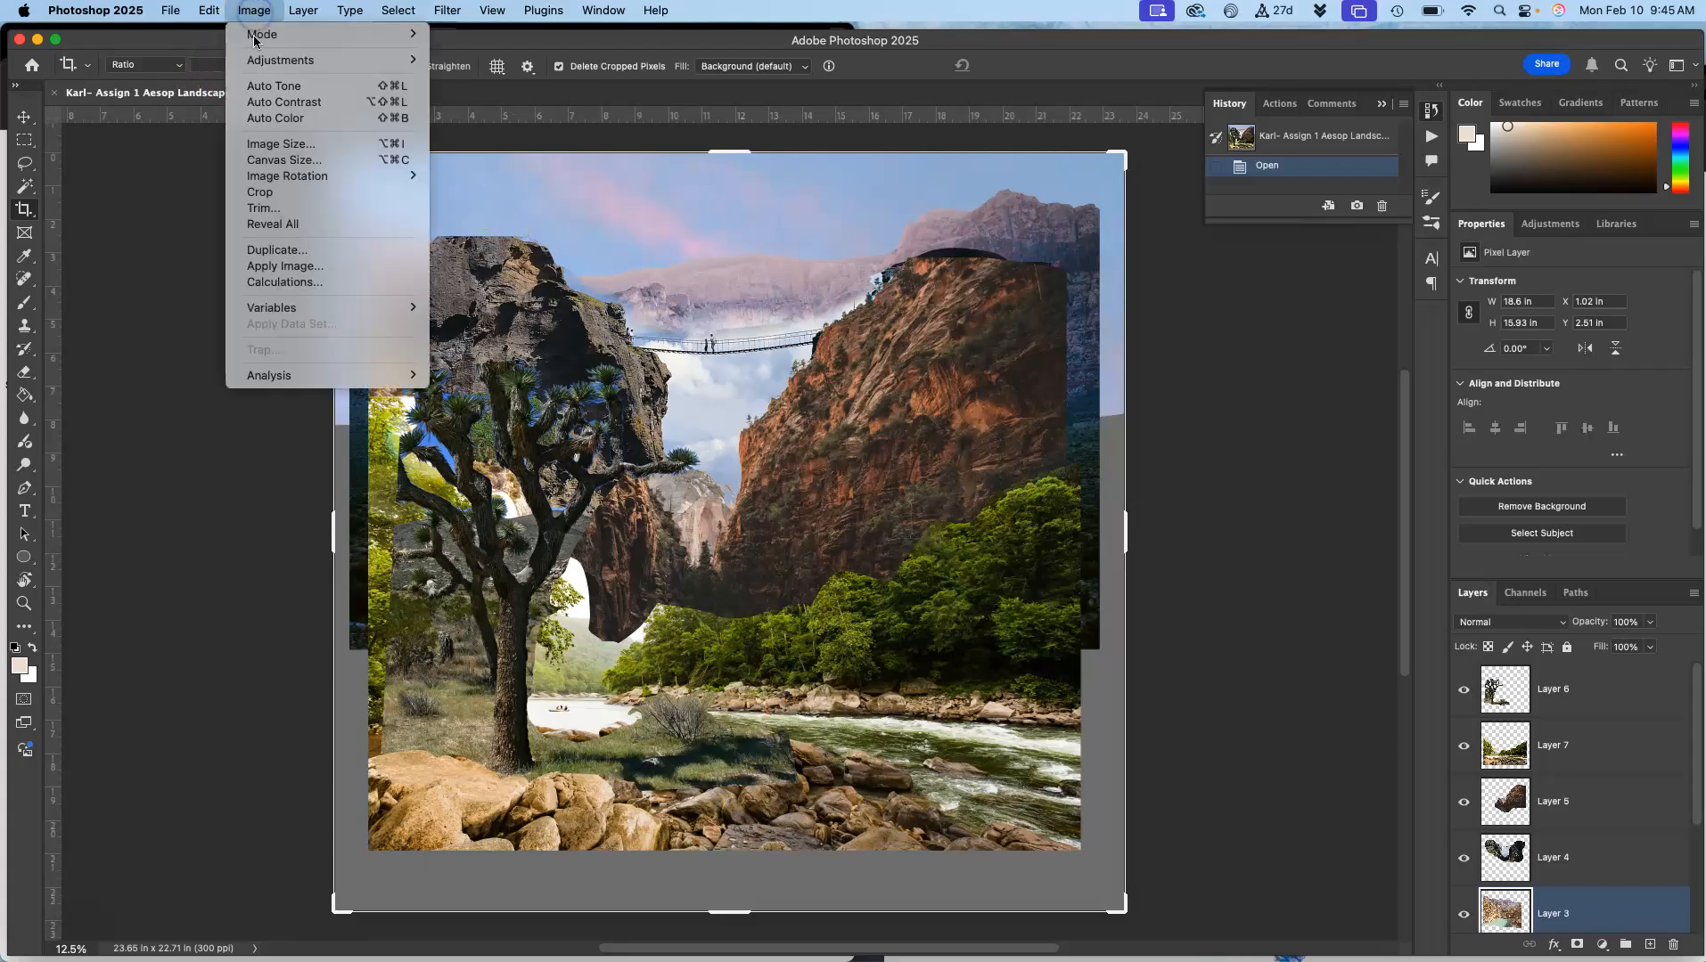
click(258, 64)
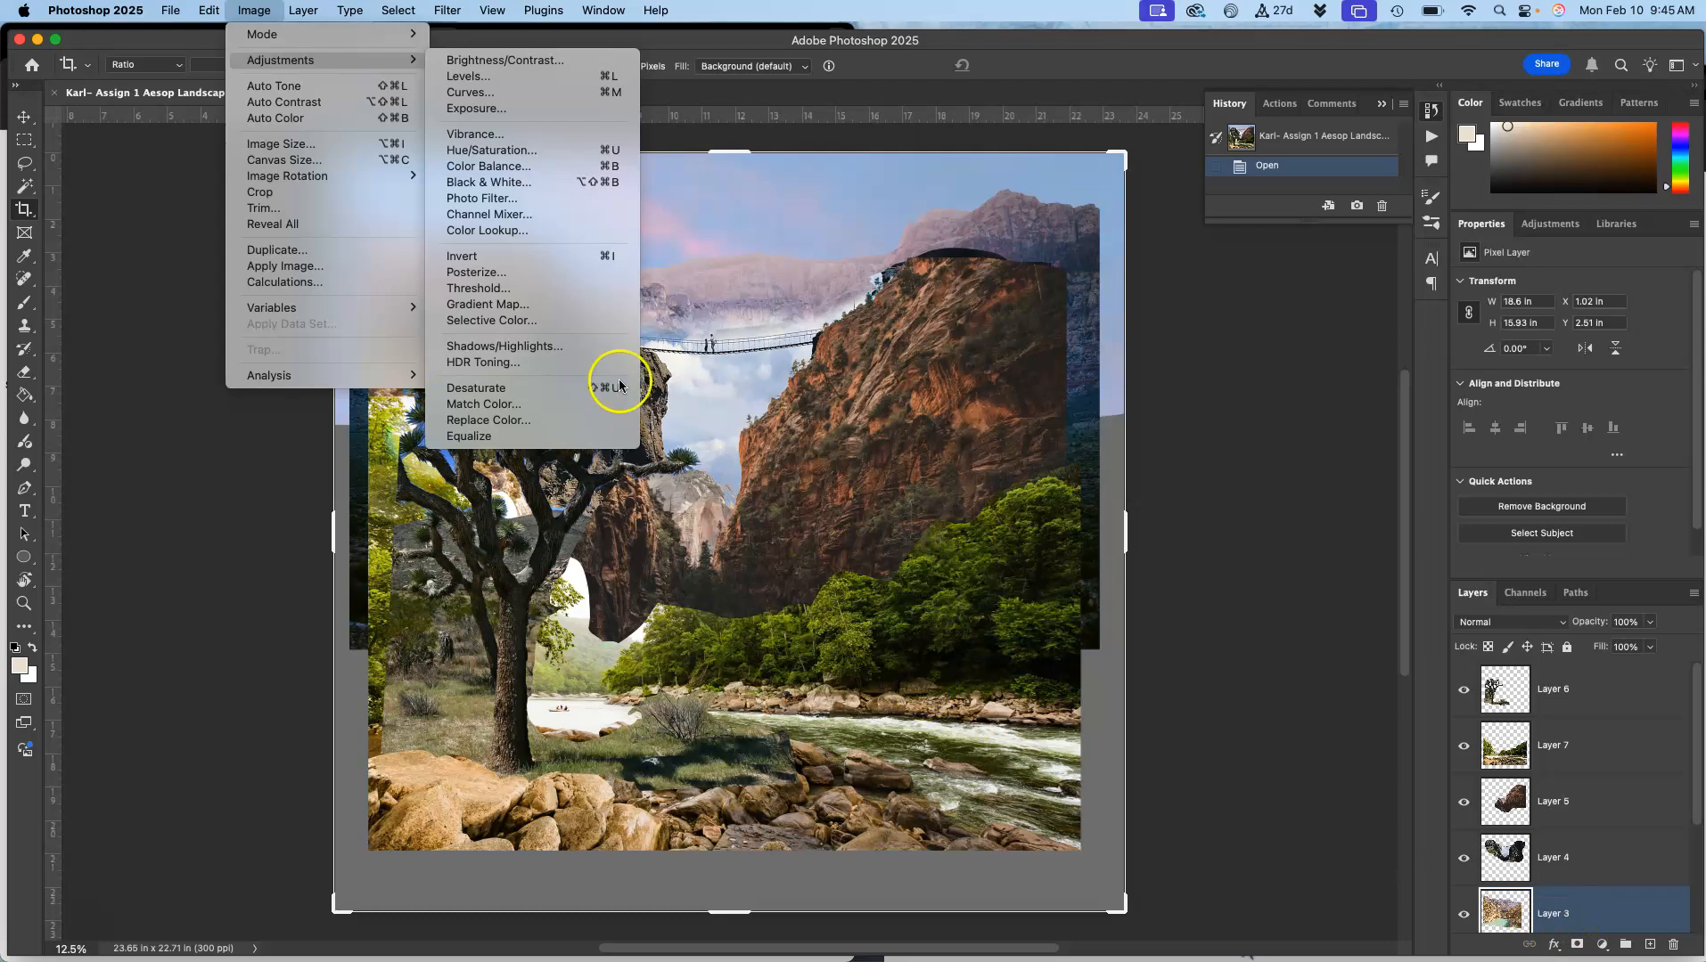
click(742, 258)
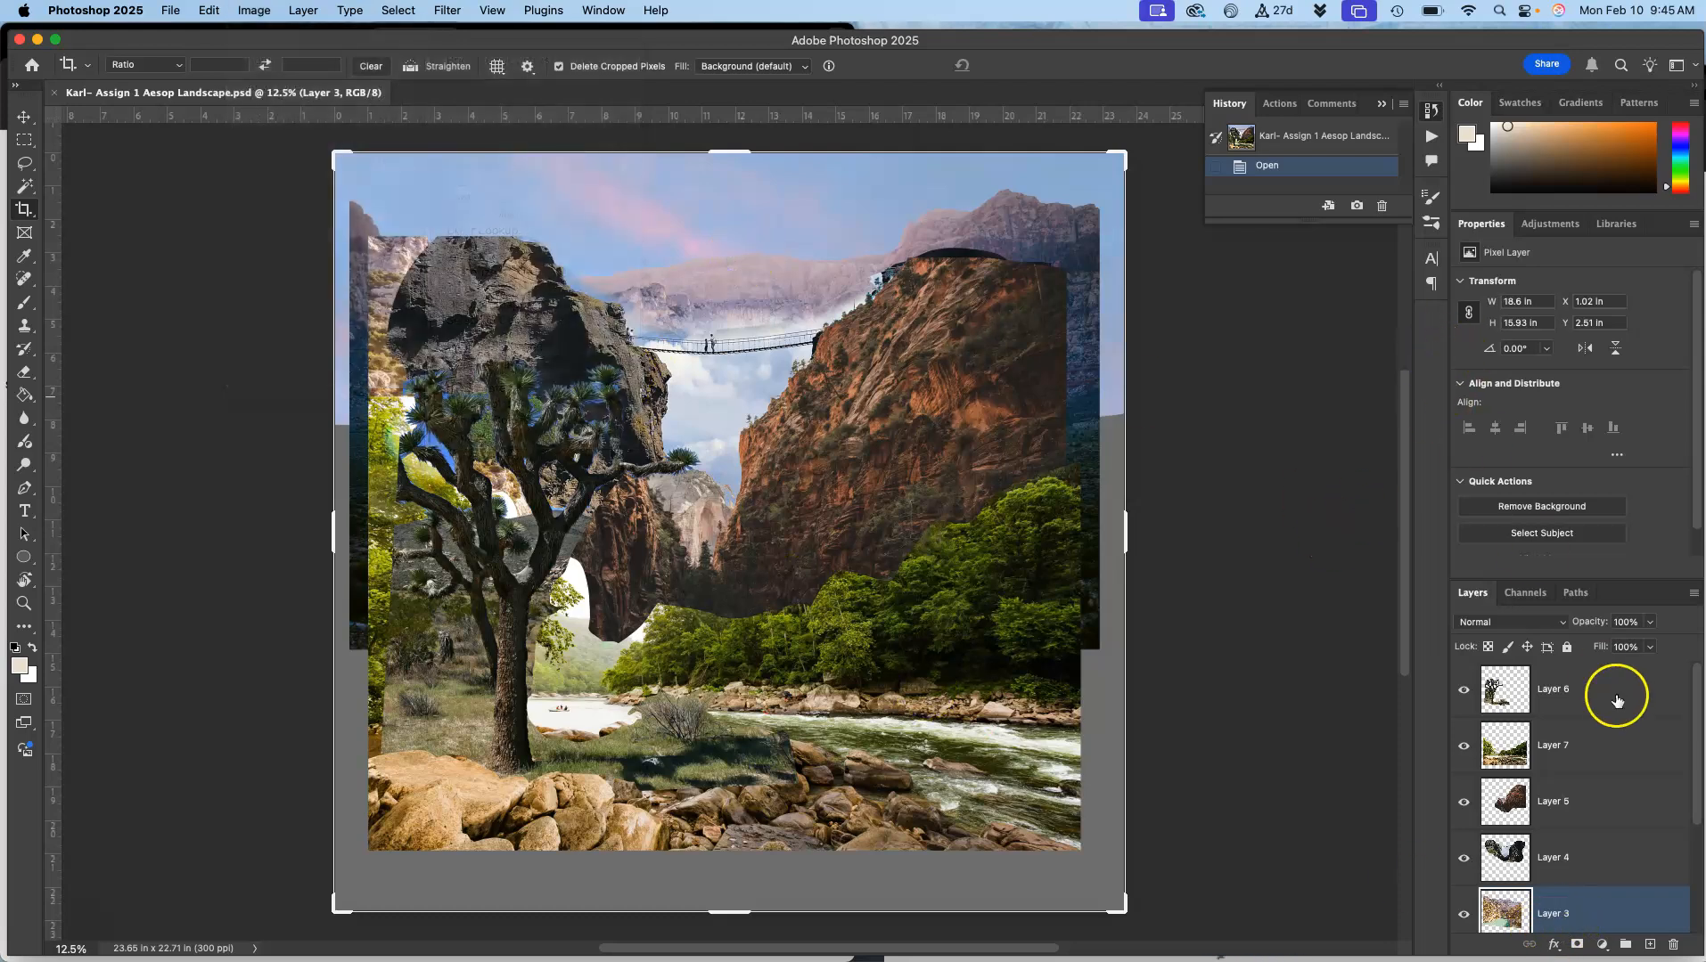
- Toggle the visibility of Layer 2 and Layer 1 off and on to identify what each contributes to the landscape
scroll(1590, 764, down, 3)
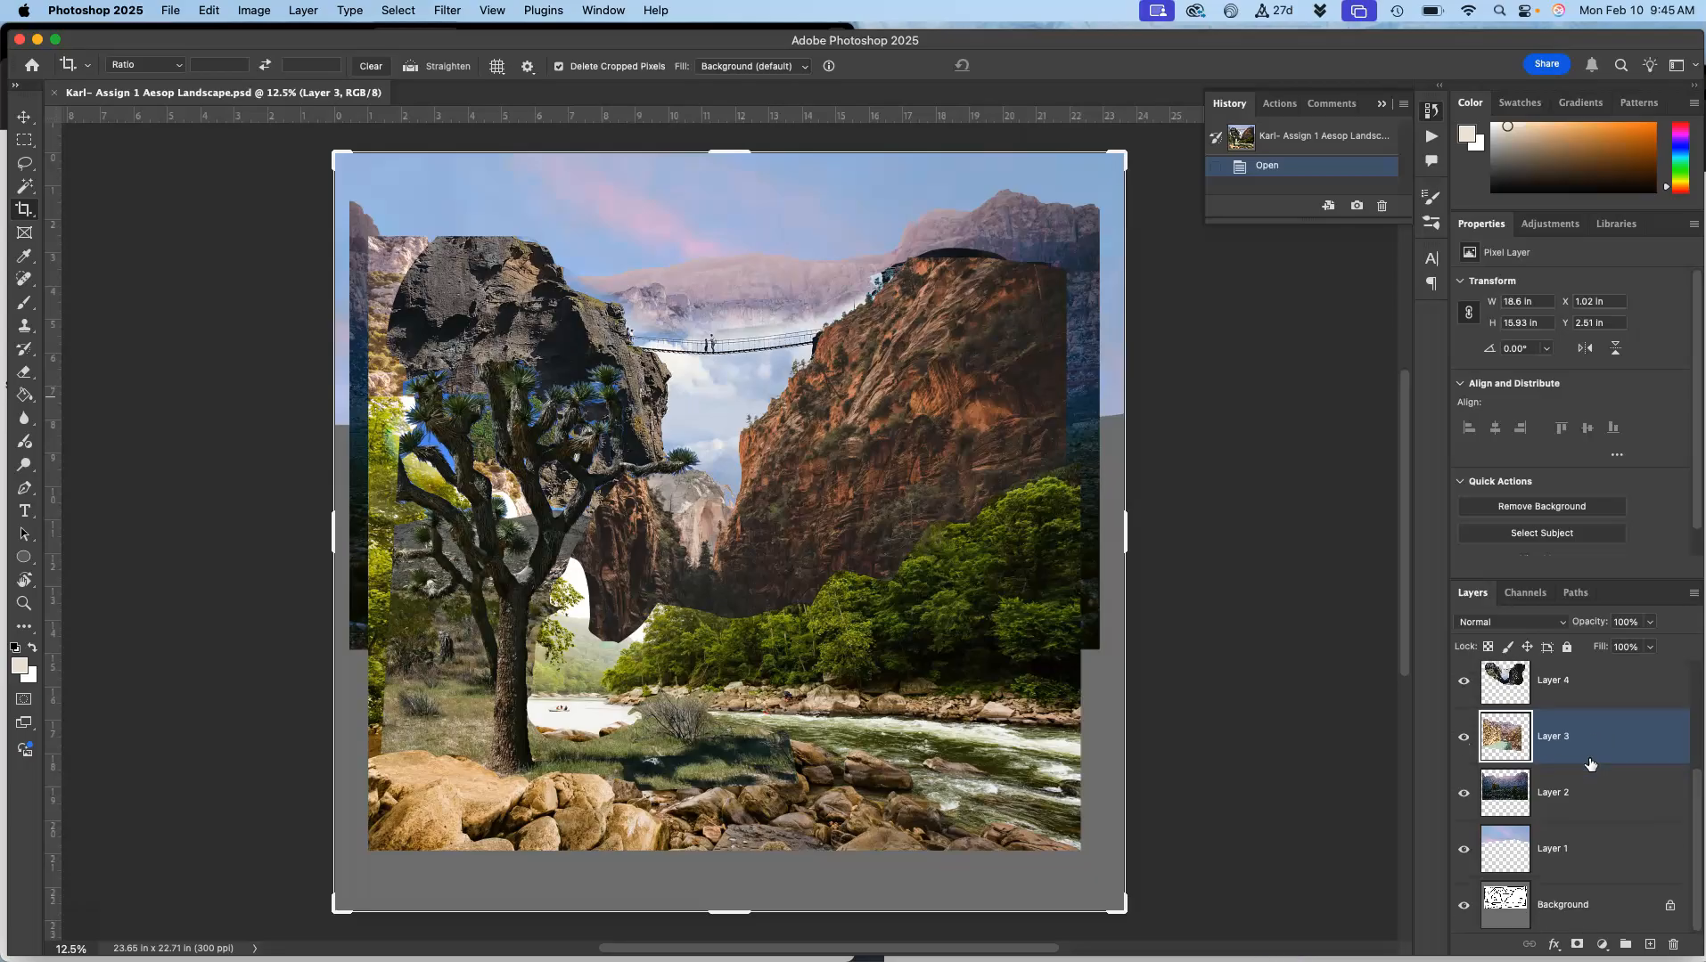
click(1465, 795)
click(1465, 795)
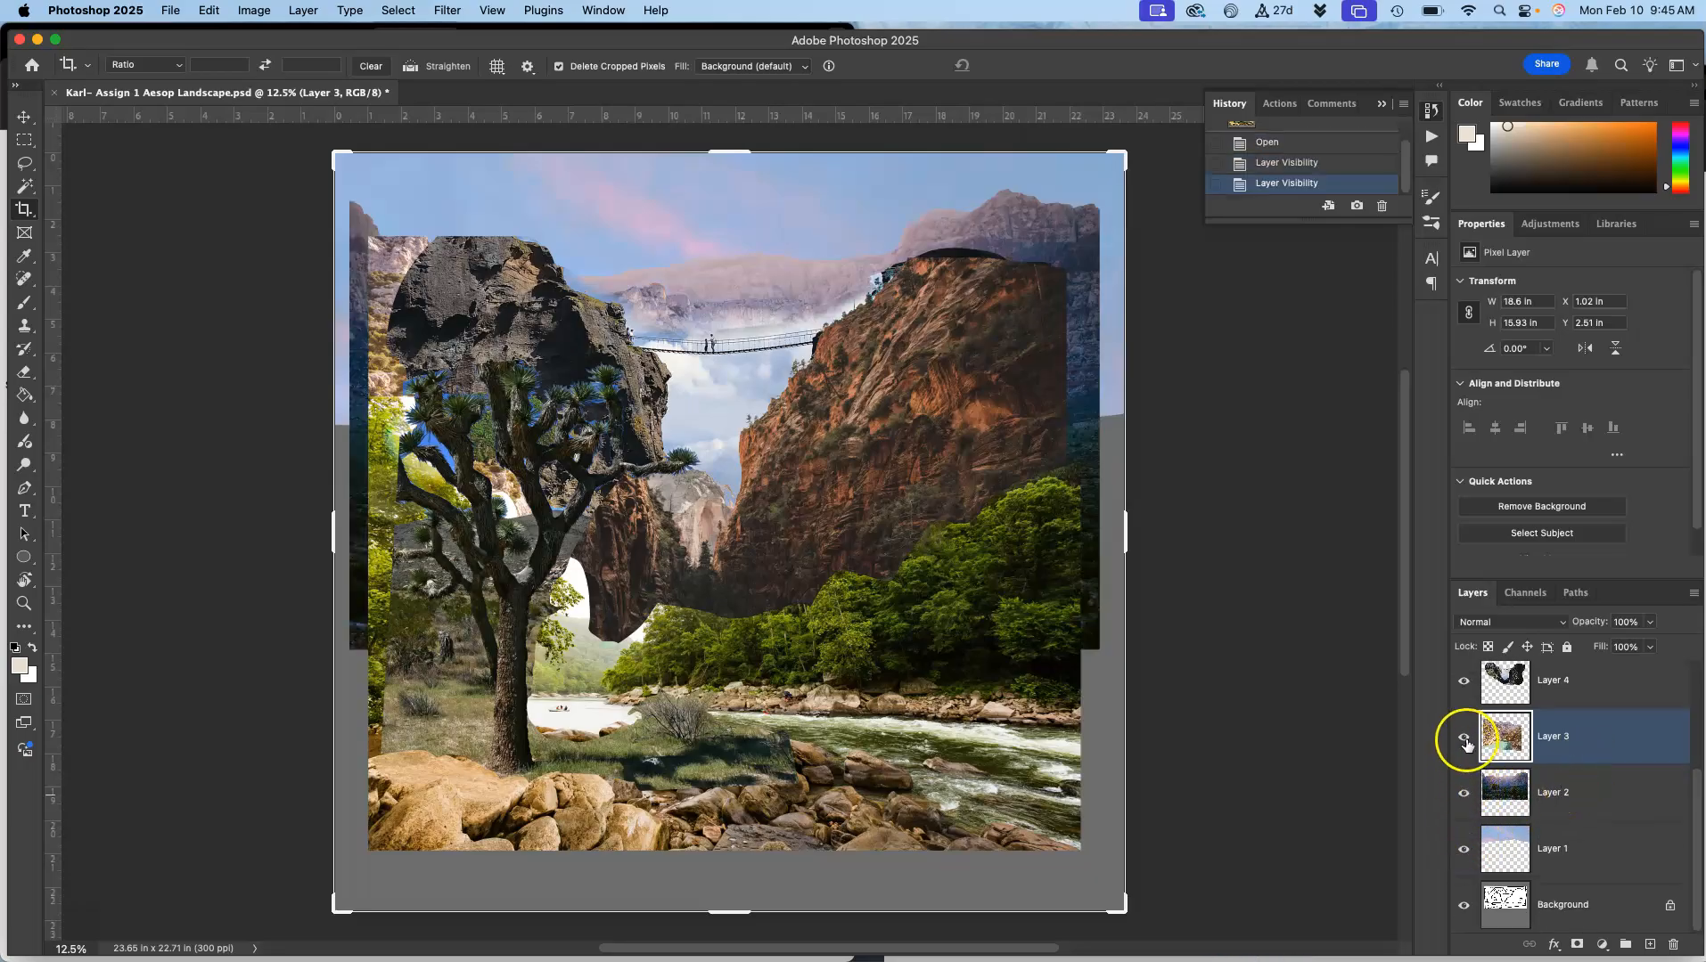
click(1464, 851)
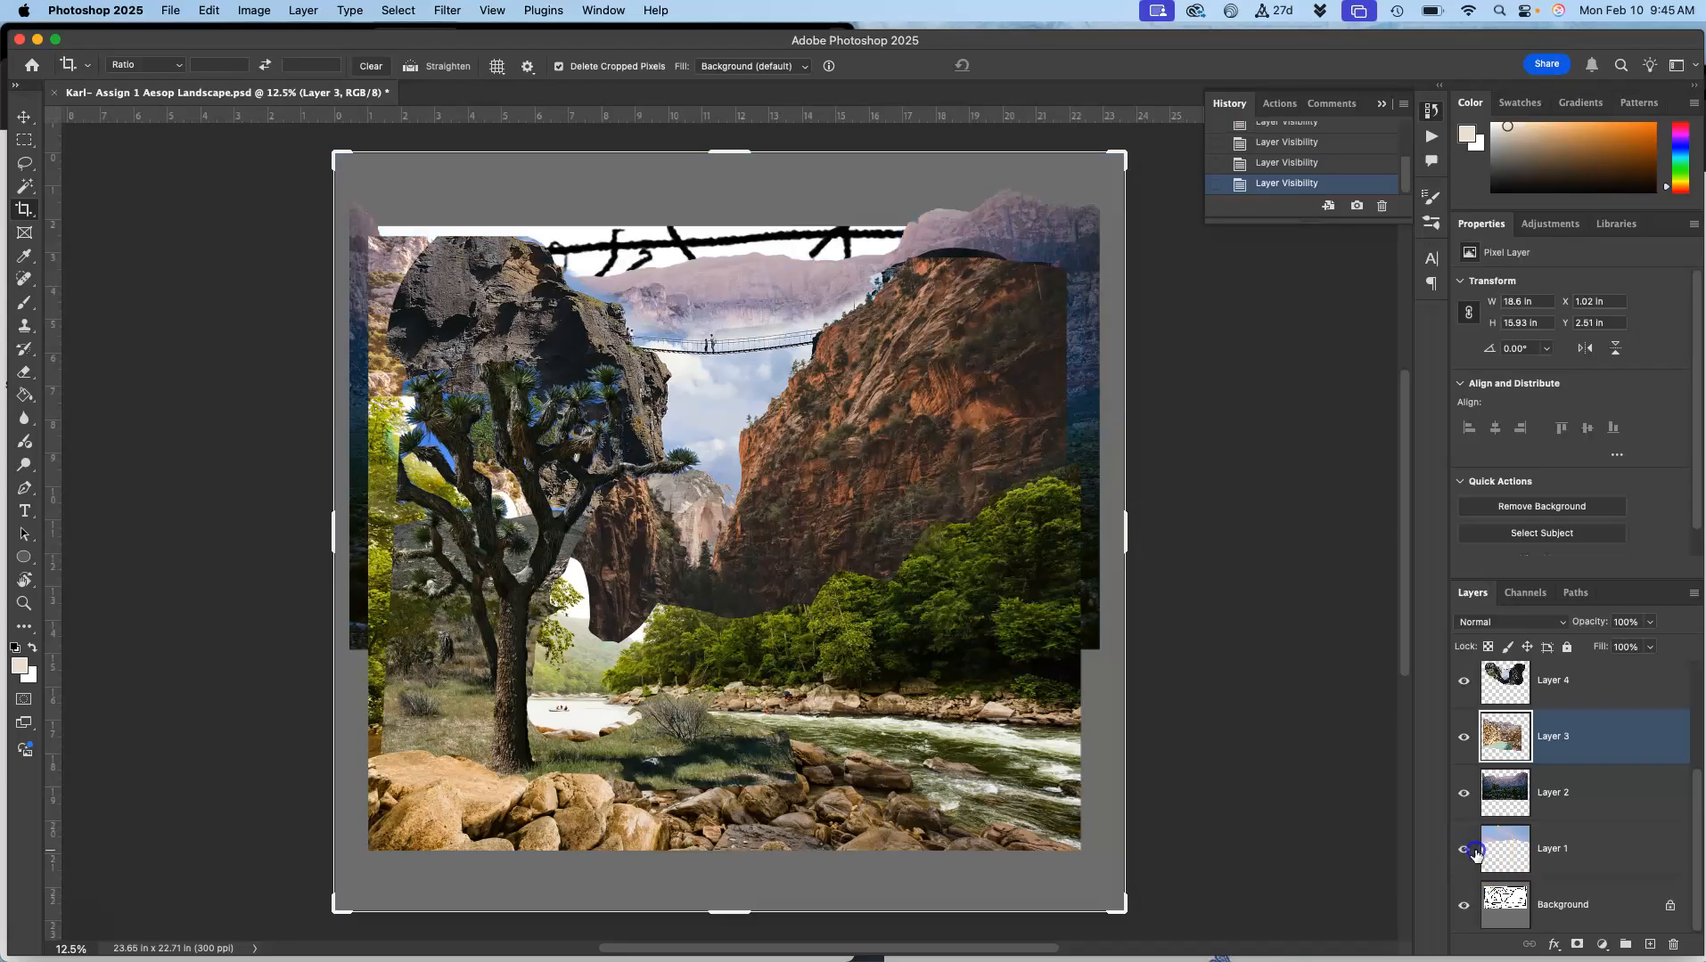
click(1472, 852)
click(1464, 794)
click(1464, 794)
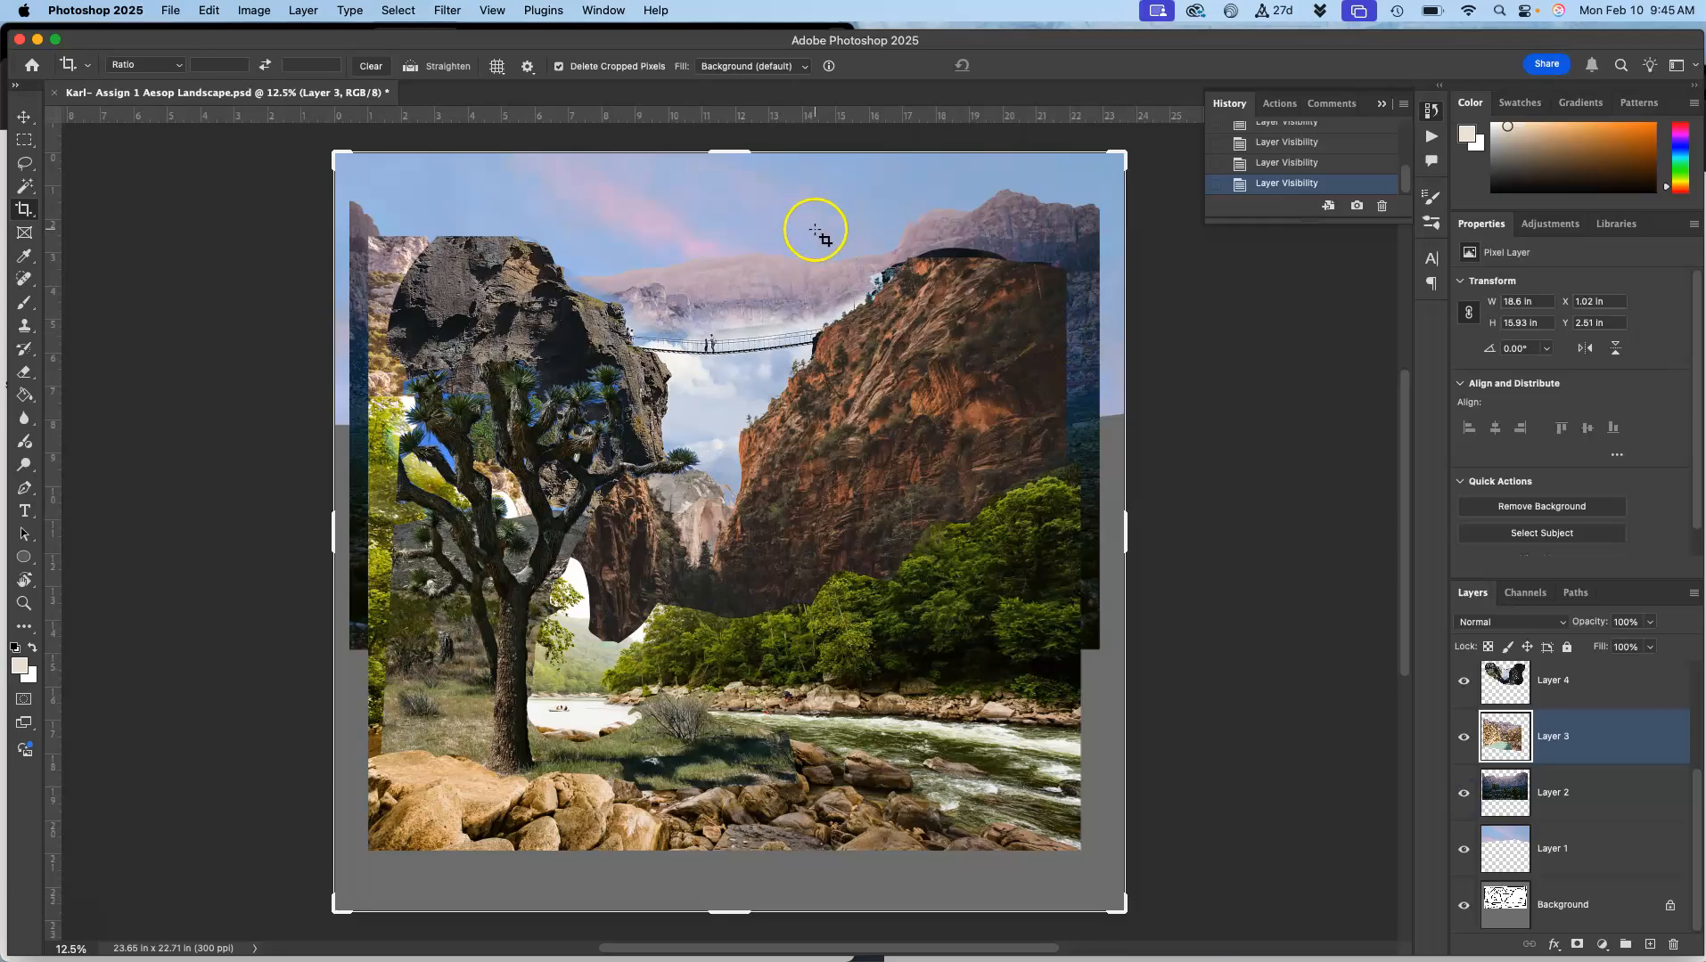
- Toggle Layer 4 and Layer 3 off and on repeatedly to compare the cliffs and bridge with the canyon behind them
click(1463, 680)
click(1463, 680)
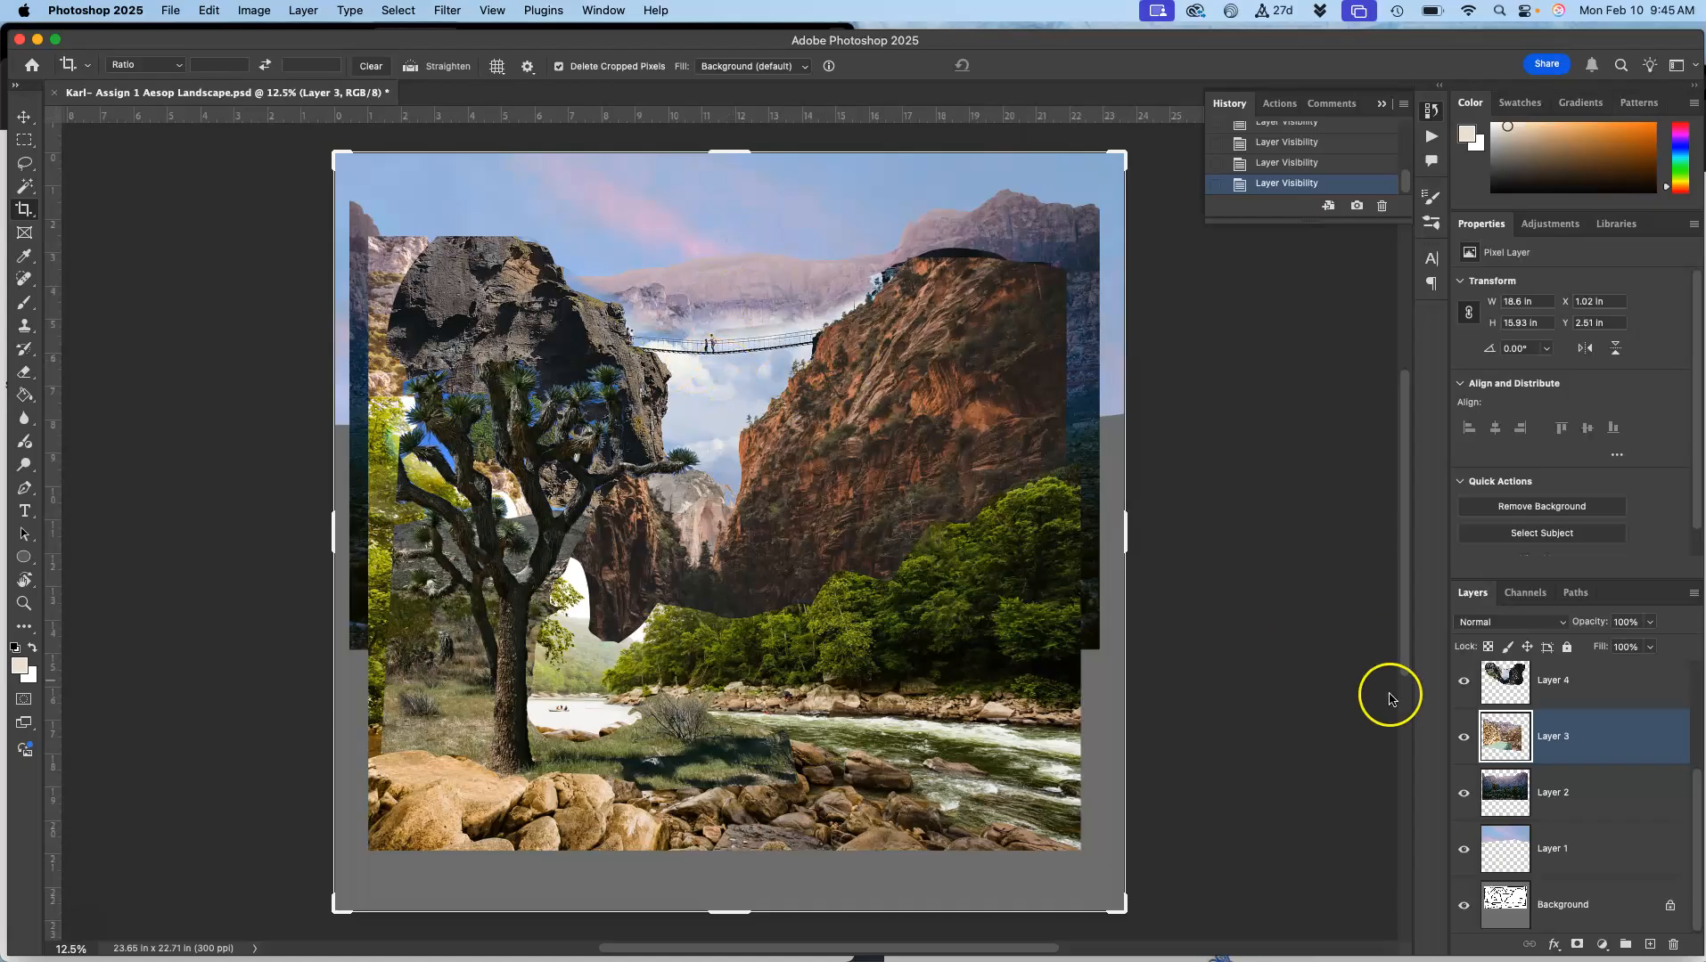
click(1463, 737)
click(1463, 737)
click(1462, 737)
click(1462, 737)
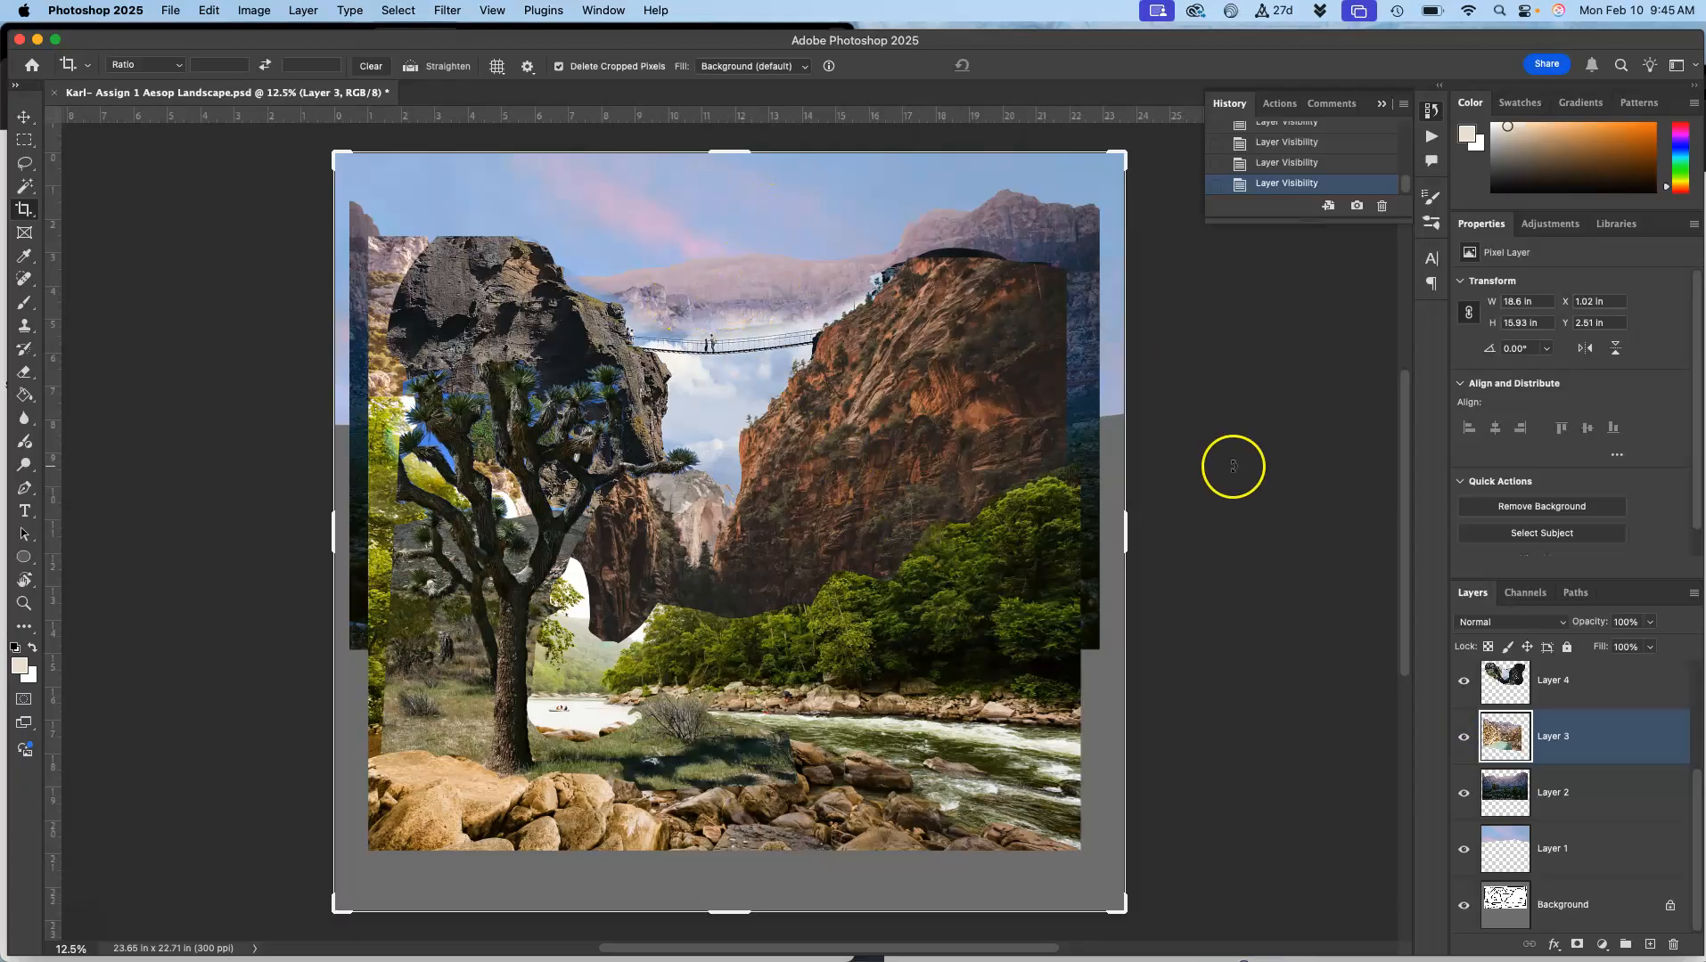
click(1463, 682)
click(1463, 681)
click(1466, 682)
click(1466, 682)
- Open Levels on Layer 3, move the dialog over the sky, and apply it with the black input level at 0
key(super+plus)
key(super+plus)
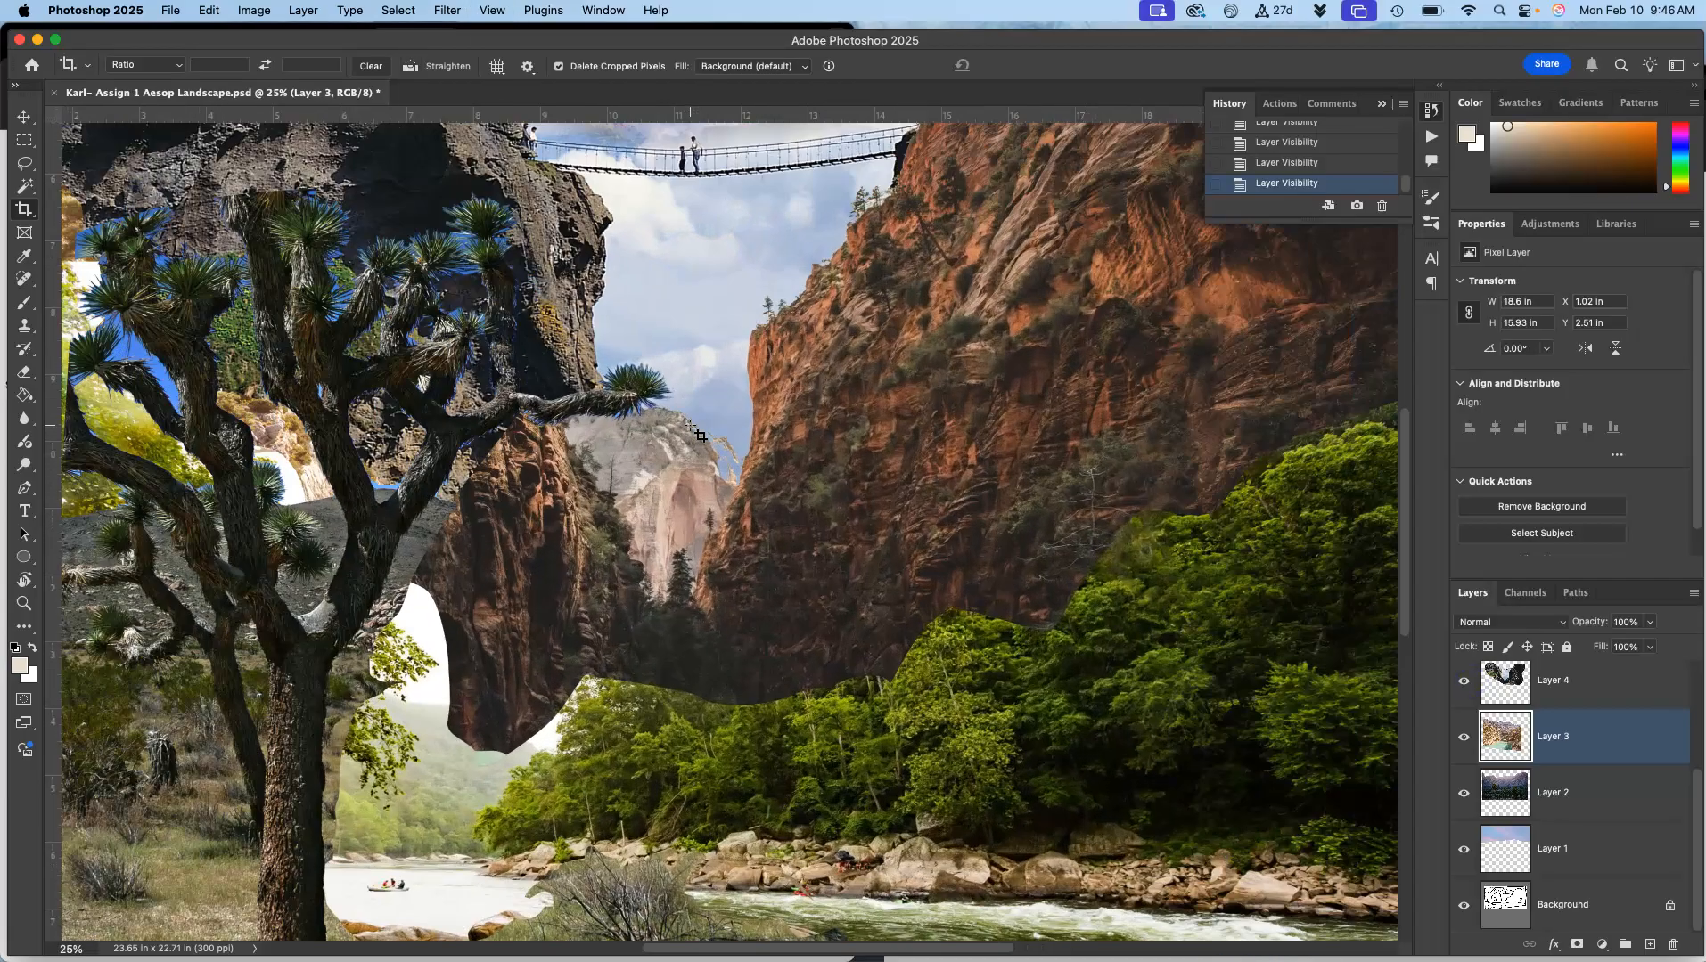
scroll(689, 425, up, 5)
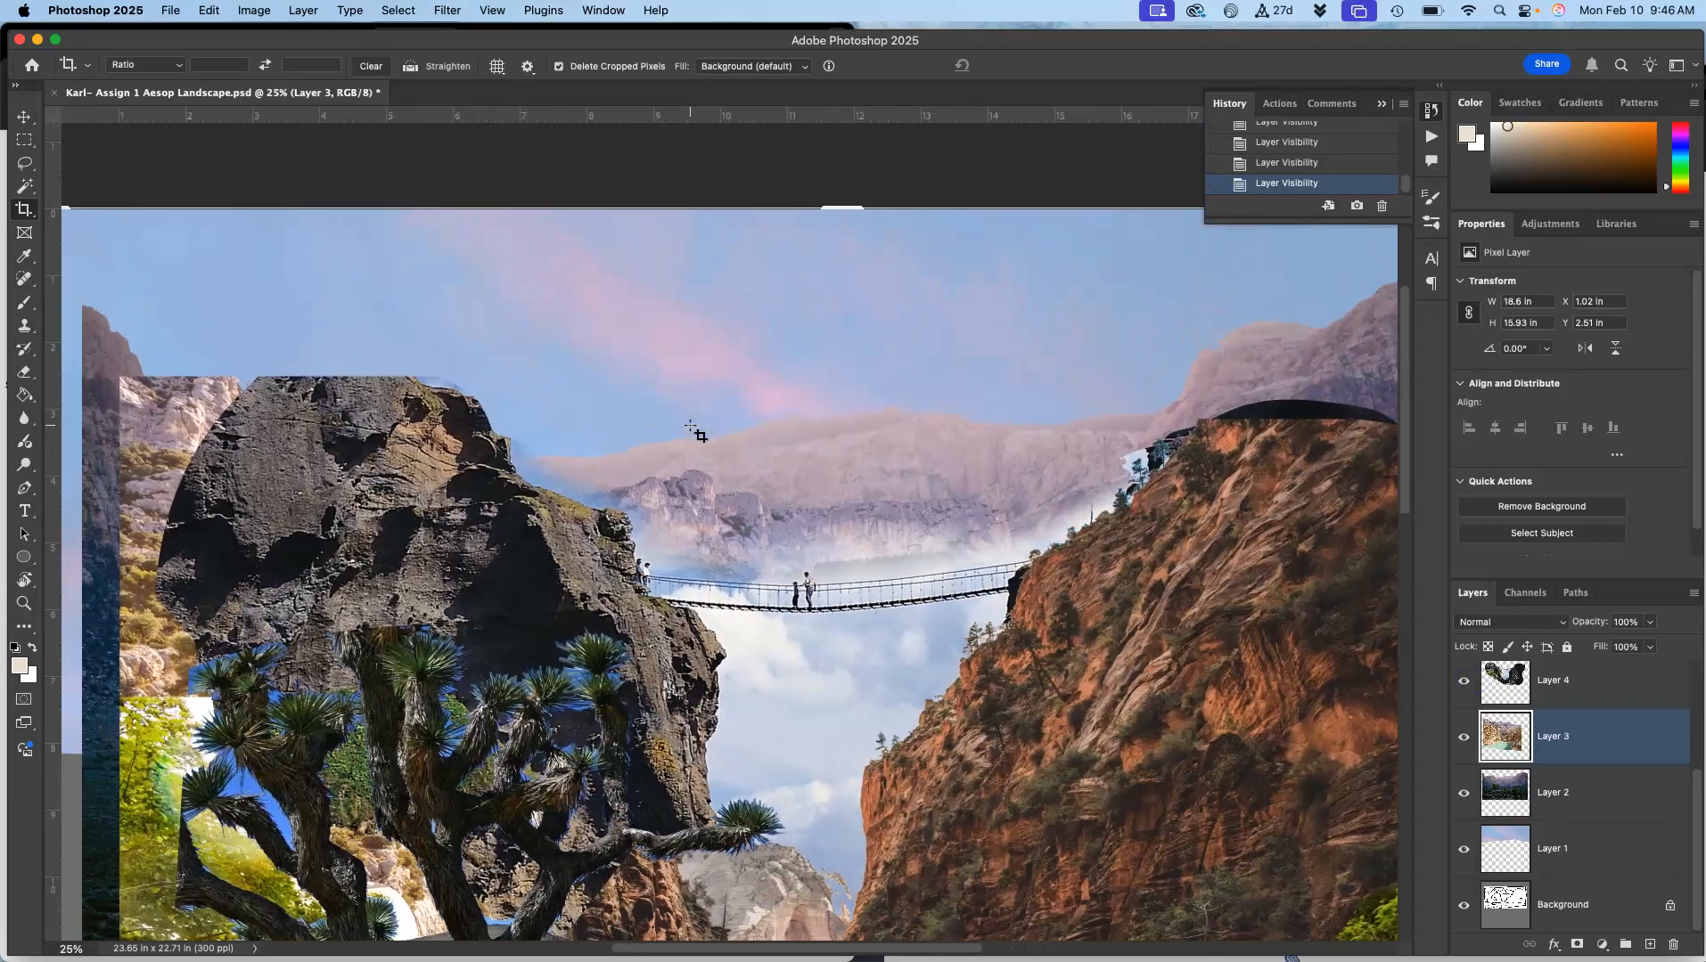
scroll(690, 425, down, 2)
scroll(690, 425, right, 2)
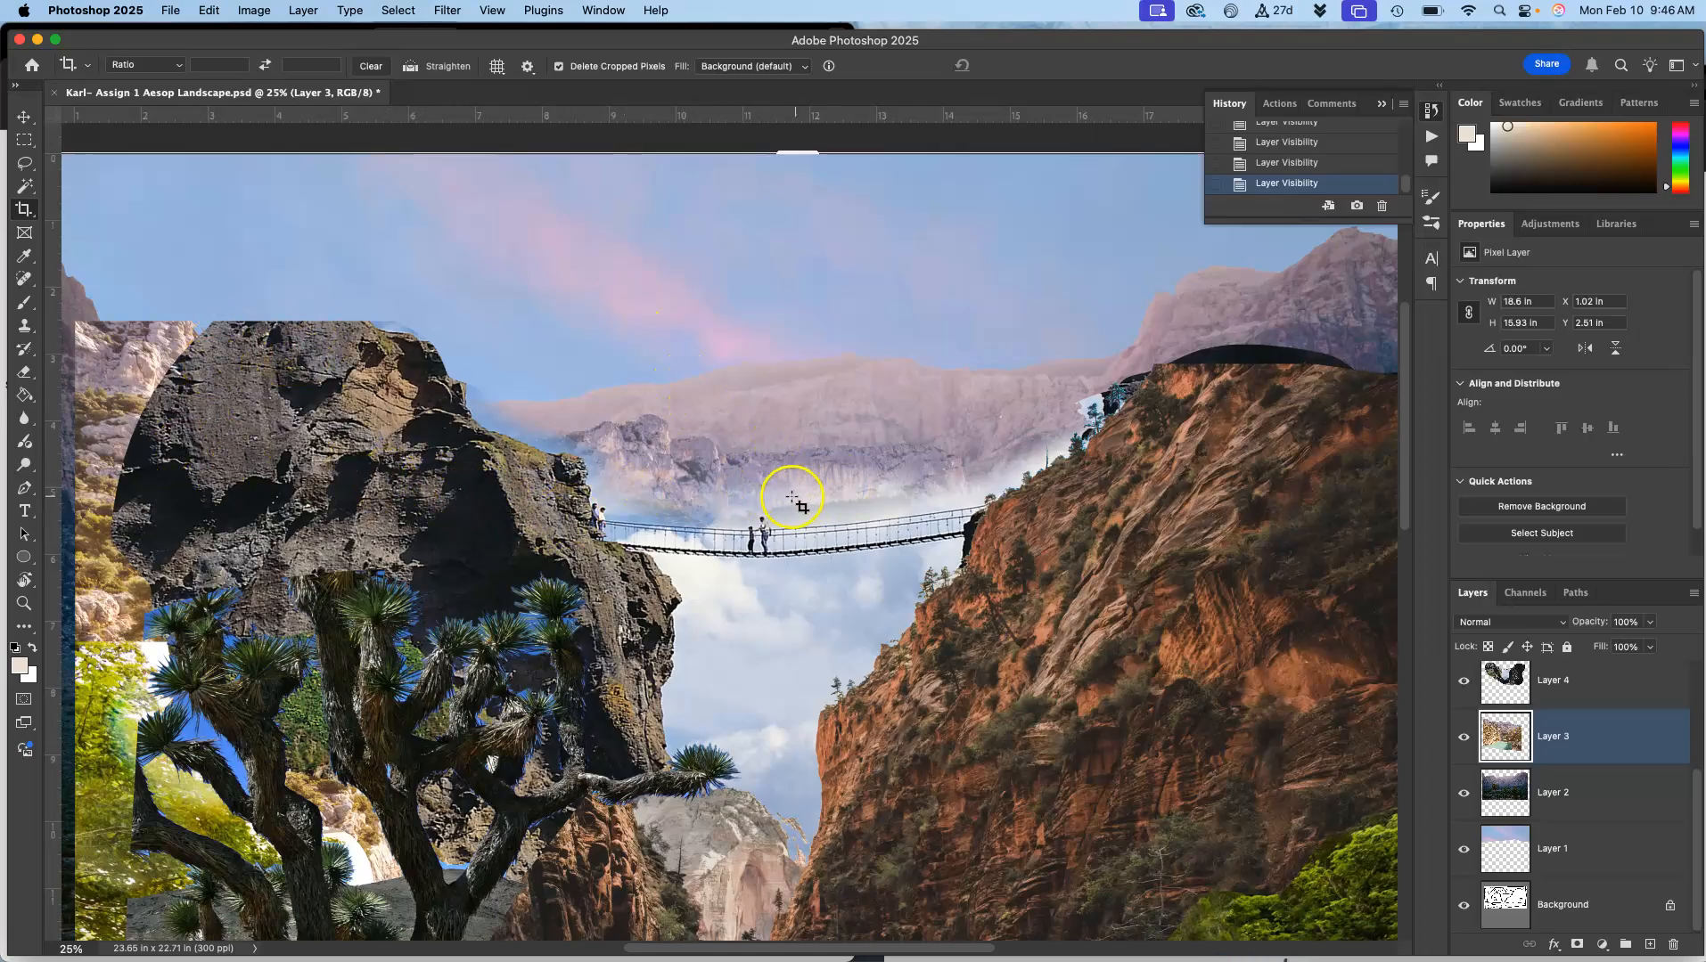
click(250, 13)
mouse_move(264, 65)
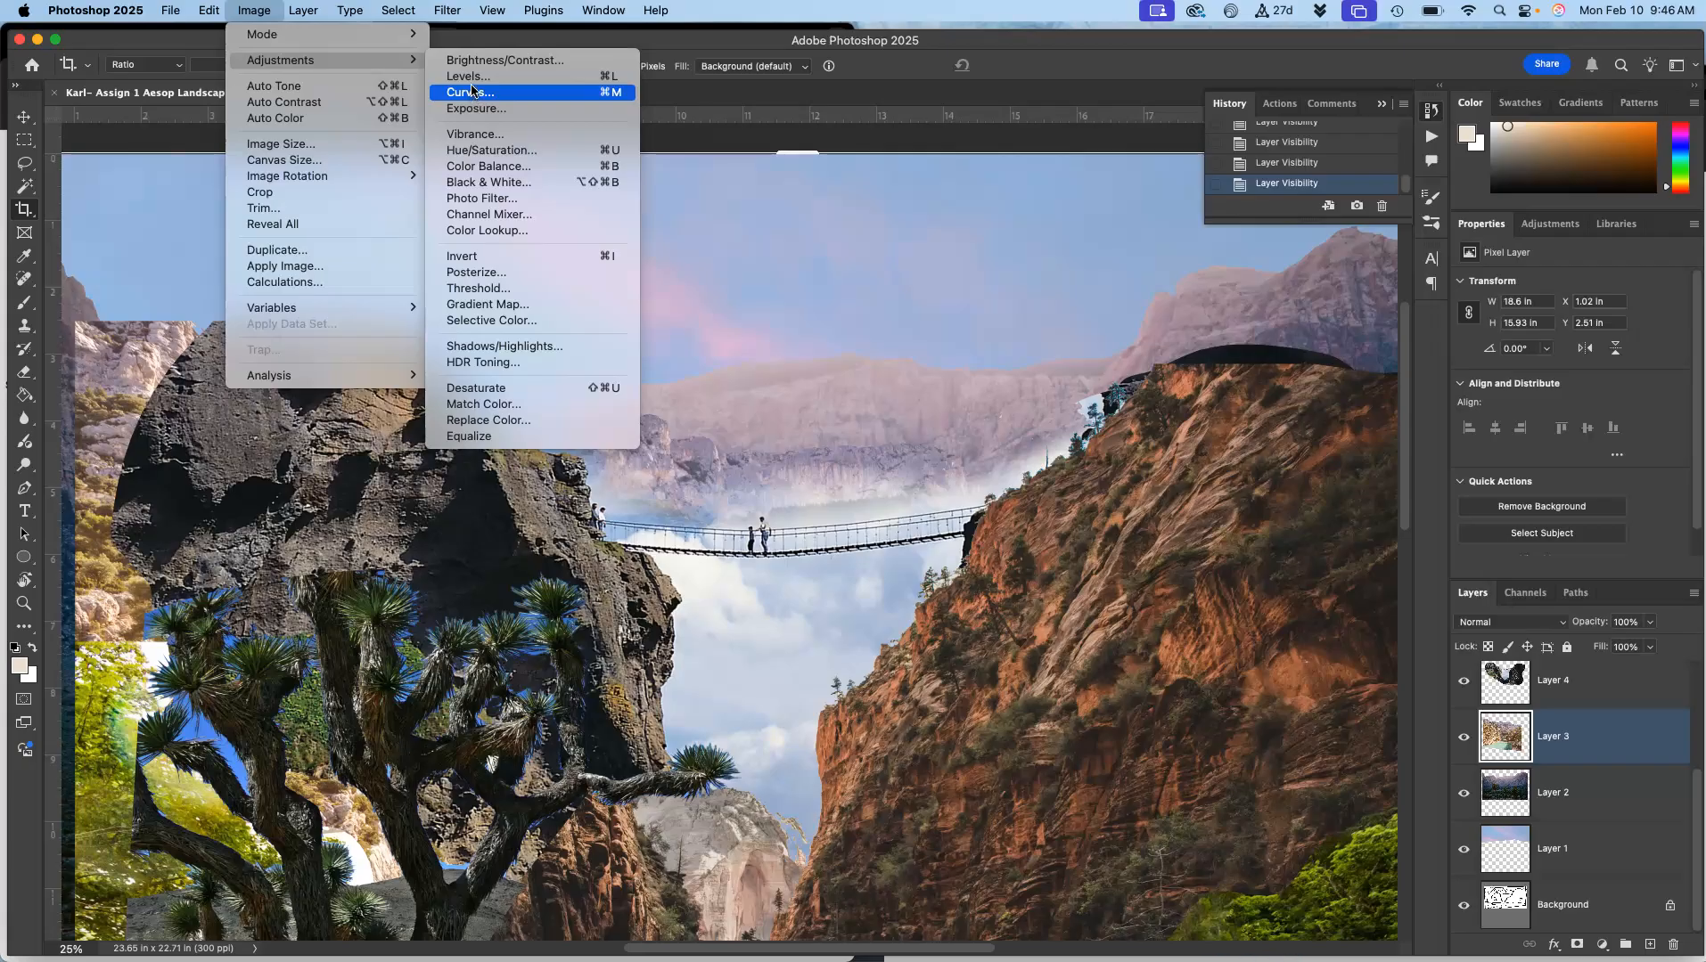
click(471, 78)
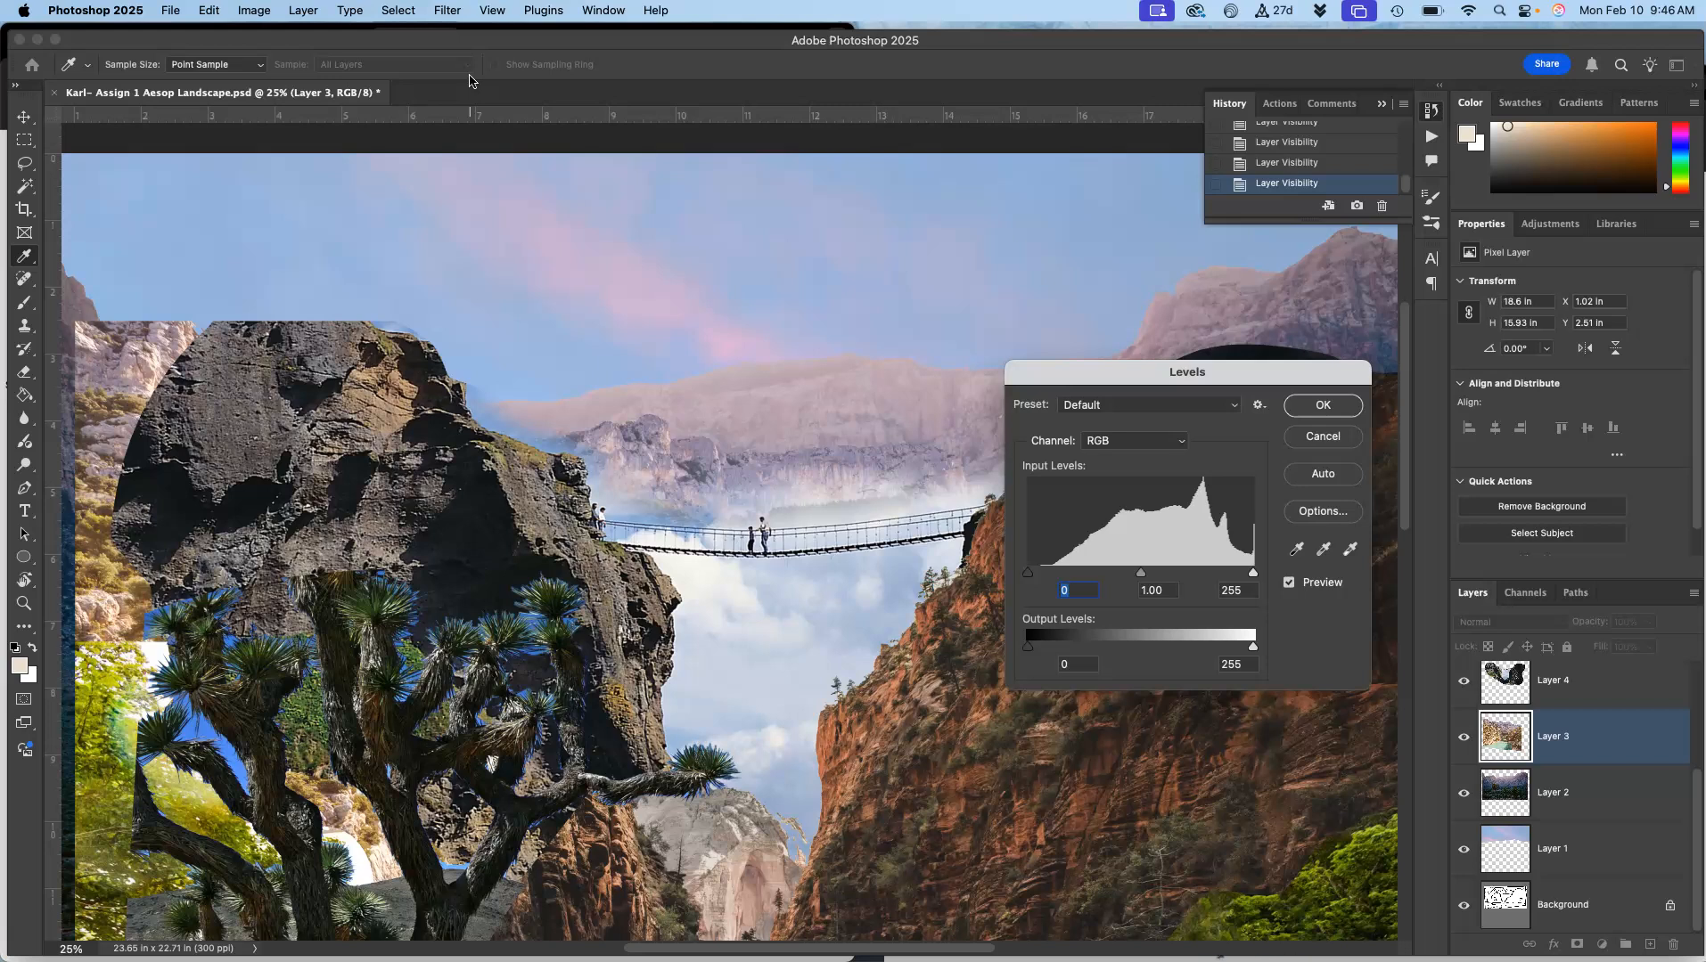
drag(1079, 372, 711, 175)
click(1466, 737)
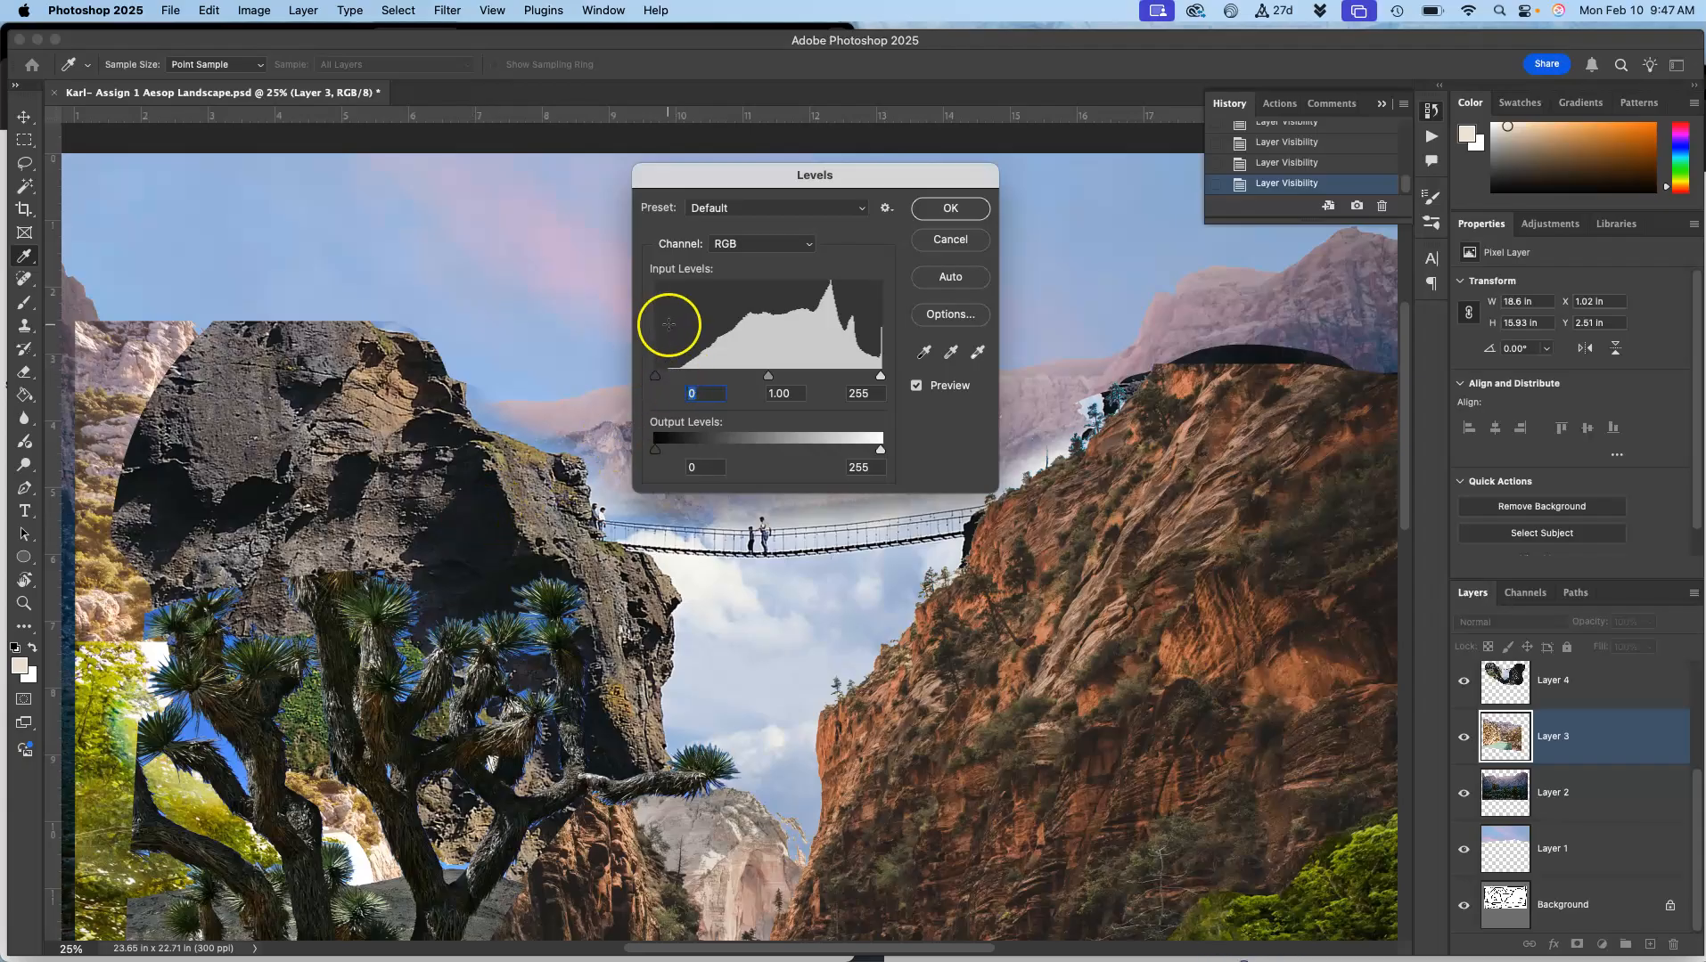
drag(656, 373, 604, 388)
click(961, 212)
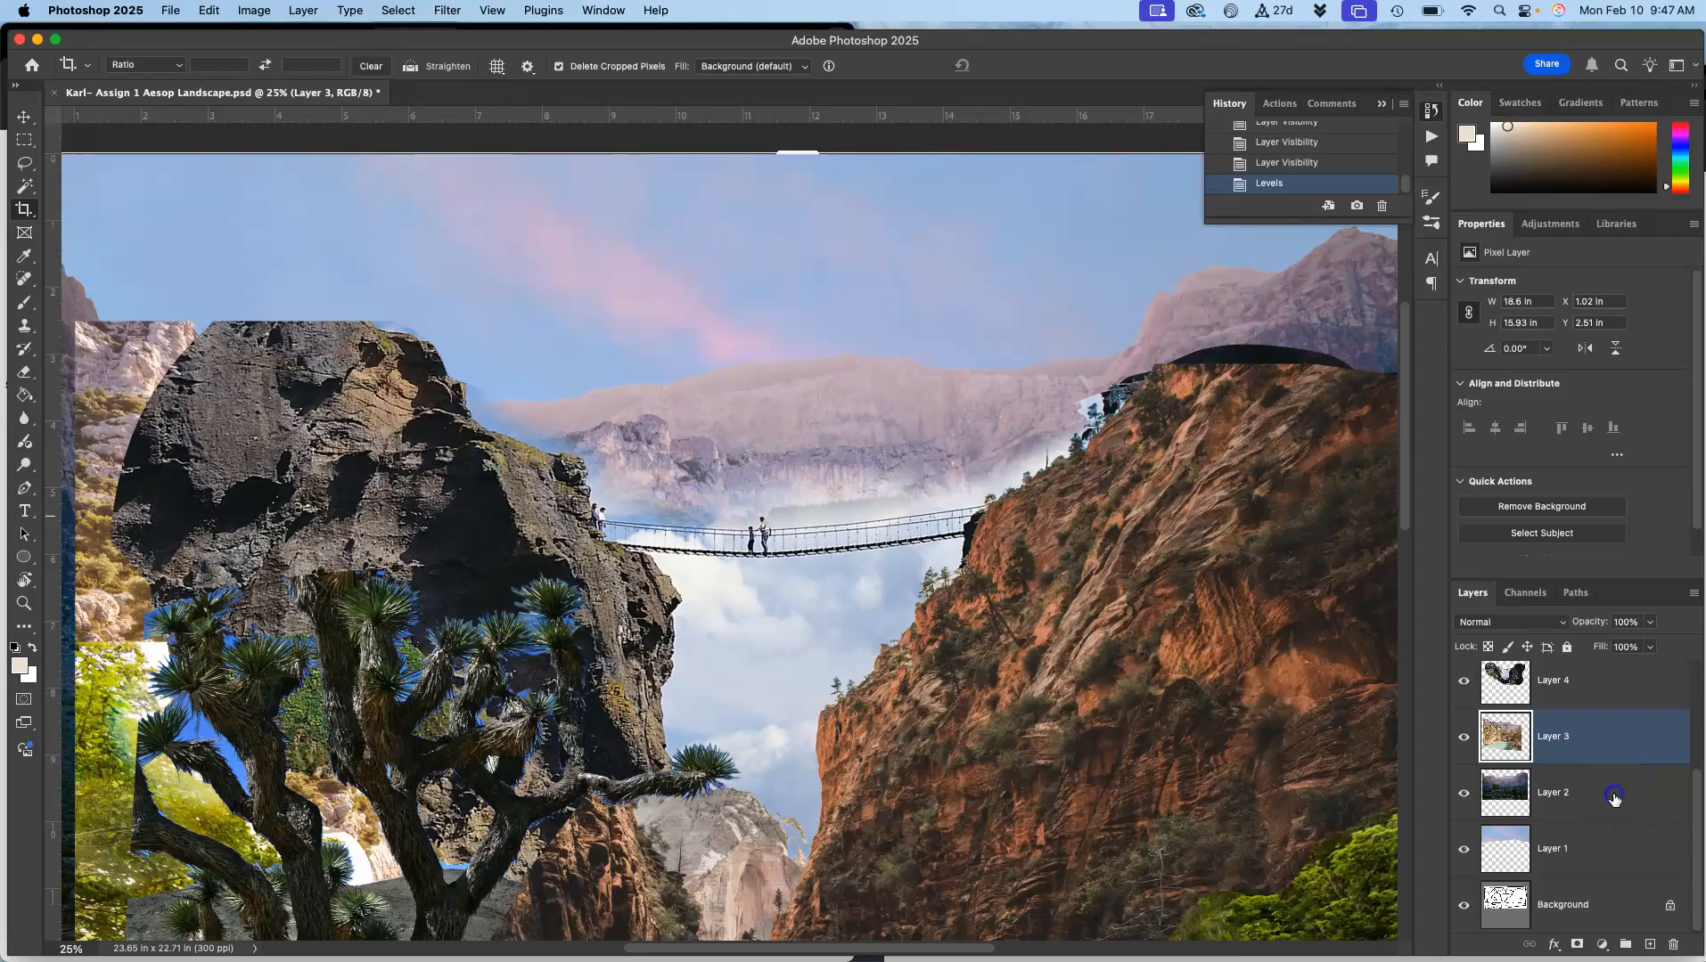
- Select Layer 4 and switch its visibility off and back on to check which parts it contains
click(1613, 793)
click(1572, 686)
click(1464, 690)
click(1464, 690)
click(1464, 690)
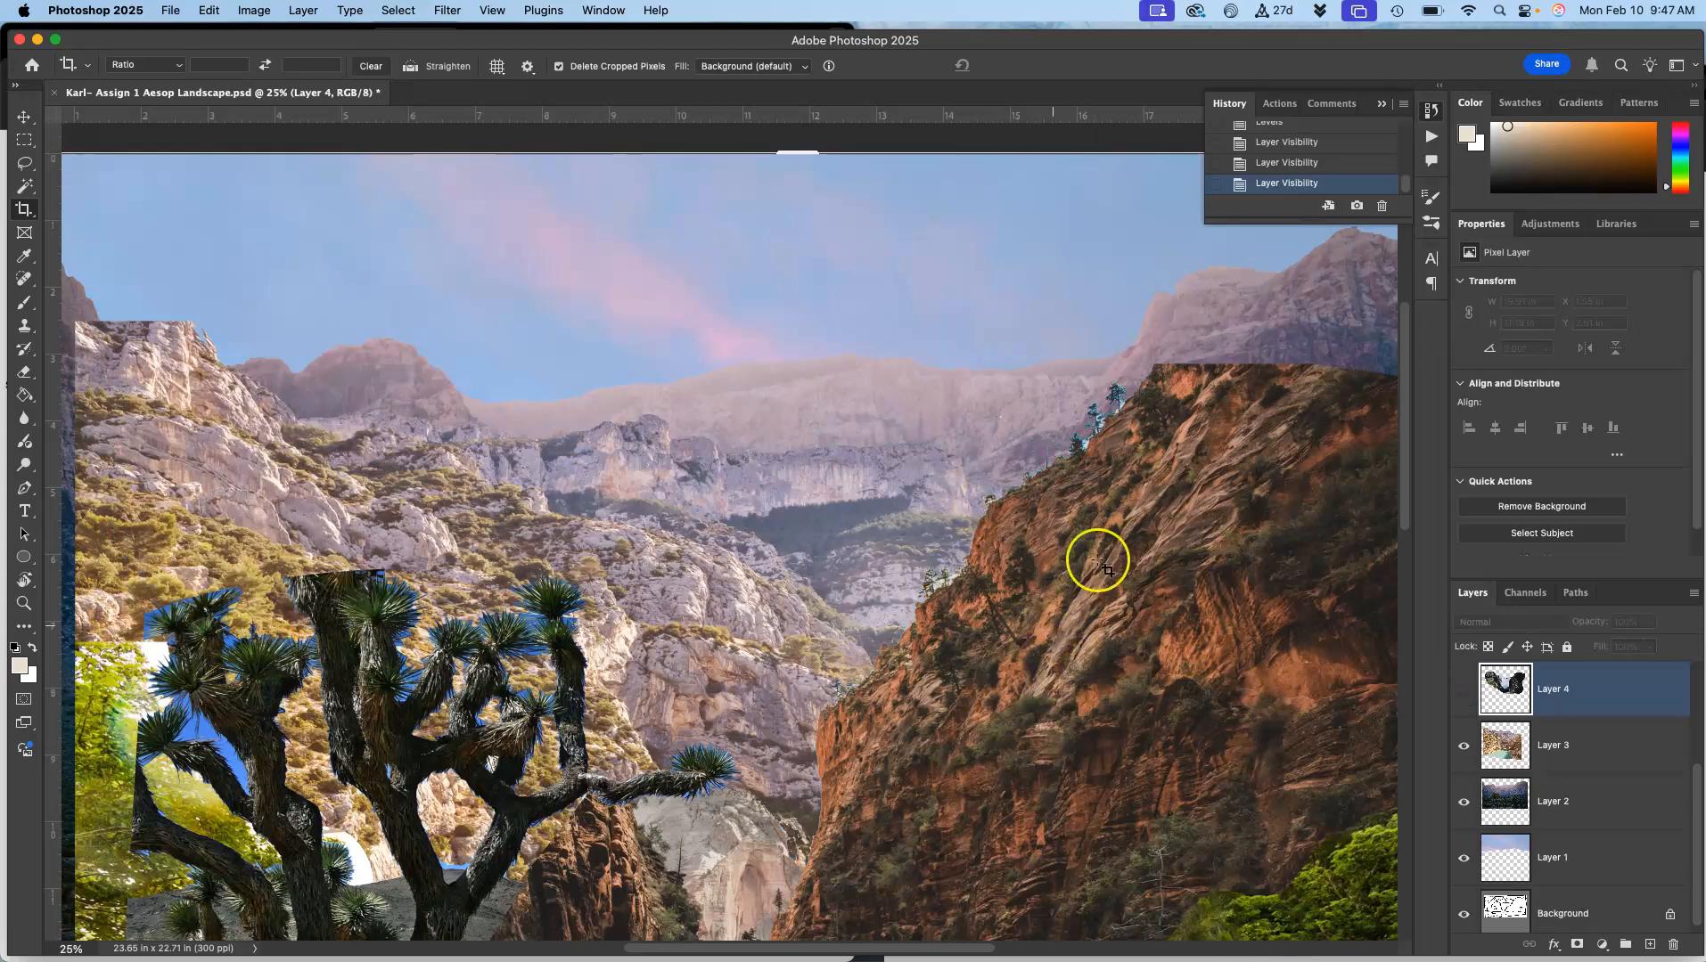
click(1466, 692)
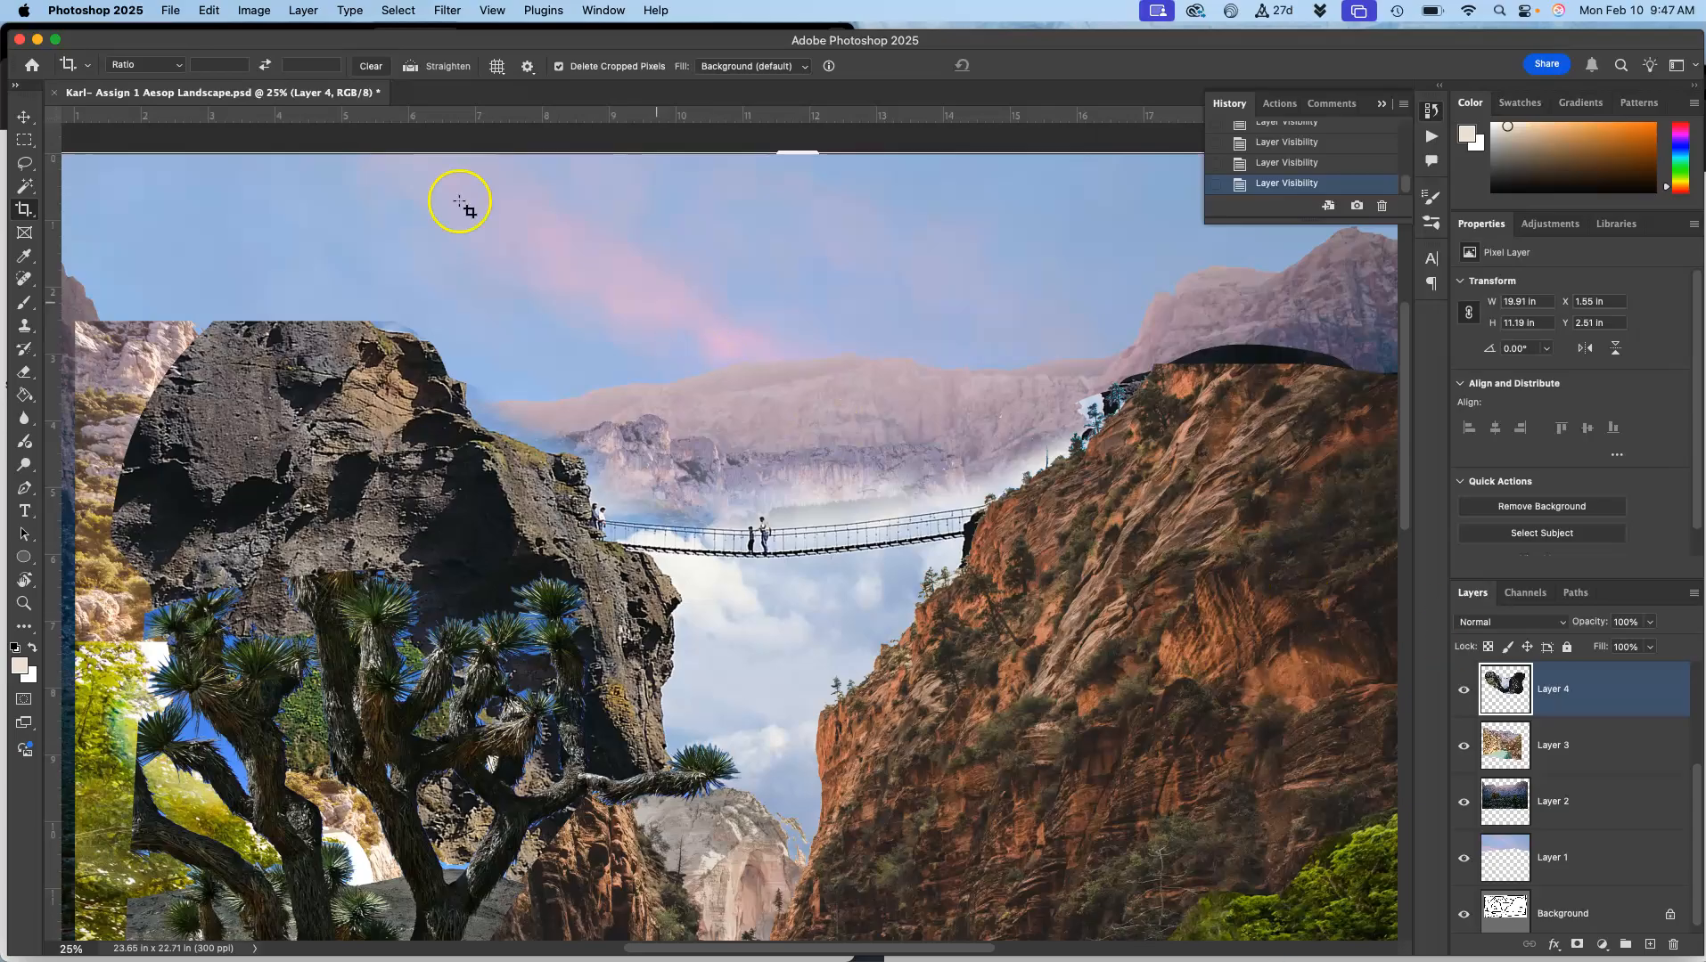
- Open Levels on Layer 4, try a black input of 99 and a white input of 152, and return them to 0 and 255
click(253, 11)
mouse_move(267, 58)
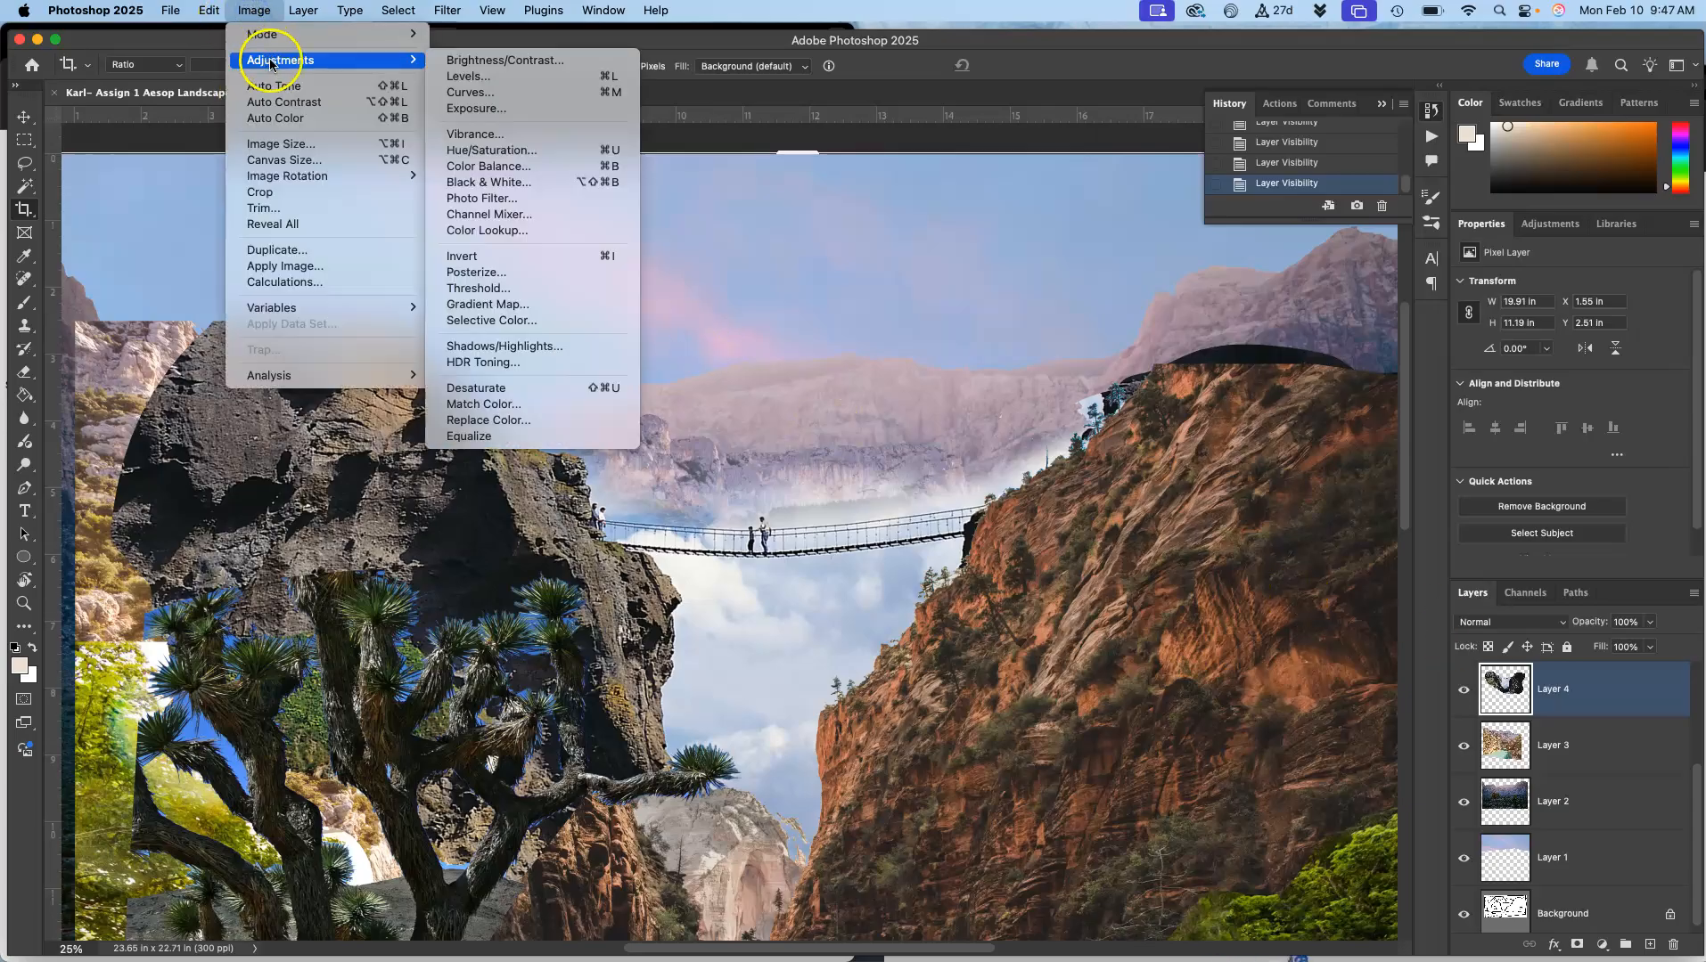
click(493, 80)
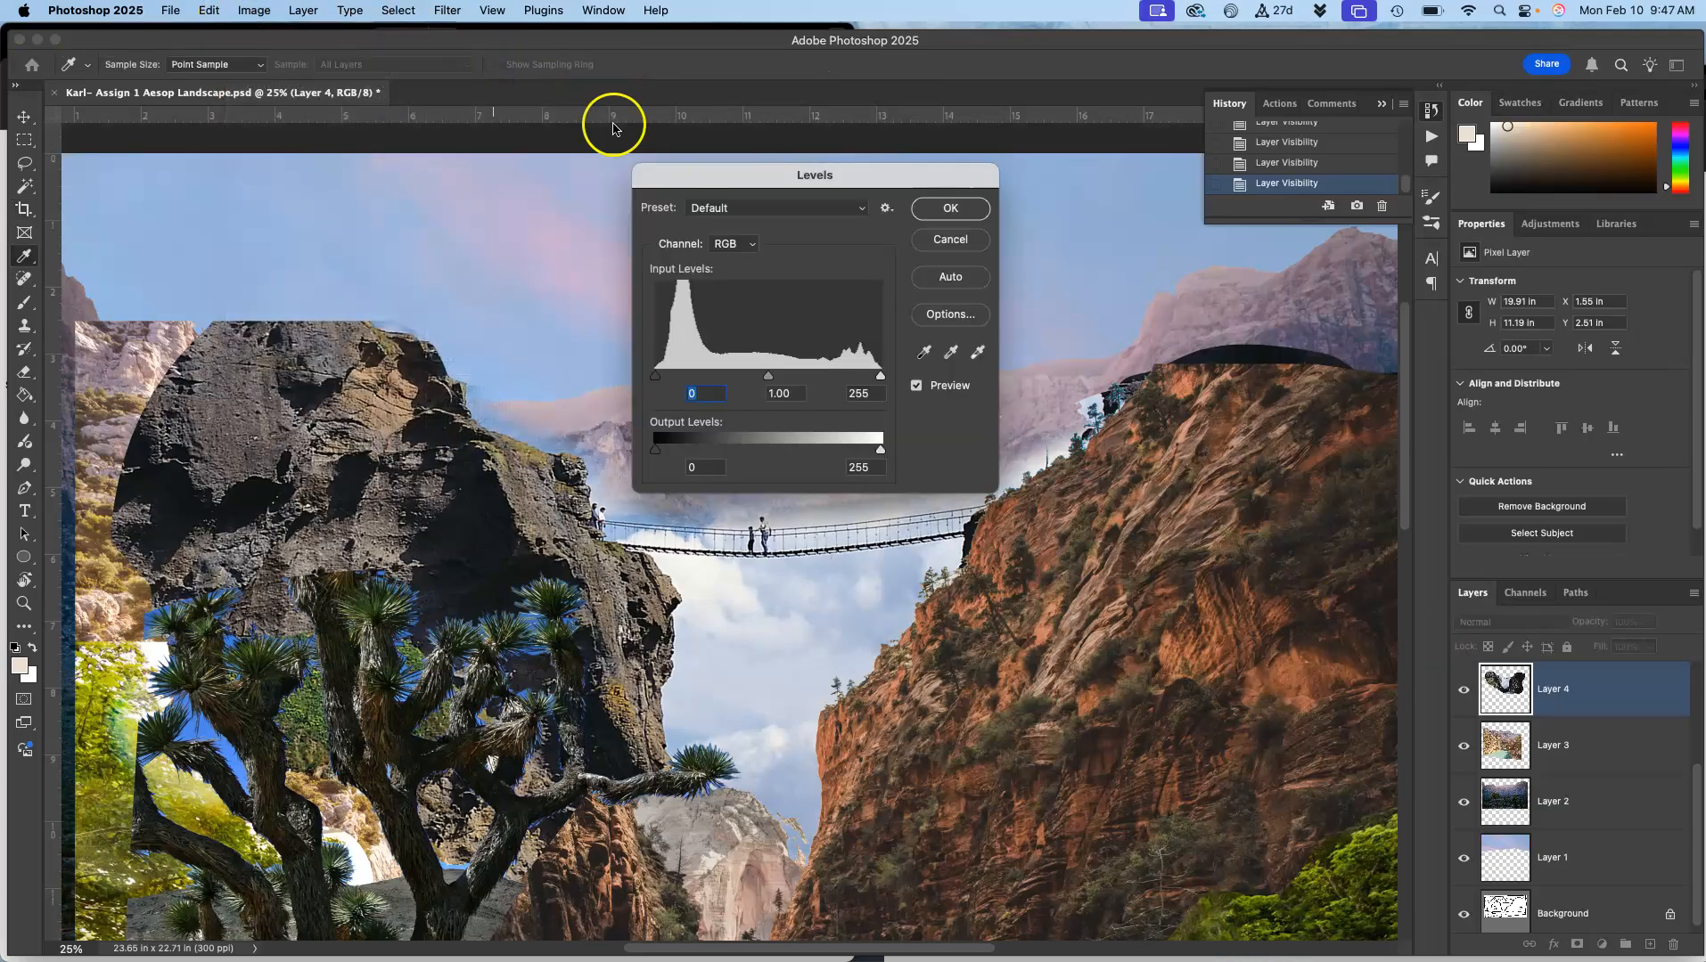
drag(656, 363, 751, 375)
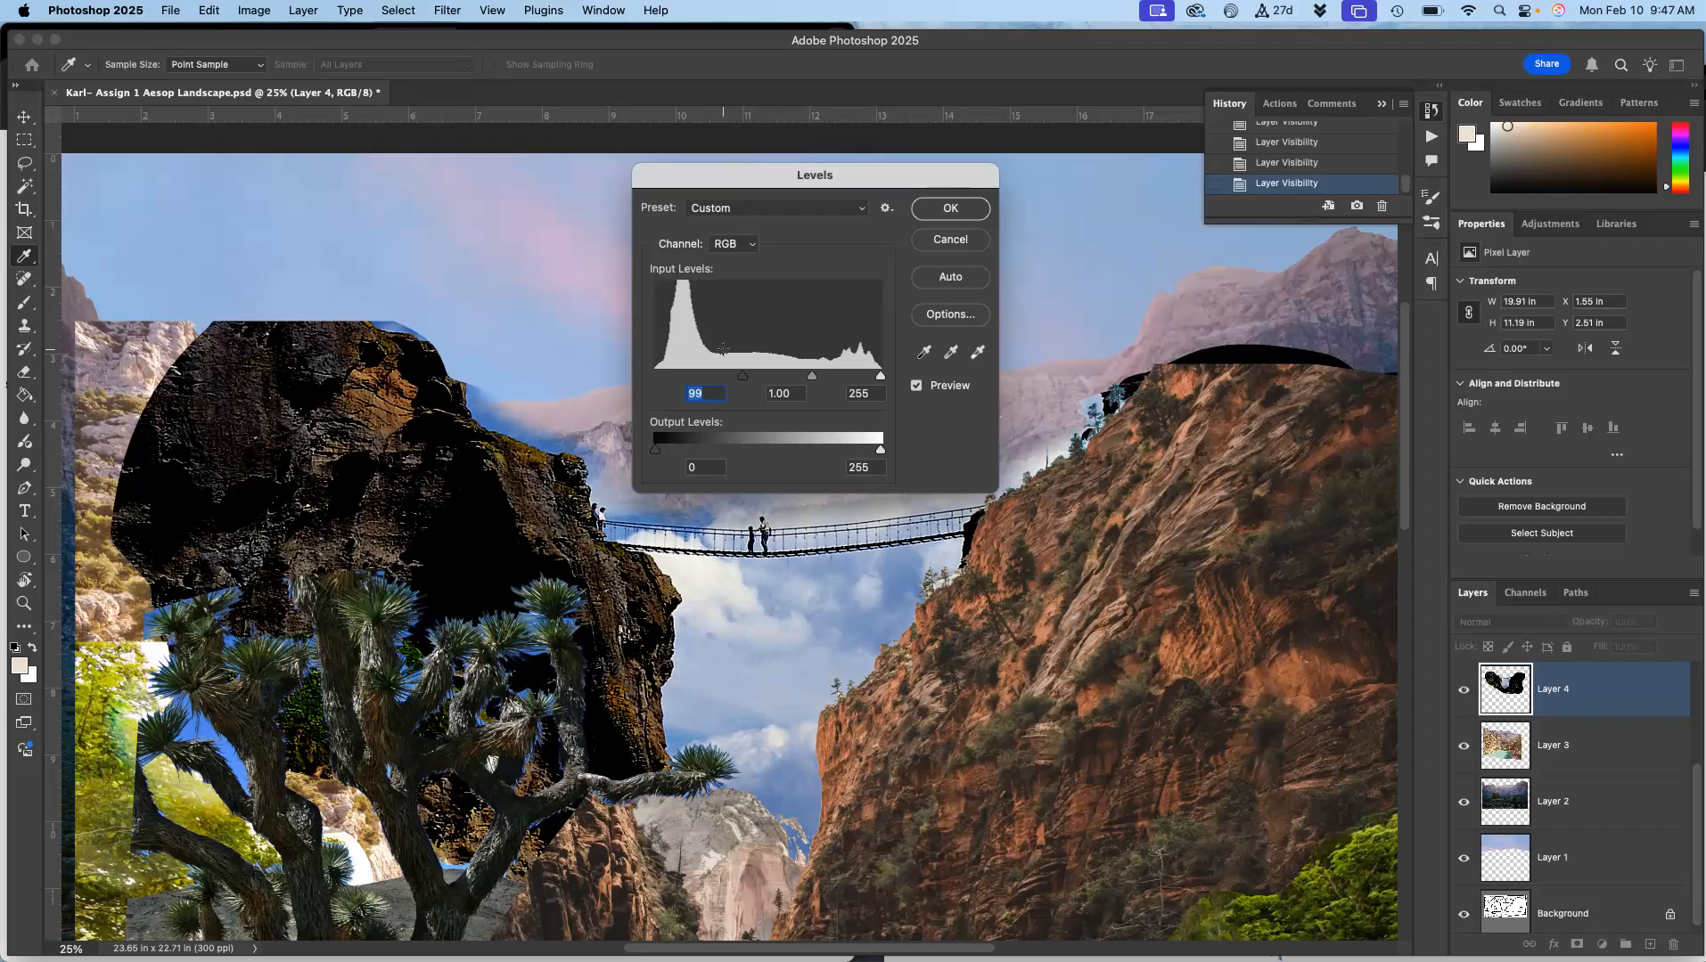
drag(742, 375, 648, 381)
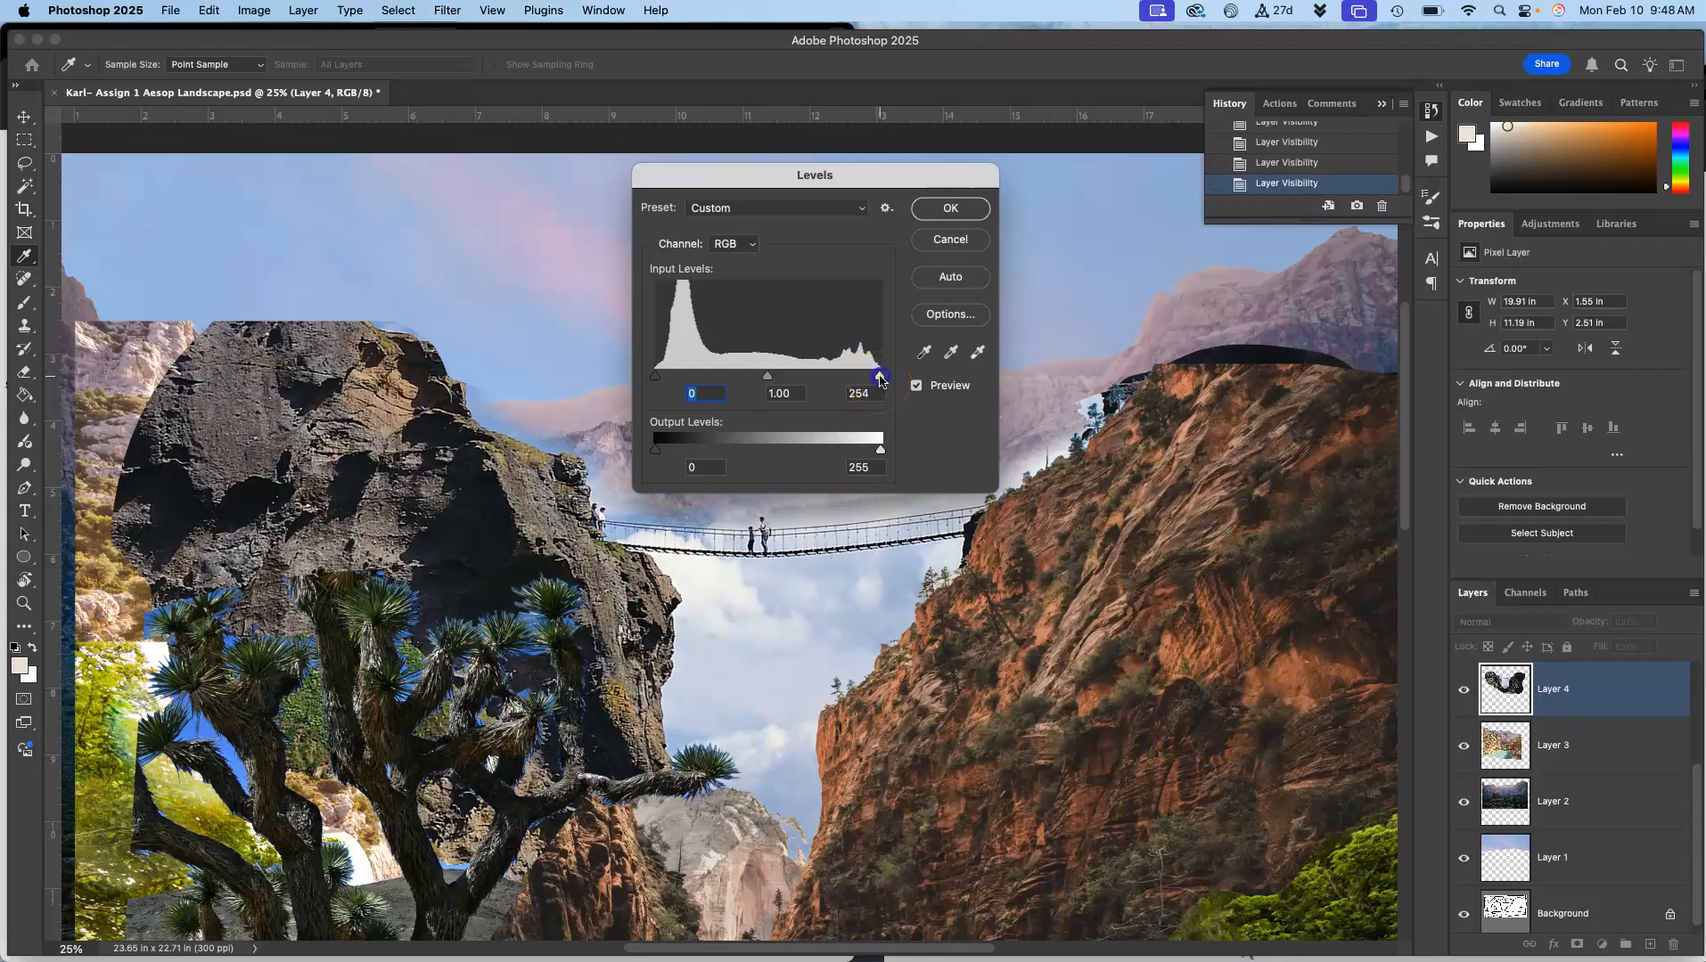
drag(880, 378, 789, 382)
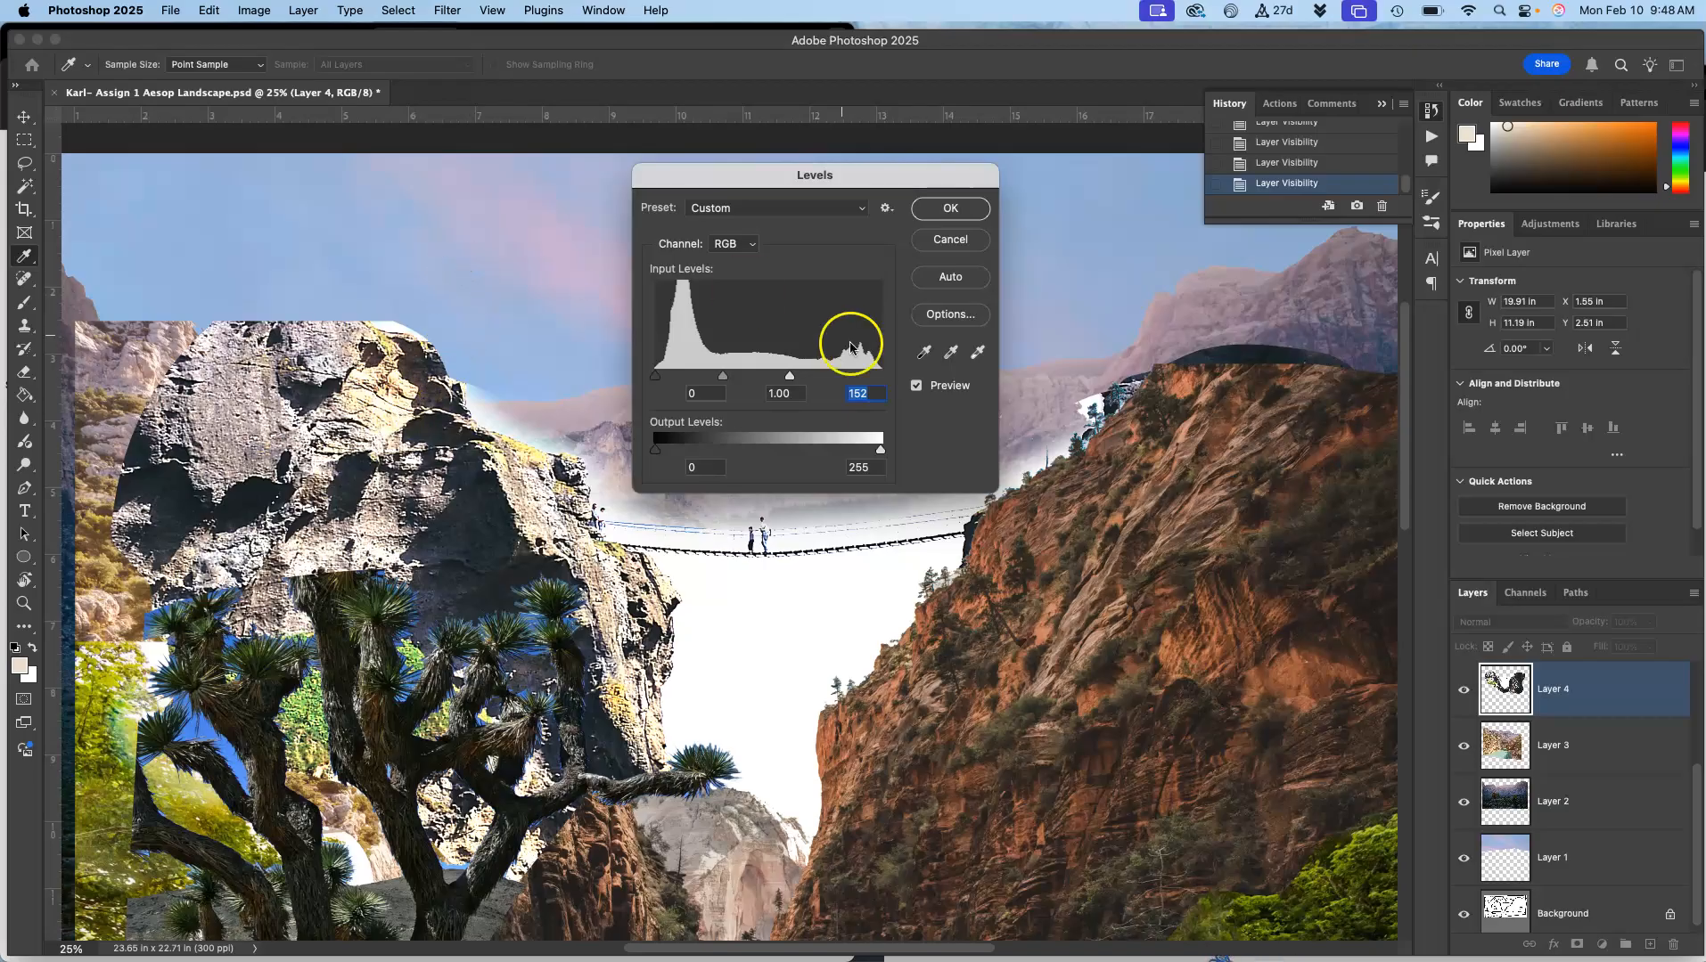
drag(787, 383, 893, 383)
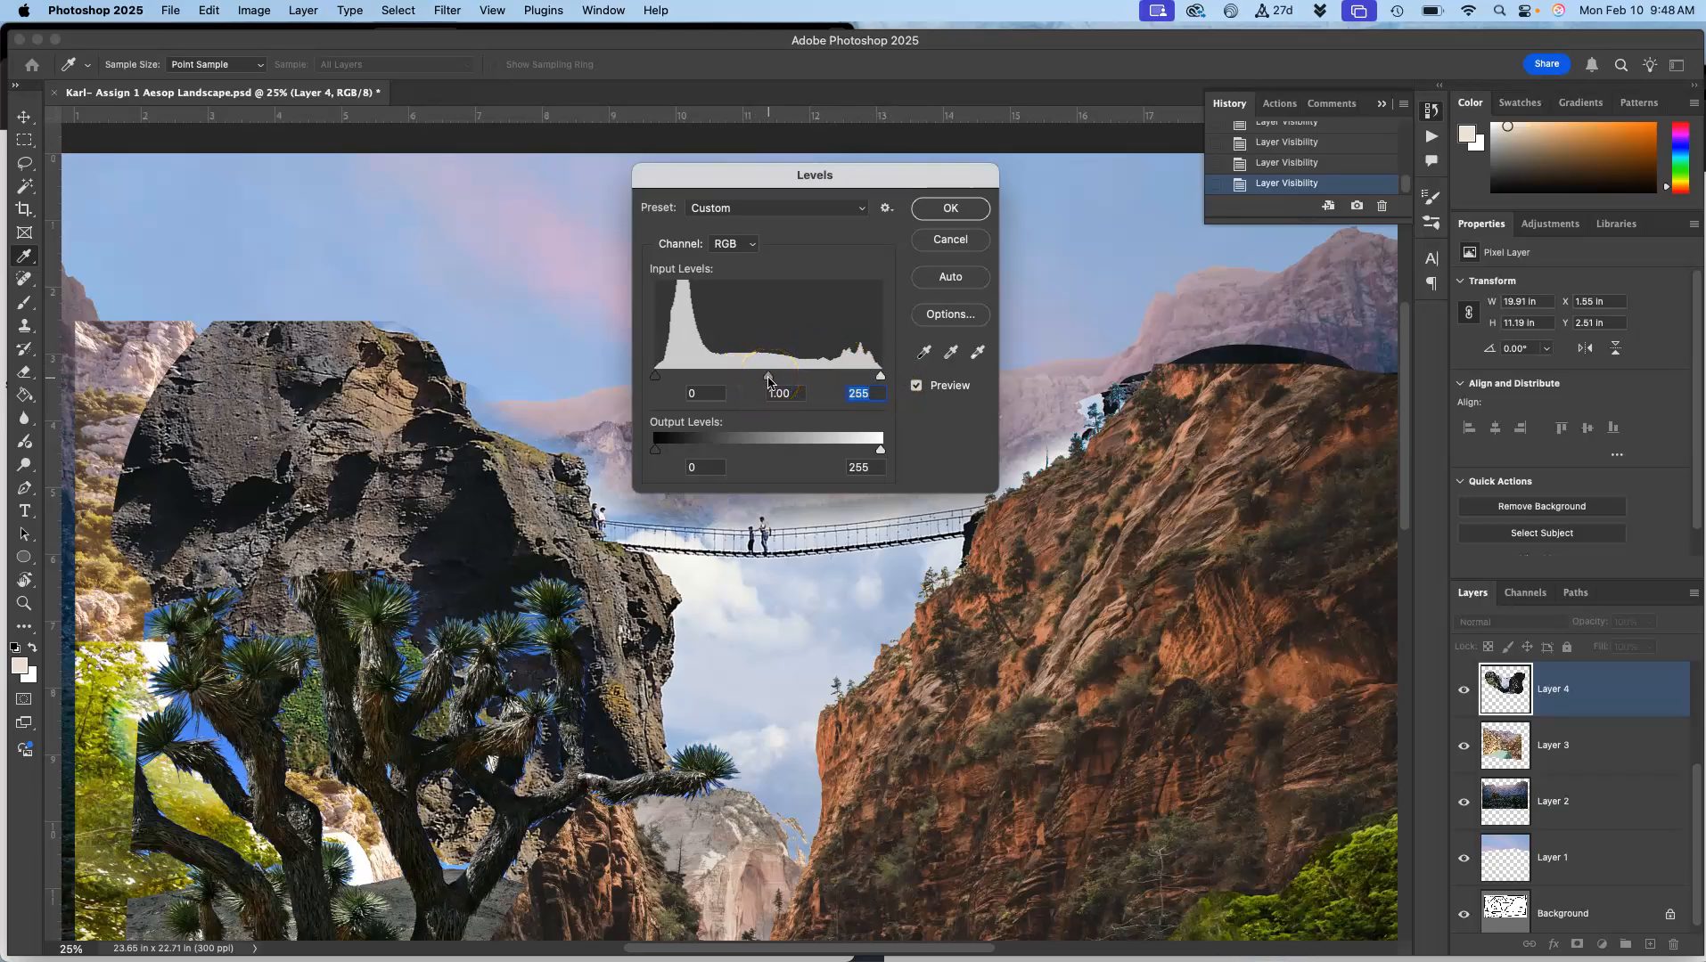
- Try a midtone input level of 2.22 on Layer 4, and settle on 1.31 to lighten the dark cliff
drag(756, 383, 705, 375)
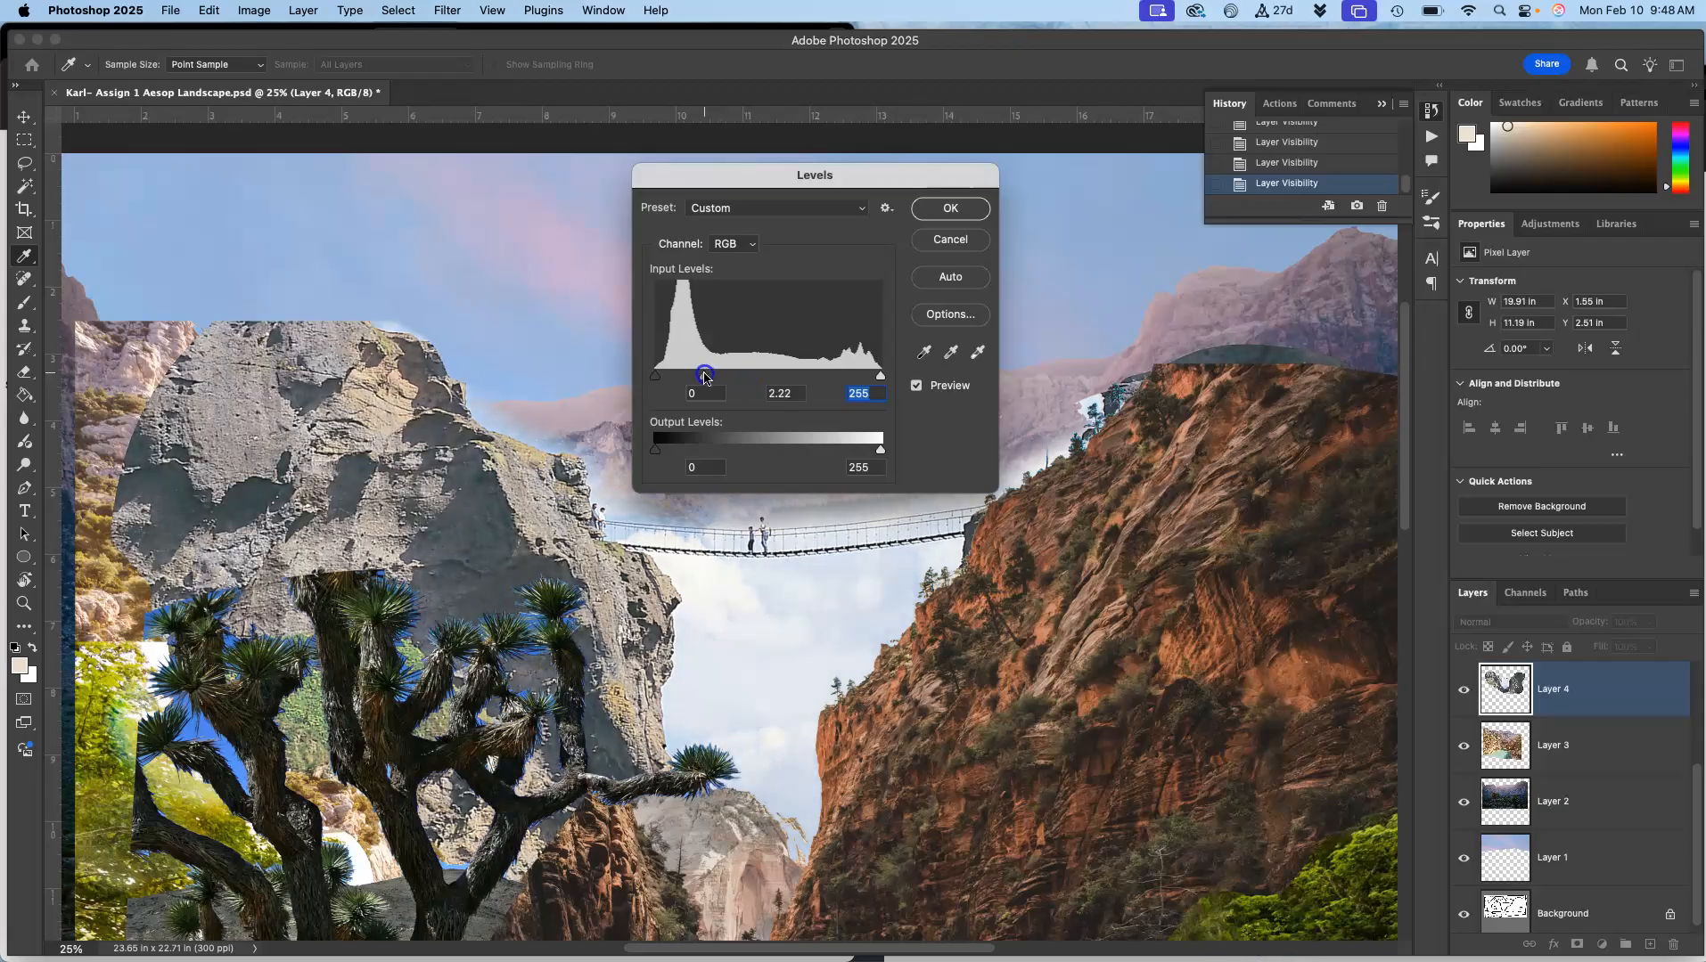
drag(705, 375, 746, 375)
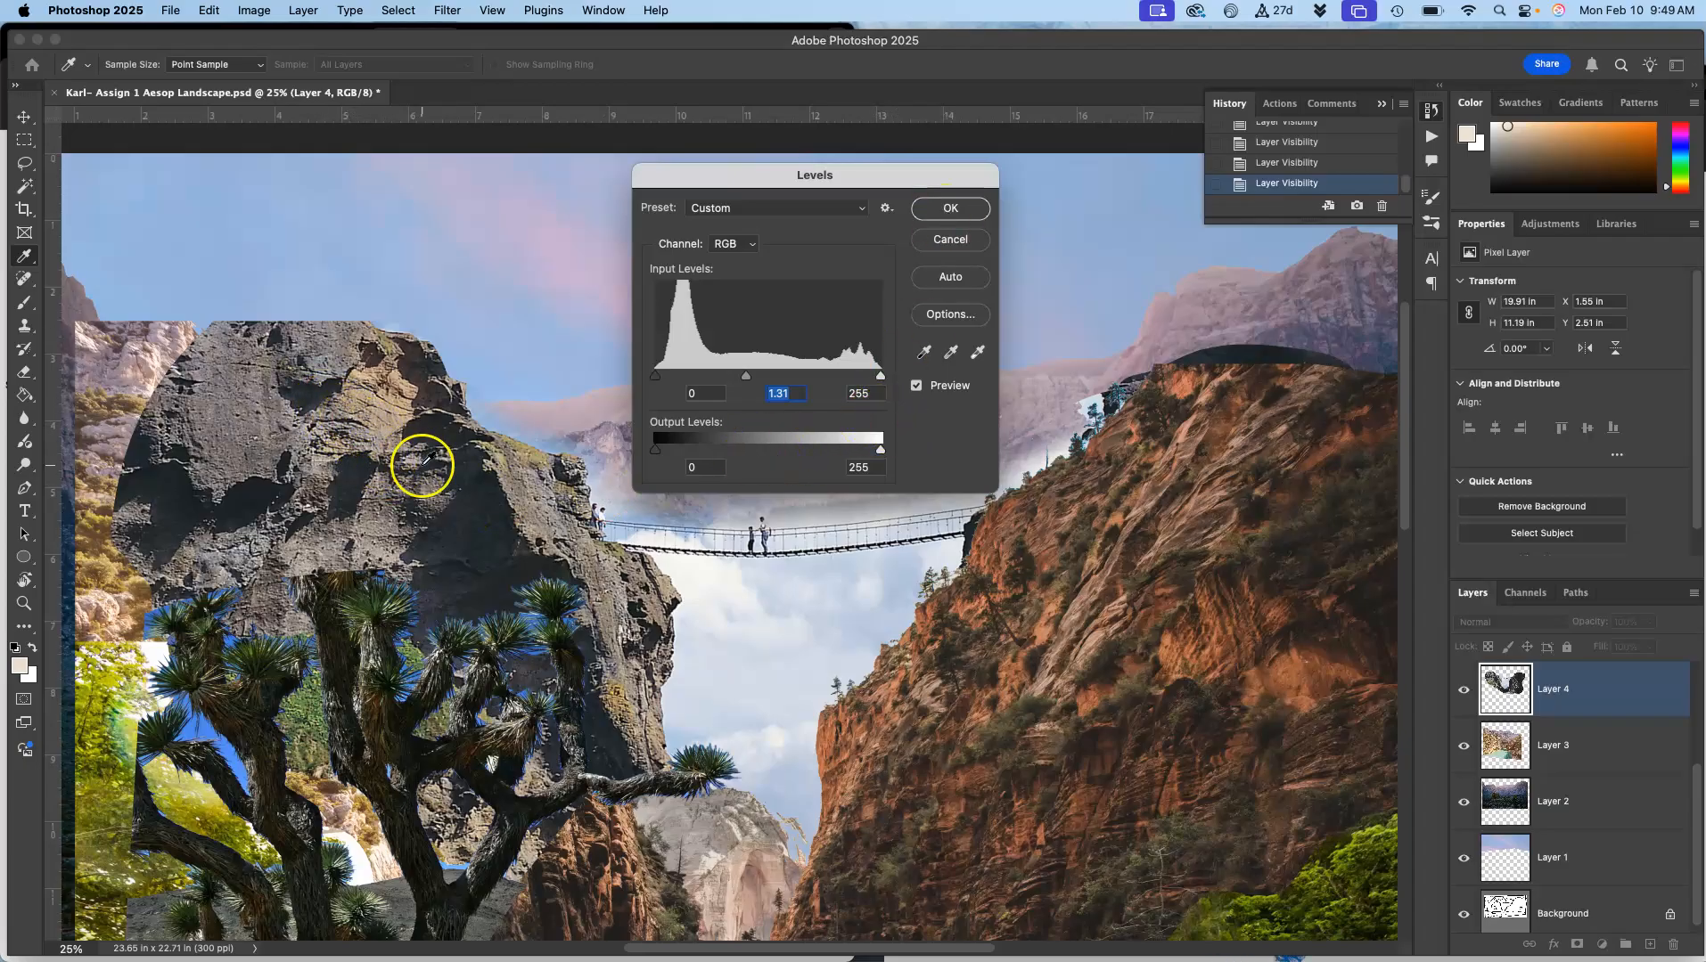
- Try a white output level of 207, return it to 255, and apply the Levels adjustment to Layer 4
mouse_move(656, 450)
mouse_down()
mouse_move(744, 448)
mouse_move(635, 452)
mouse_up()
drag(882, 453, 840, 458)
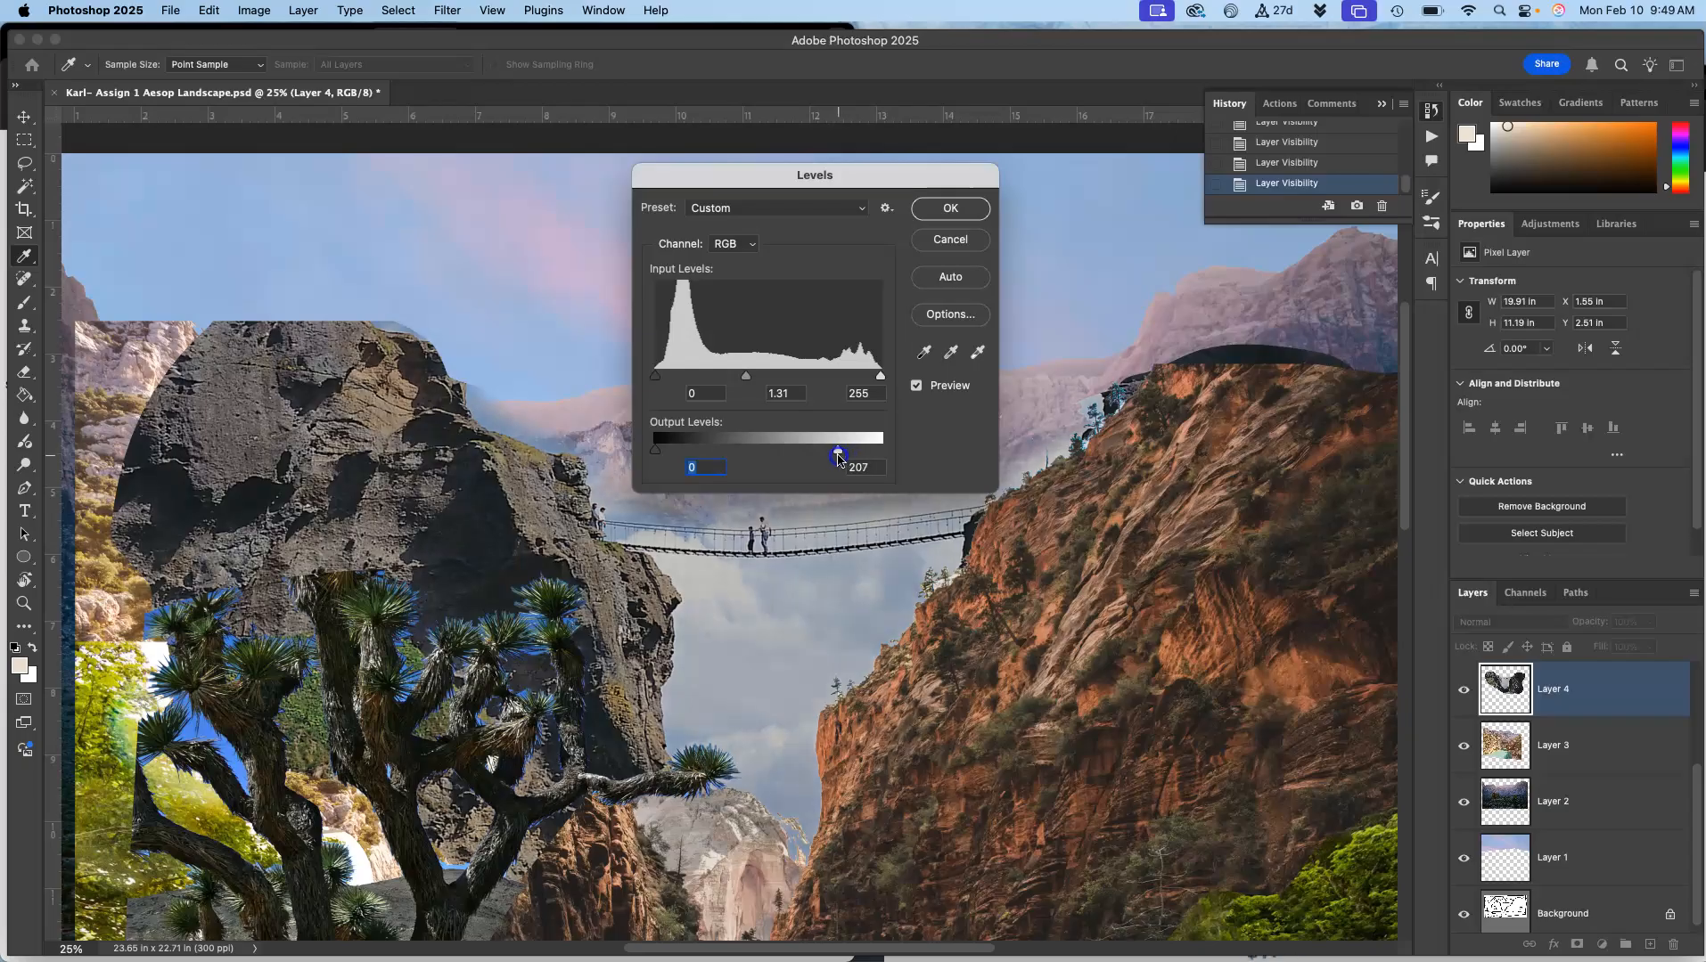
drag(837, 457, 838, 458)
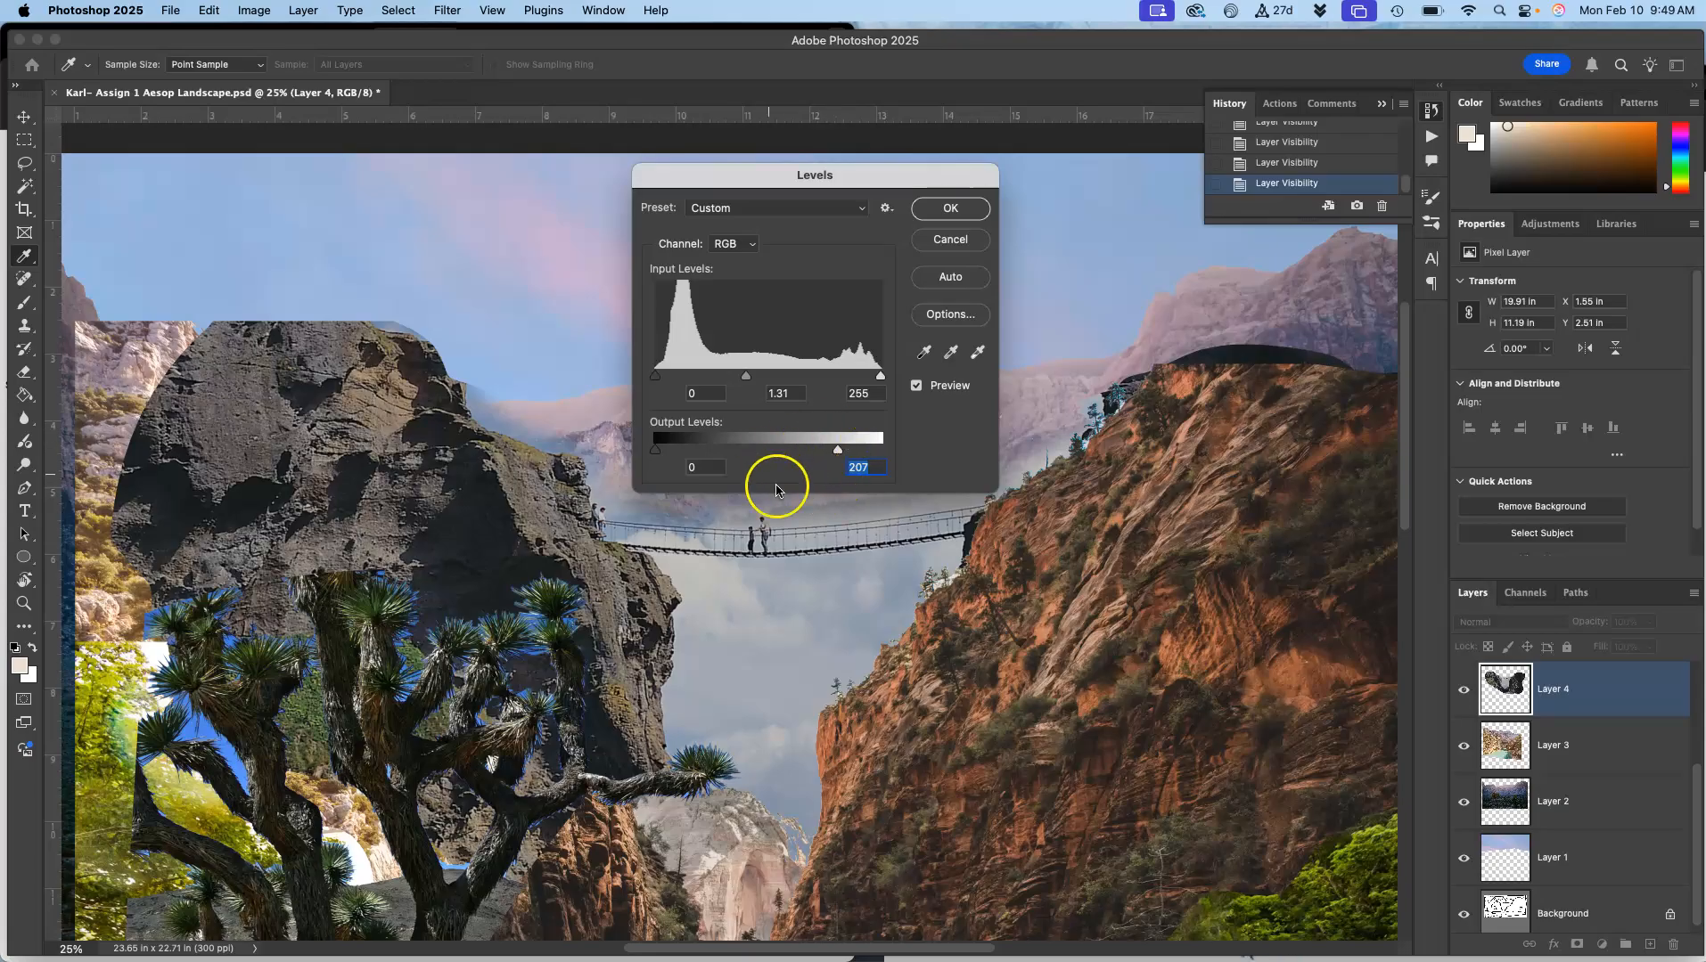
drag(837, 453, 896, 443)
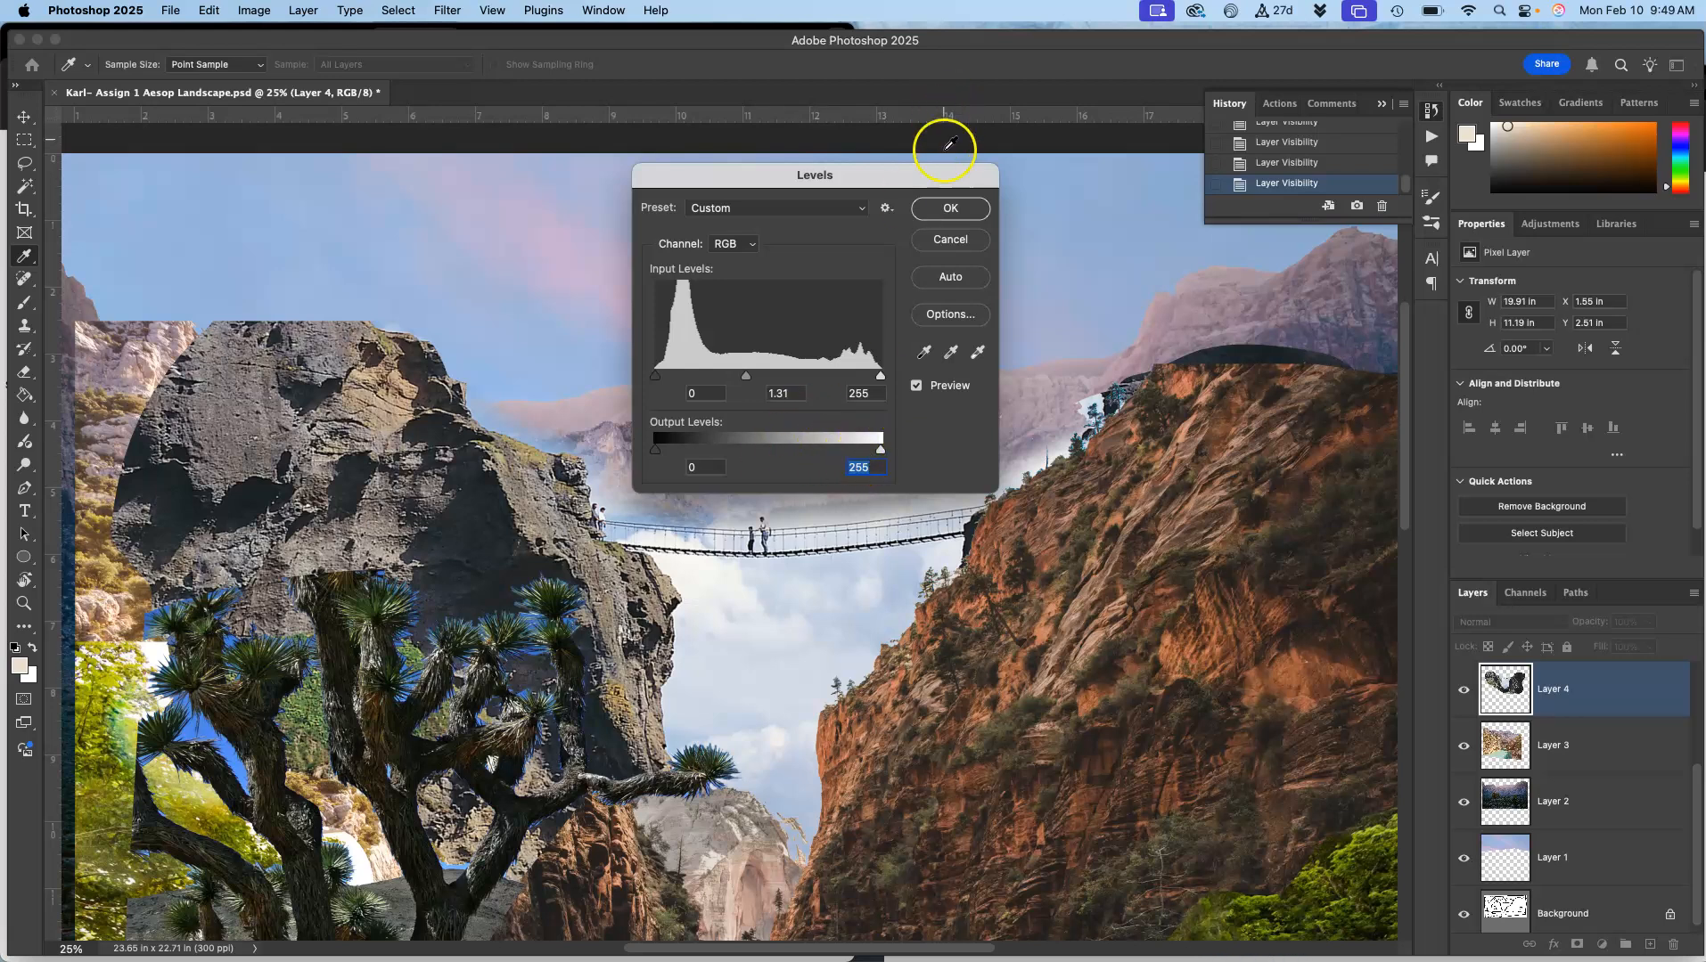
click(949, 211)
key(c)
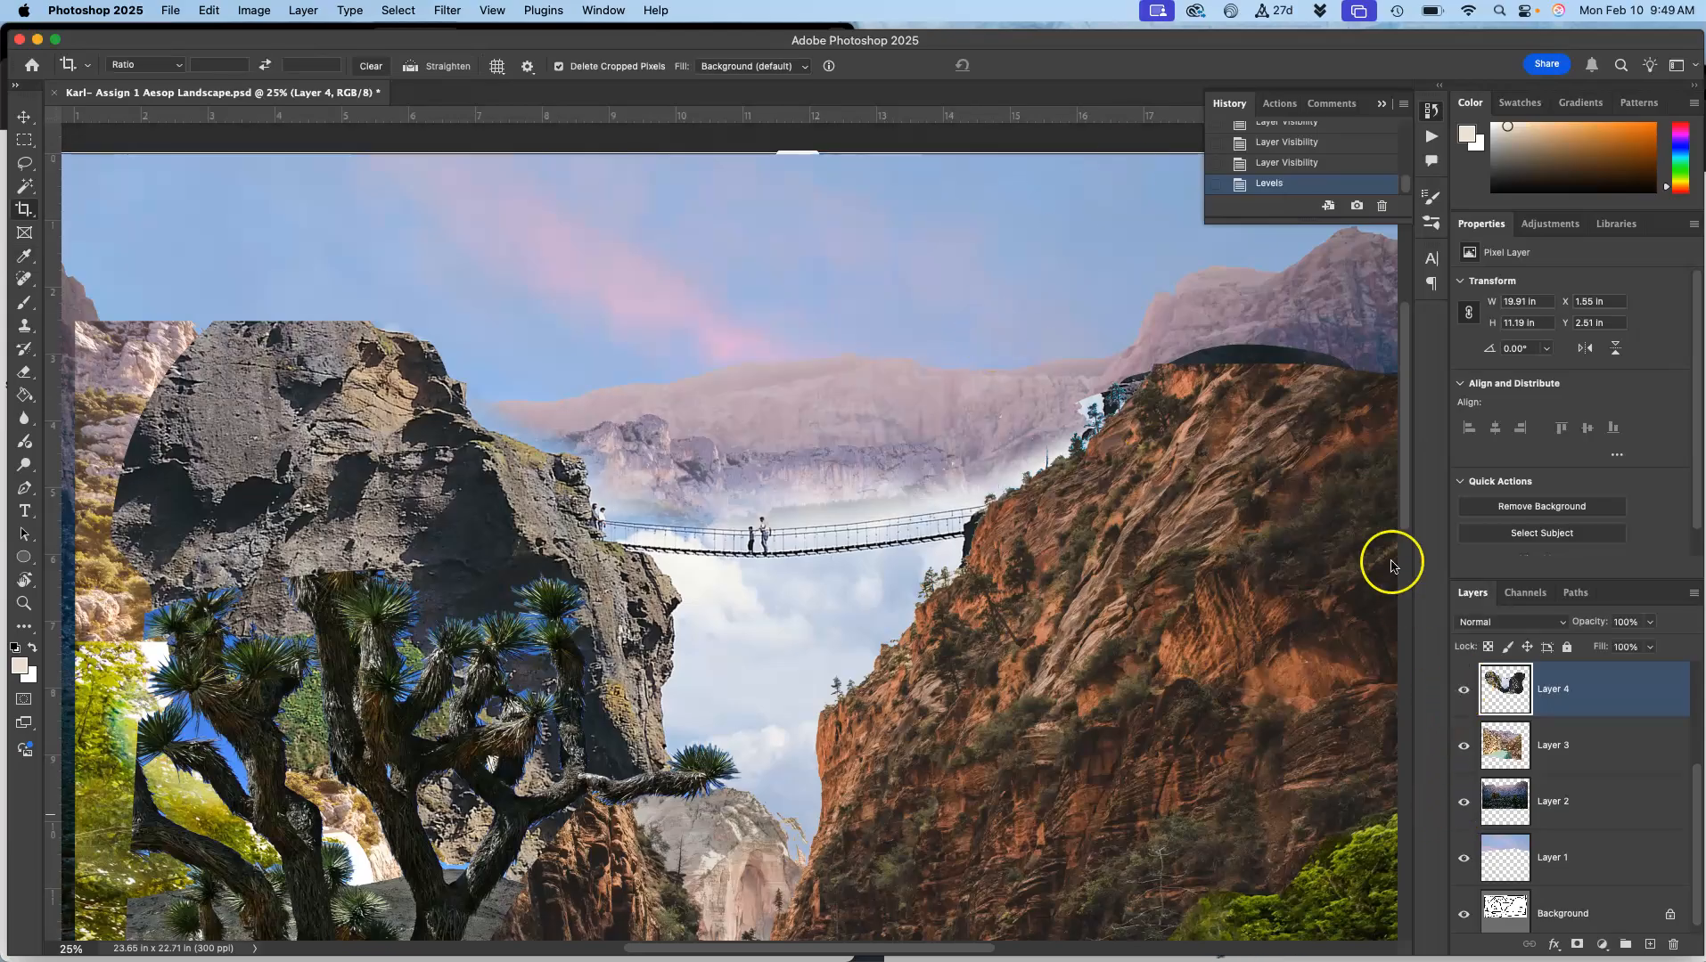
- Compare the composite before and after Layer 4's Levels adjustment using the history states, ending on the adjusted state
click(1279, 166)
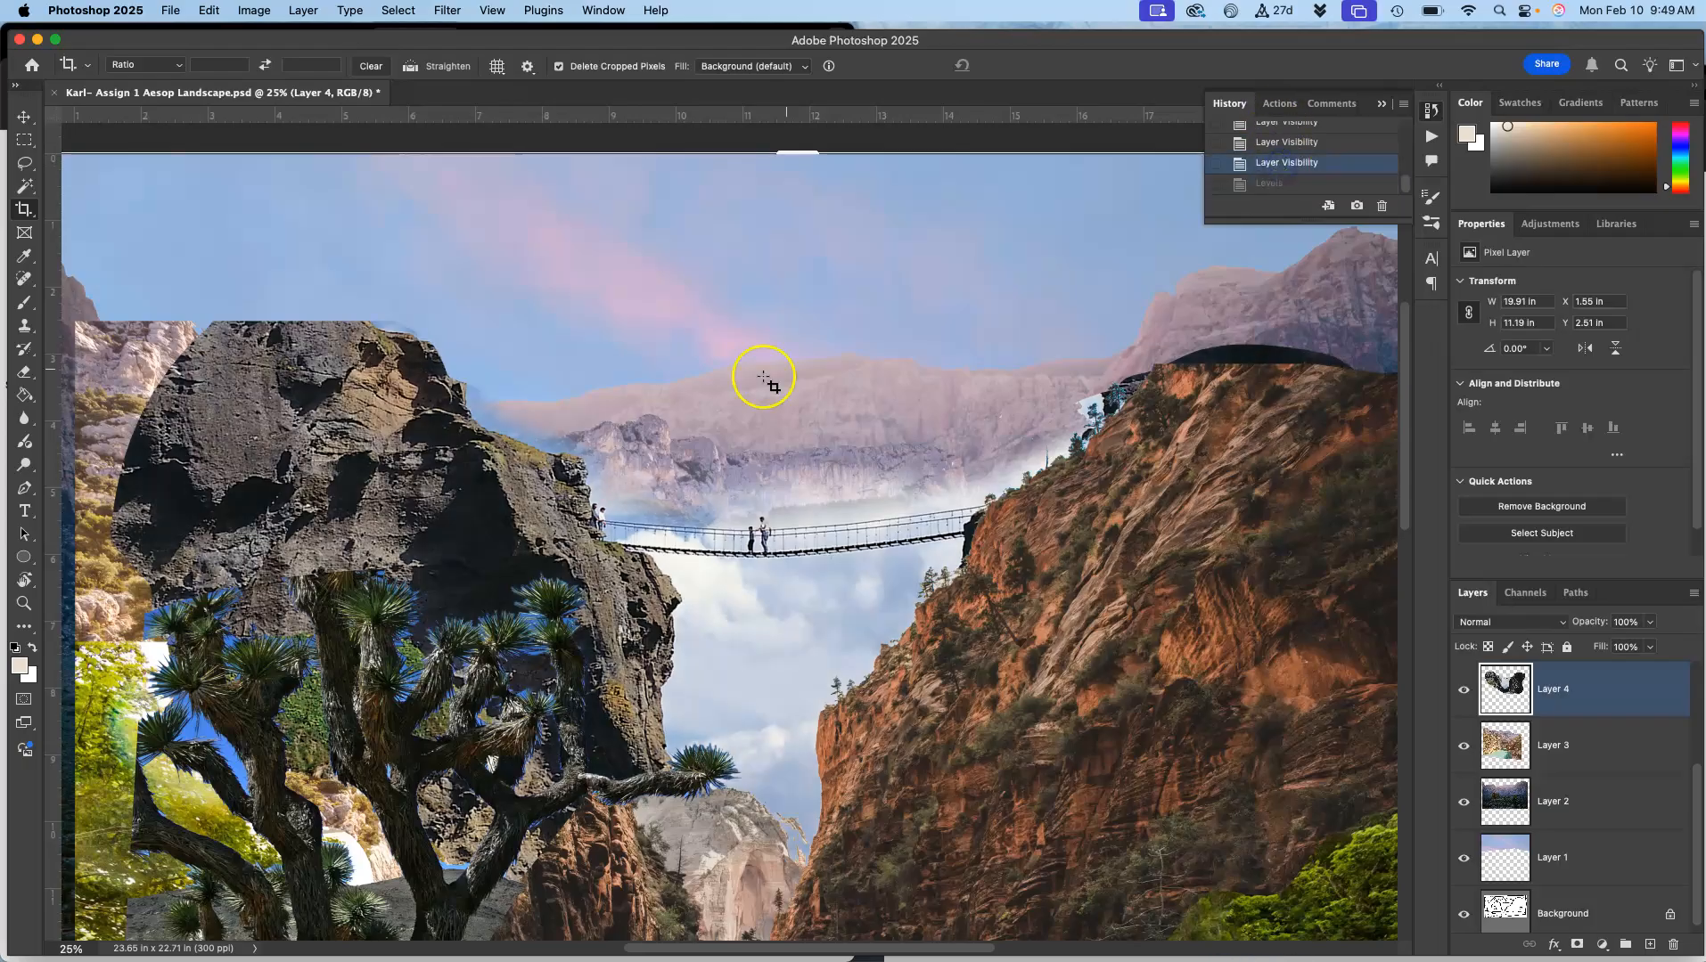
click(1260, 183)
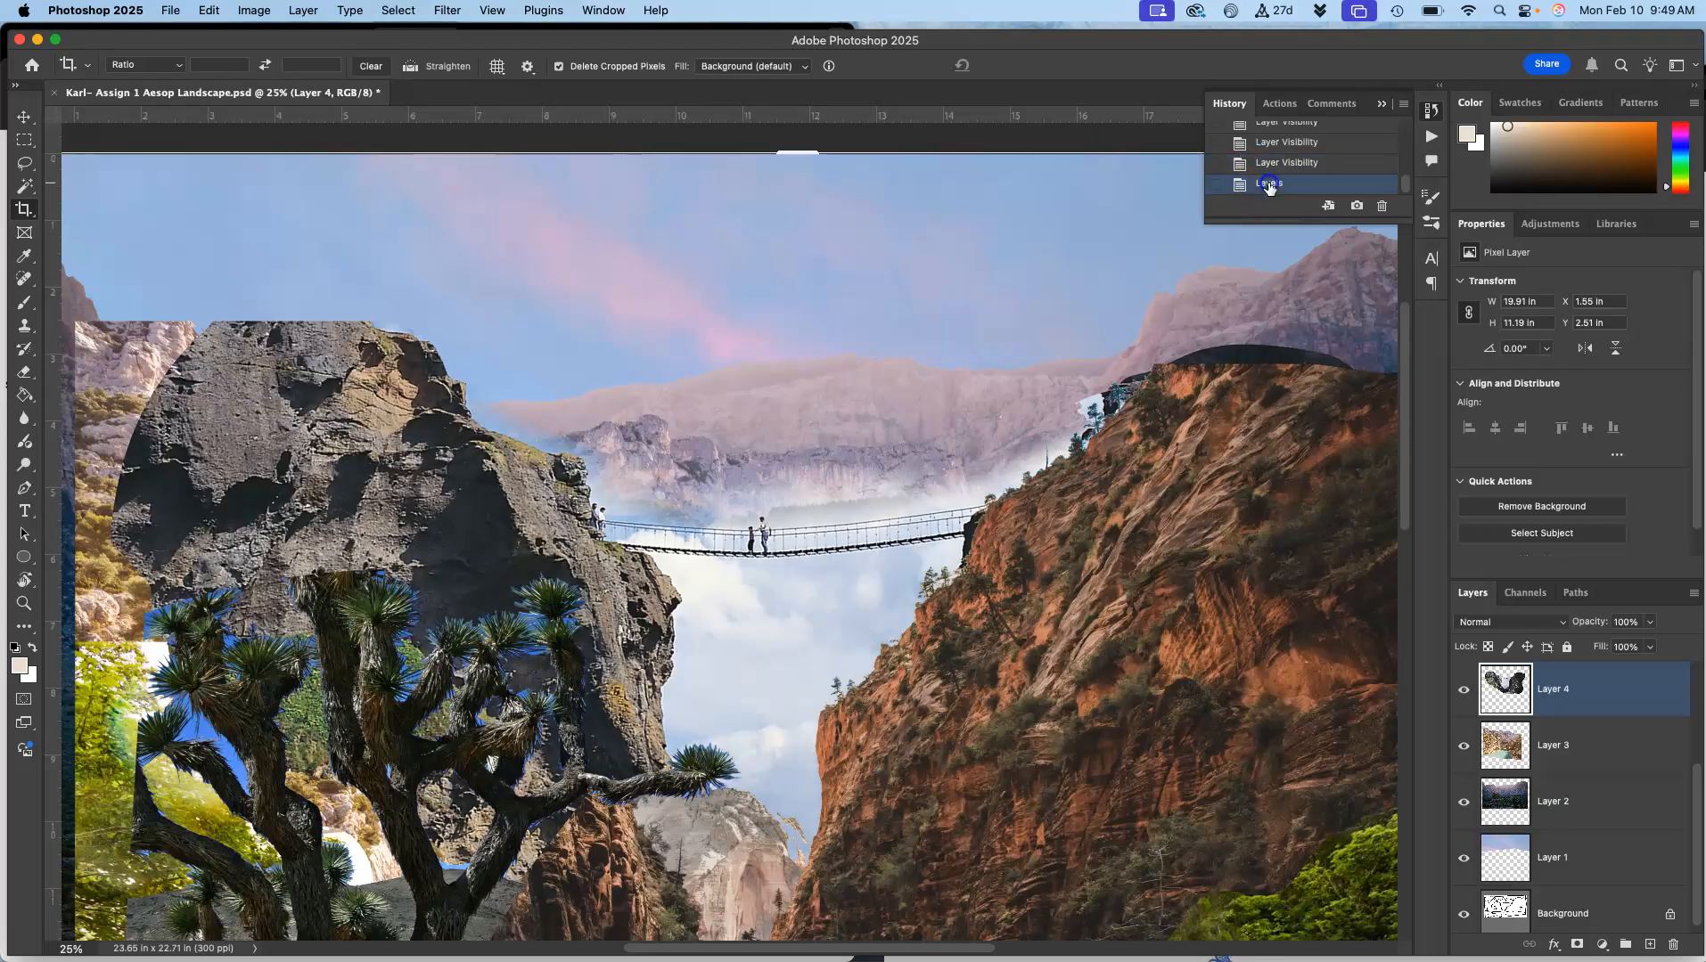
key(super+minus)
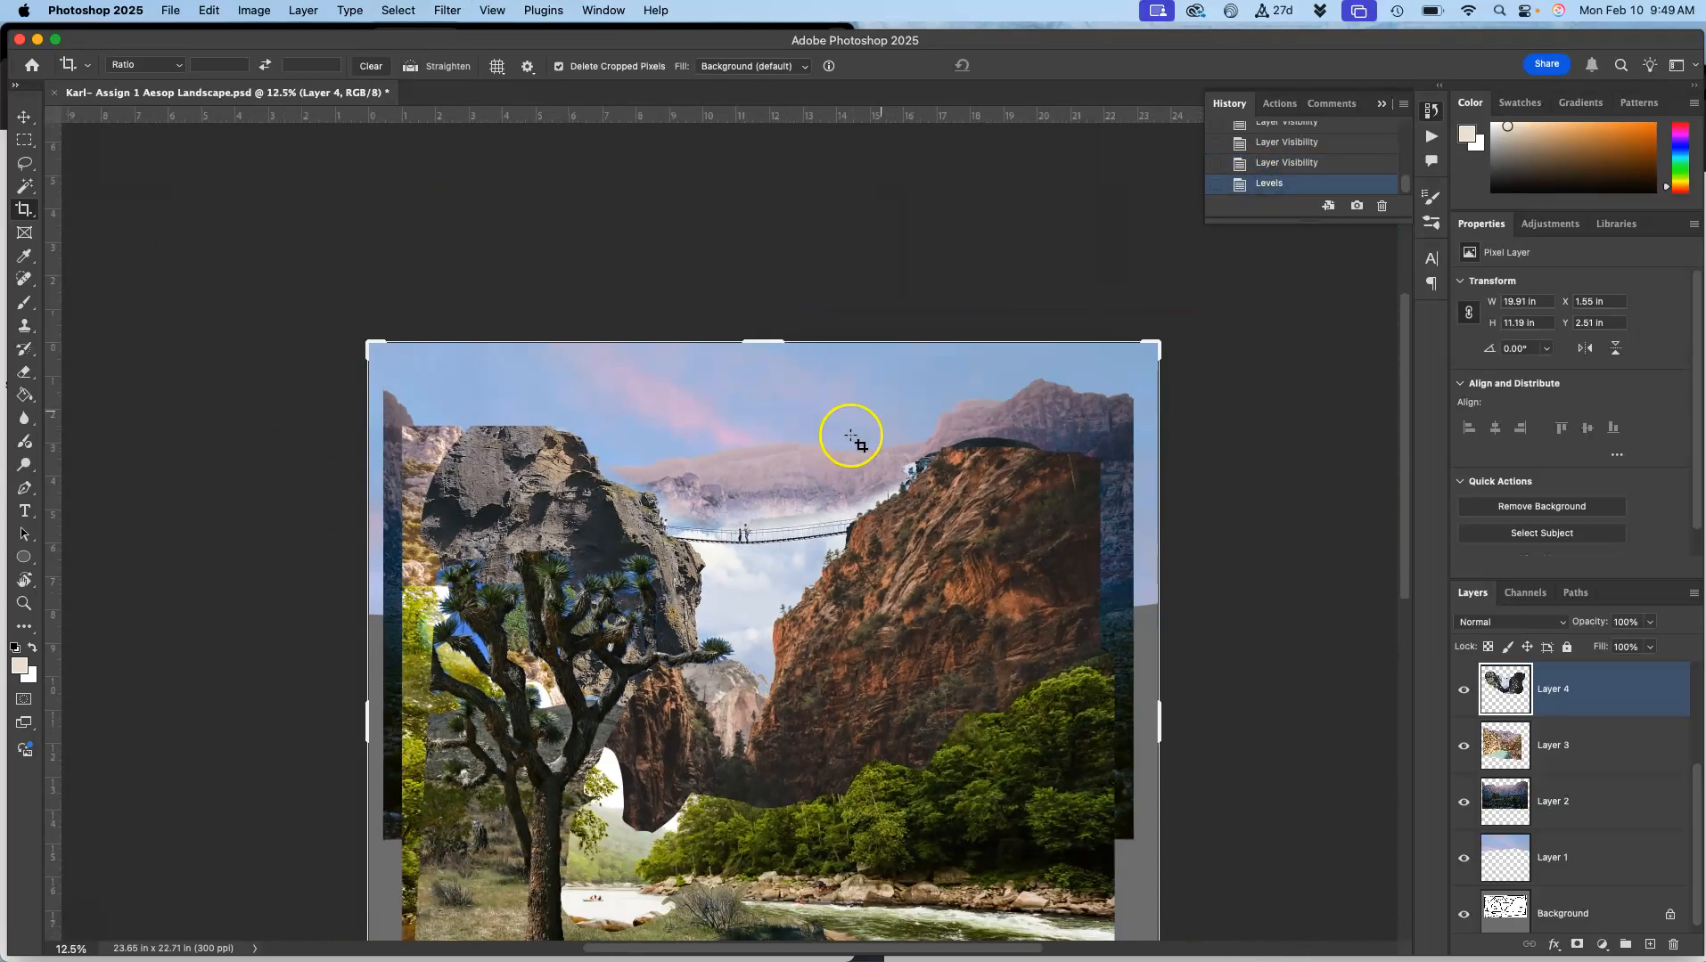
click(1288, 164)
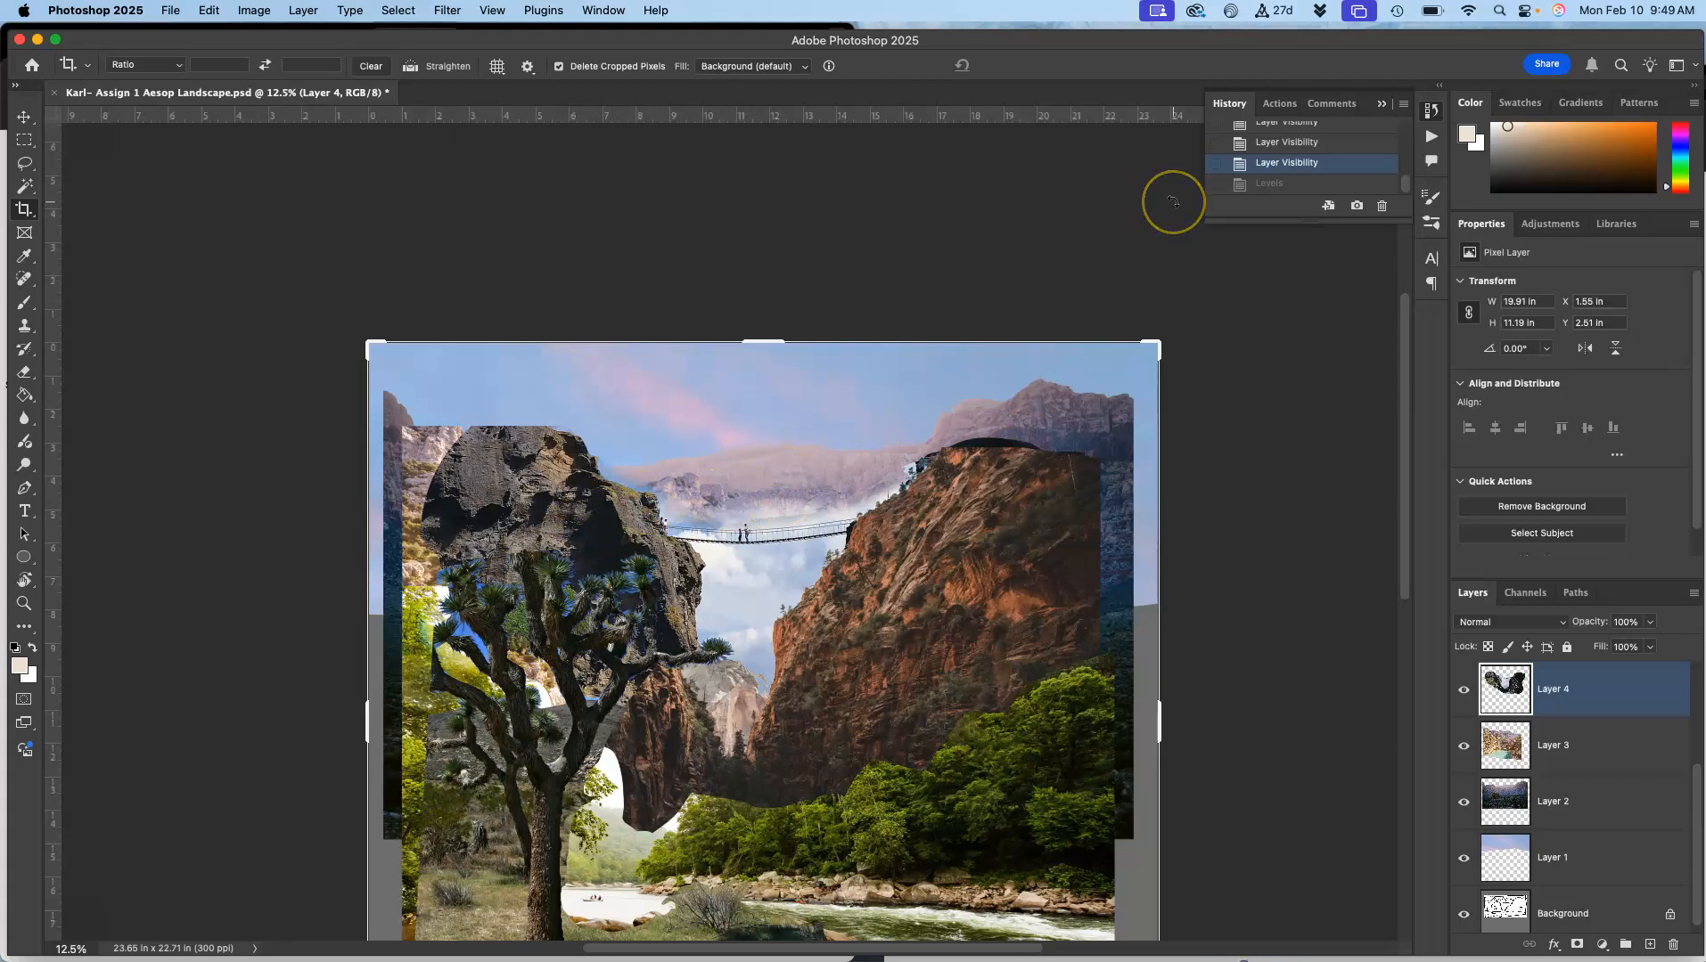
click(1271, 181)
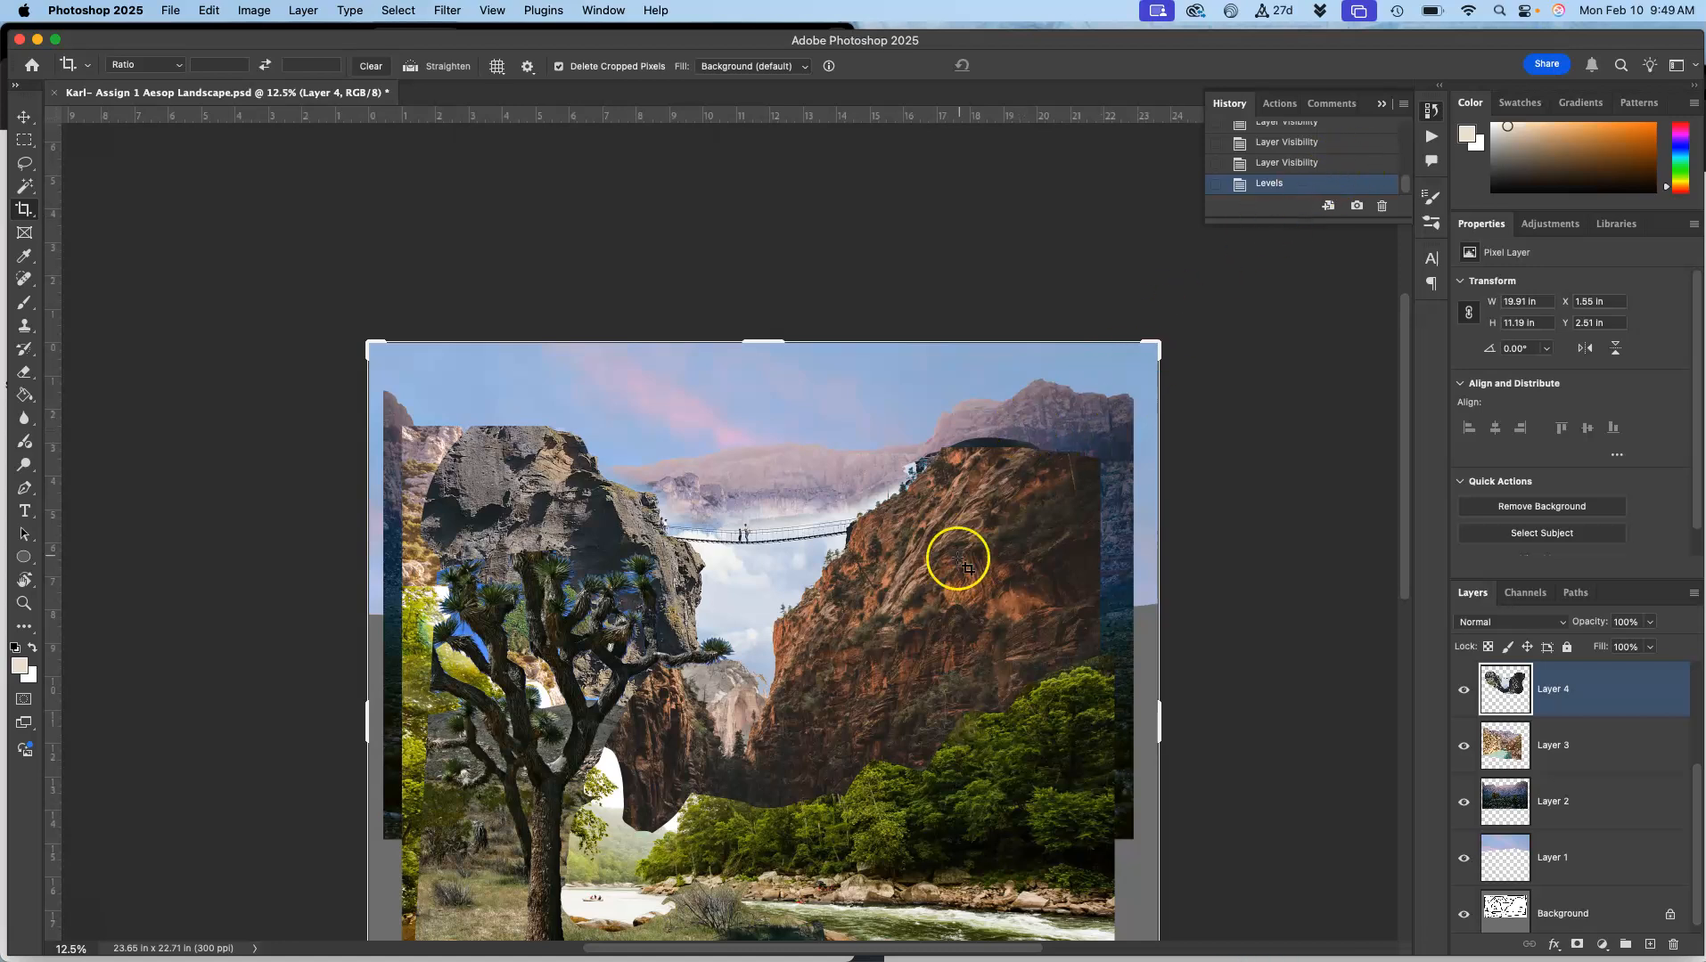
- Open the Color Balance adjustment on Layer 4, the dark cliff with the rope bridge
scroll(958, 560, down, 5)
scroll(821, 608, up, 6)
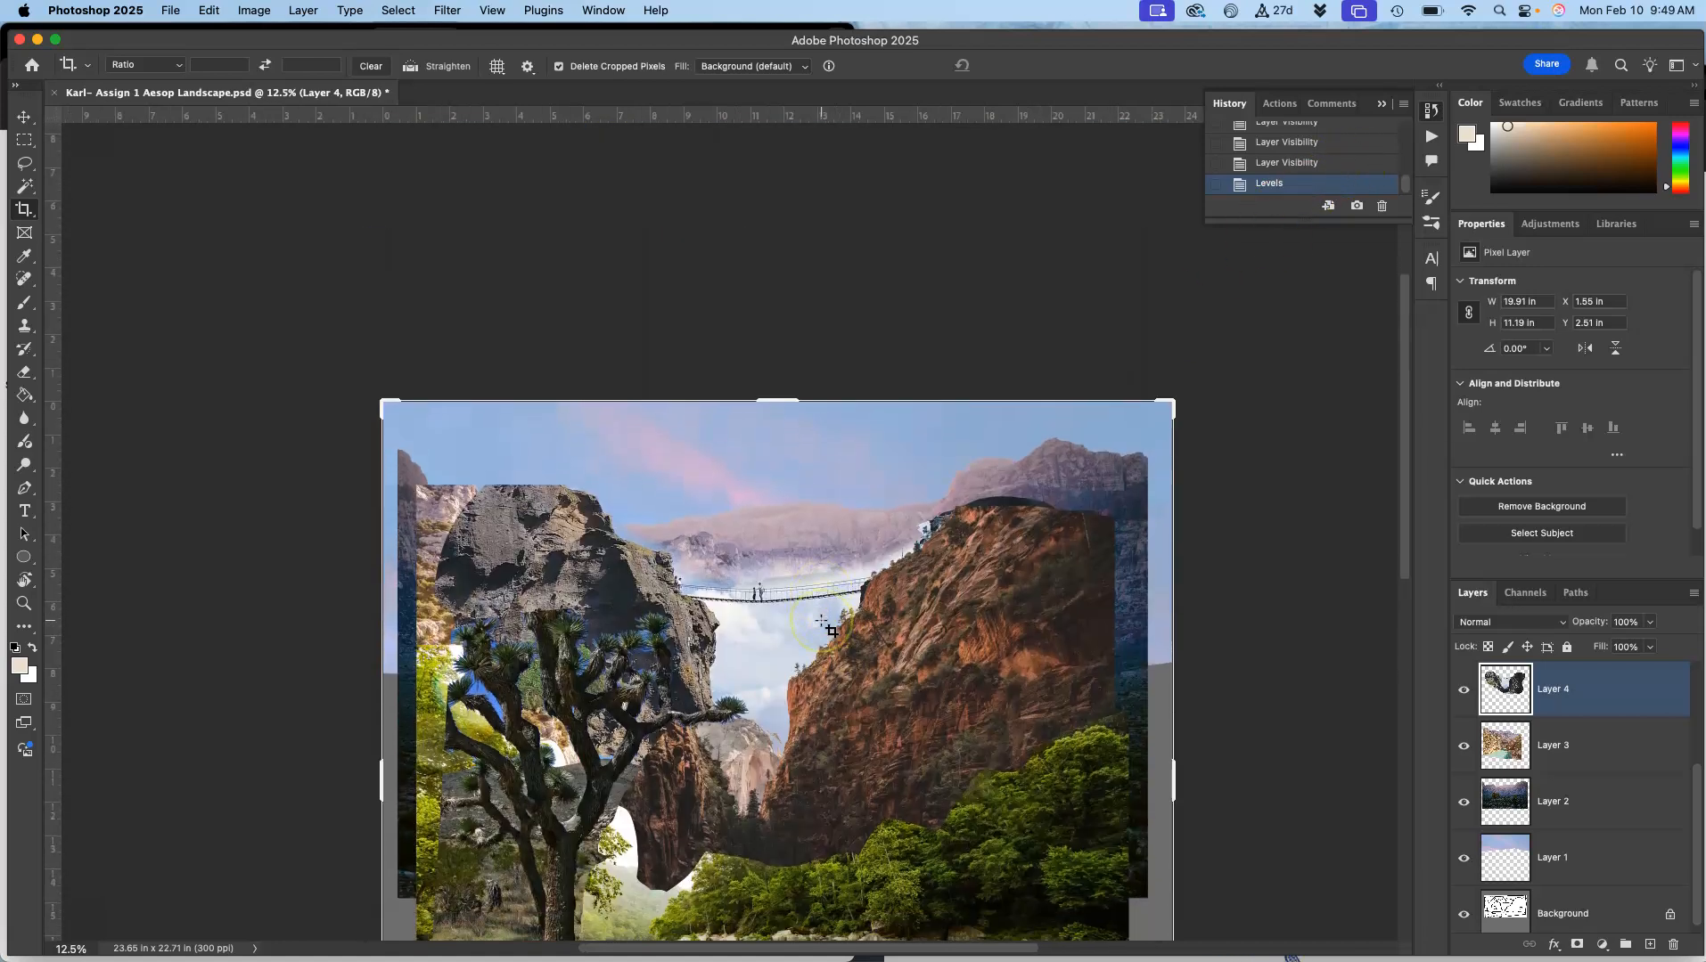
scroll(822, 624, down, 5)
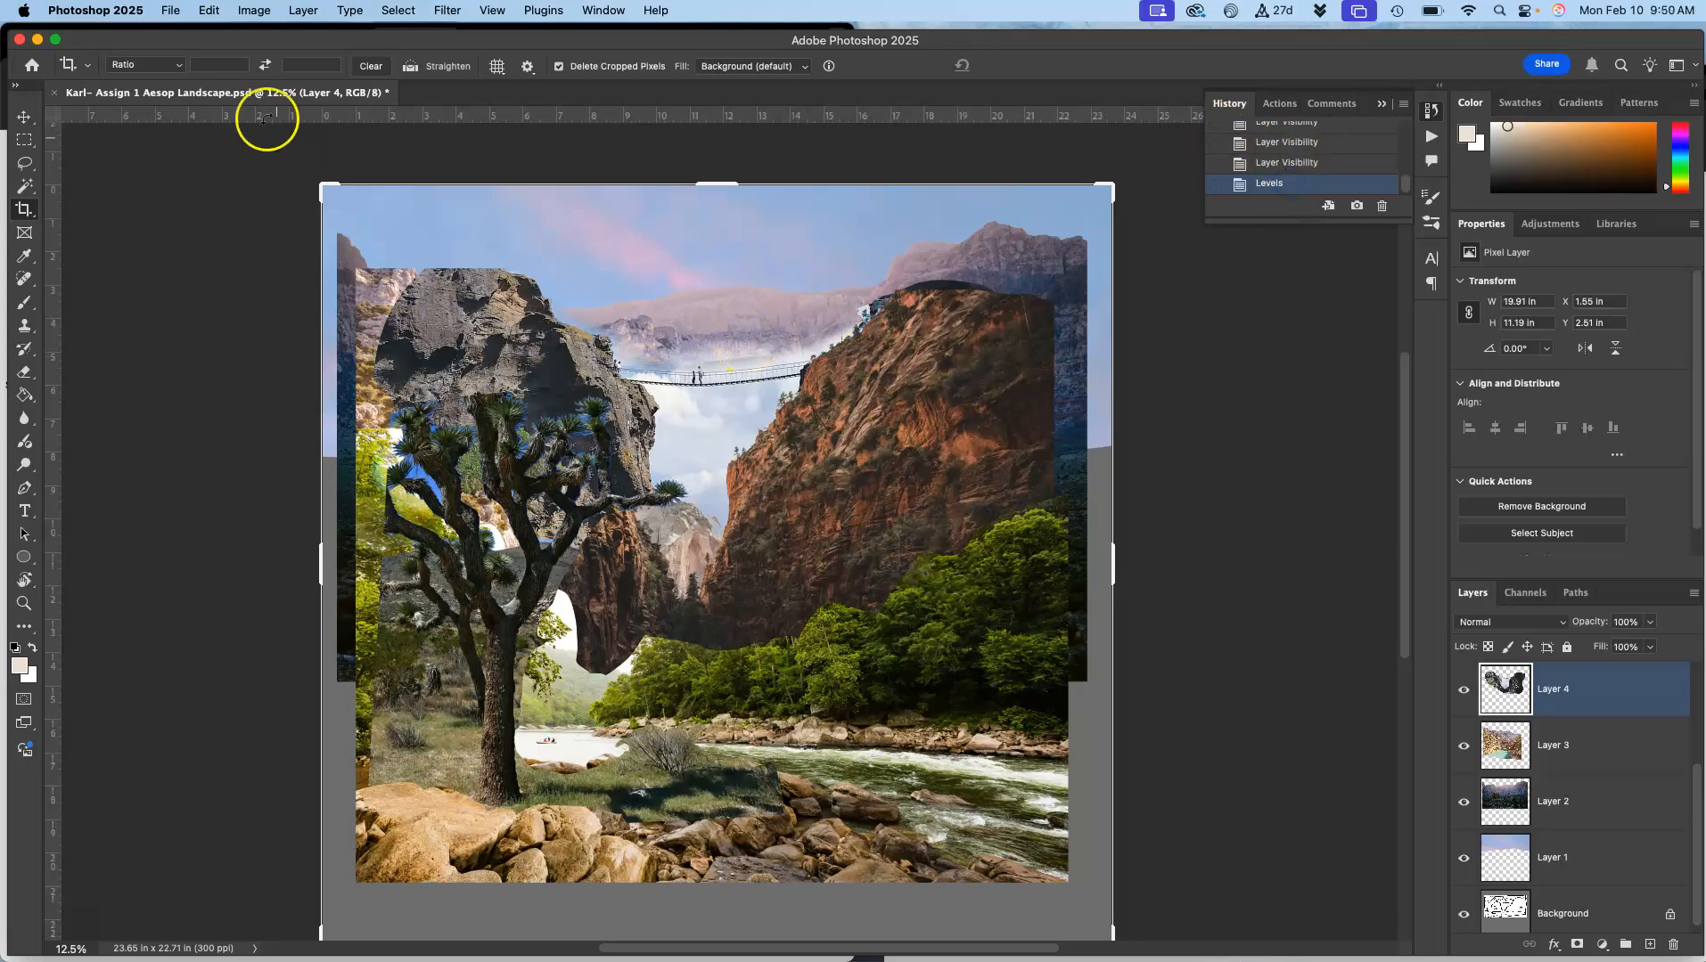
click(254, 9)
mouse_move(264, 60)
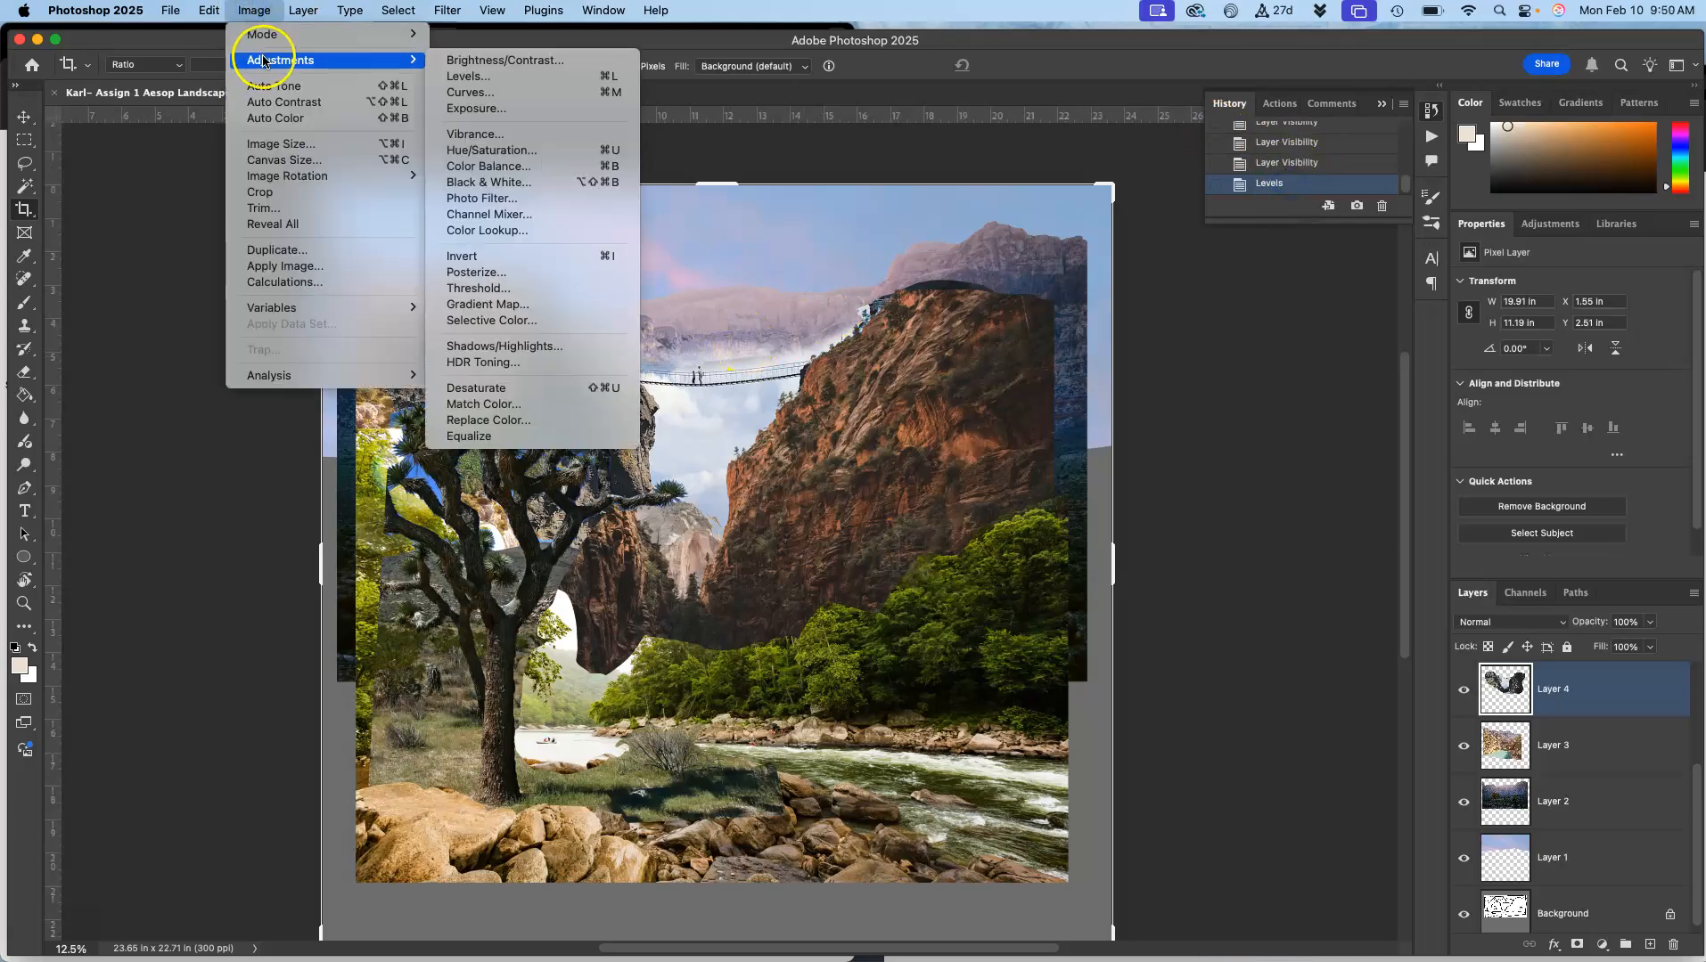
click(473, 167)
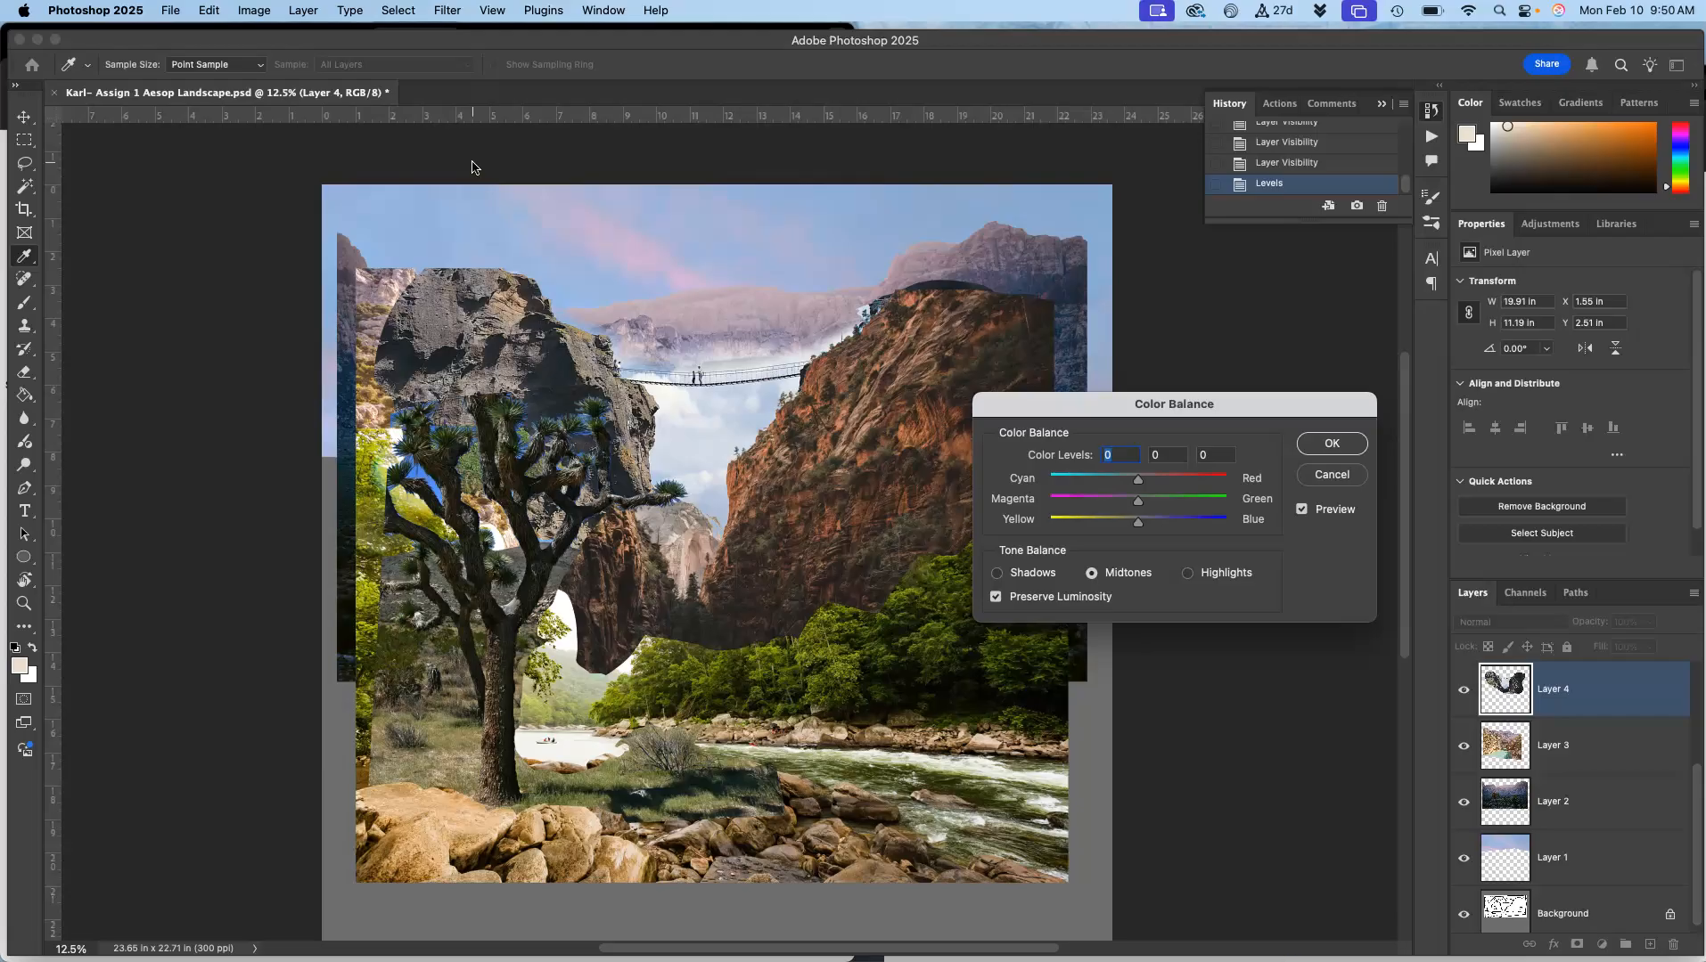
- Set Layer 4's midtone color balance to cyan-red -6, magenta-green -4 and yellow-blue +16
key(super+equal)
key(super+equal)
key(super+equal)
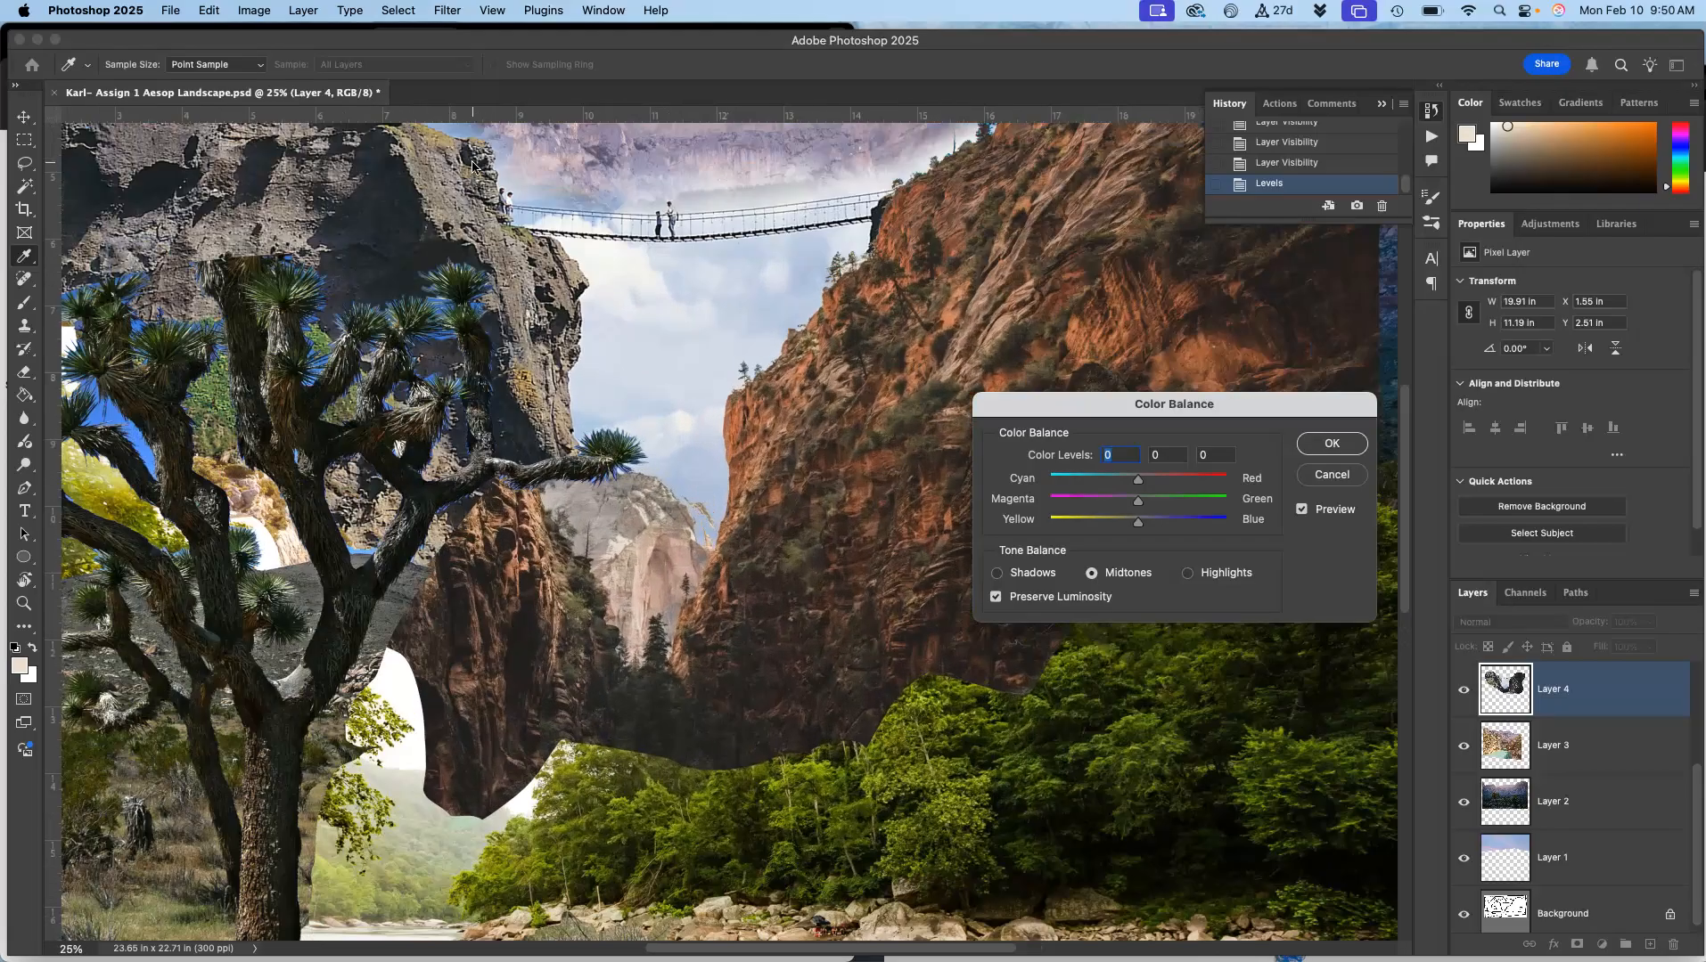
scroll(553, 292, up, 6)
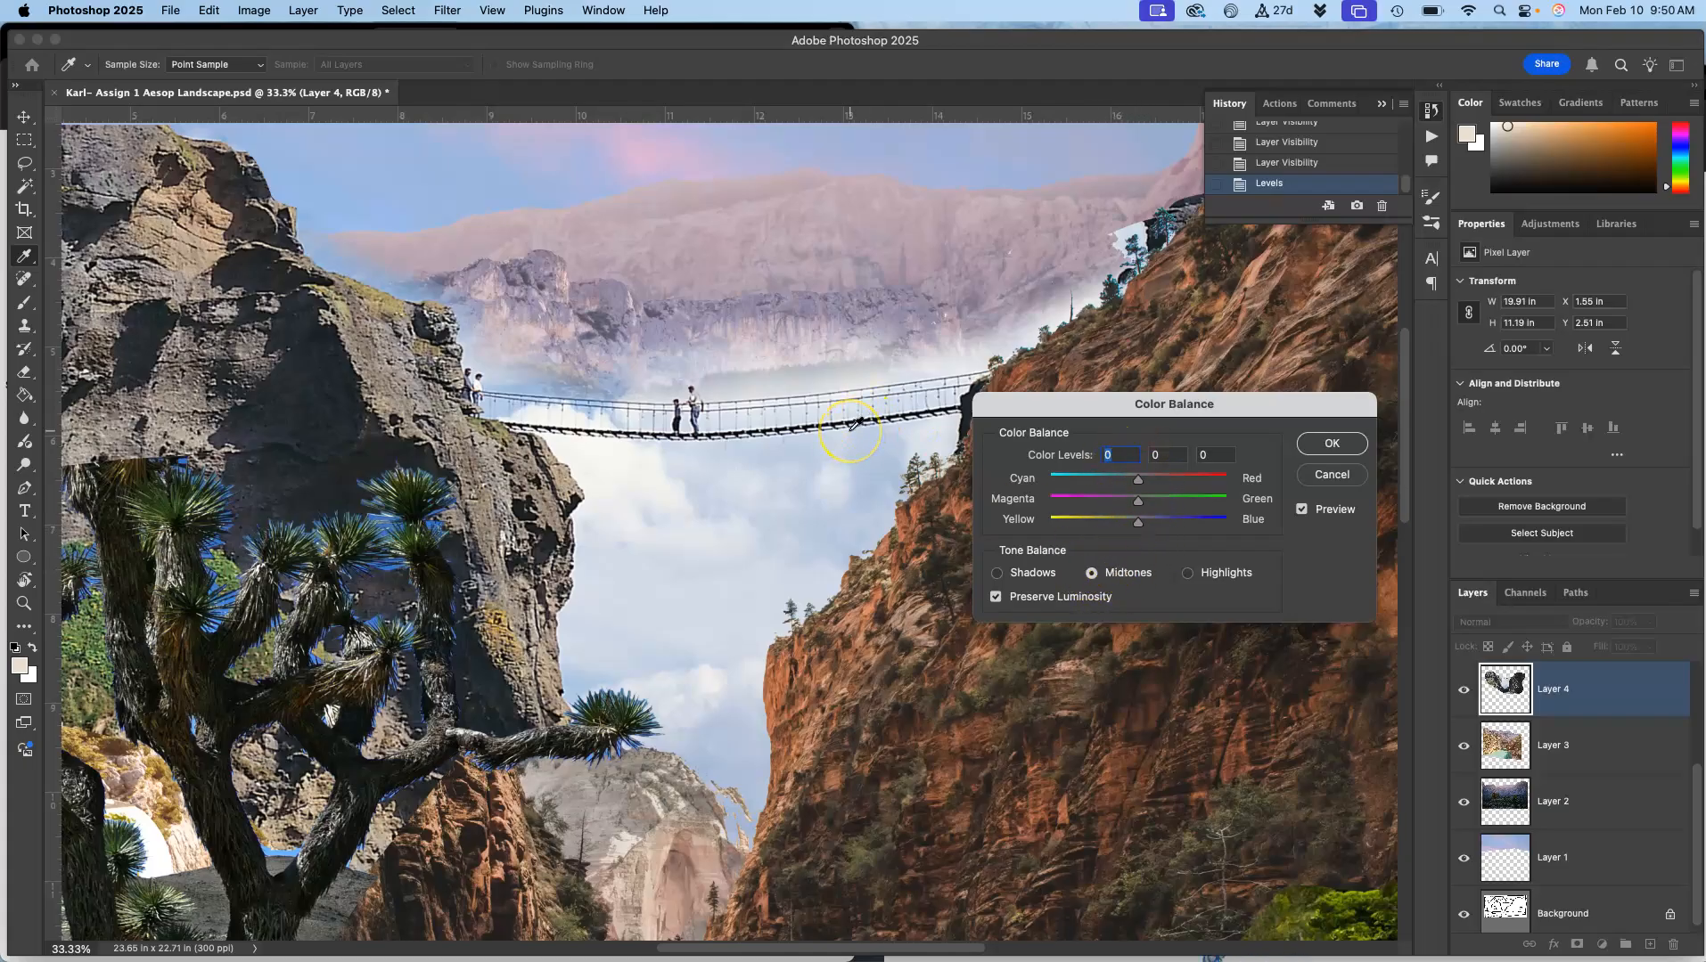
key(super+0)
key(super+minus)
key(super+plus)
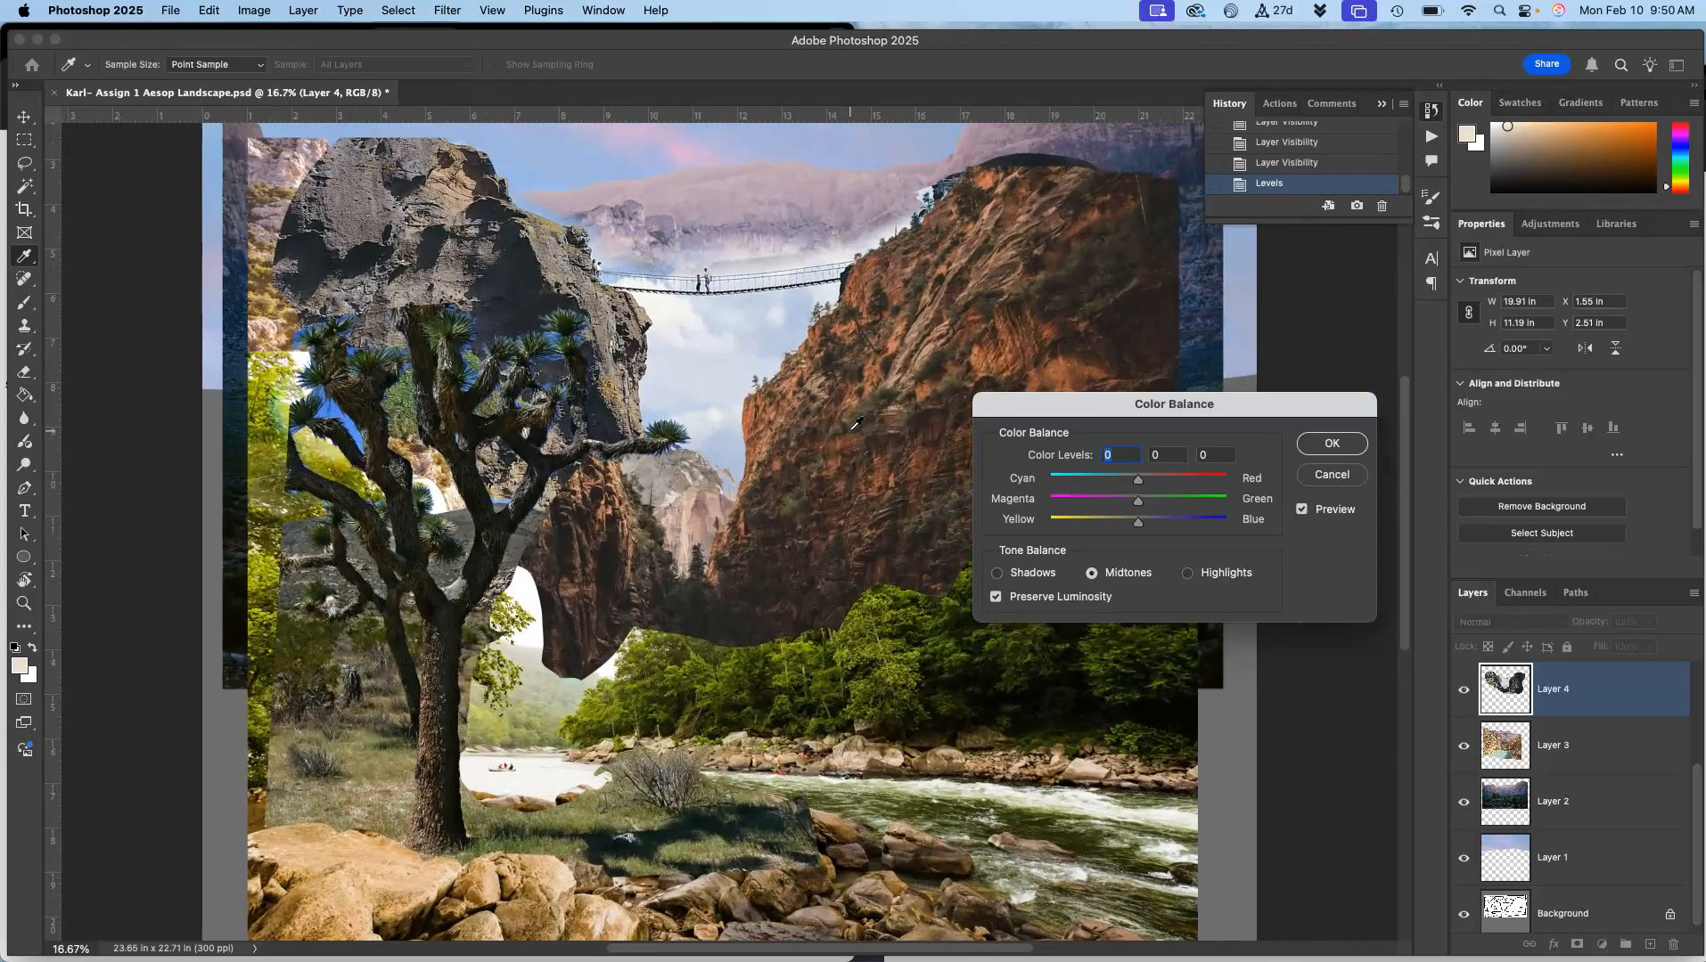
key(super+plus)
scroll(856, 424, up, 5)
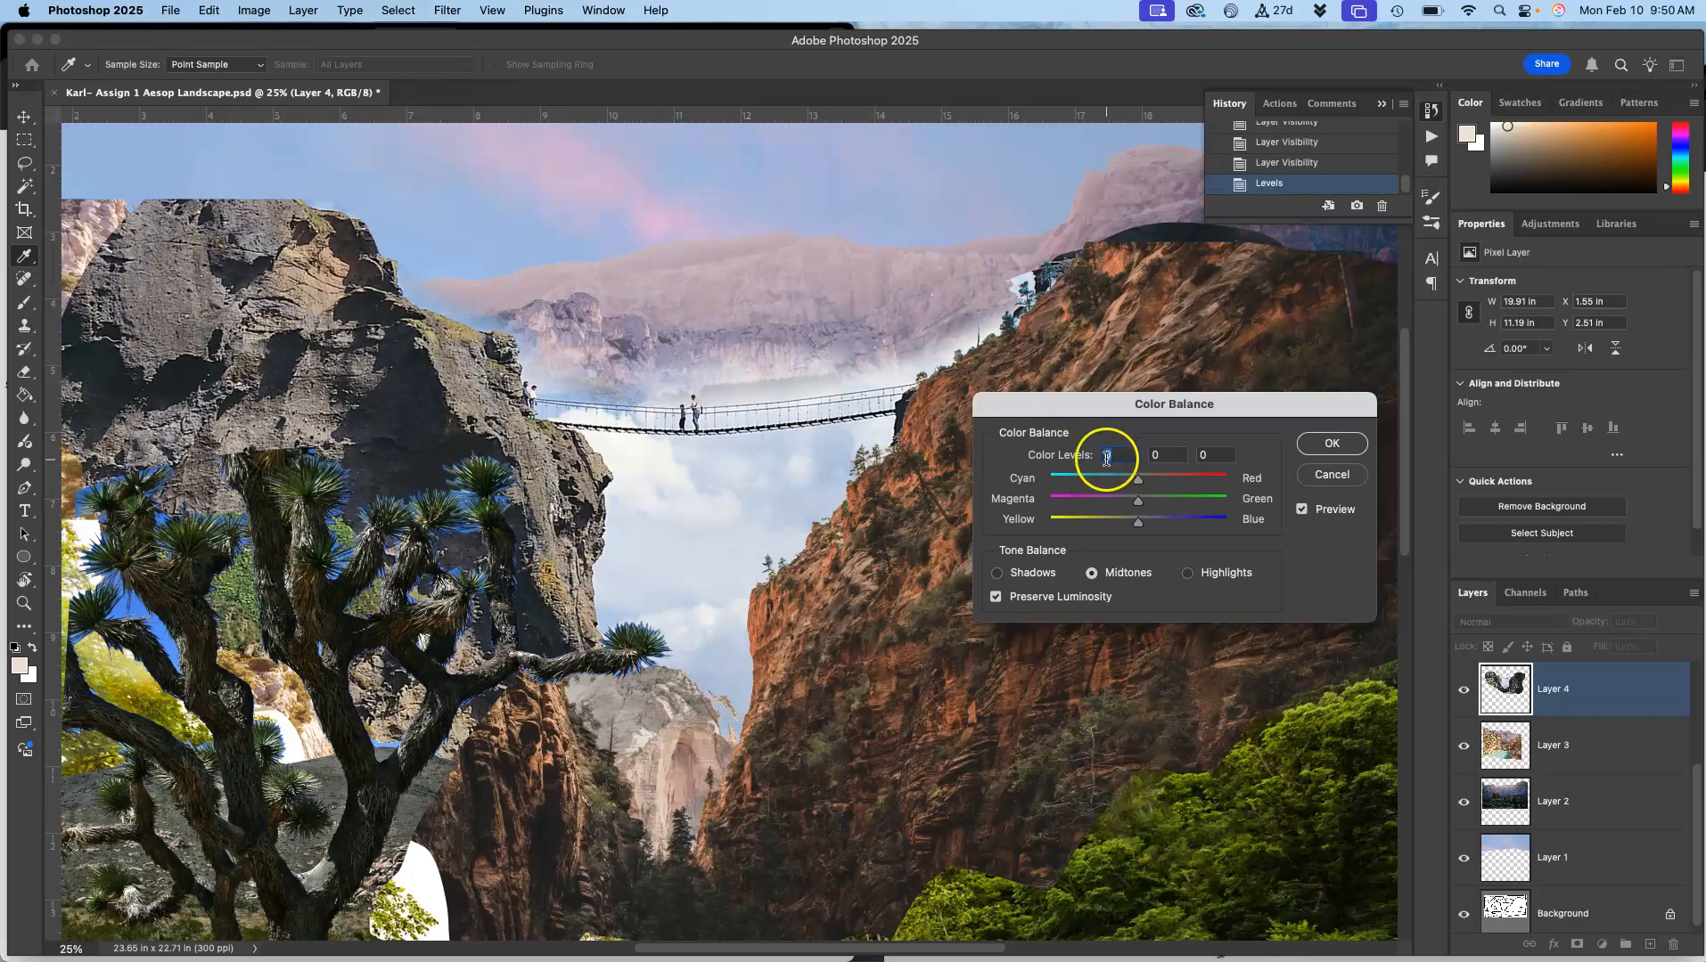
mouse_move(1139, 524)
mouse_down()
mouse_move(1097, 530)
mouse_move(1187, 532)
mouse_move(1139, 530)
mouse_up()
drag(1138, 500, 1179, 506)
mouse_move(1137, 479)
mouse_down()
mouse_move(1095, 484)
mouse_move(1182, 481)
mouse_move(1144, 486)
mouse_up()
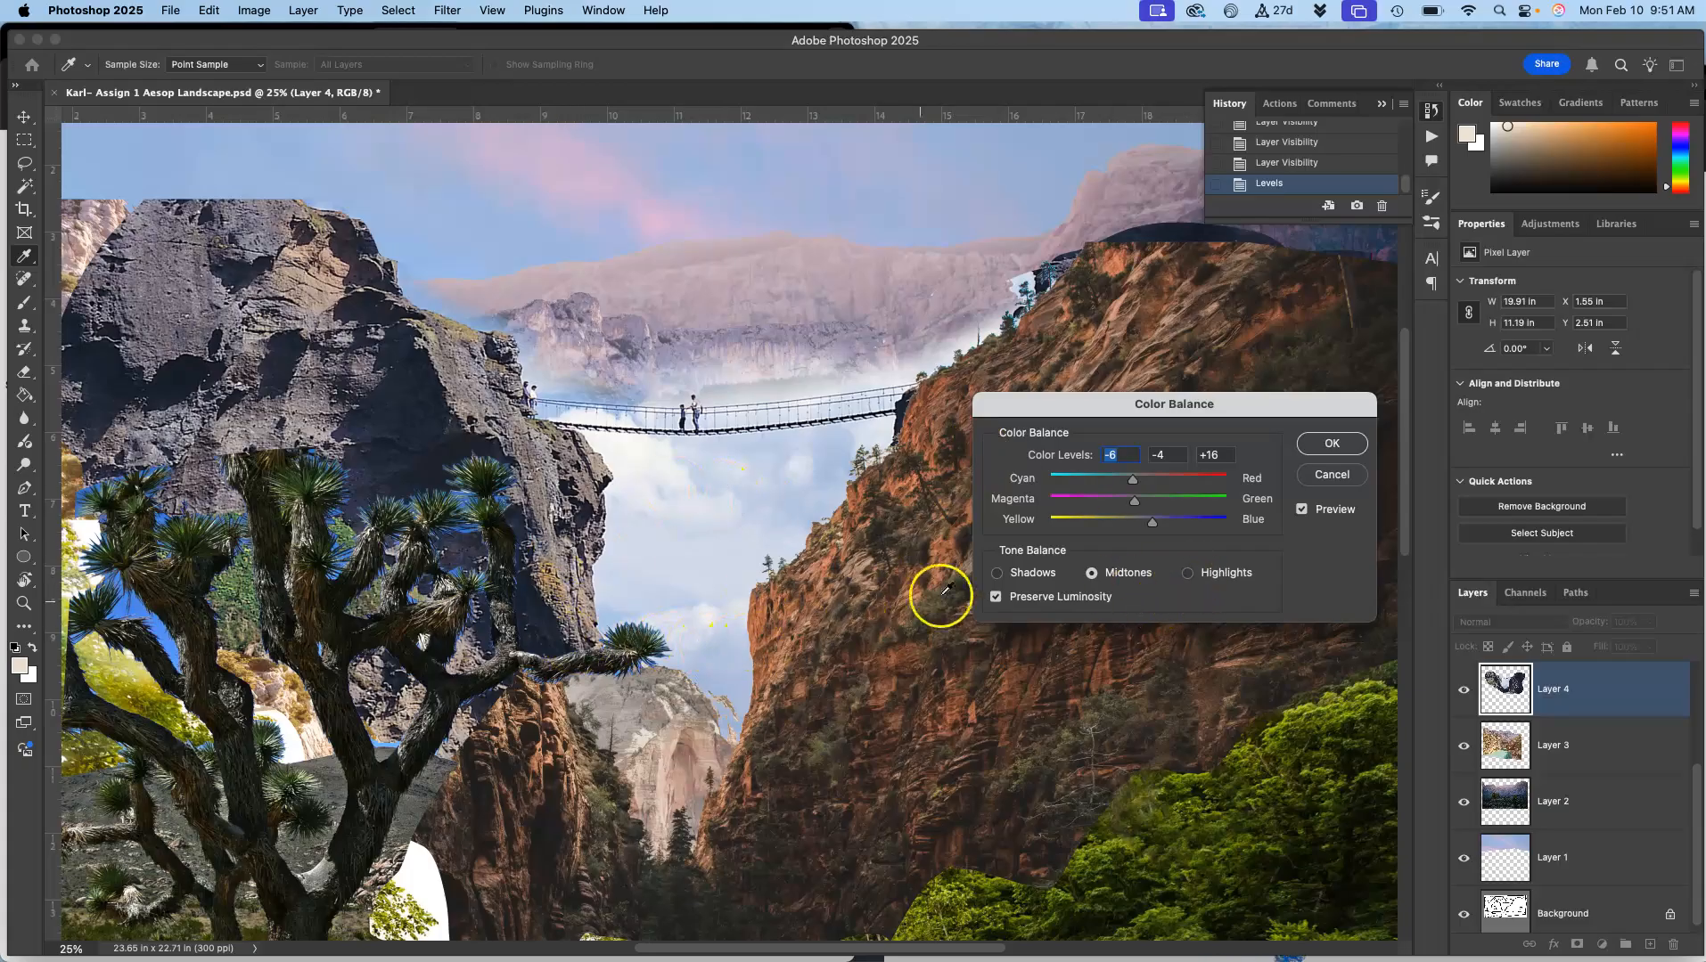
- Set Layer 4's highlight color balance to cyan-red +15 and yellow-blue -11
click(1189, 574)
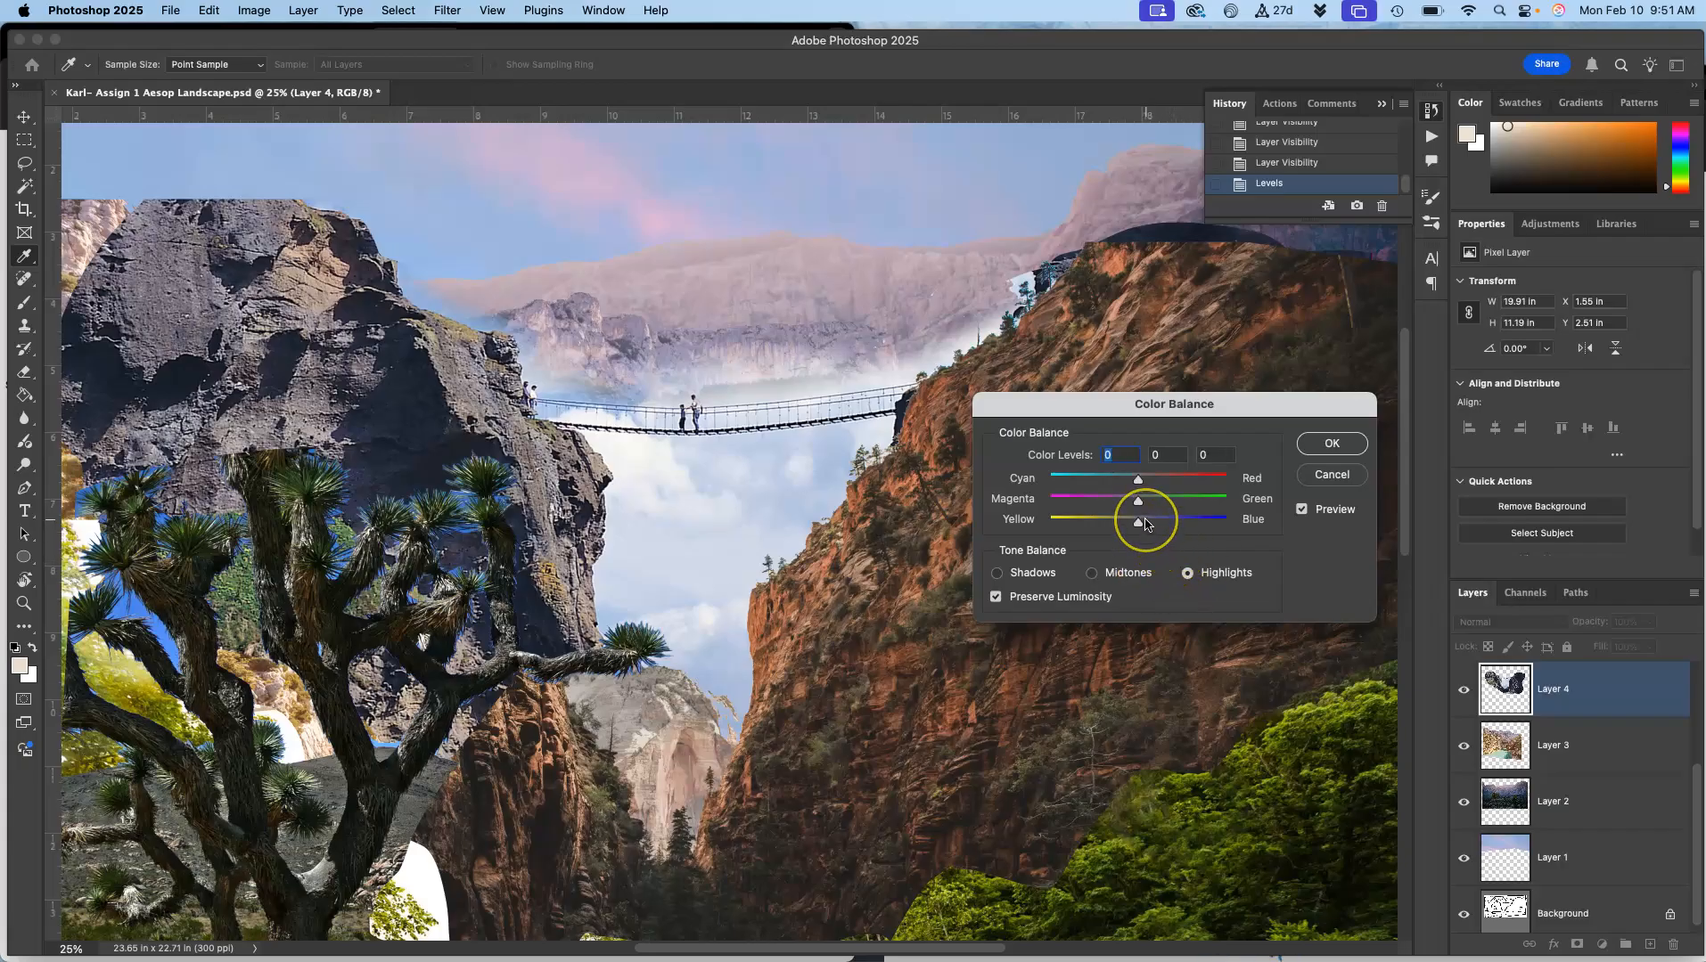
click(1143, 525)
drag(1141, 526, 1144, 482)
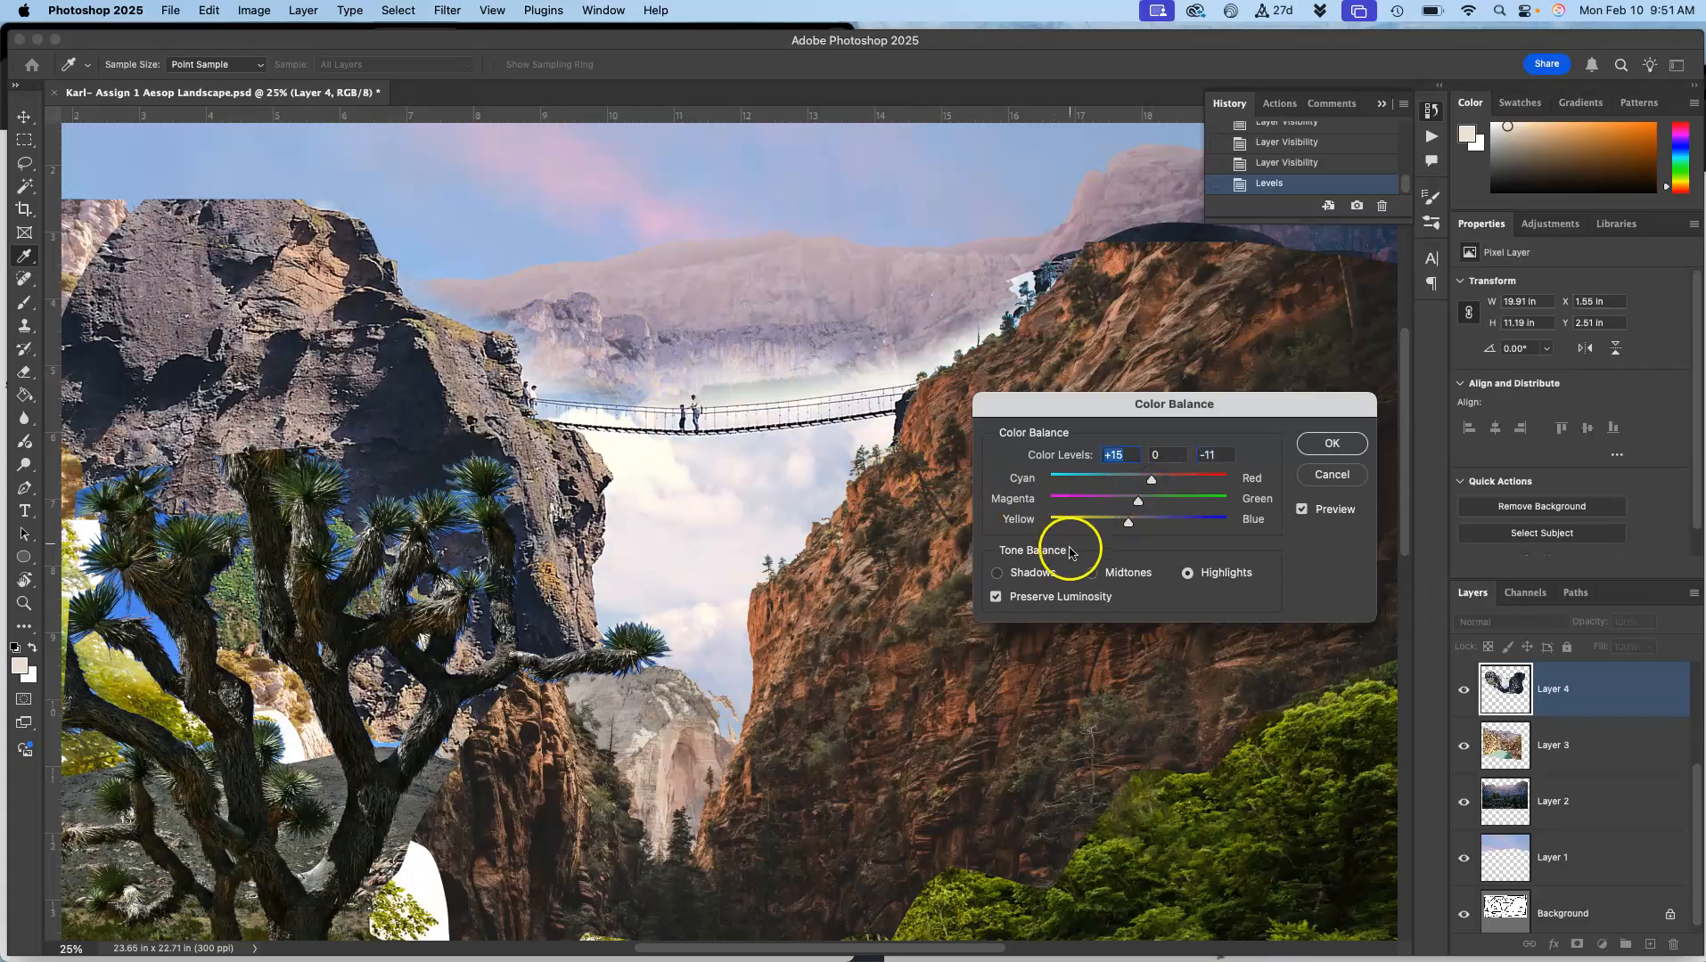
- Set the shadow color balance to cyan-red -13 and yellow-blue +9, and apply the adjustment to Layer 4
click(998, 573)
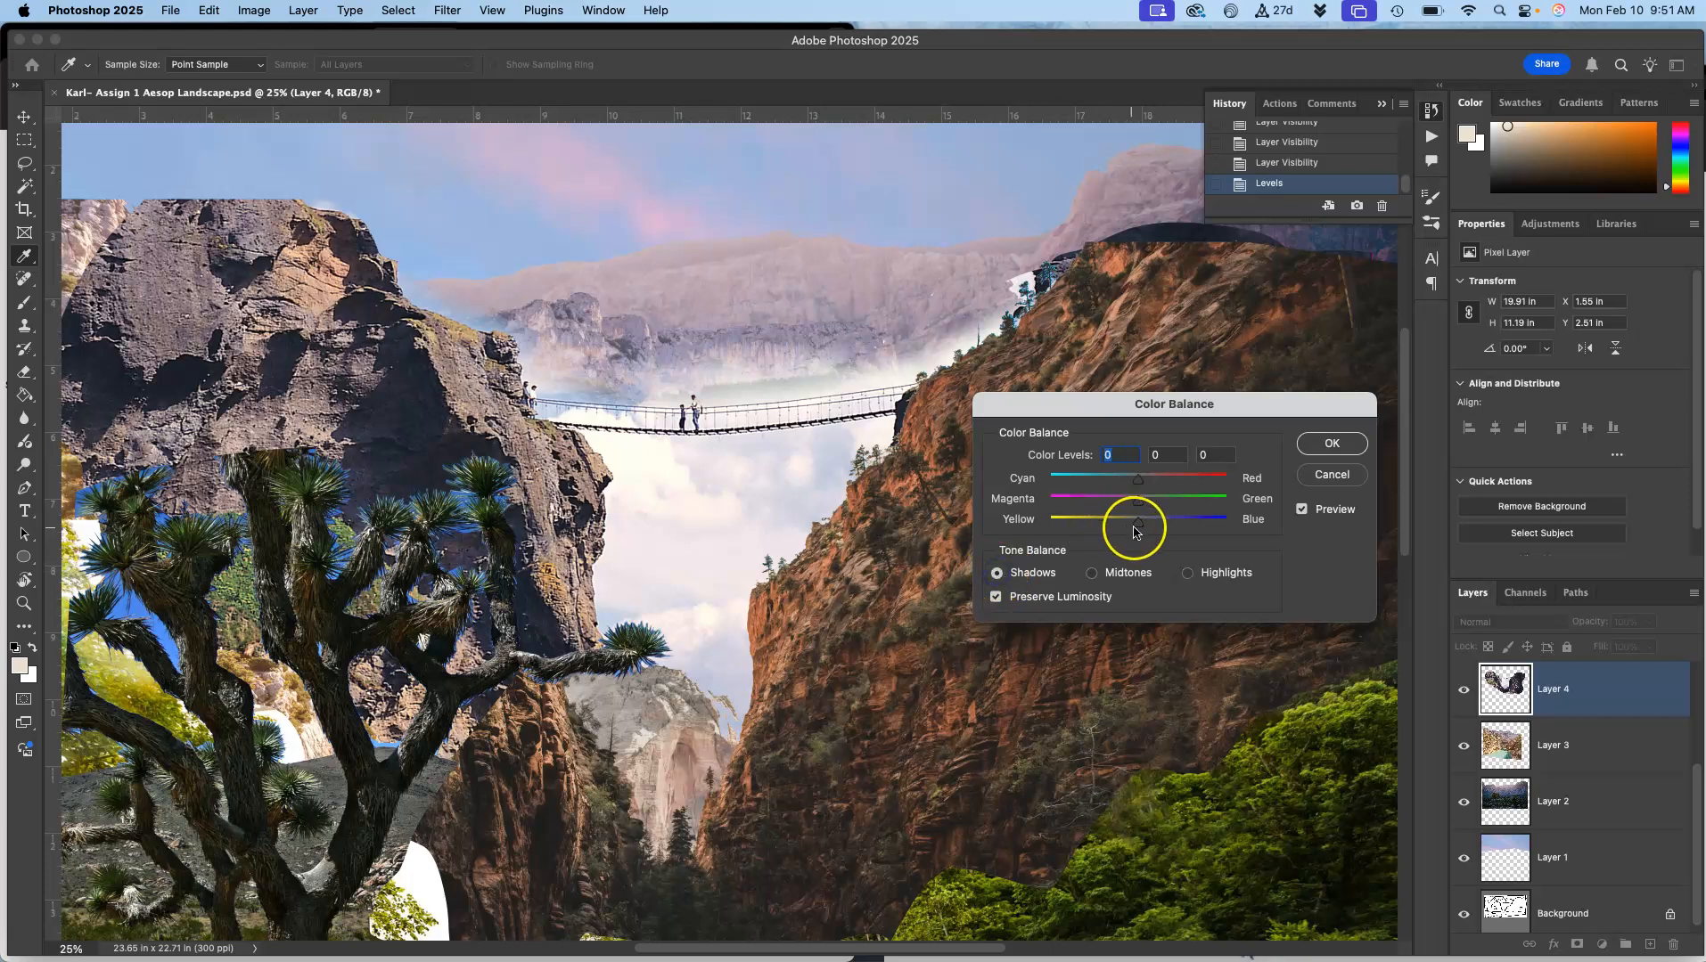
click(1138, 526)
click(1331, 443)
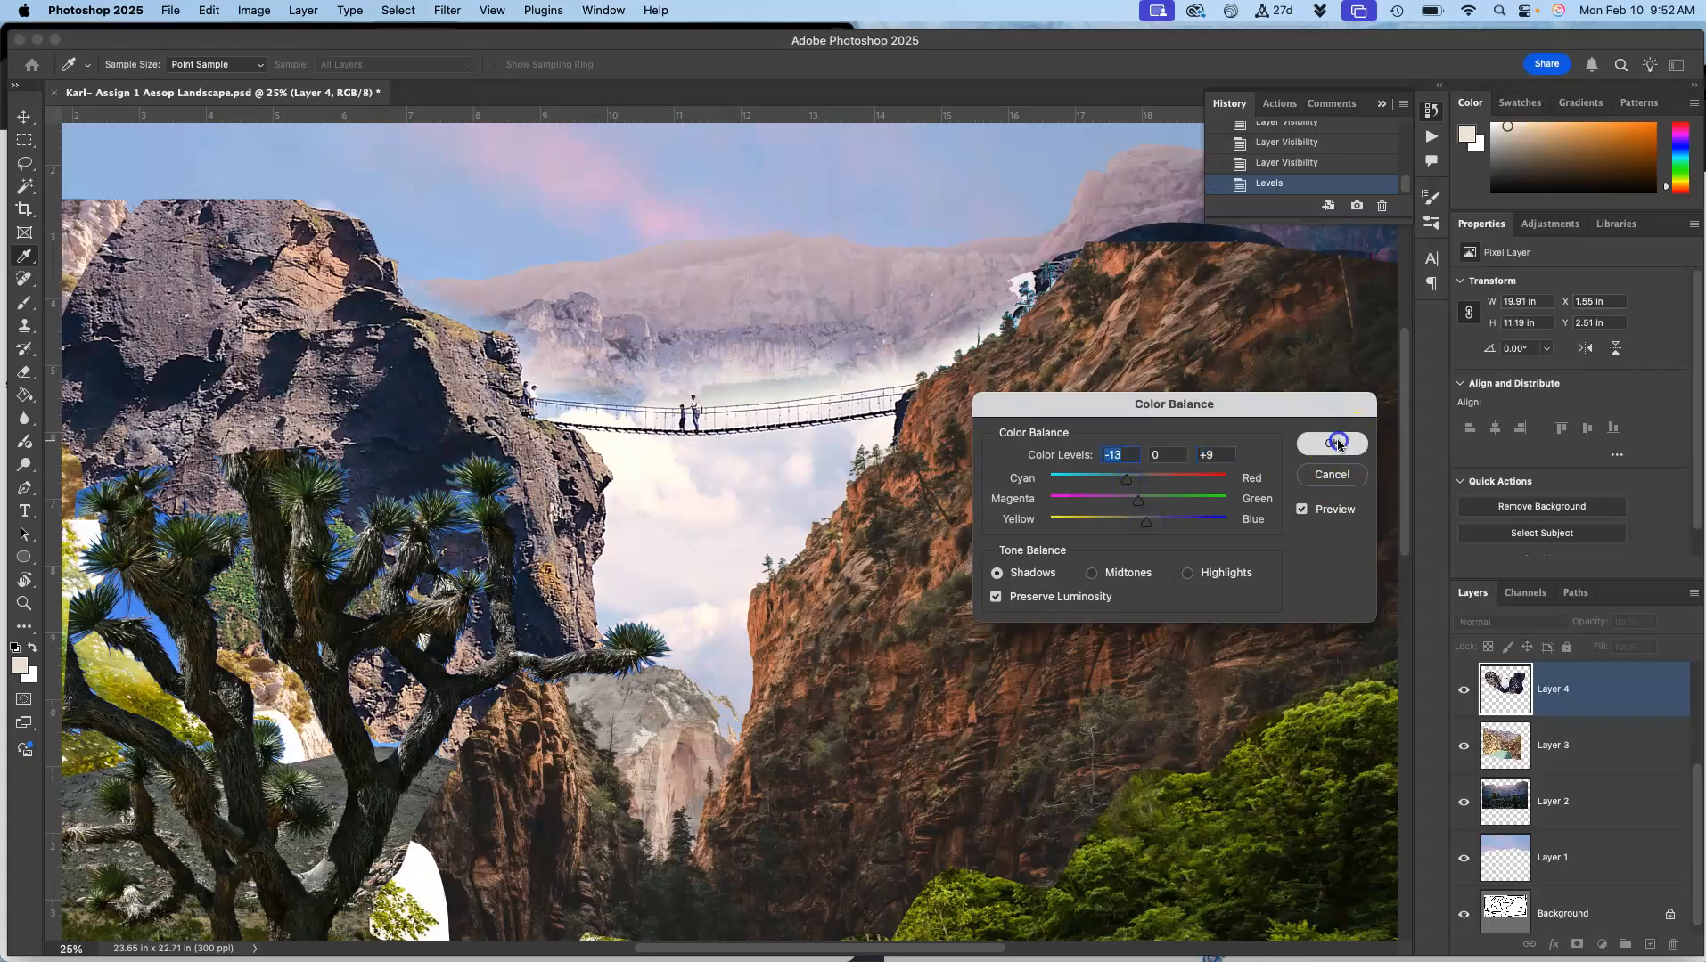
- Compare the composite before and after Layer 4's Color Balance using the history states, ending on the adjusted state
click(1279, 164)
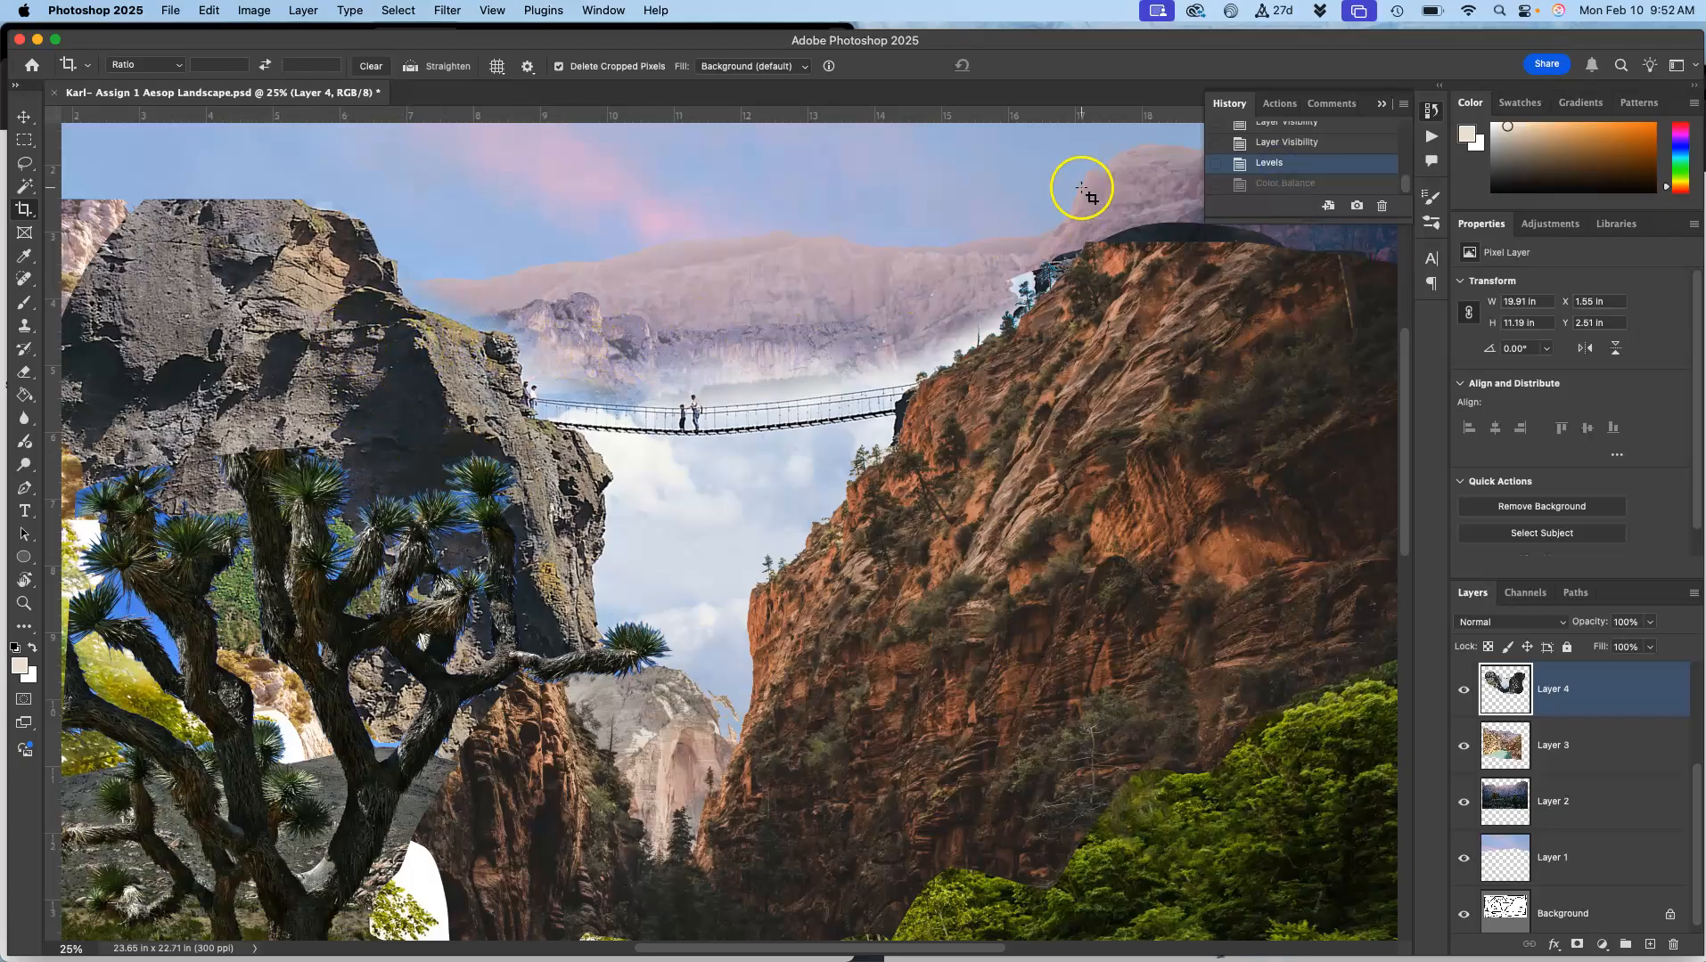
click(1274, 182)
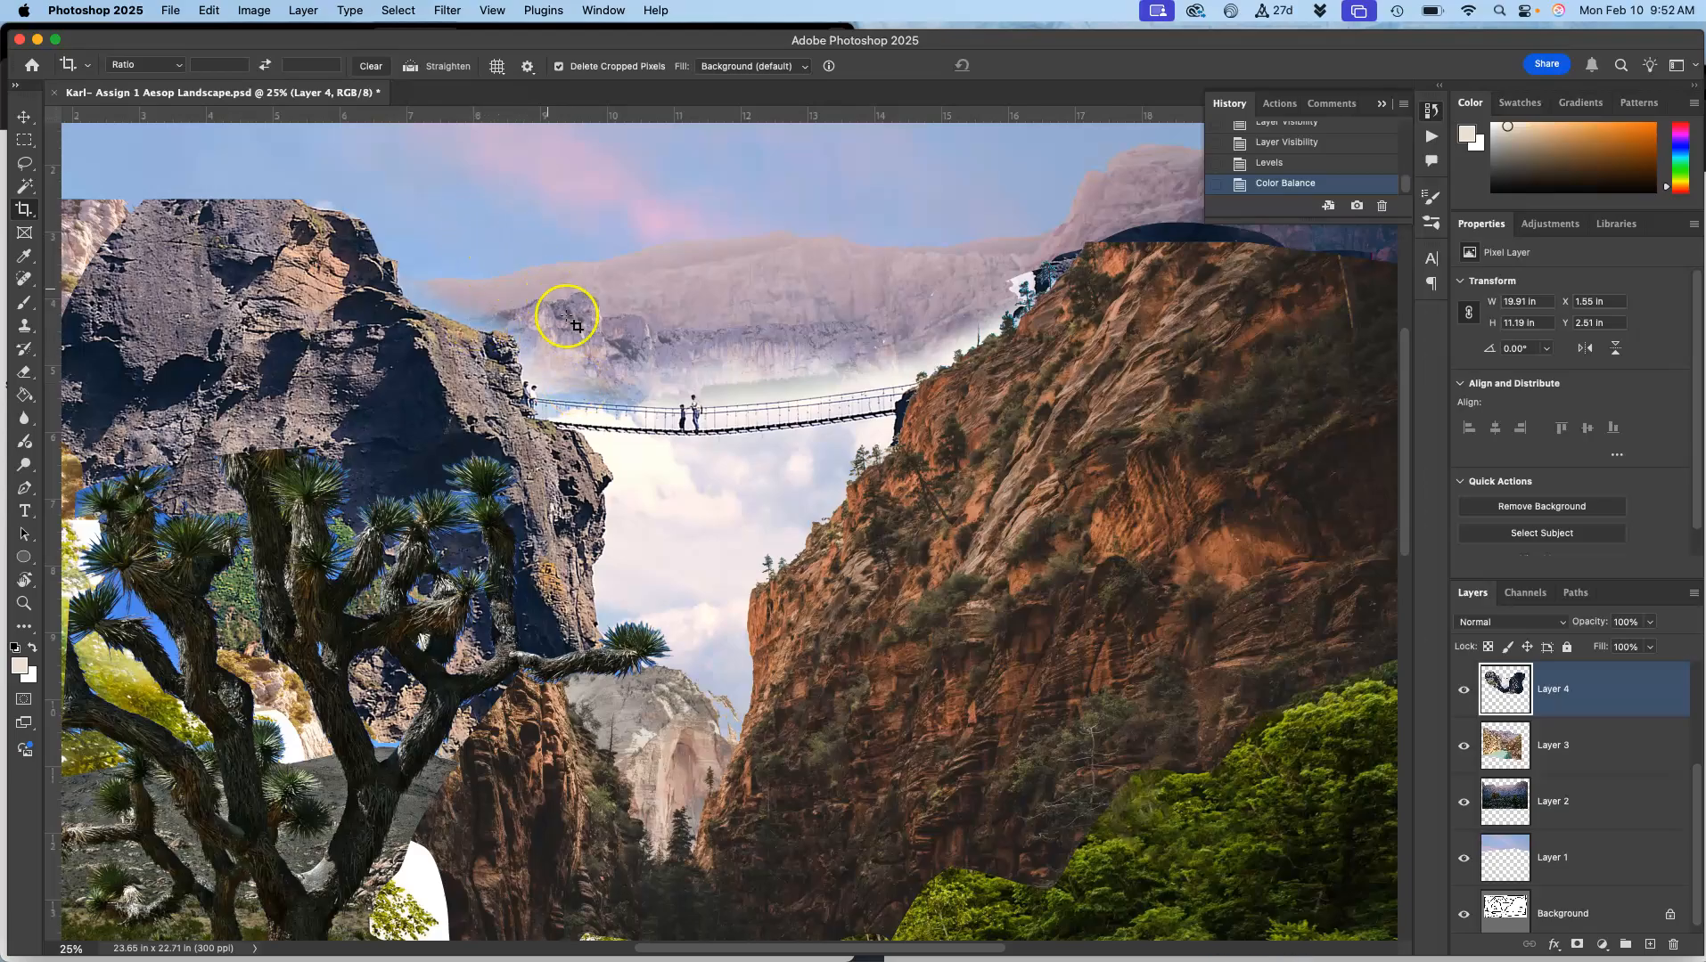
scroll(703, 589, up, 2)
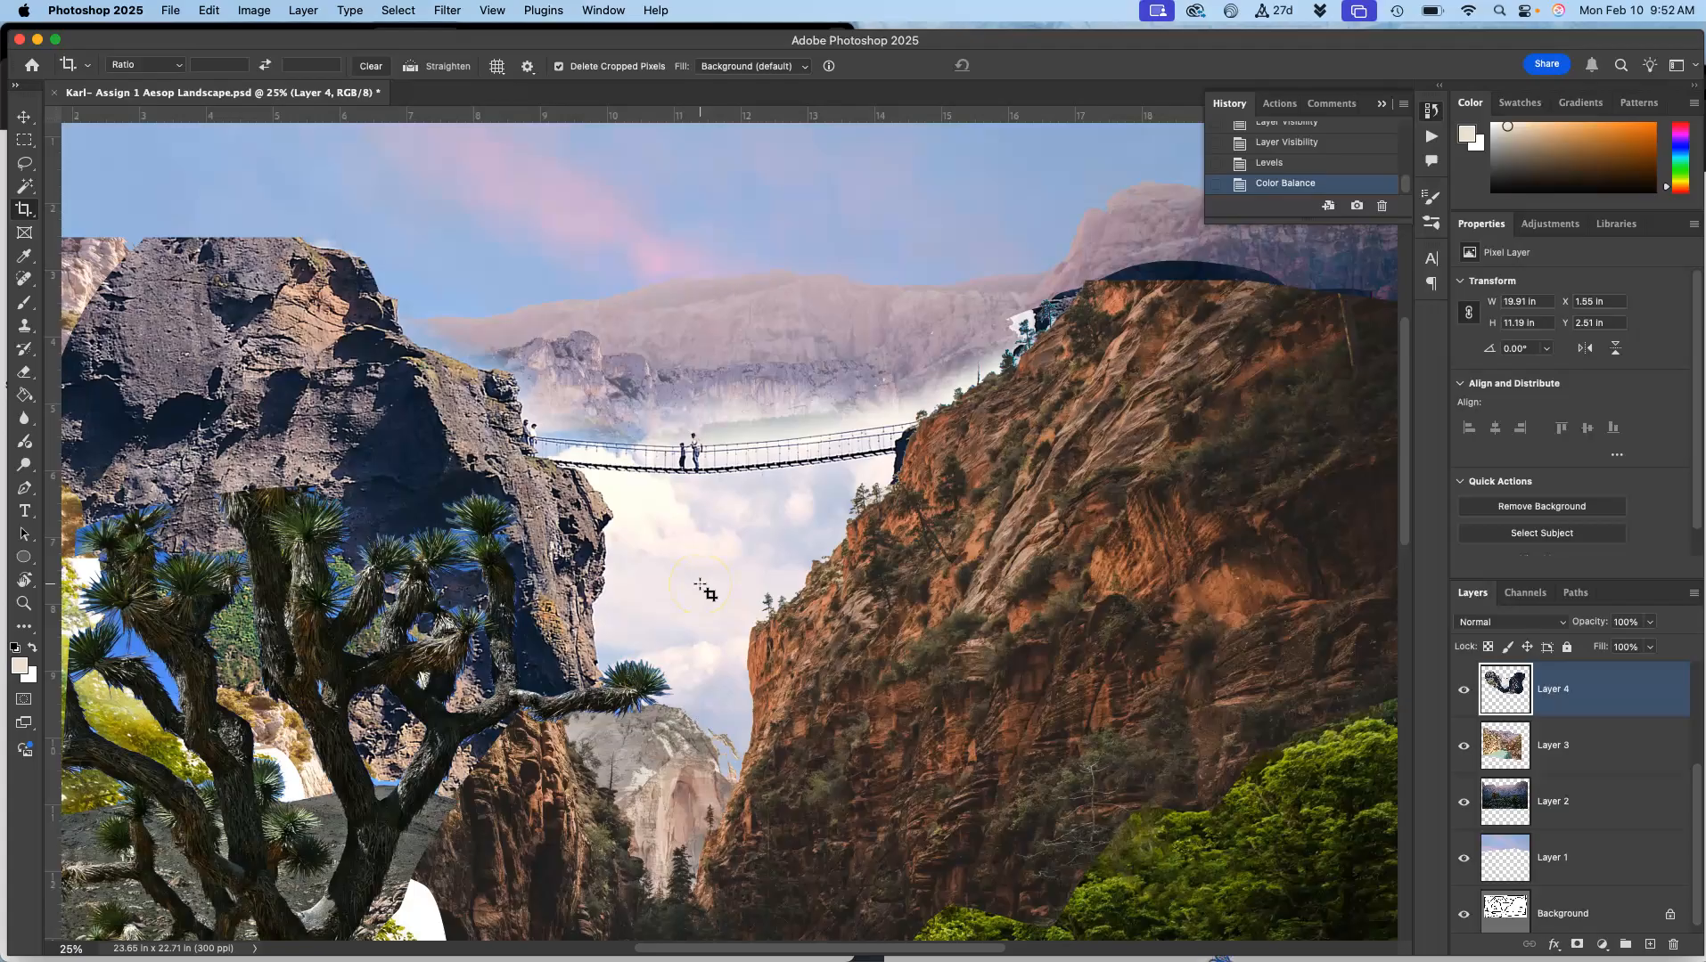
scroll(702, 589, right, 3)
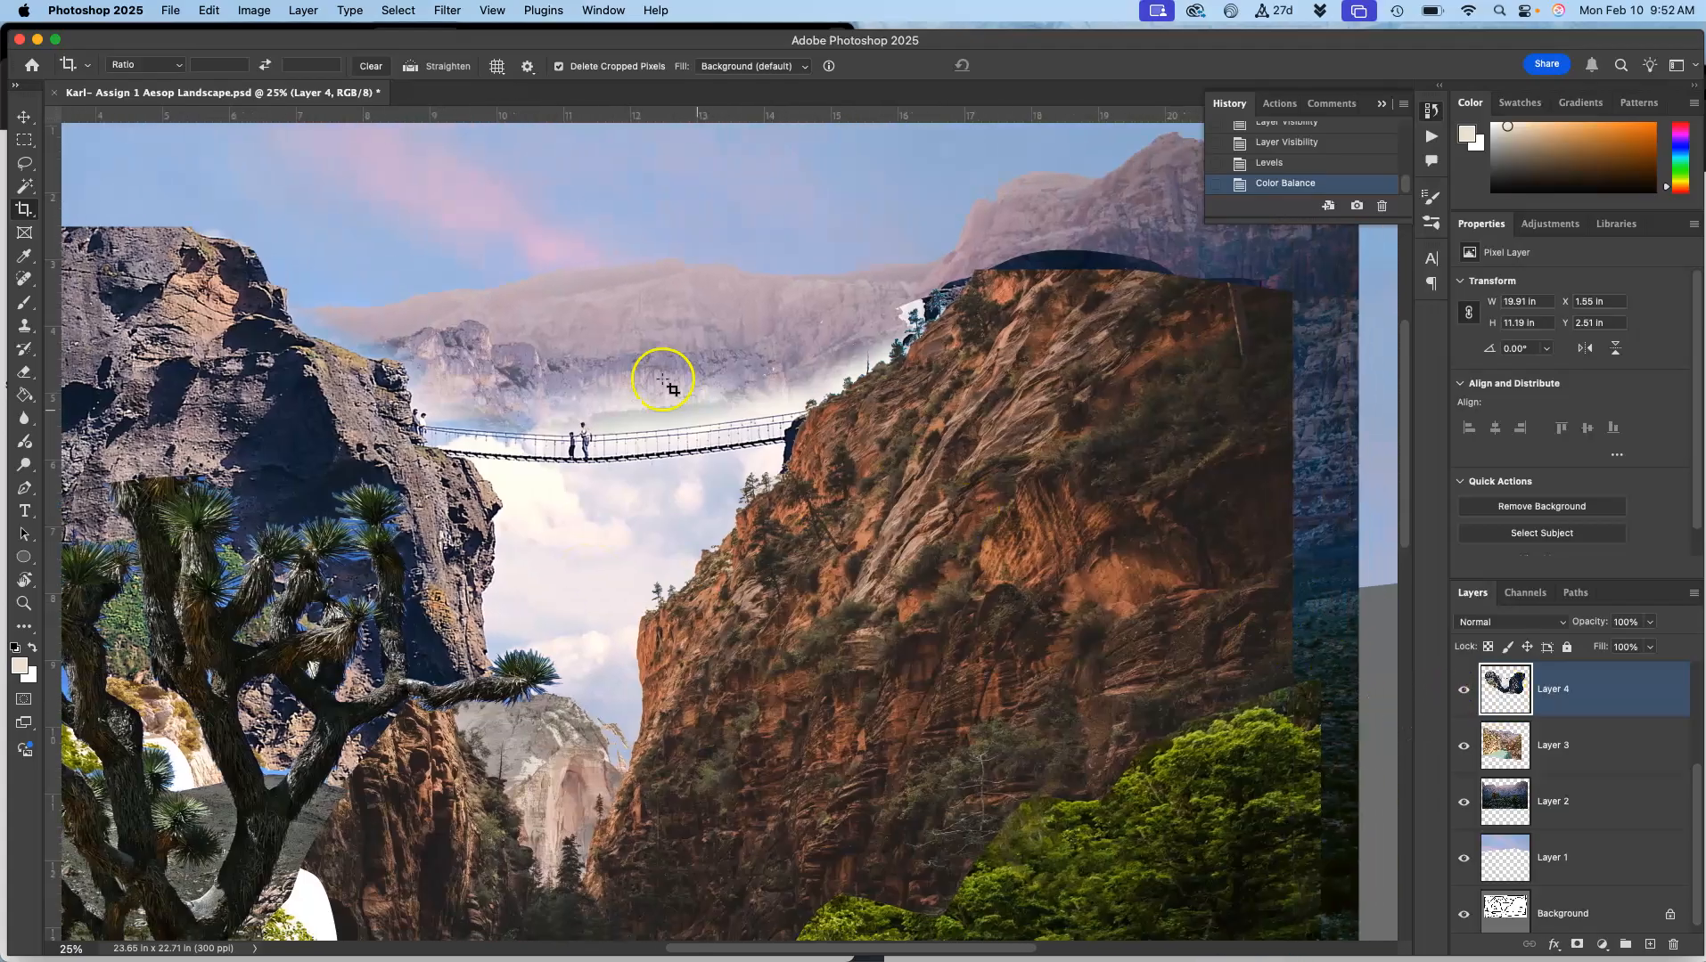
- Open Hue/Saturation on Layer 4, try a hue of +180, and settle on -2
click(253, 11)
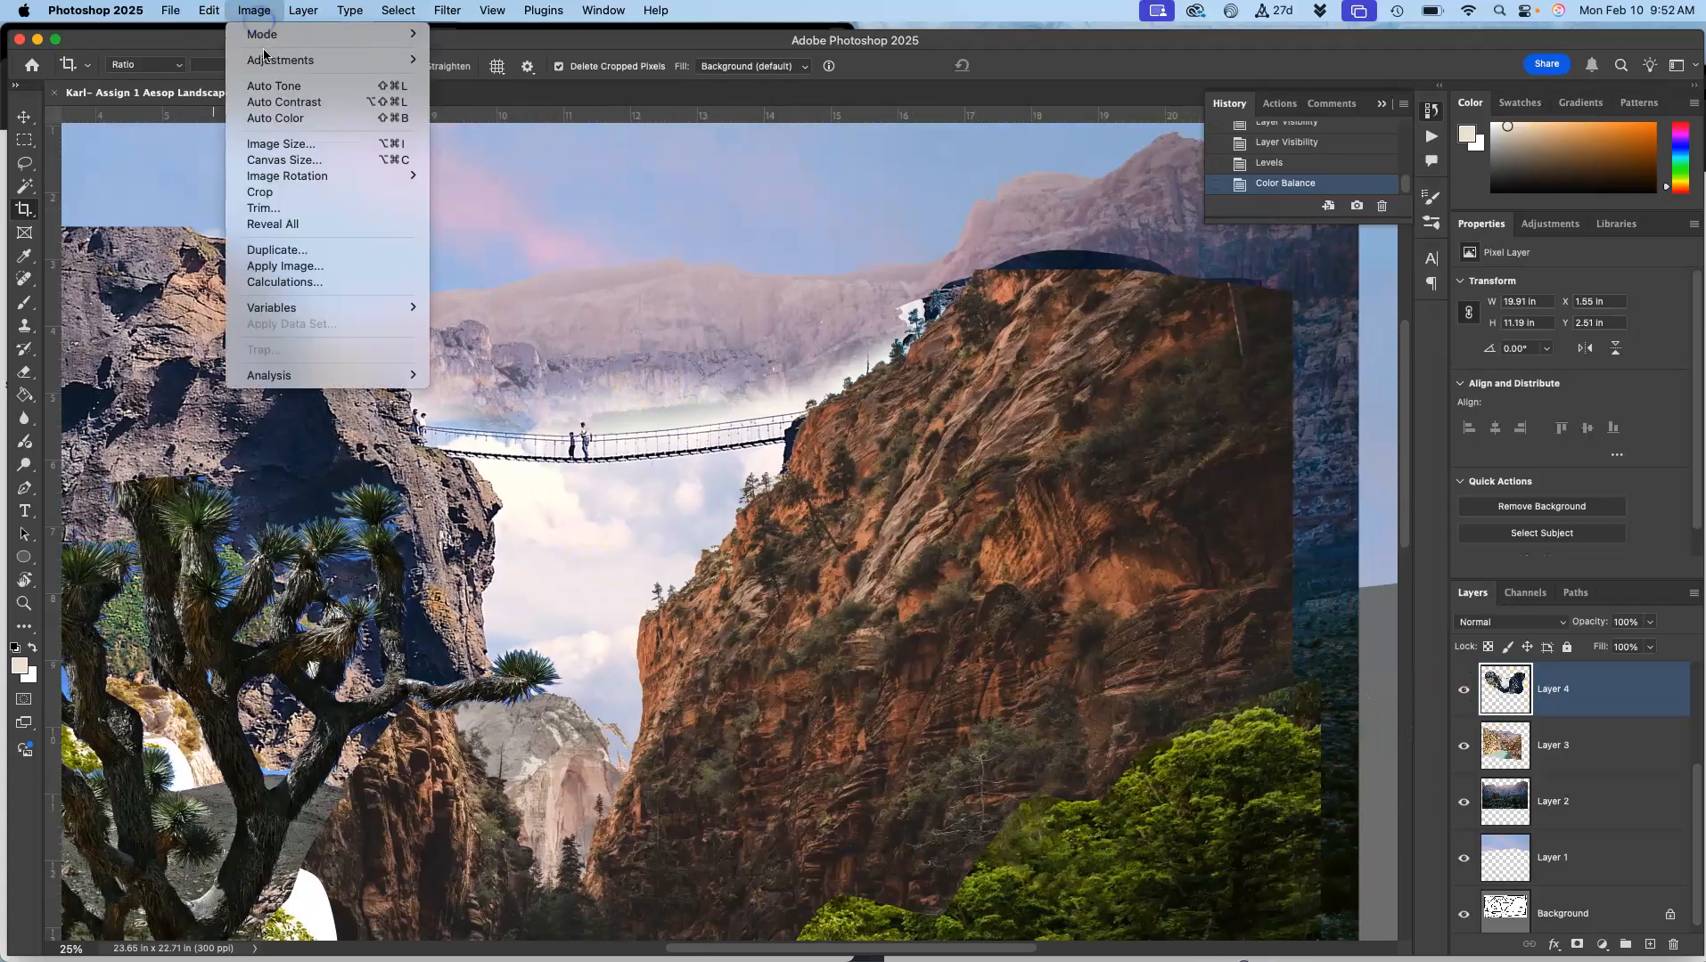
mouse_move(265, 65)
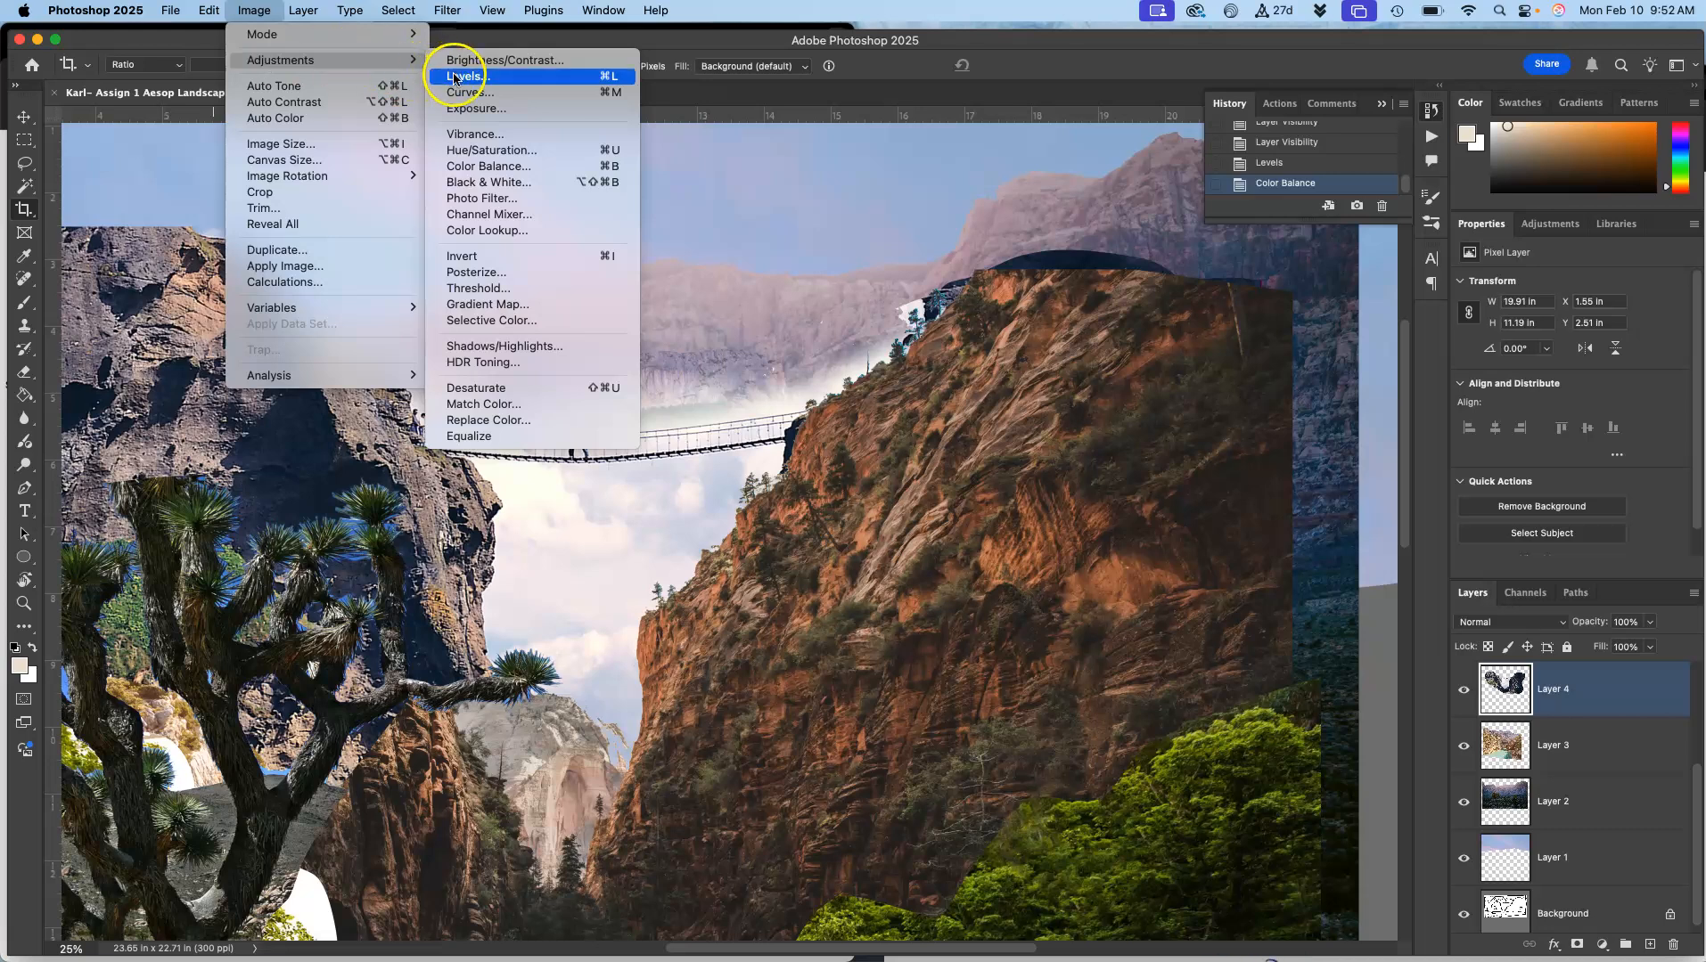
click(490, 149)
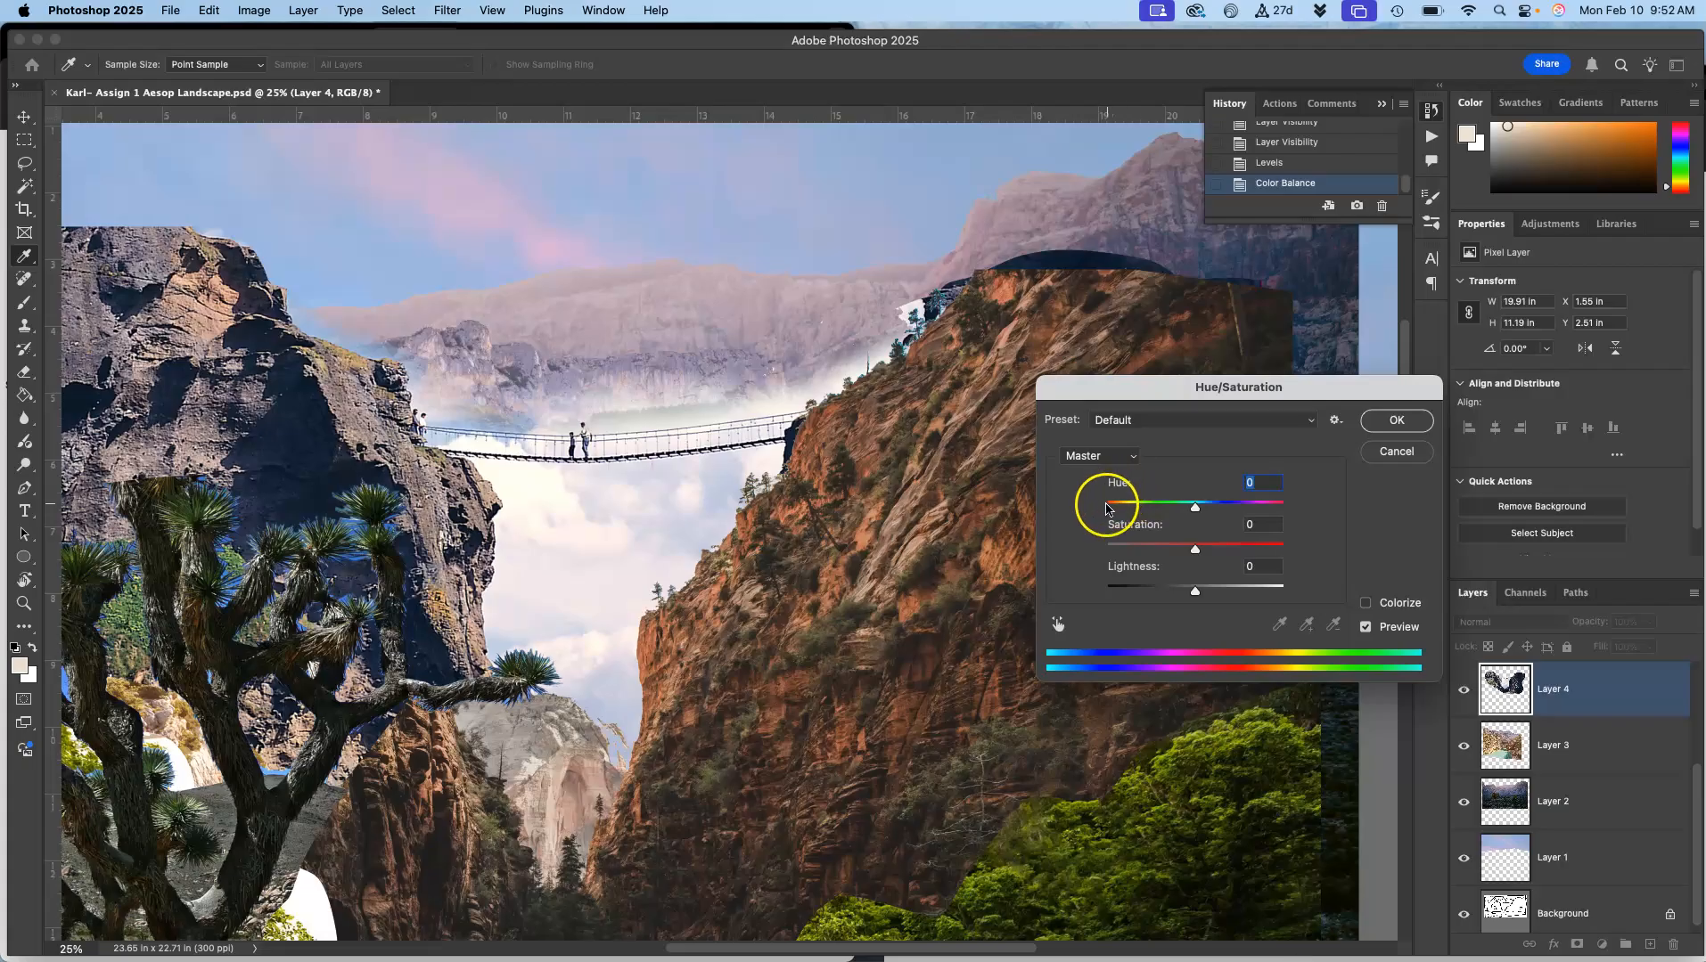
drag(1195, 508, 1288, 506)
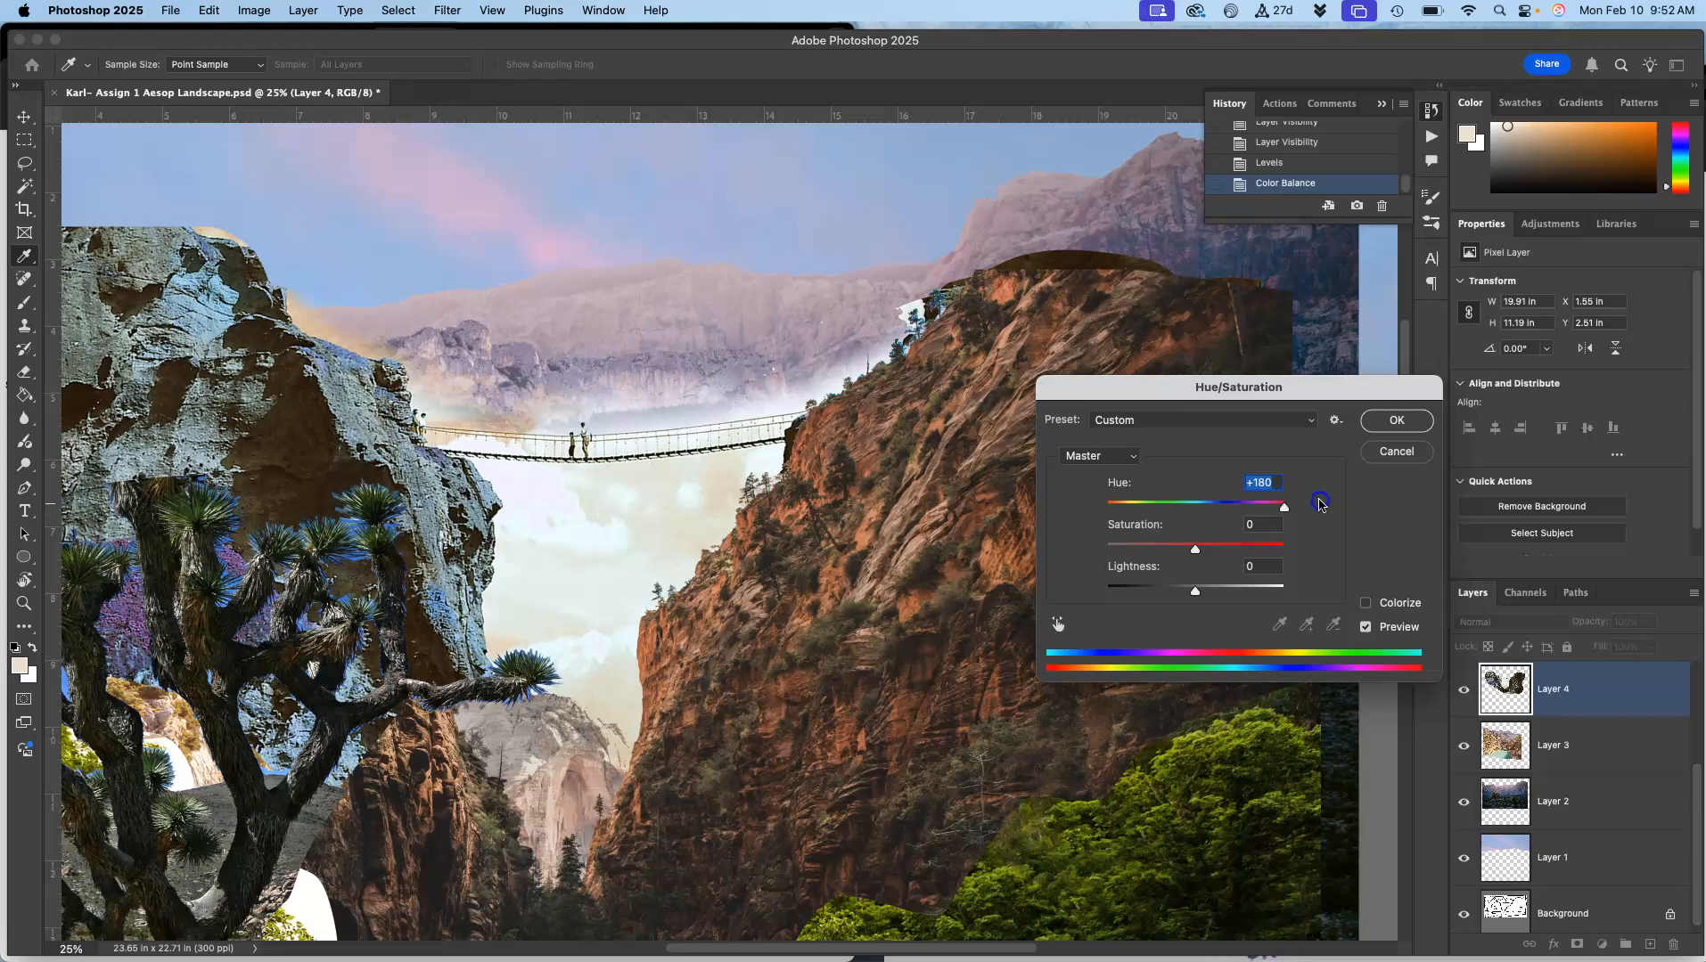
drag(1318, 504, 1097, 523)
drag(1106, 509, 1197, 520)
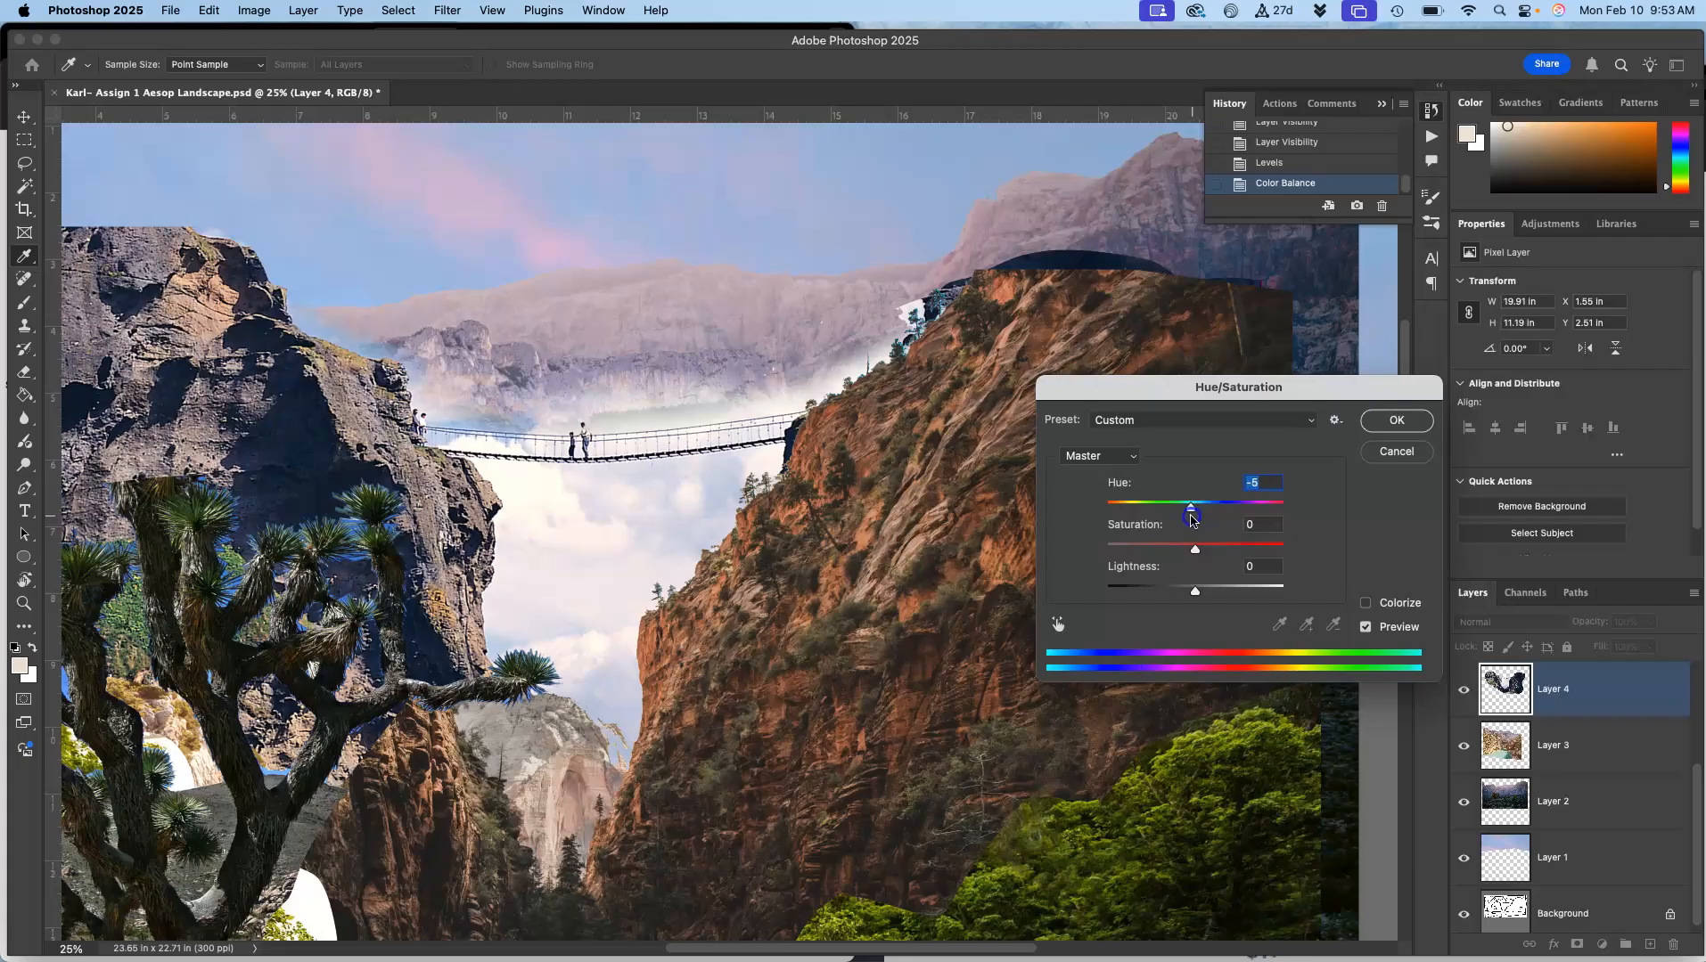
drag(1182, 522, 1208, 517)
key(super+minus)
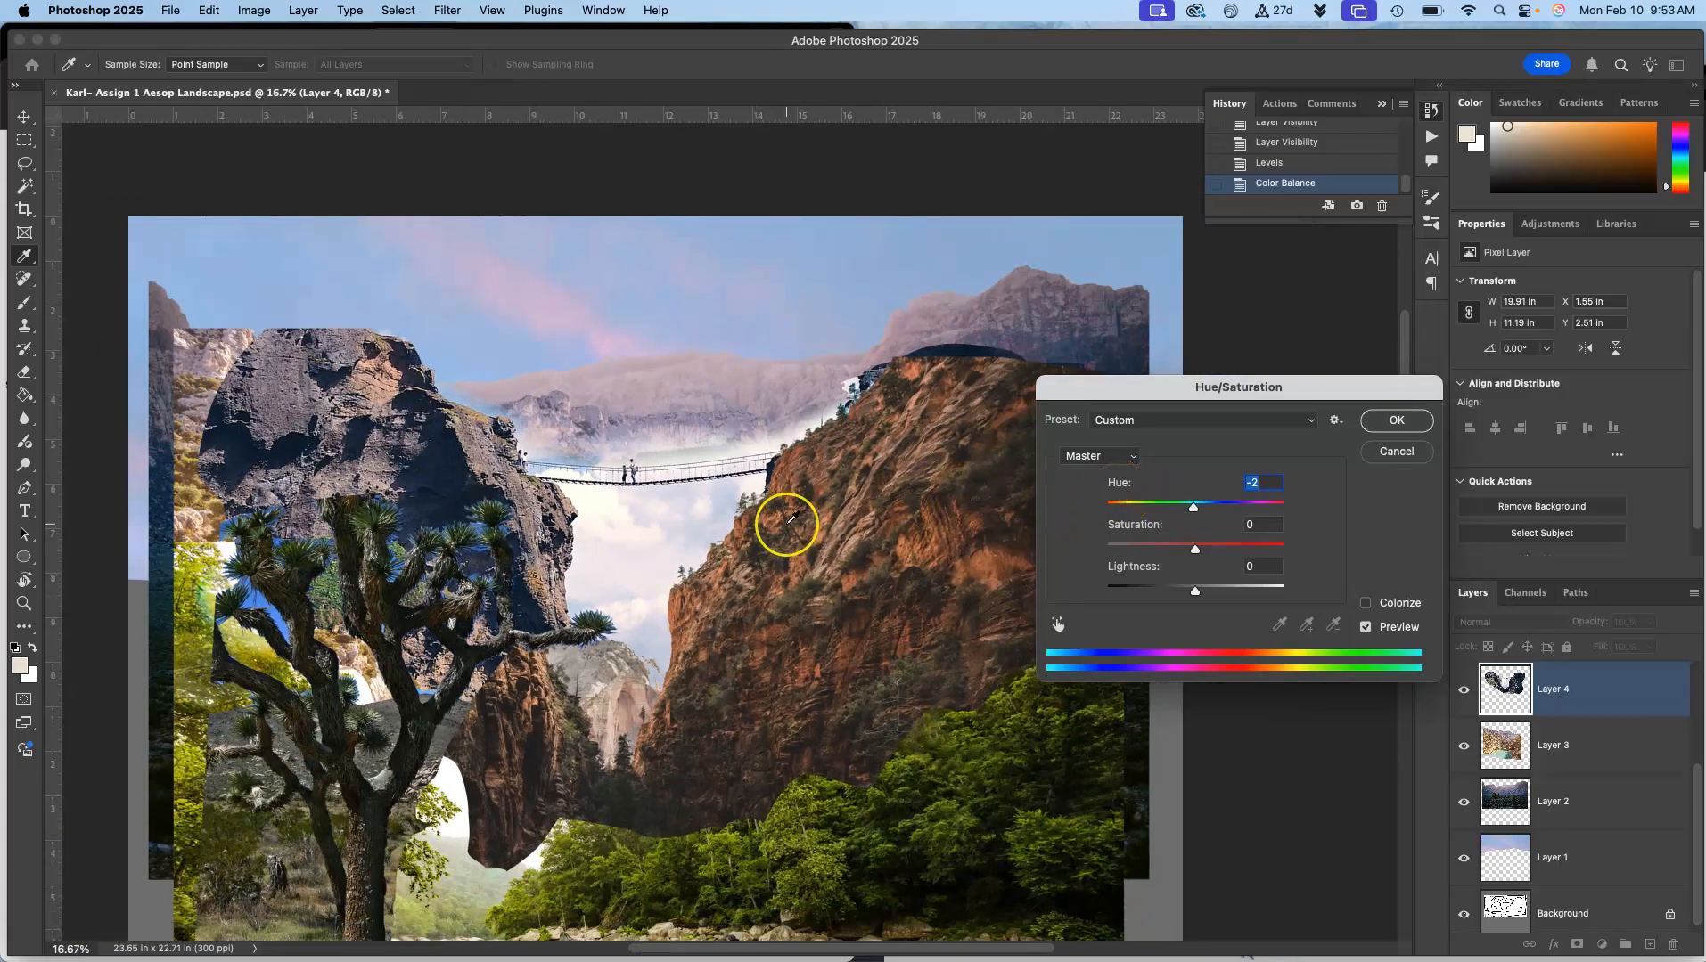
- Try saturations of +100 and -100 on Layer 4, and settle on +10
scroll(792, 517, down, 3)
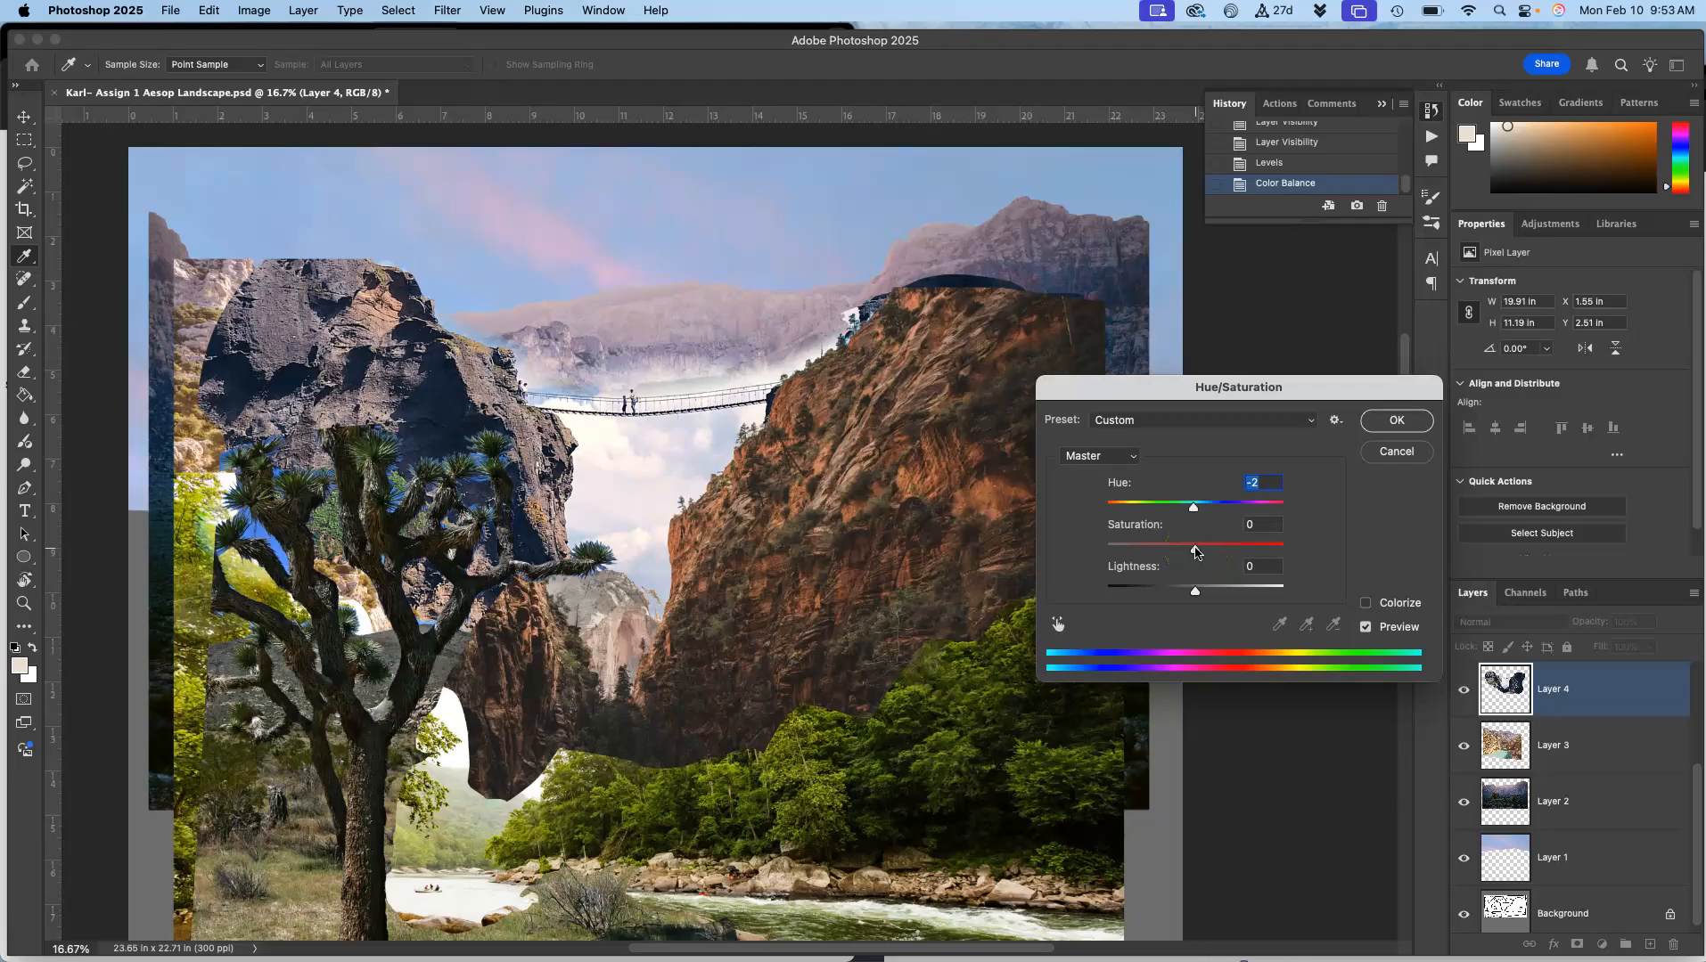
drag(1196, 551, 1302, 552)
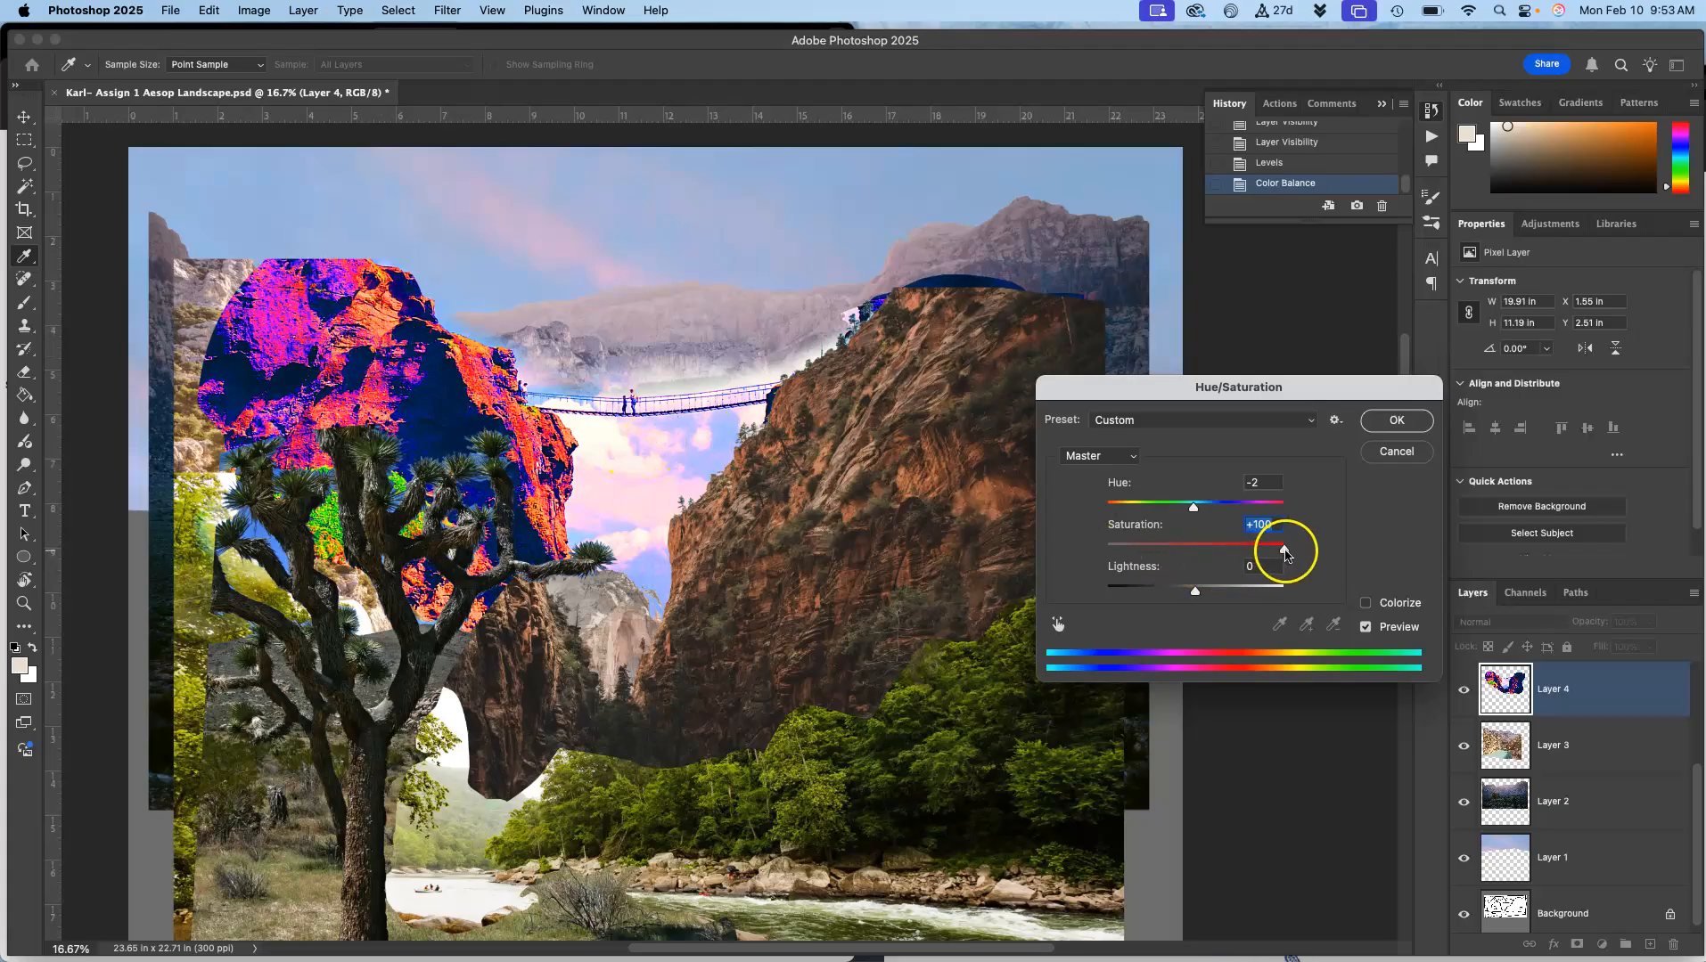
drag(1267, 550, 1038, 571)
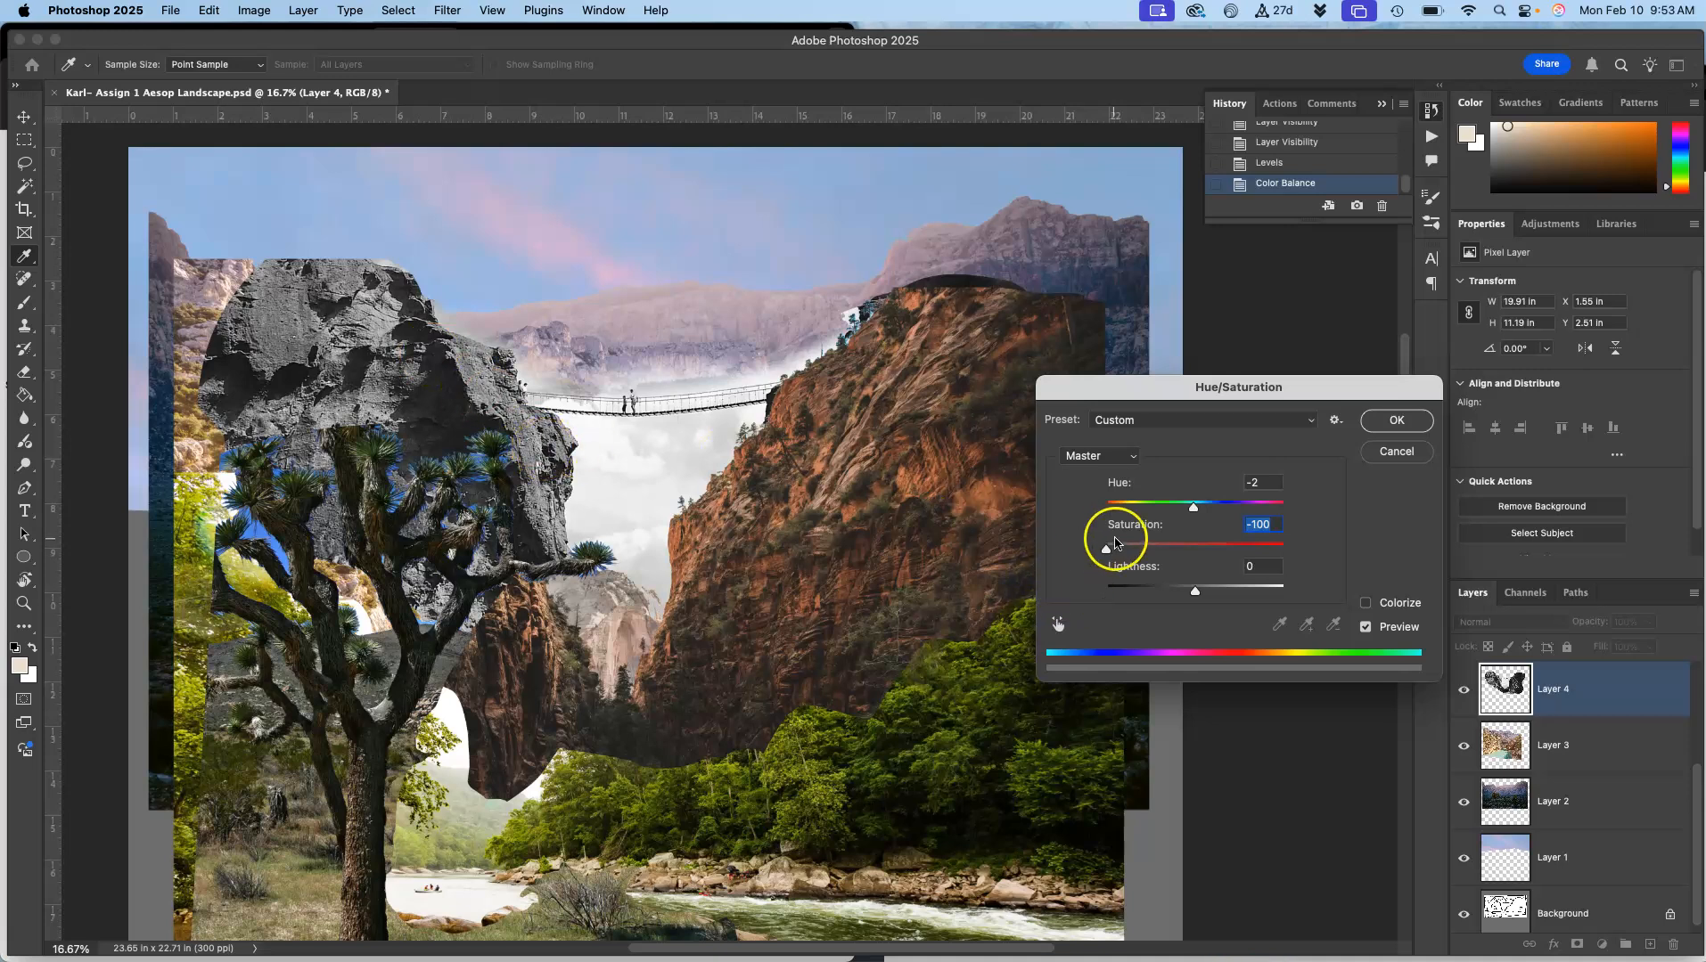
drag(1107, 554, 1201, 551)
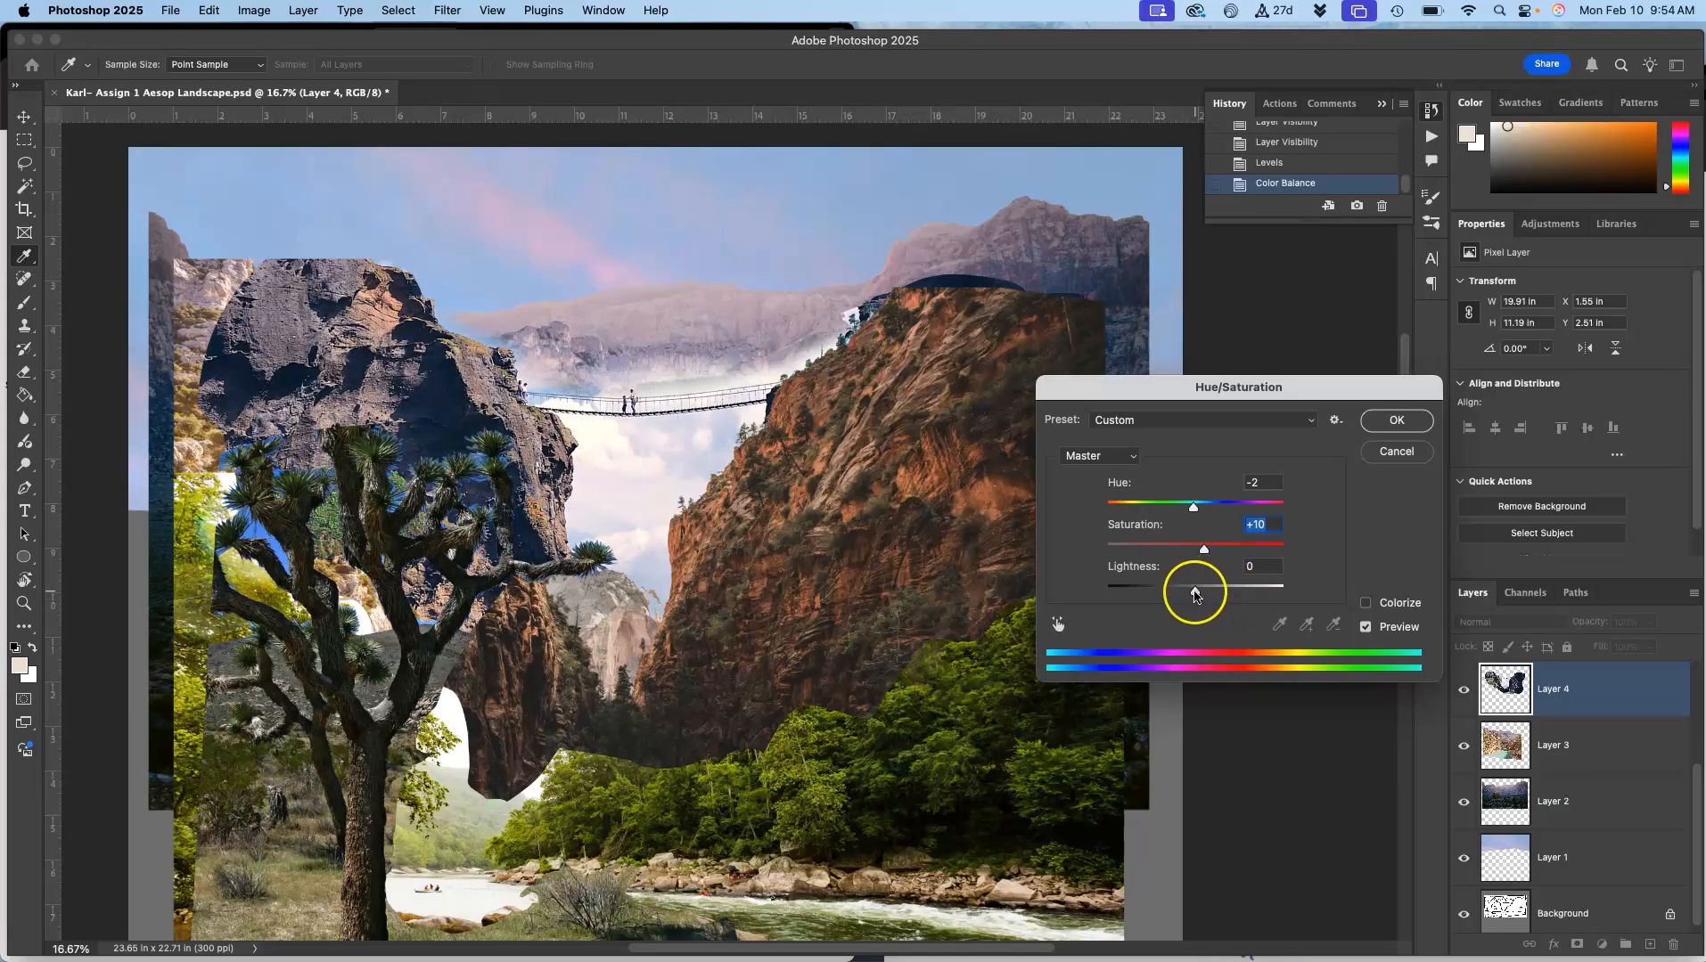
- Try shifting the lightness, return it to 0, and apply the Hue/Saturation adjustment to Layer 4
mouse_move(1194, 595)
mouse_down()
mouse_move(1232, 595)
mouse_move(1135, 606)
mouse_move(1191, 607)
mouse_up()
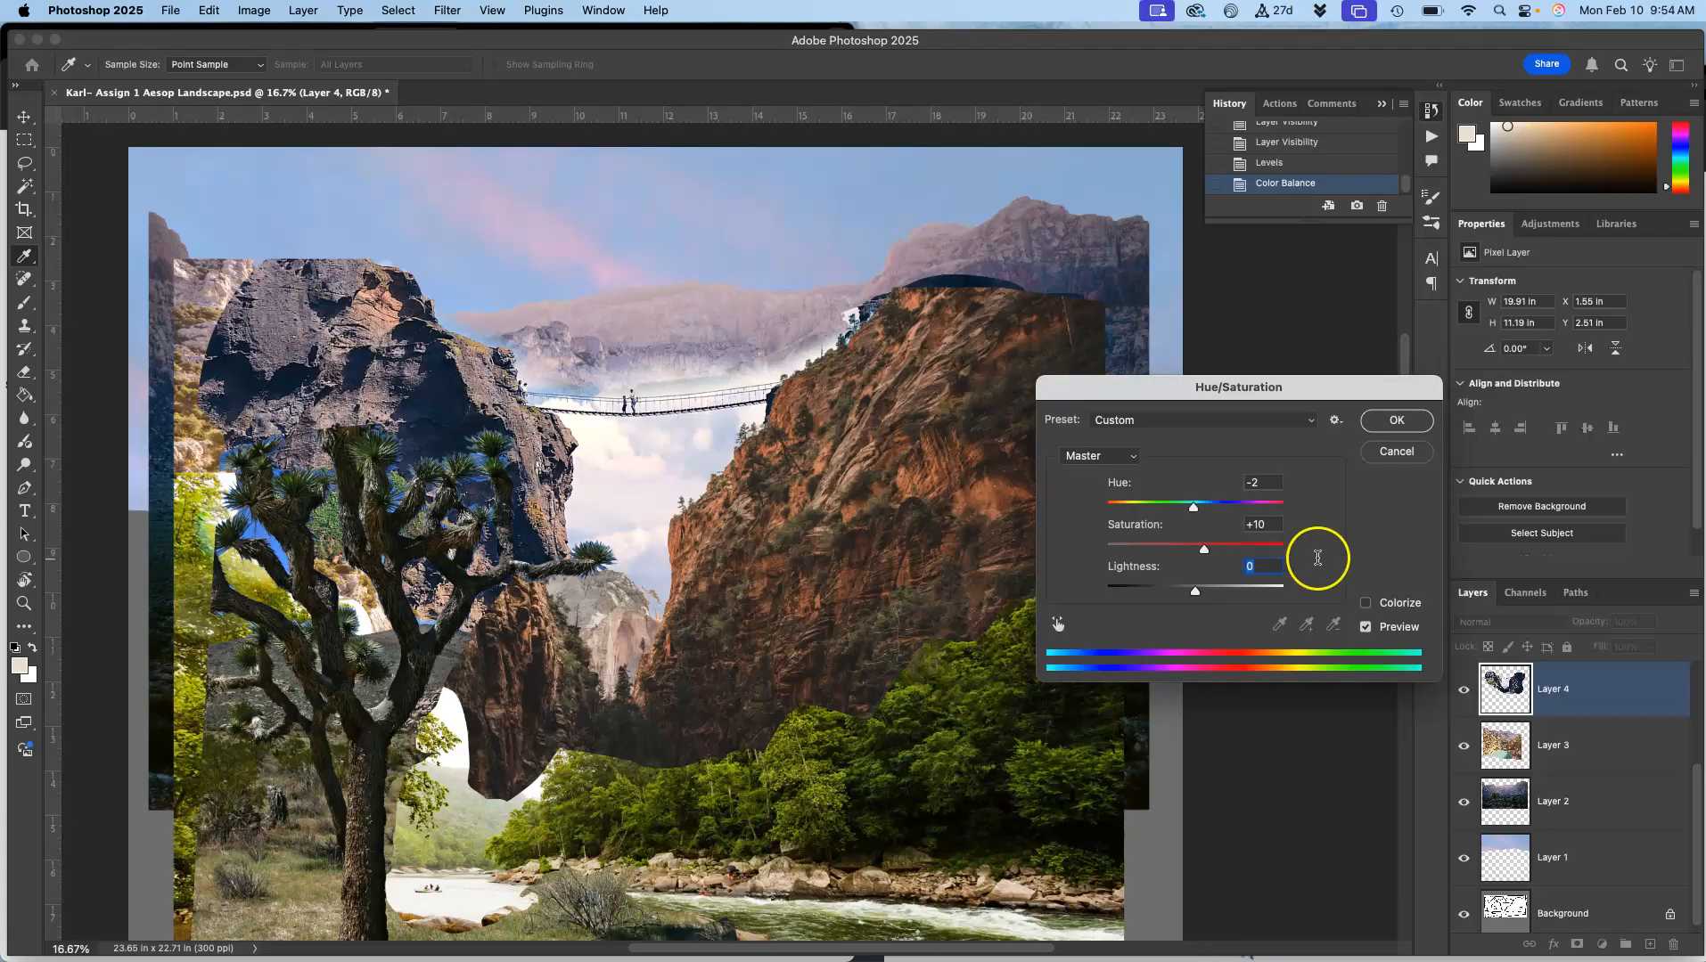
click(1396, 419)
key(c)
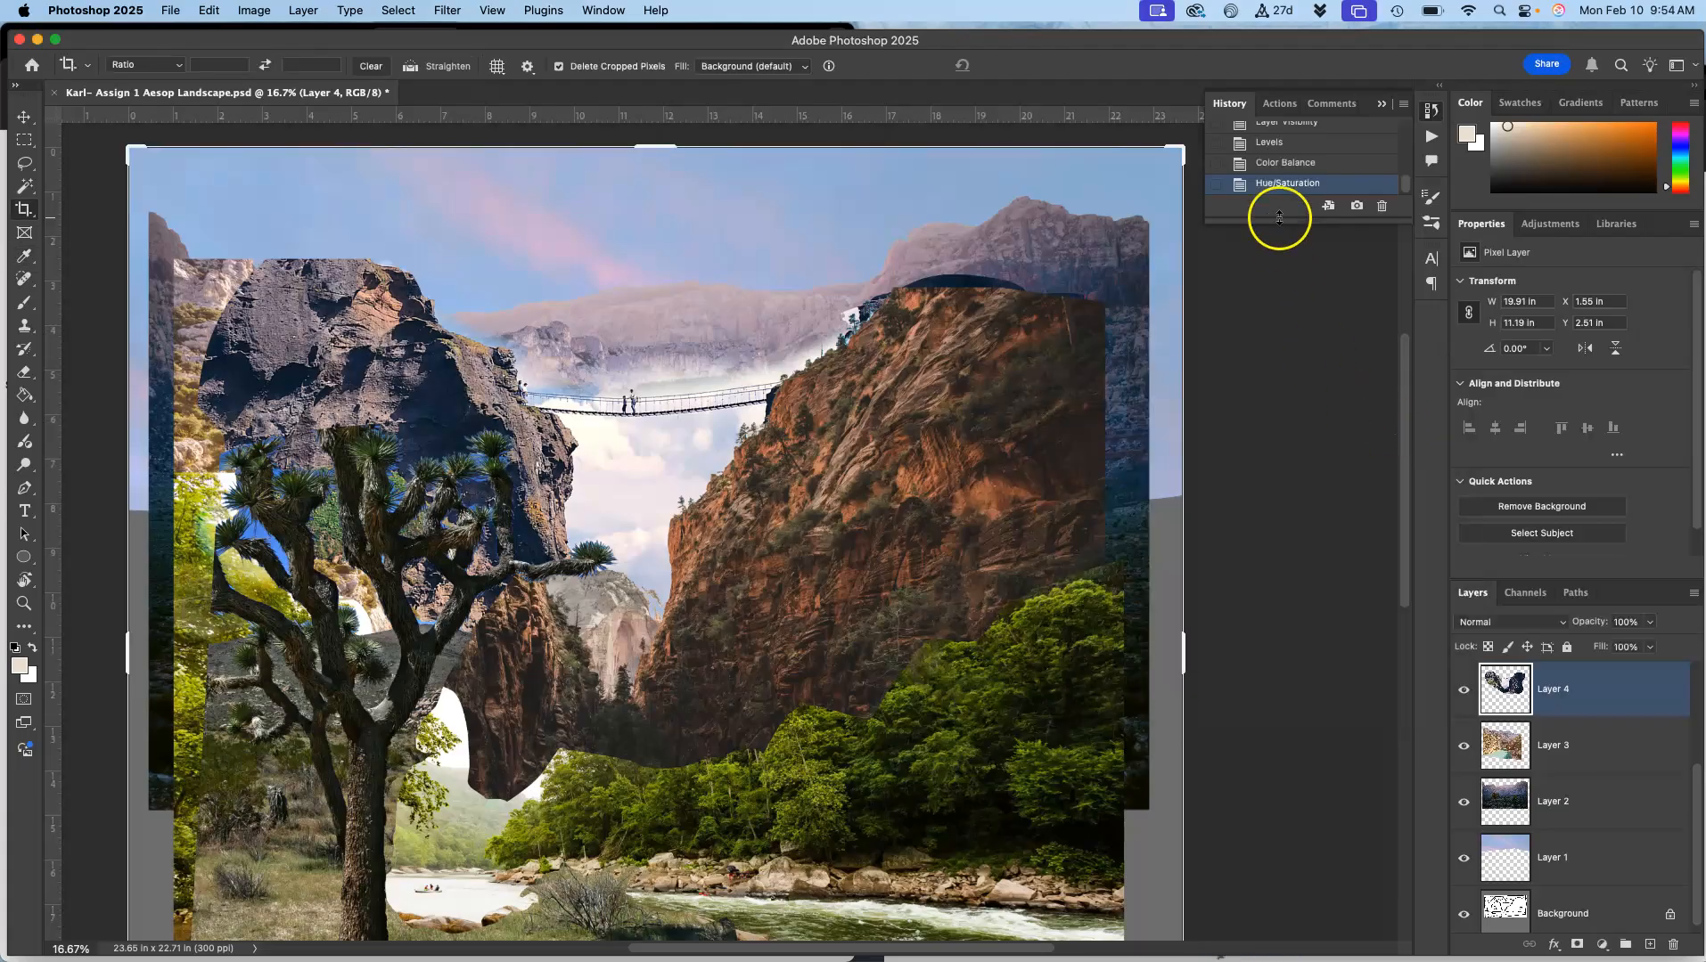
- Step through the history states from before Levels through Color Balance to Hue/Saturation, comparing Layer 4's look in each
click(1278, 129)
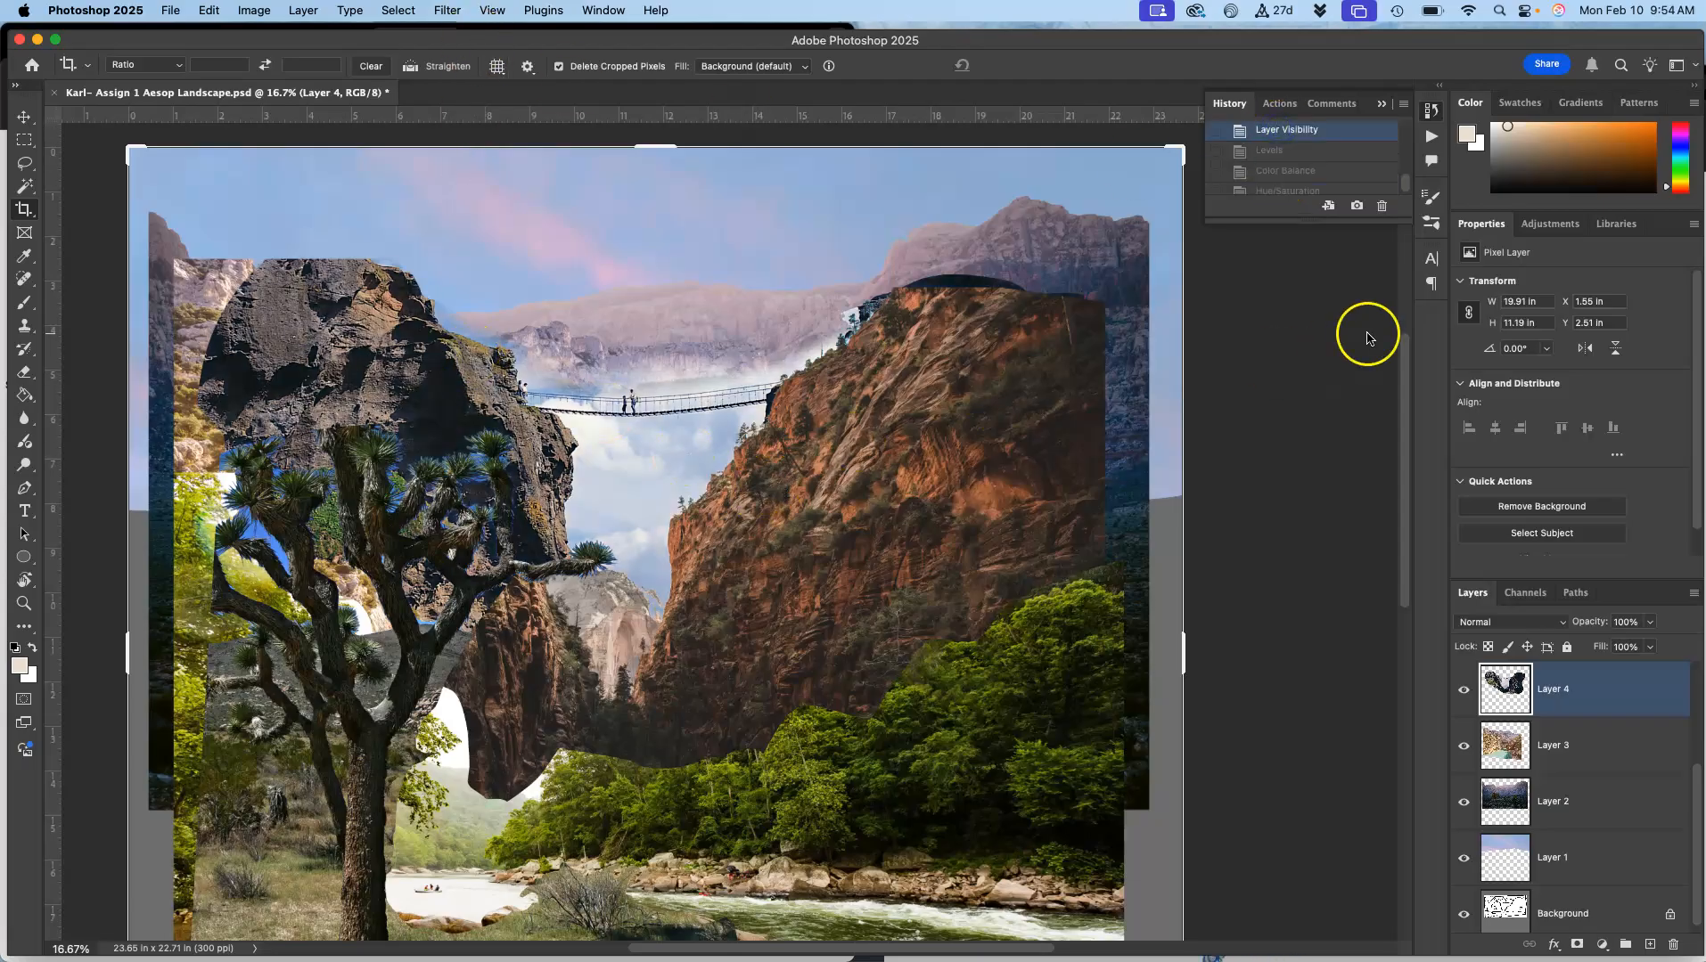
click(1280, 151)
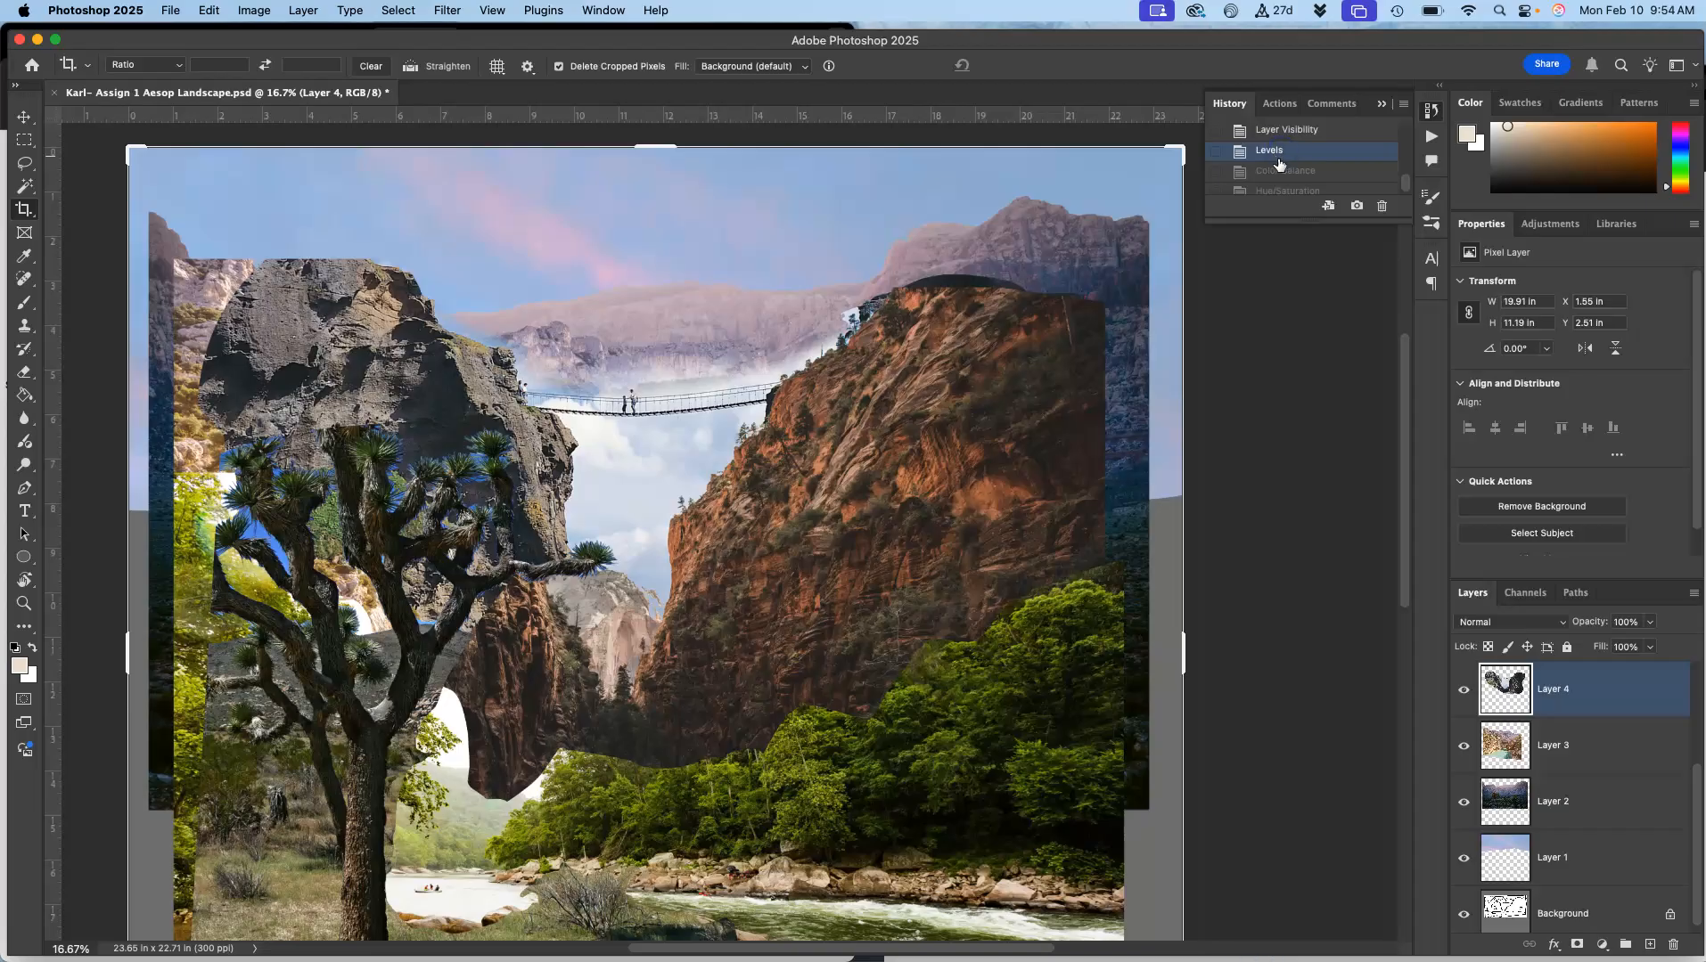
click(1279, 171)
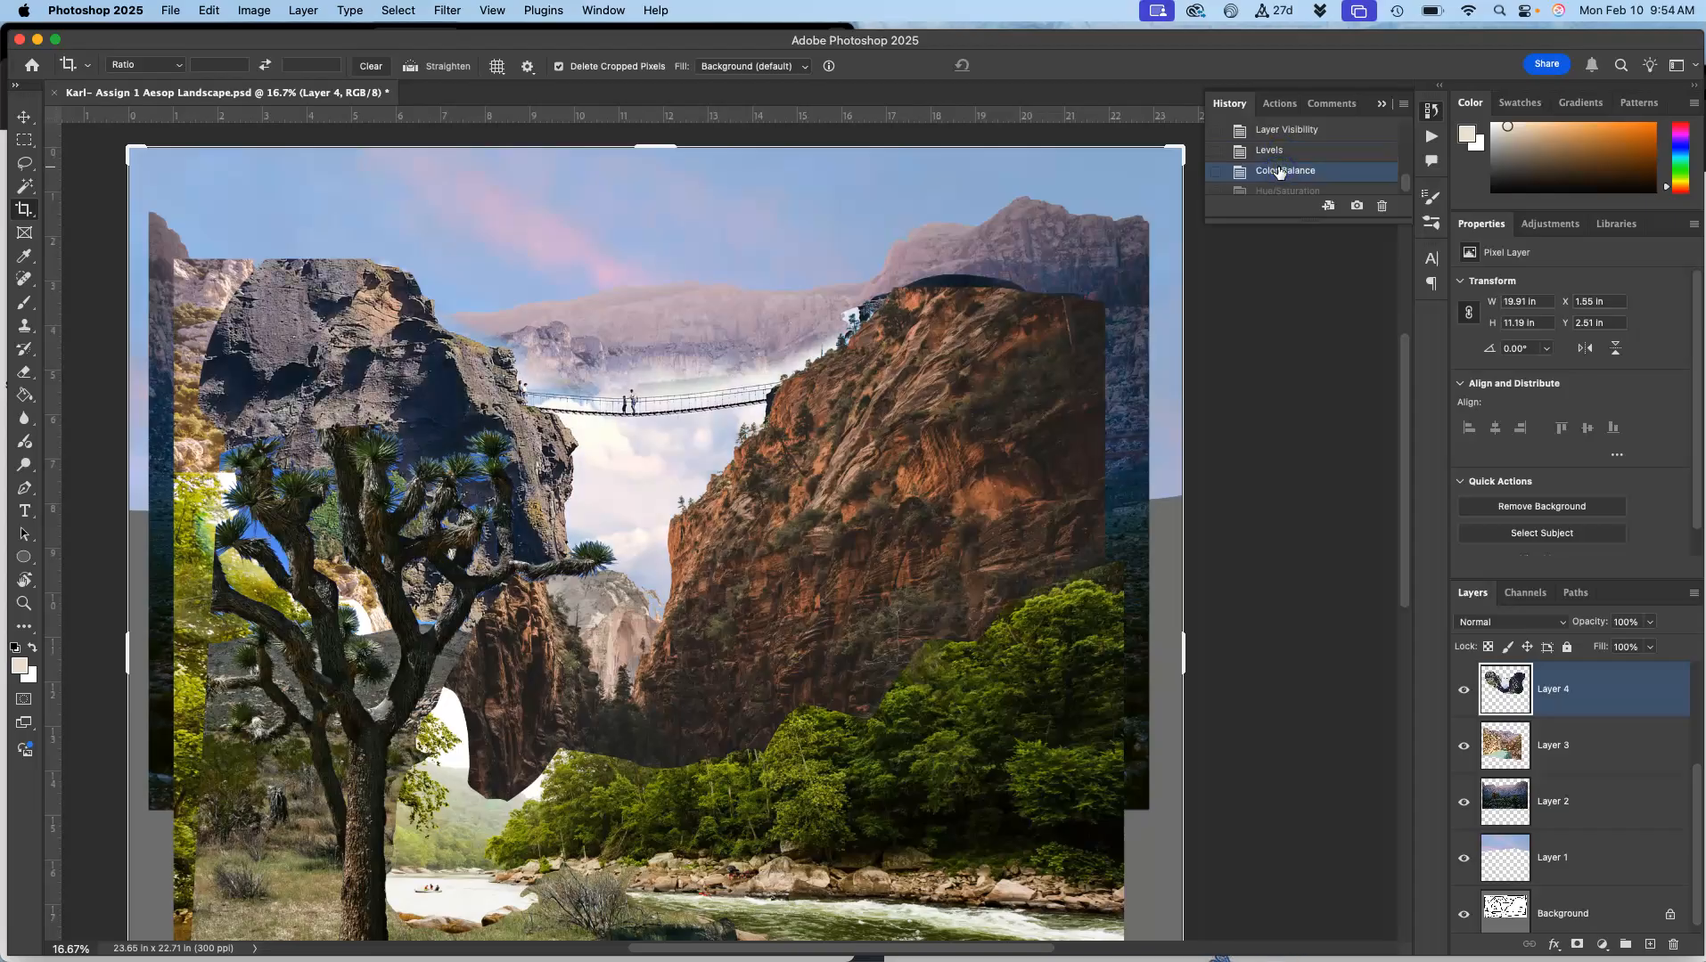
click(1274, 192)
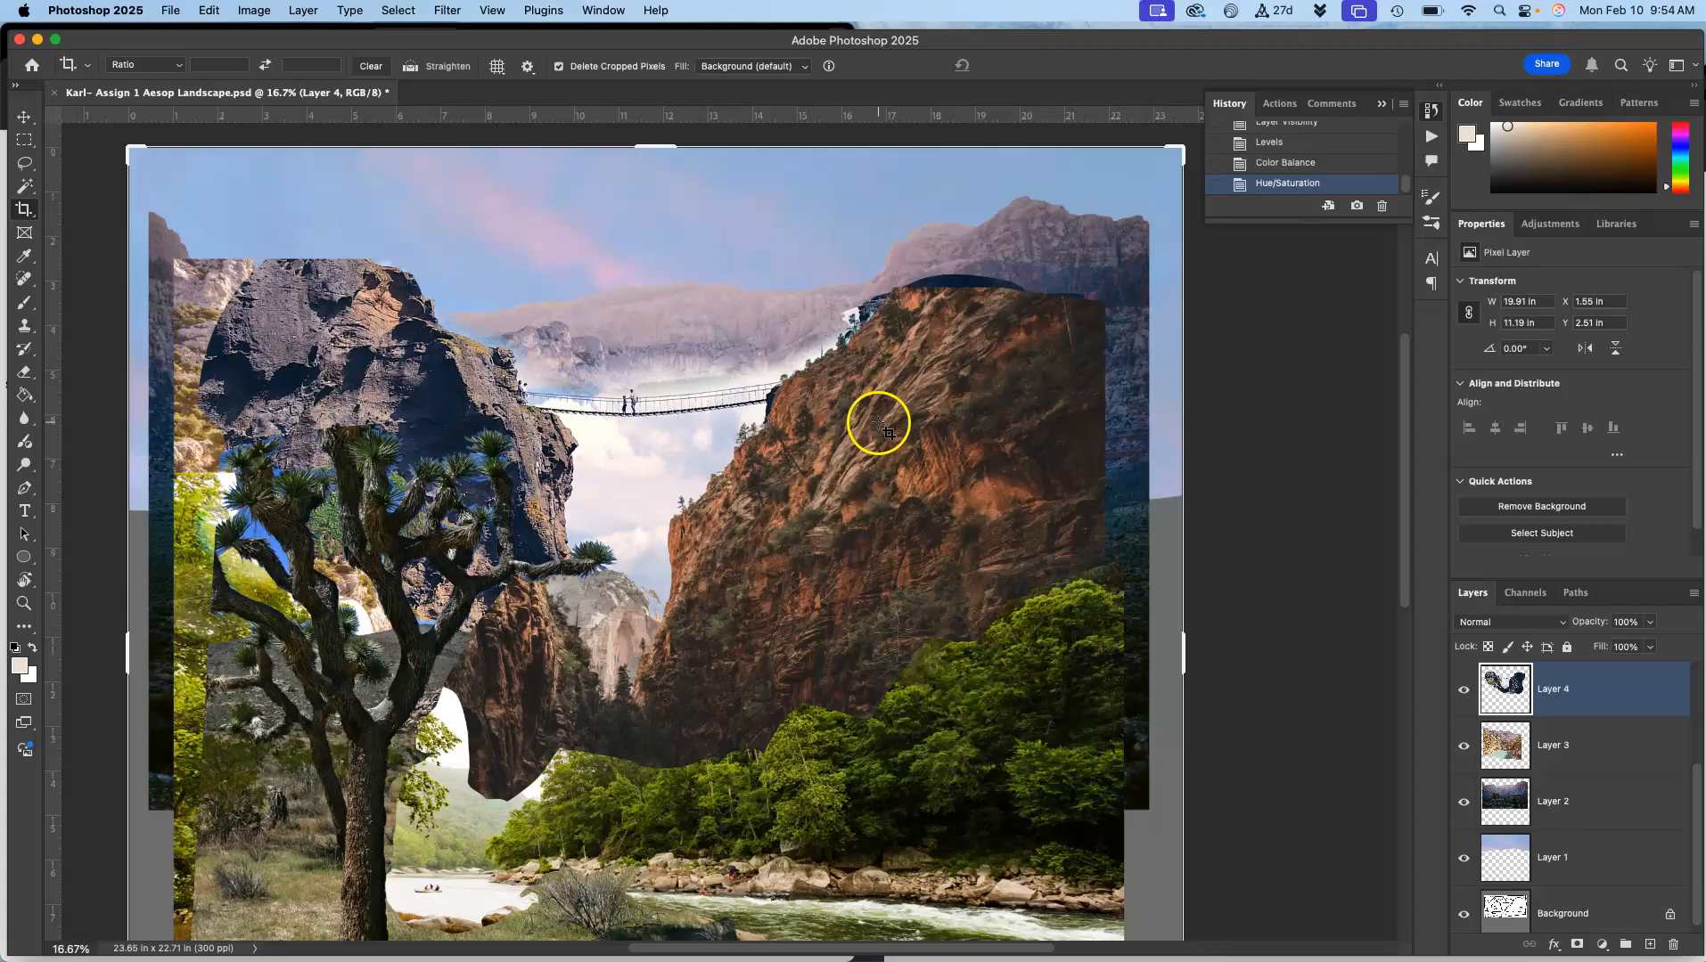
- Examine the adjusted cliff and rope bridge up close against the sky and distant mountains
key(super+plus)
key(super+plus)
key(super+plus)
key(super+plus)
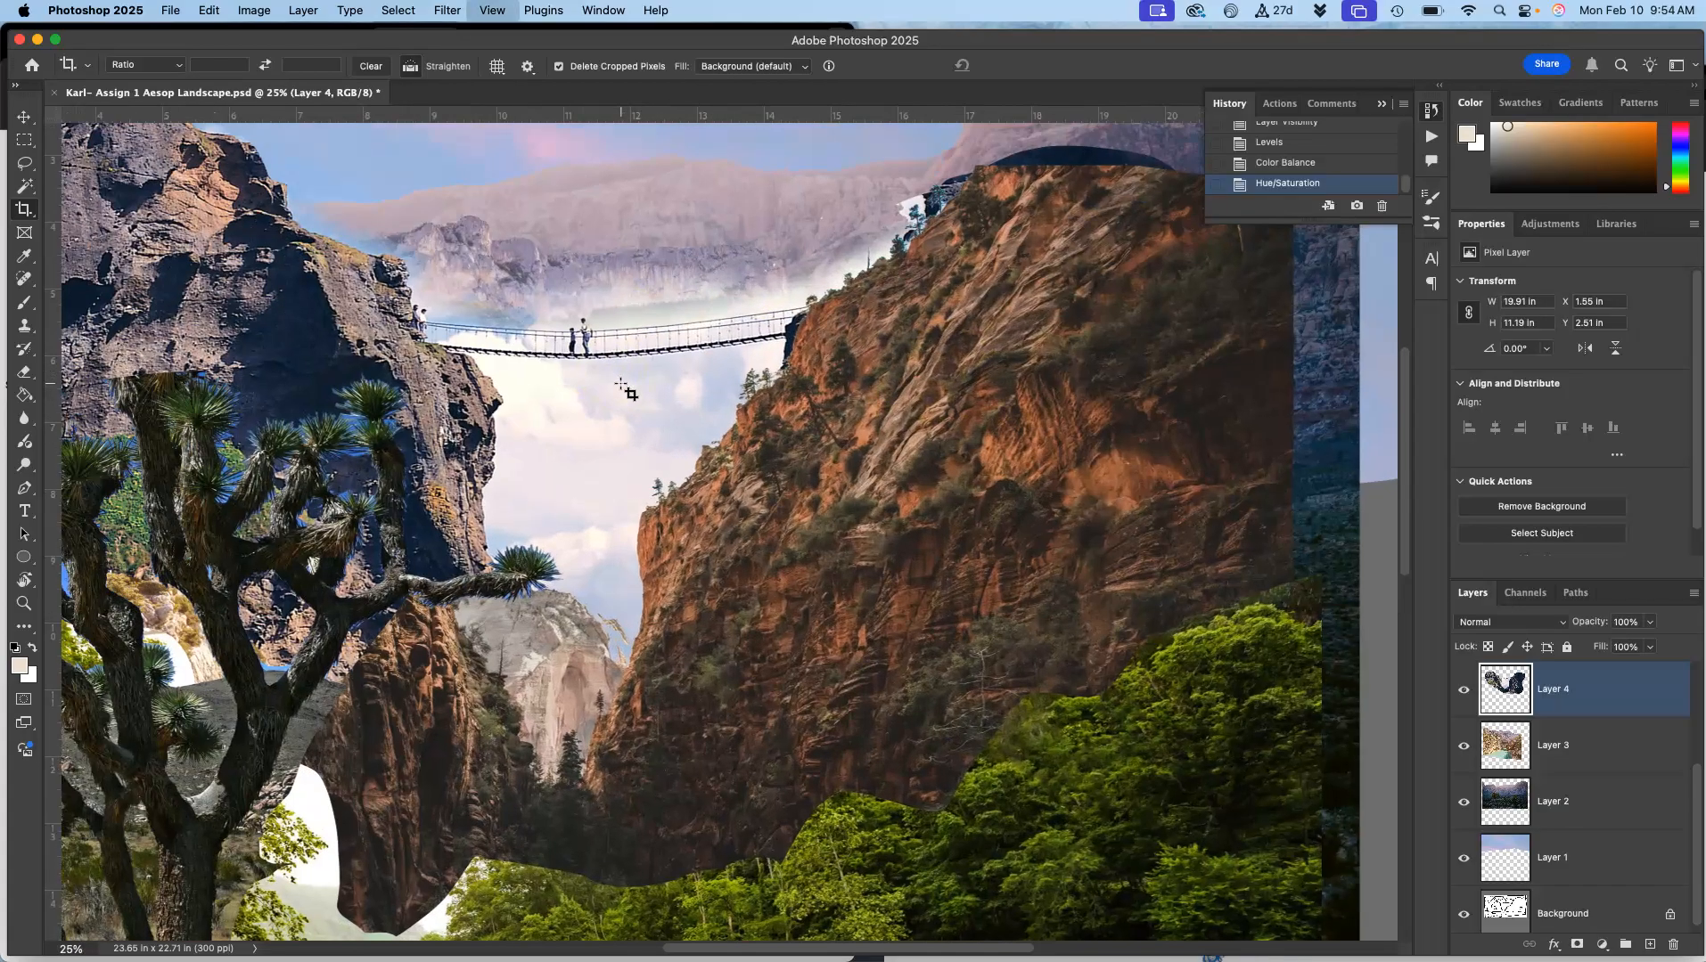
scroll(621, 383, up, 8)
scroll(621, 383, left, 10)
scroll(621, 383, up, 3)
scroll(621, 384, left, 3)
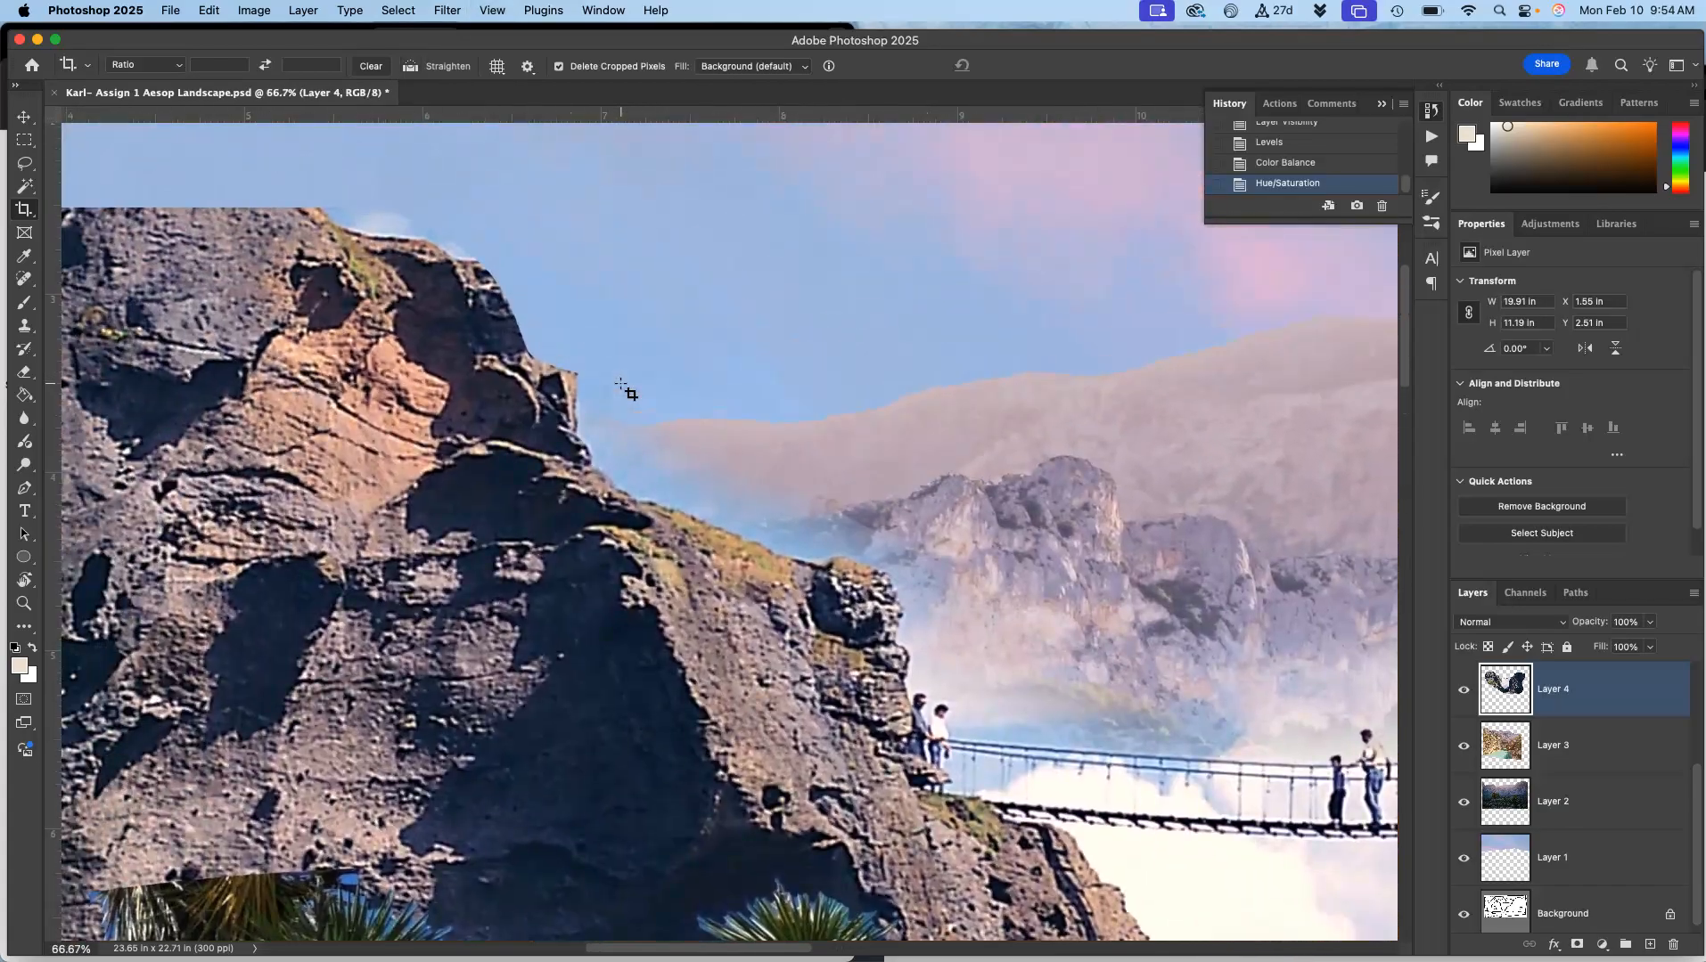
- Select the leftover sky beside the cliff's sloping edge on Layer 4 with the Magic Wand at tolerance 32
key(super+plus)
key(super+plus)
key(super+plus)
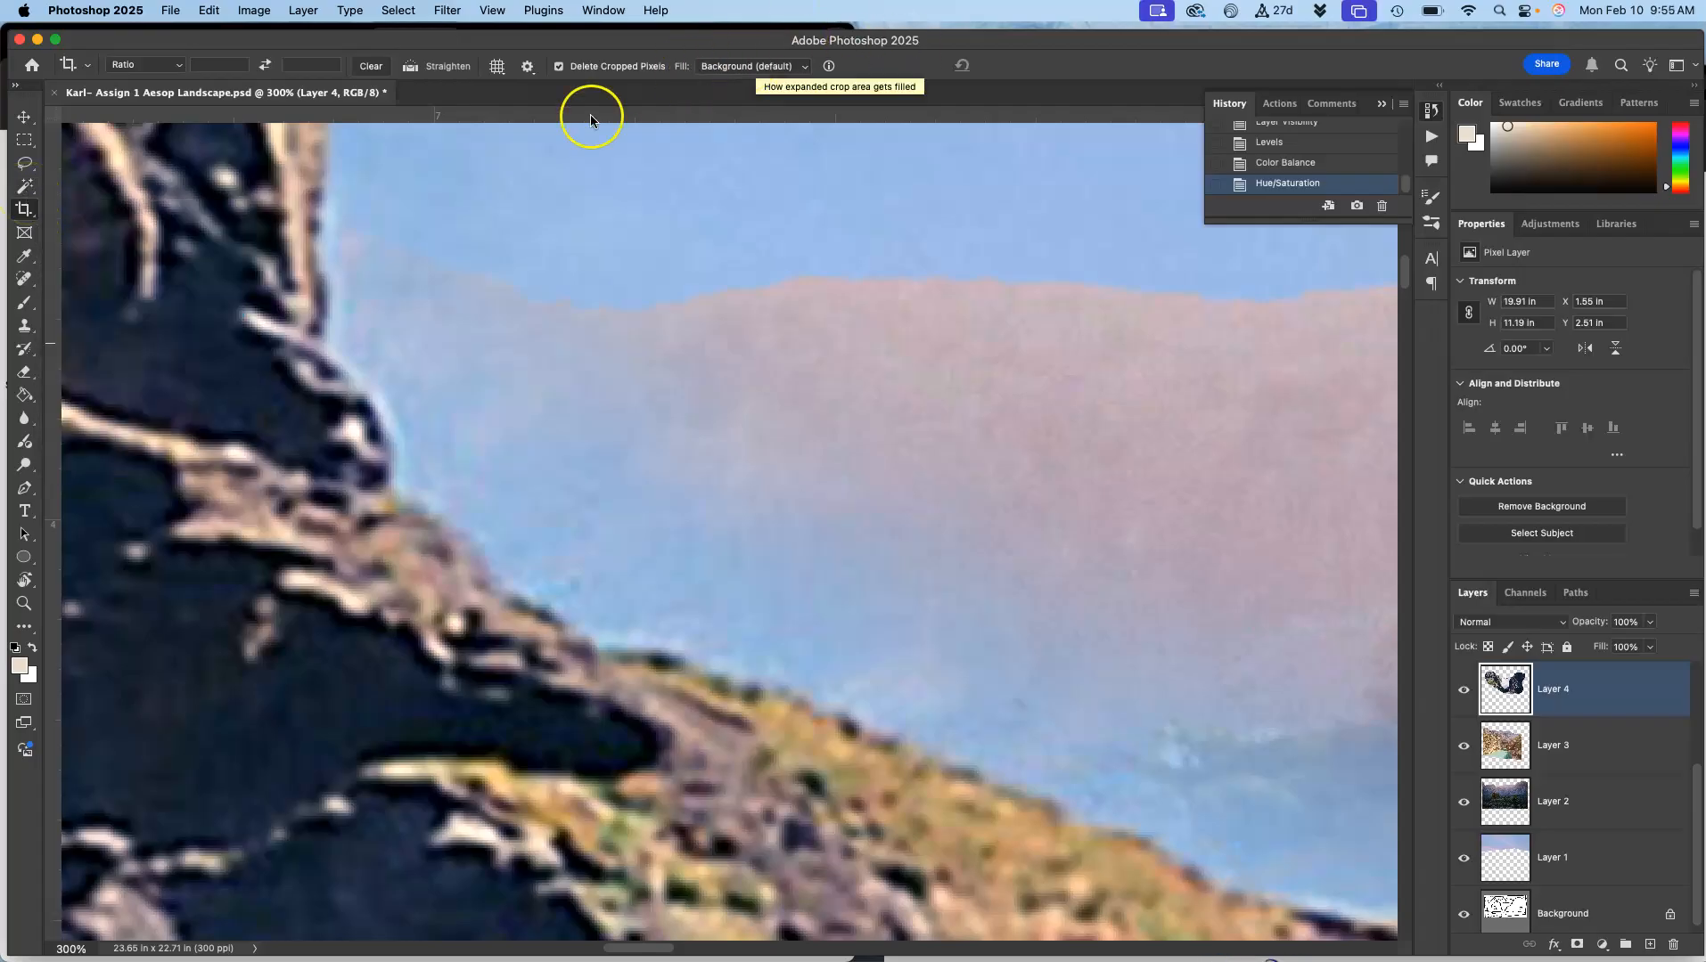
click(25, 187)
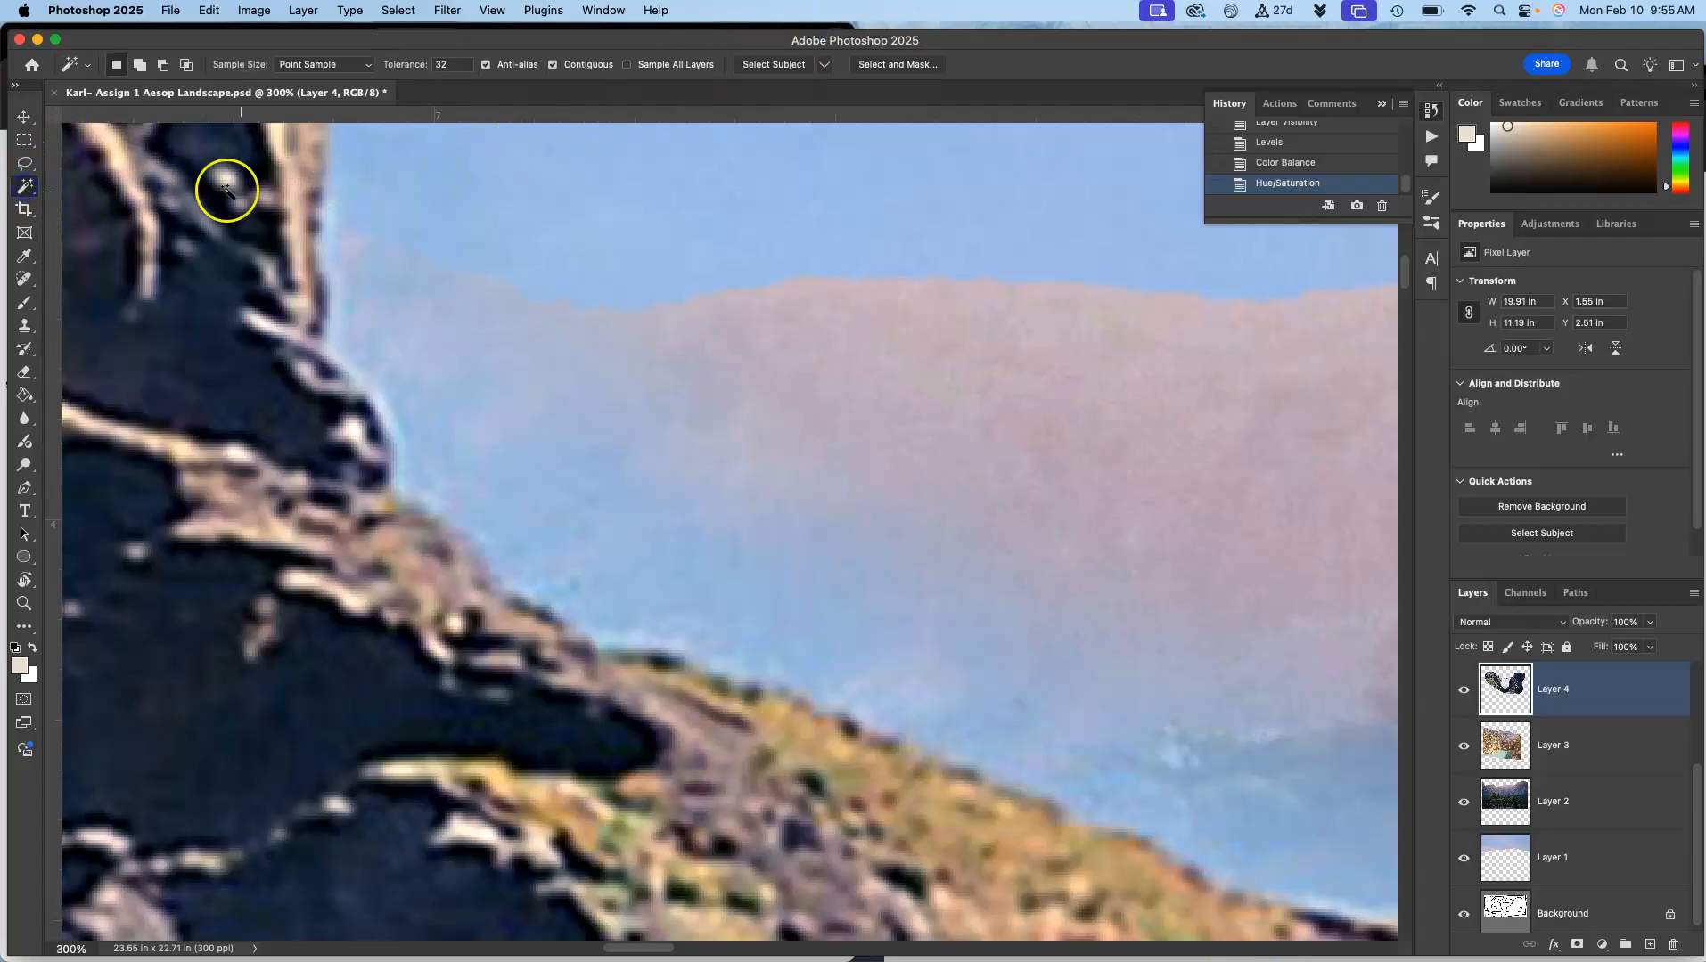
click(543, 553)
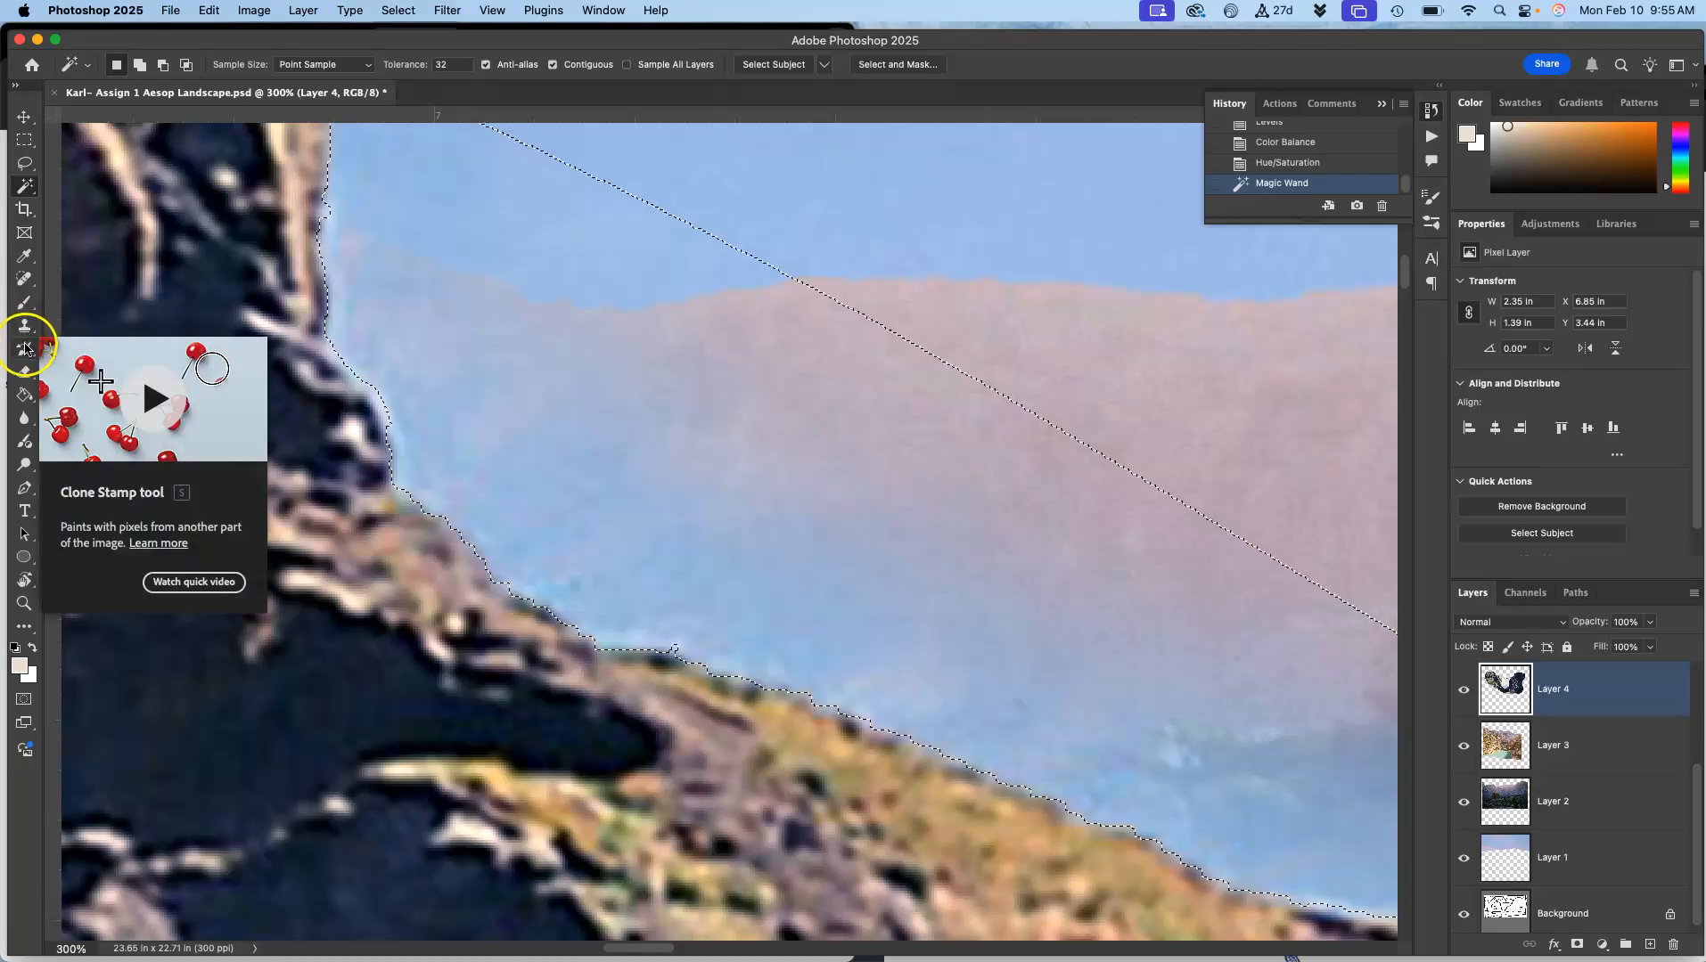
- Fade the selected leftover sky along the cliff's slope with the Eraser at 37% opacity, and deselect
click(25, 371)
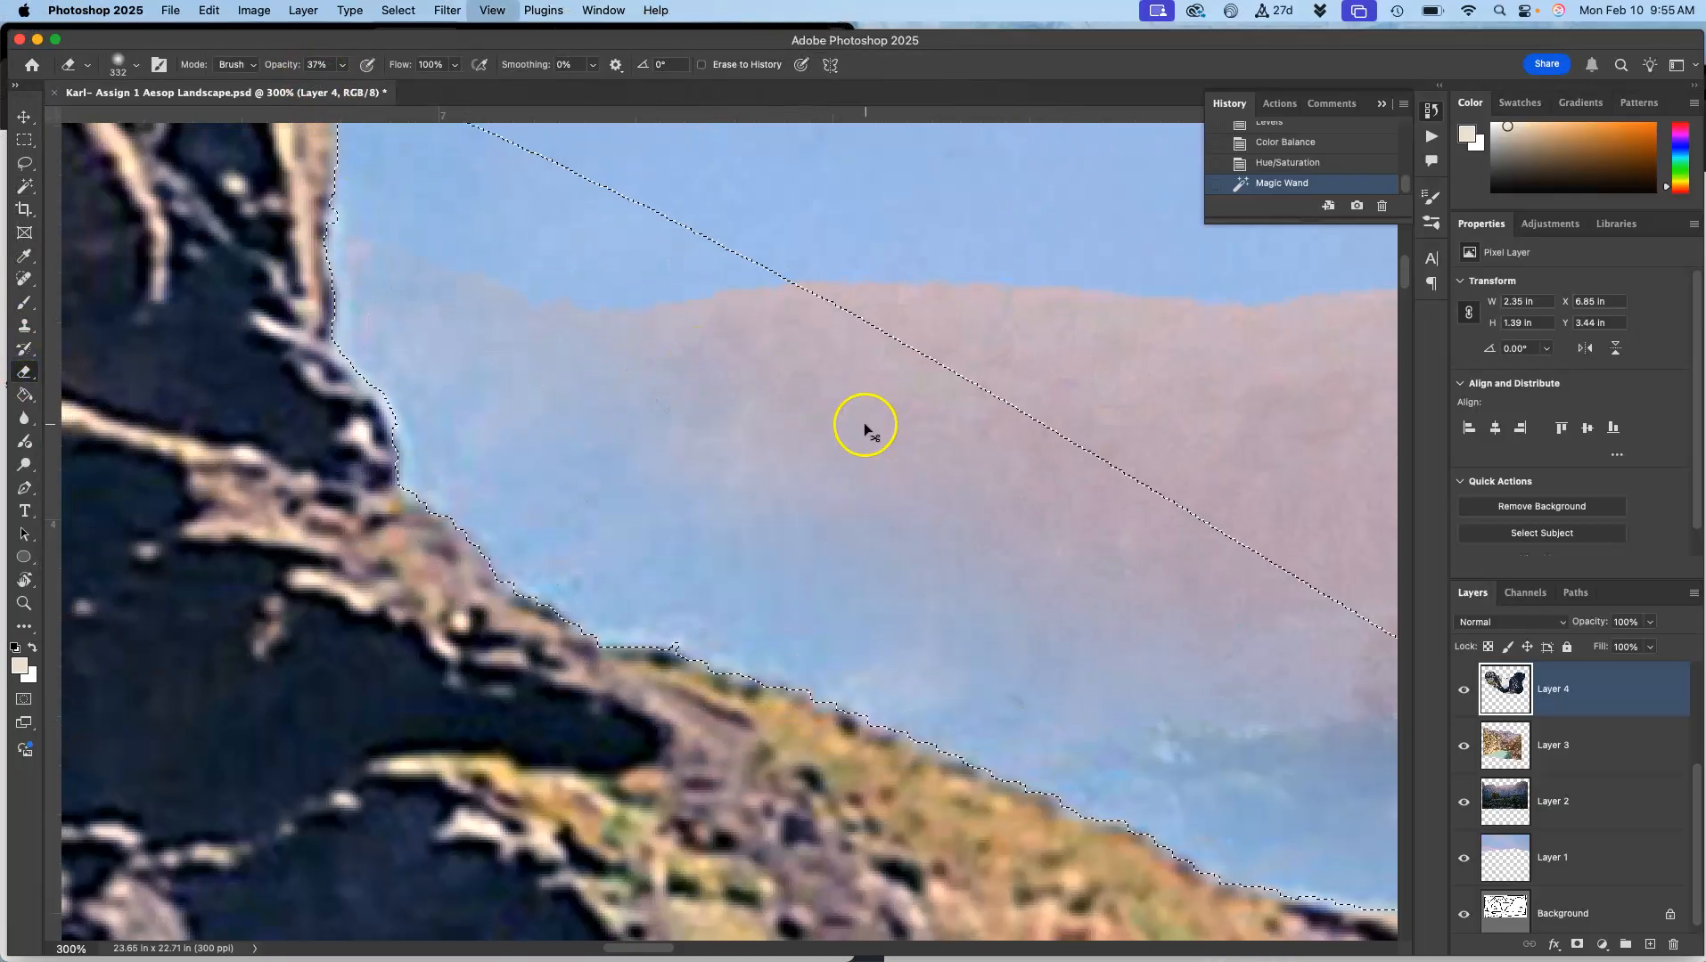
key(super+minus)
key(super+minus)
key(super+minus)
mouse_move(705, 415)
mouse_down()
mouse_move(732, 472)
mouse_move(714, 504)
mouse_move(781, 522)
mouse_move(773, 544)
mouse_move(898, 529)
mouse_move(872, 586)
mouse_move(988, 577)
mouse_move(1035, 640)
mouse_move(1017, 650)
mouse_move(963, 614)
mouse_up()
drag(740, 558, 598, 456)
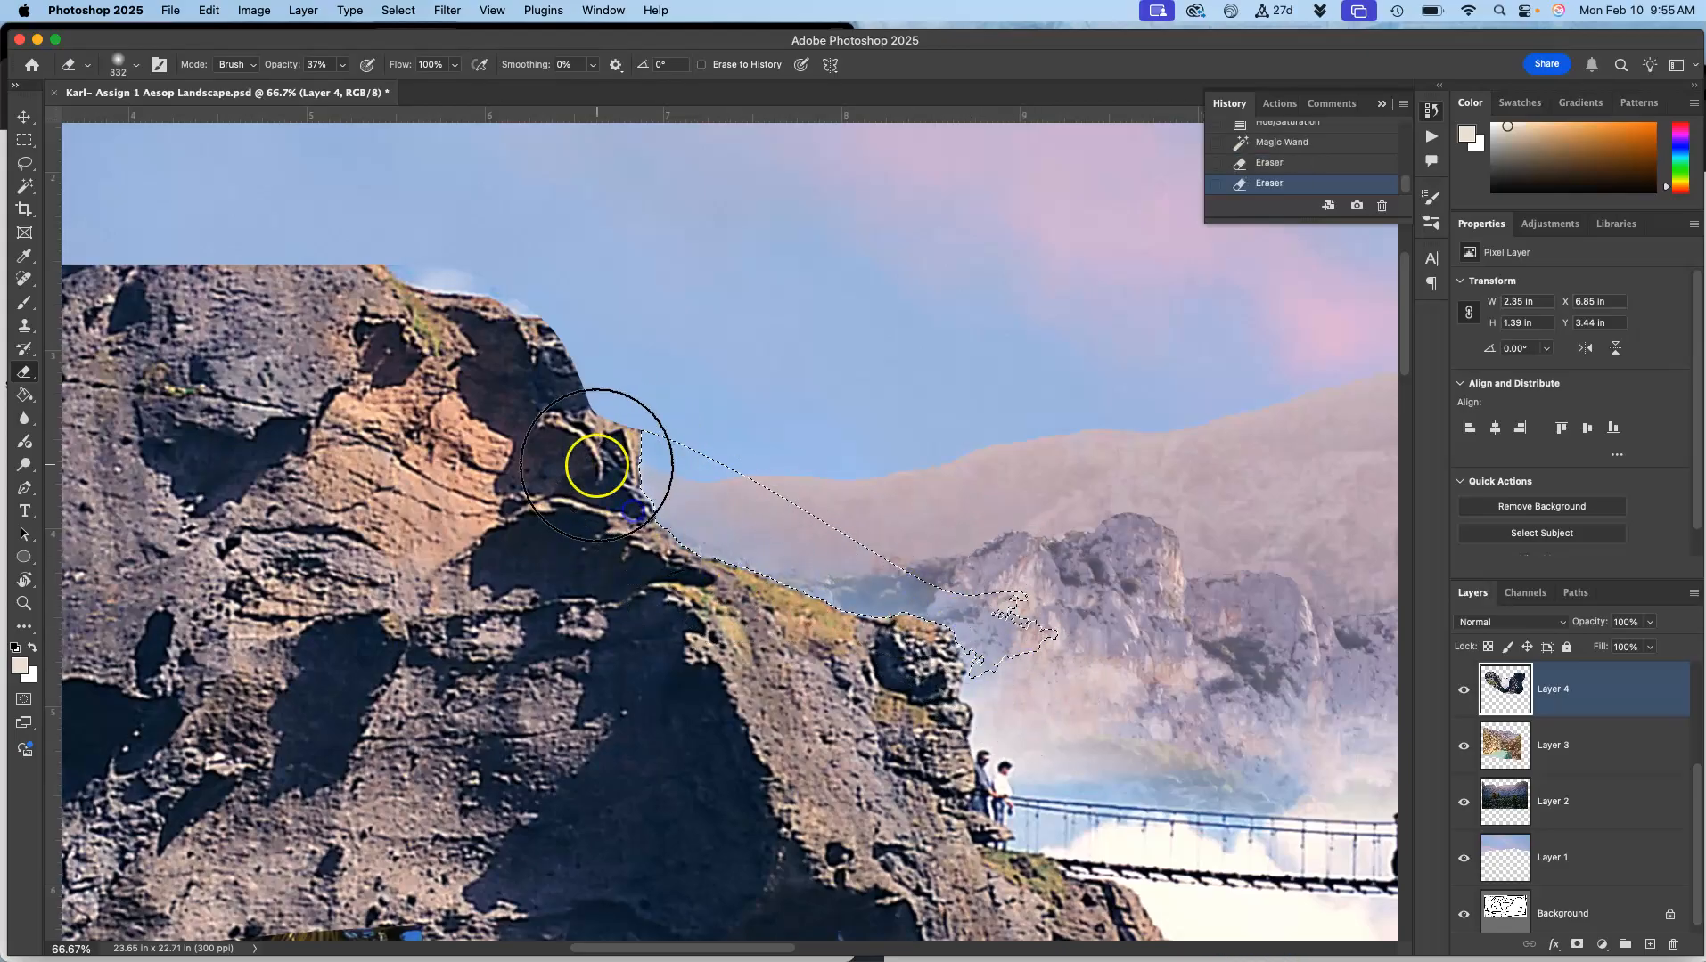
key(super+d)
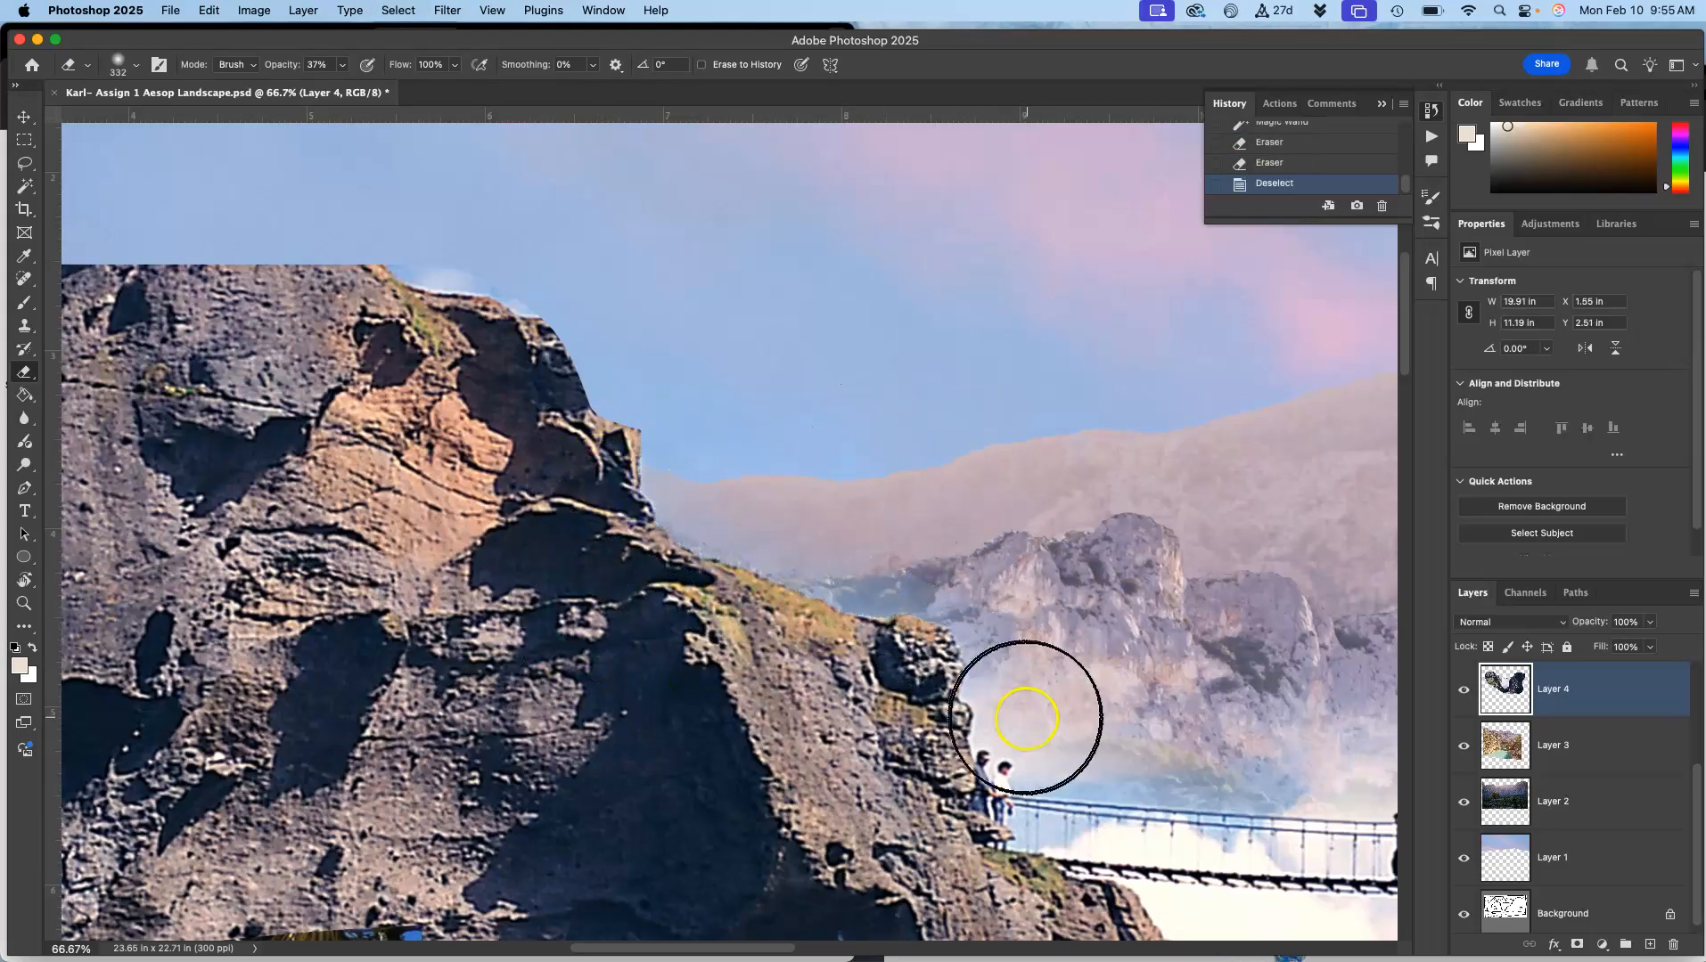
- Examine the whole composite and the cleaned cliff edge for how well the cliff blends with the distant mountains
key(super+minus)
key(super+minus)
key(super+minus)
key(super+minus)
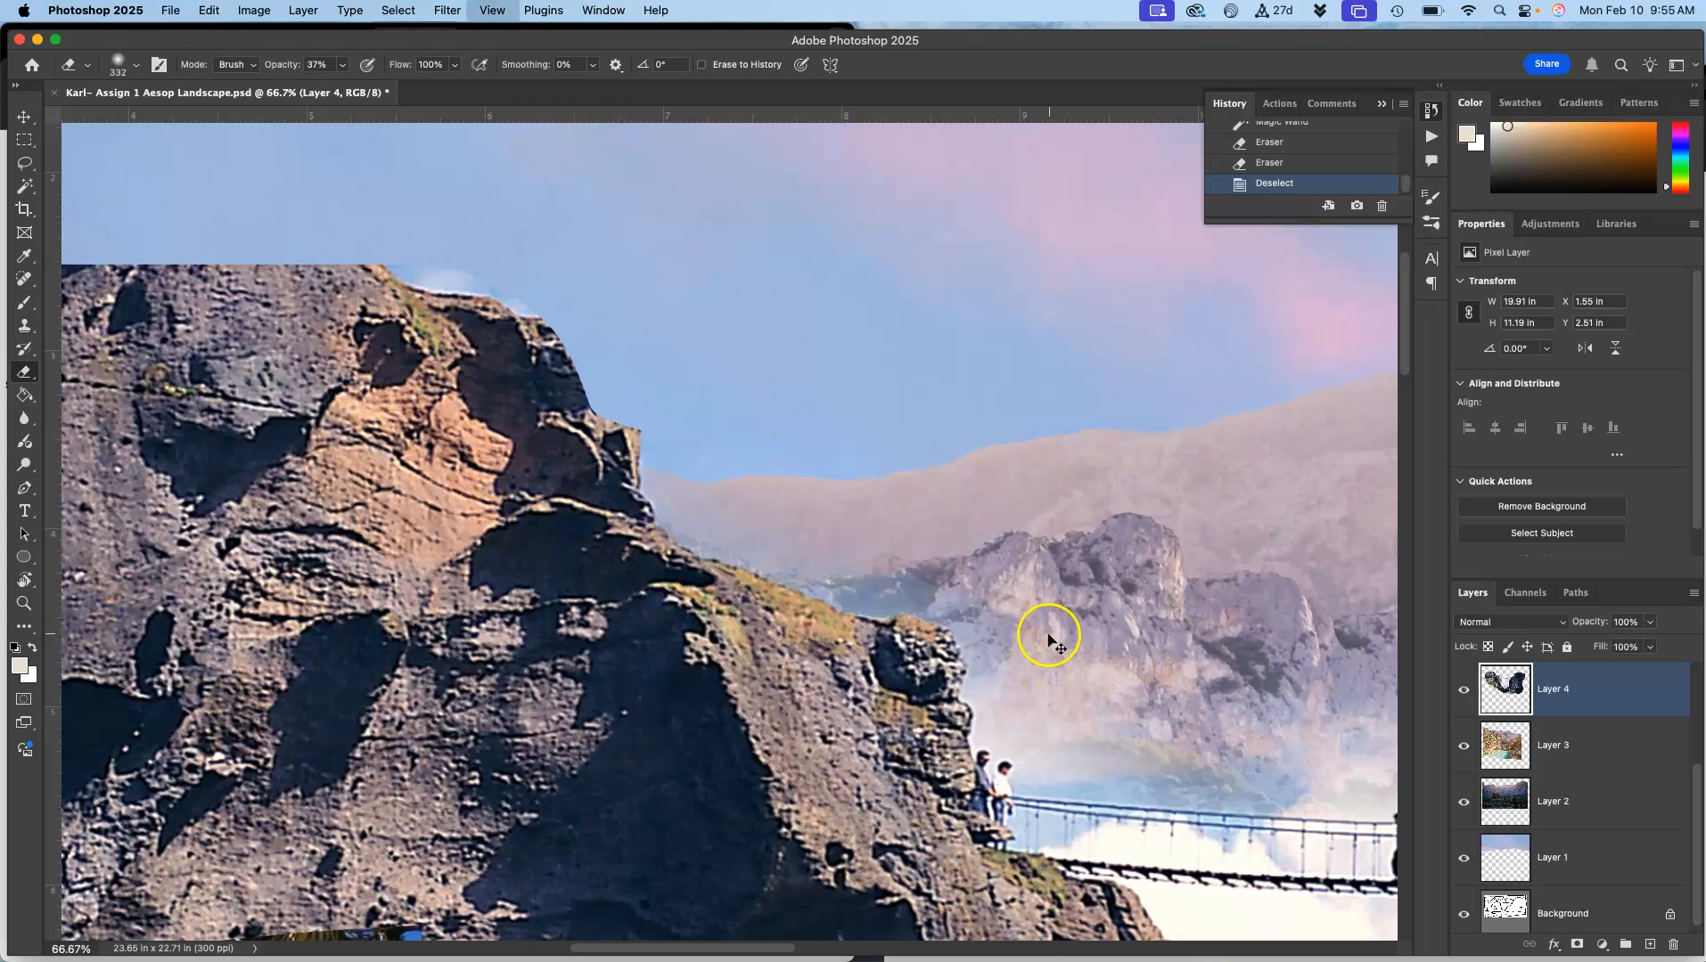
key(super+minus)
key(super+minus)
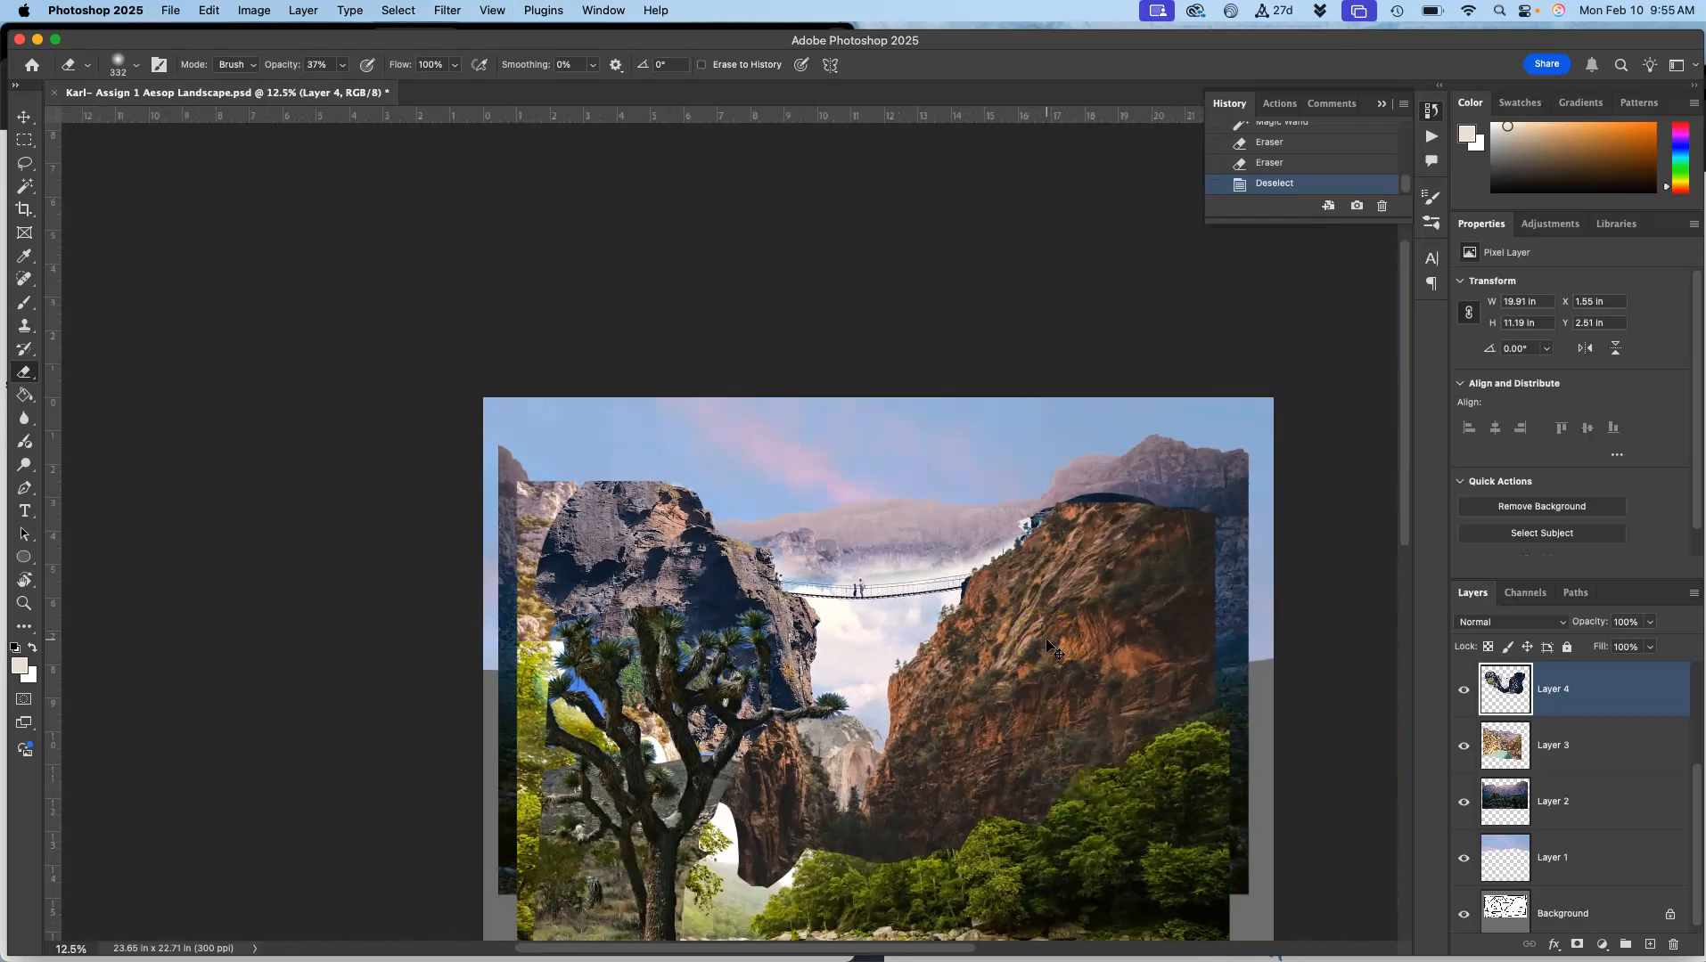
key(super+plus)
key(super+plus)
key(super+plus)
key(super+plus)
key(super+plus)
key(super+plus)
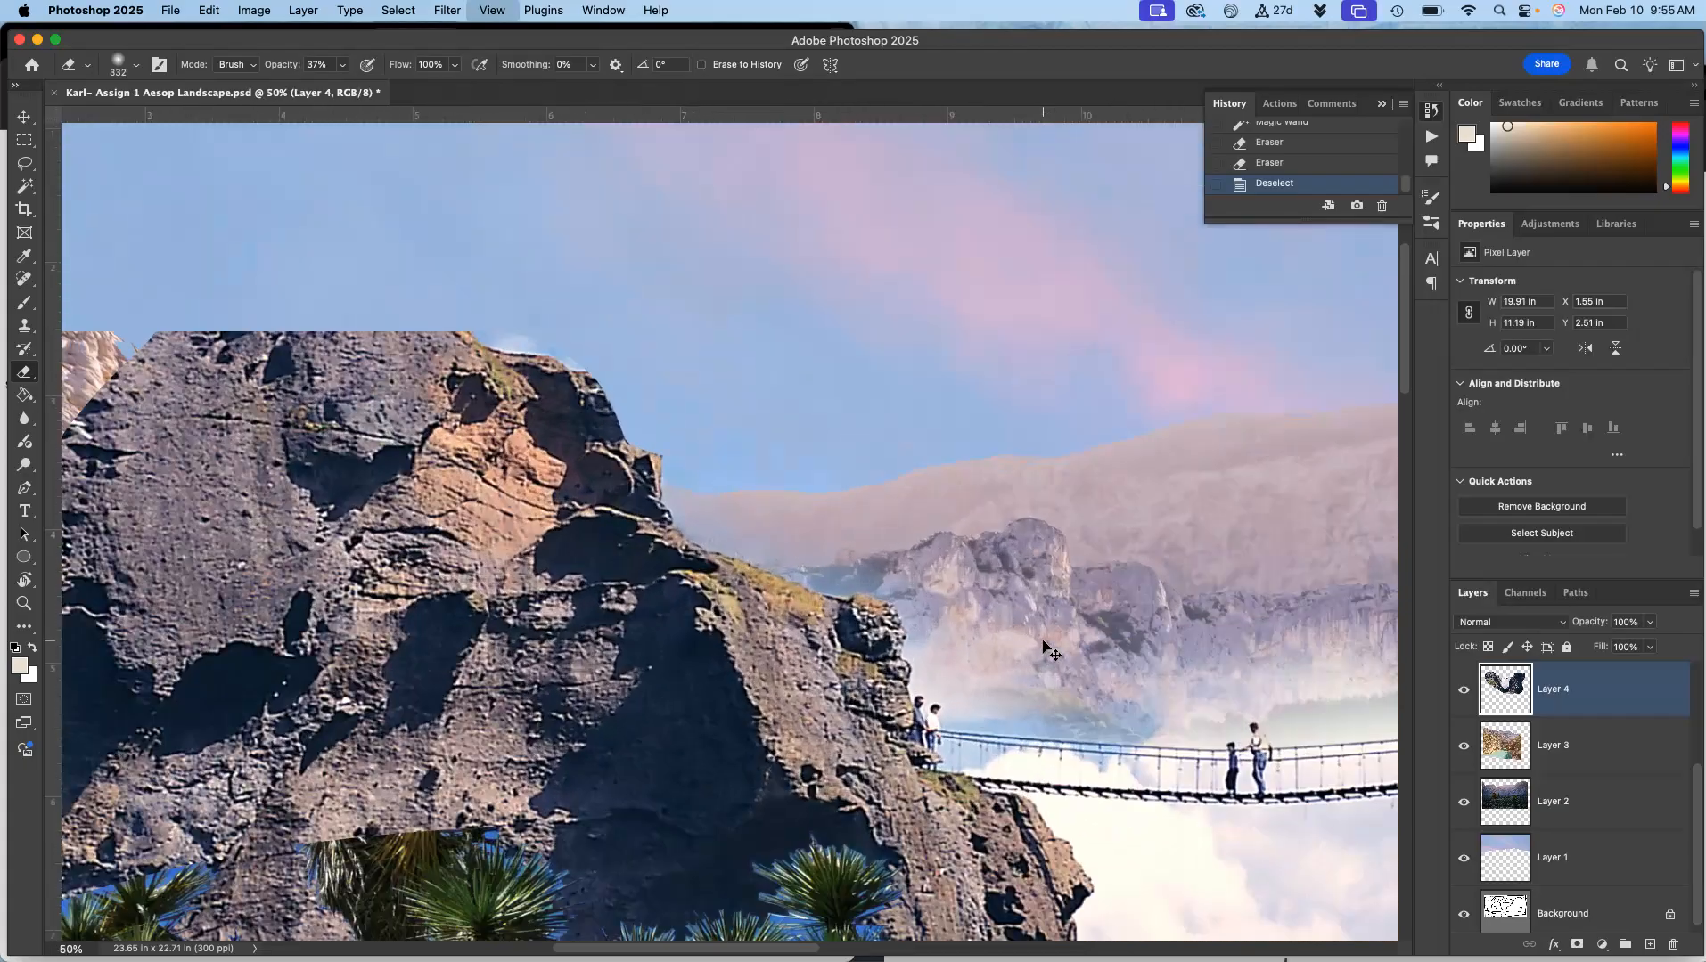
- Partly erase Layer 4's clouds in the gap between the cliffs beneath the rope bridge
drag(919, 586, 266, 419)
drag(564, 424, 545, 415)
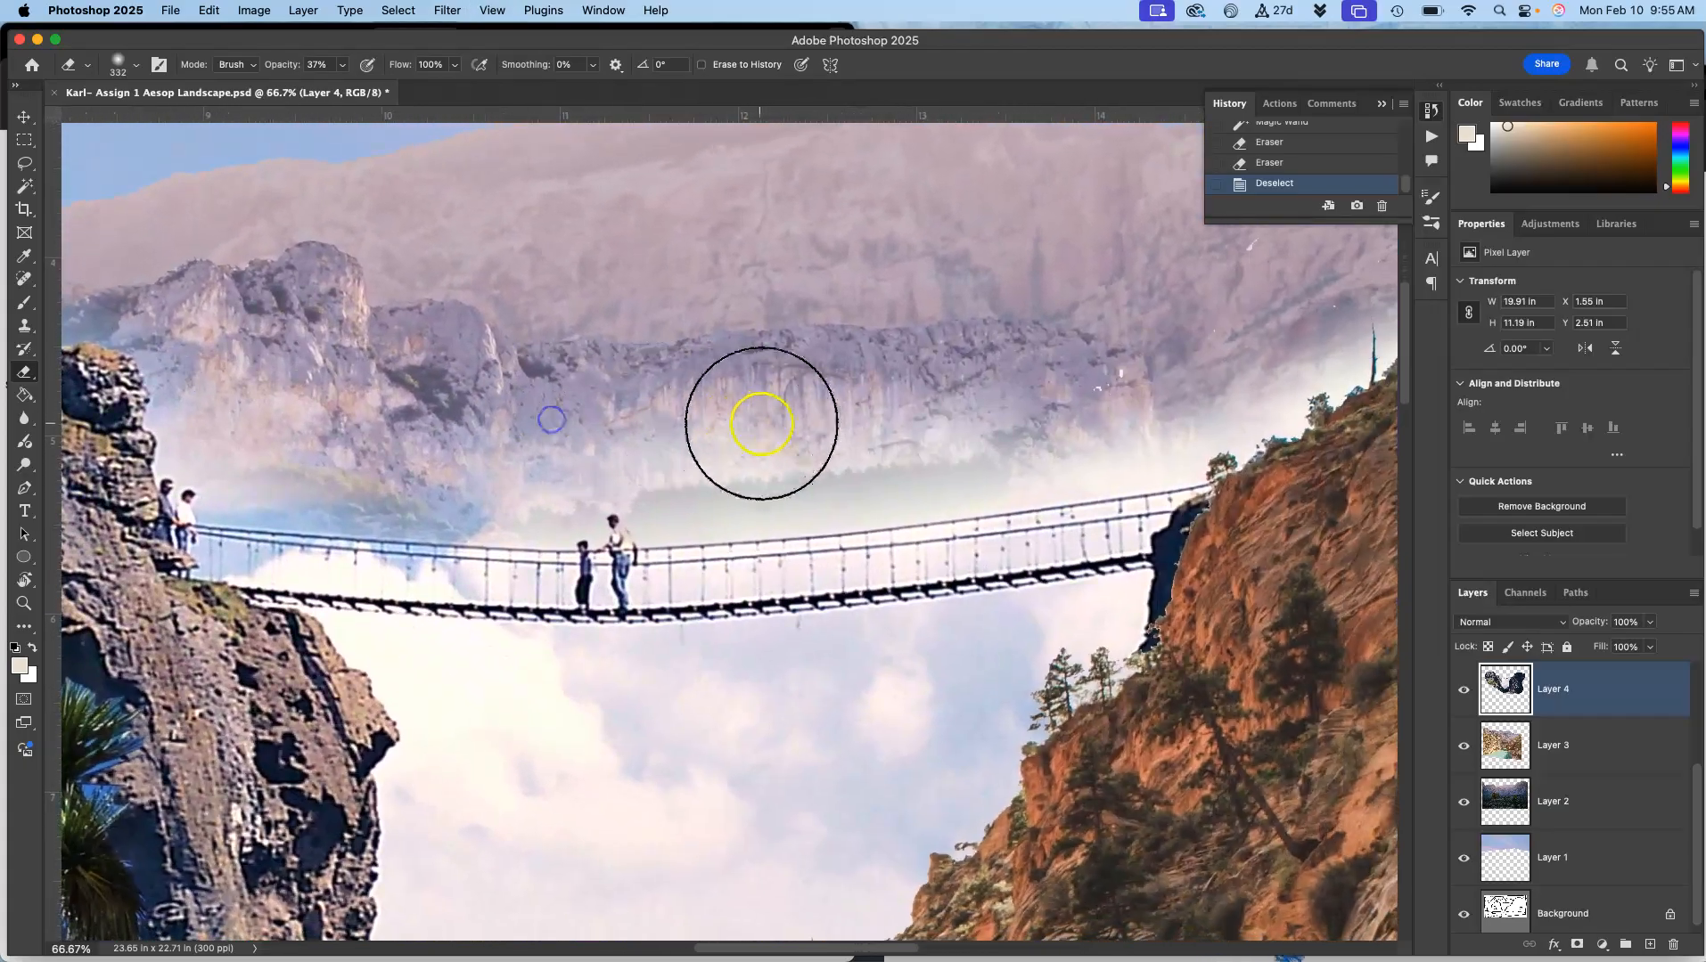
click(752, 714)
mouse_move(752, 714)
mouse_down()
mouse_move(919, 672)
mouse_move(810, 773)
mouse_move(778, 719)
mouse_move(631, 753)
mouse_move(473, 708)
mouse_move(499, 729)
mouse_move(485, 765)
mouse_move(580, 792)
mouse_move(786, 772)
mouse_move(889, 726)
mouse_move(913, 695)
mouse_move(986, 680)
mouse_move(983, 664)
mouse_move(871, 703)
mouse_move(921, 568)
mouse_up()
key(super+minus)
key(super+minus)
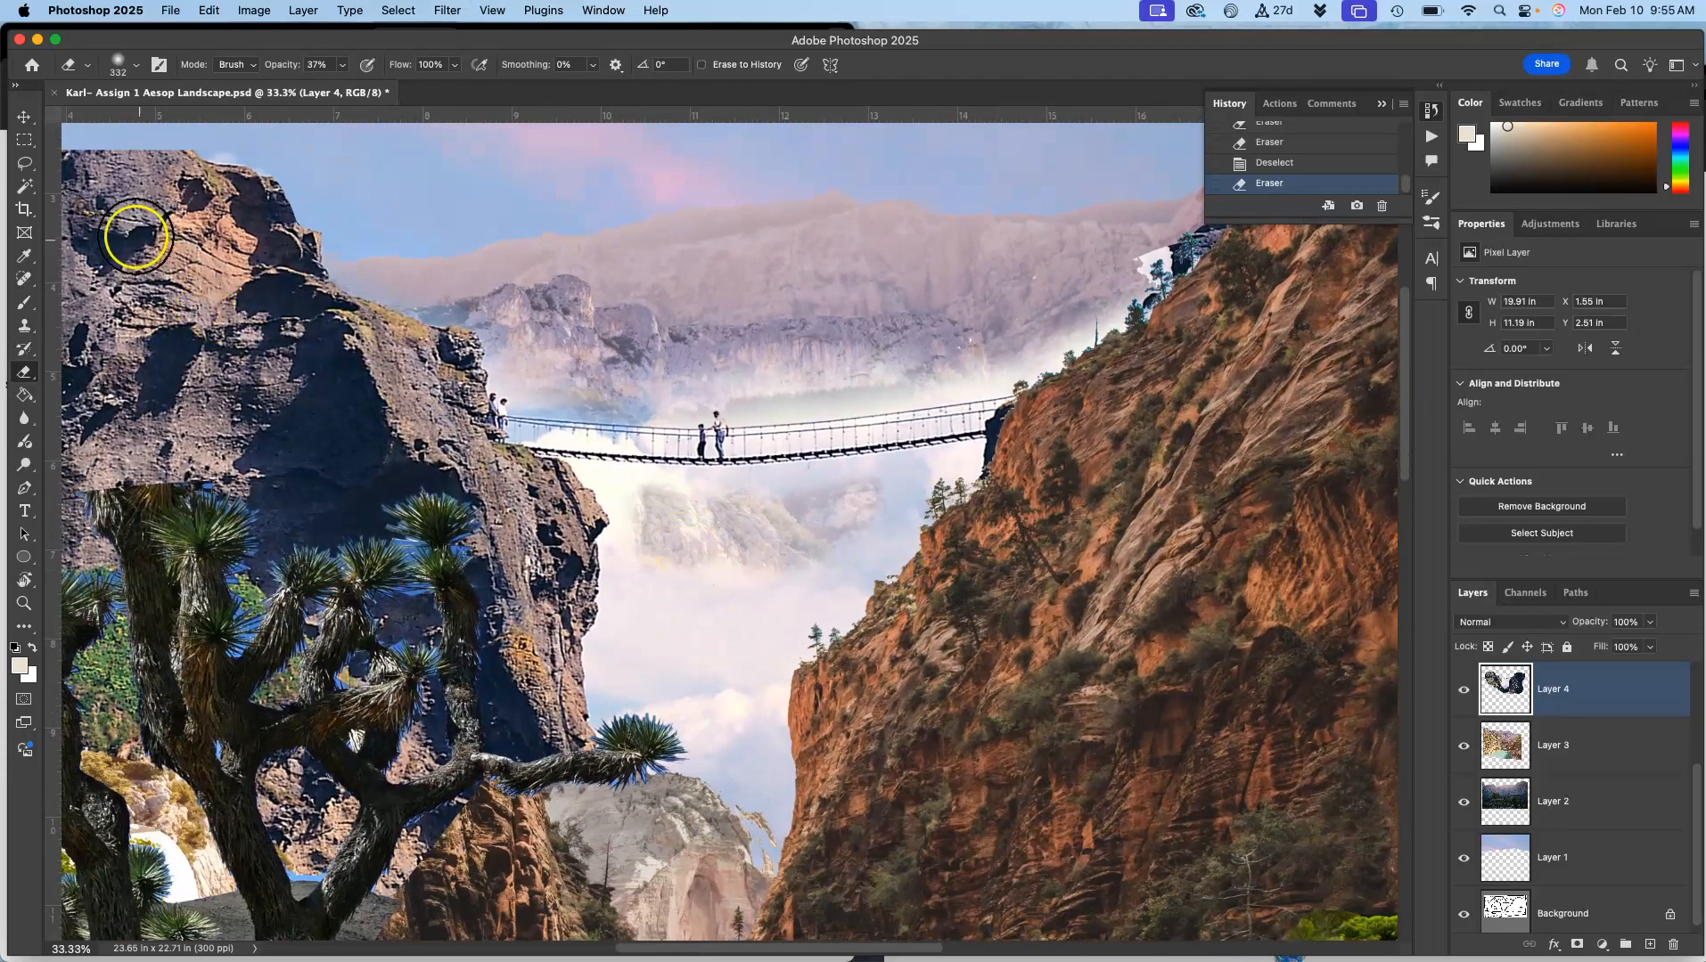
- Select Layer 4's remaining clouds beneath the rope bridge between the two cliffs with the Magic Wand
click(24, 185)
click(618, 495)
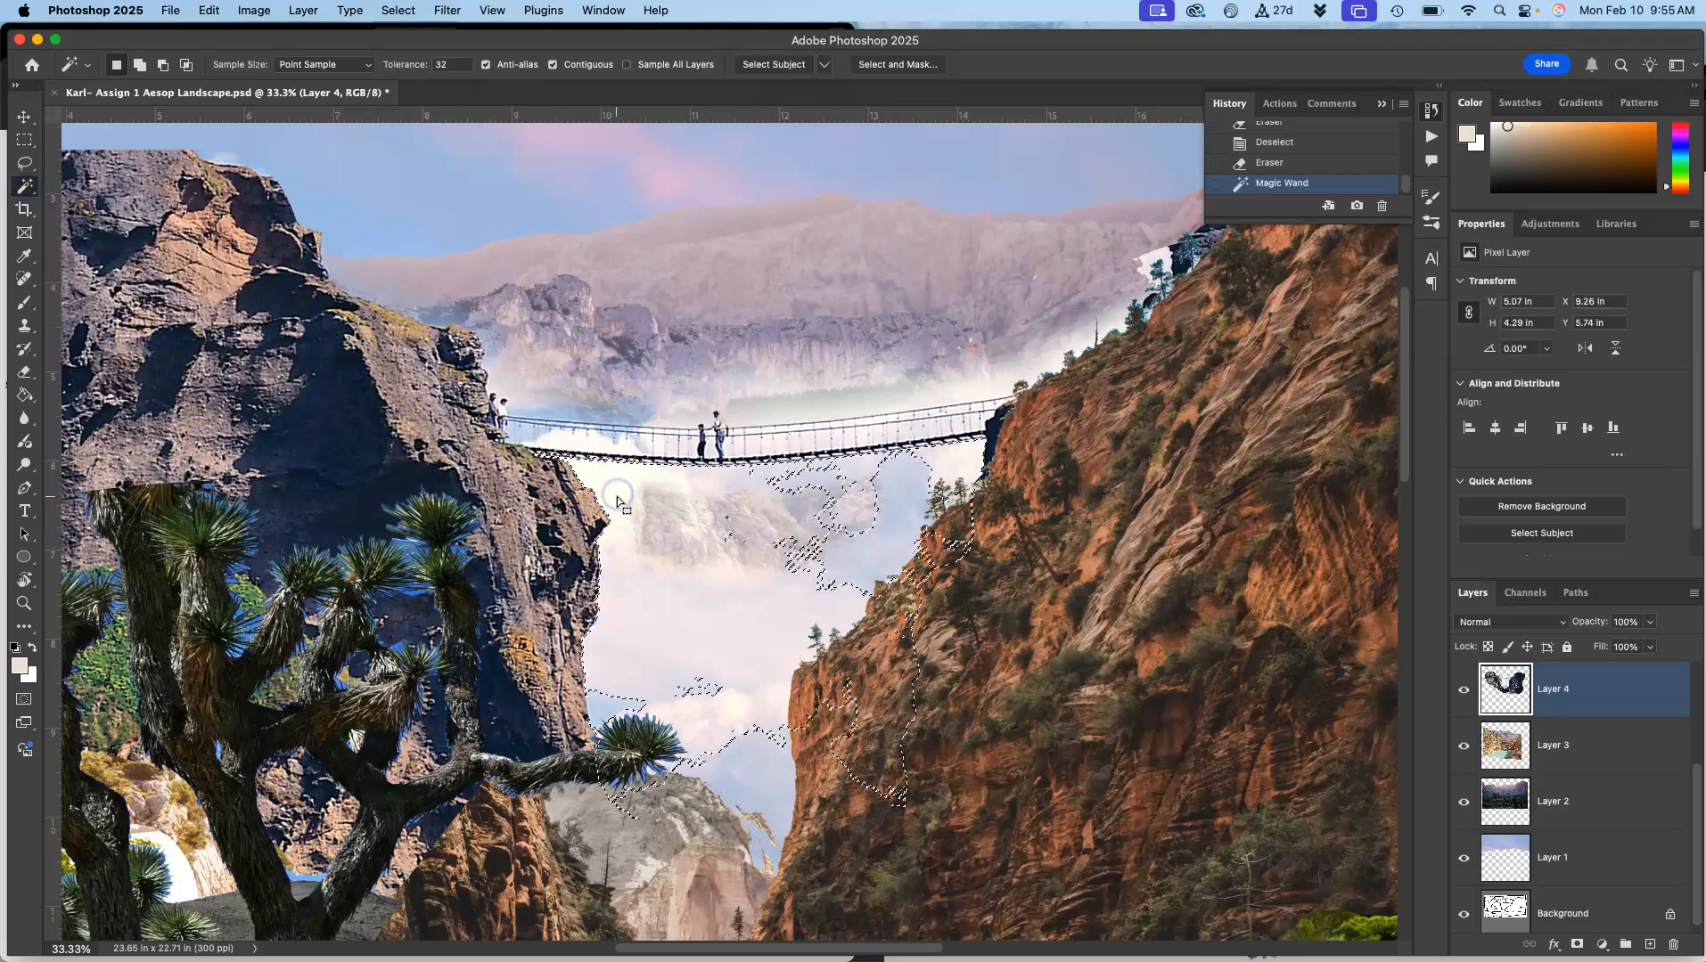
click(893, 585)
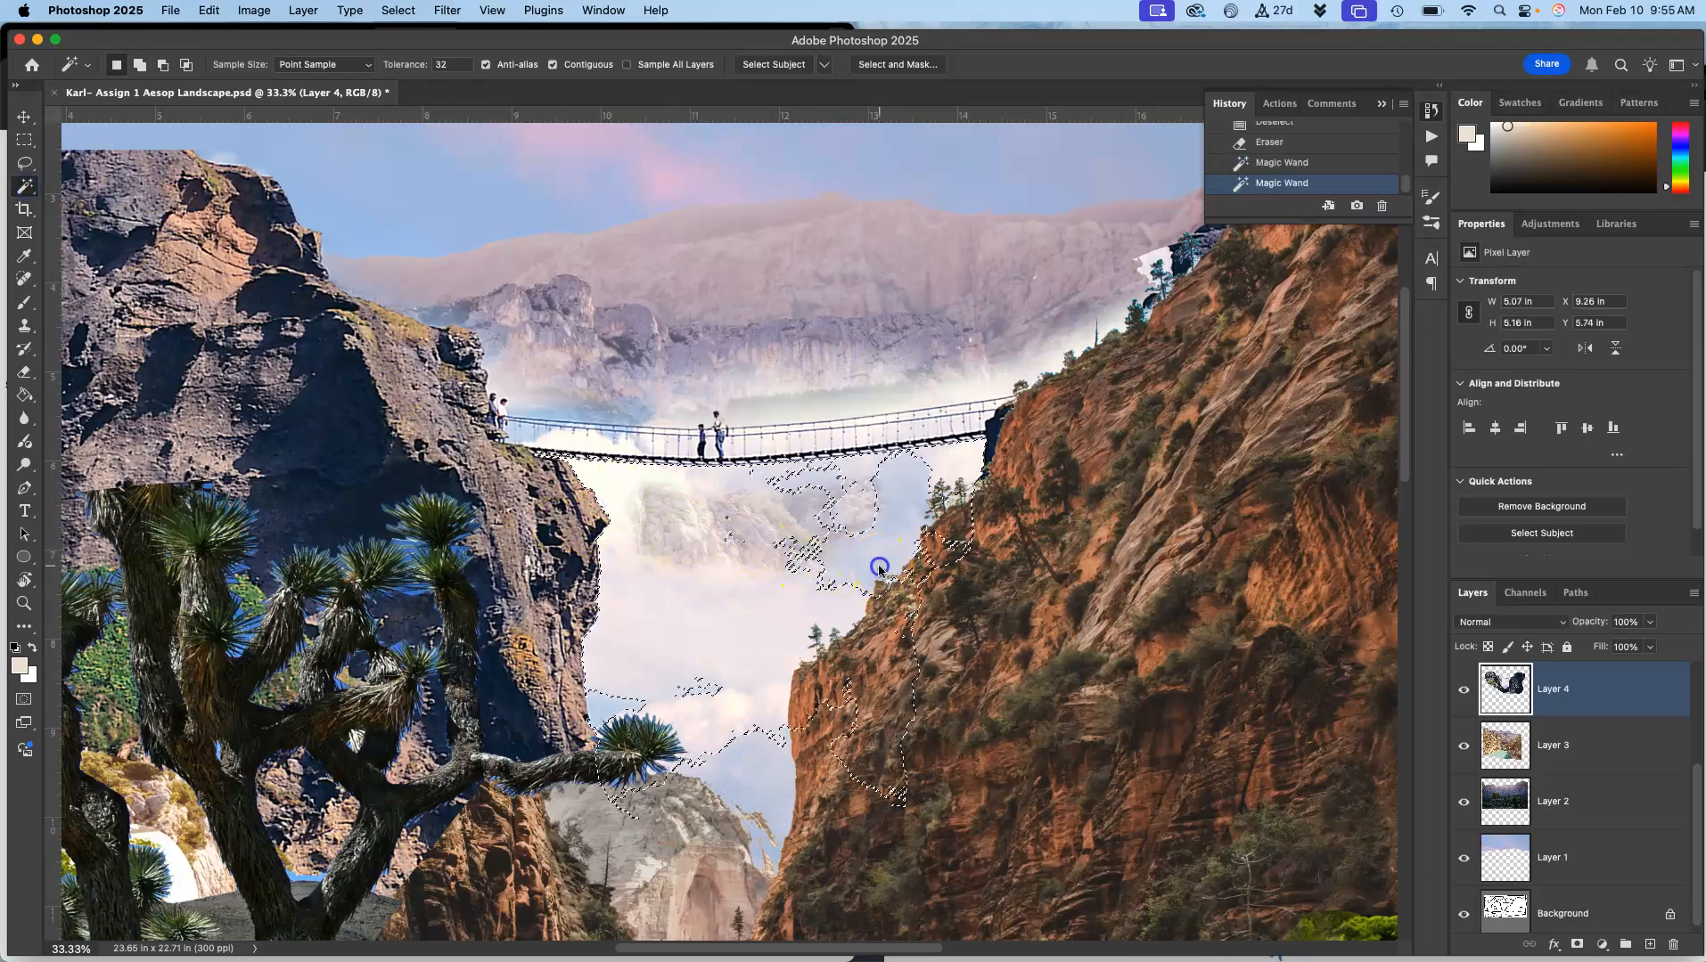
click(958, 469)
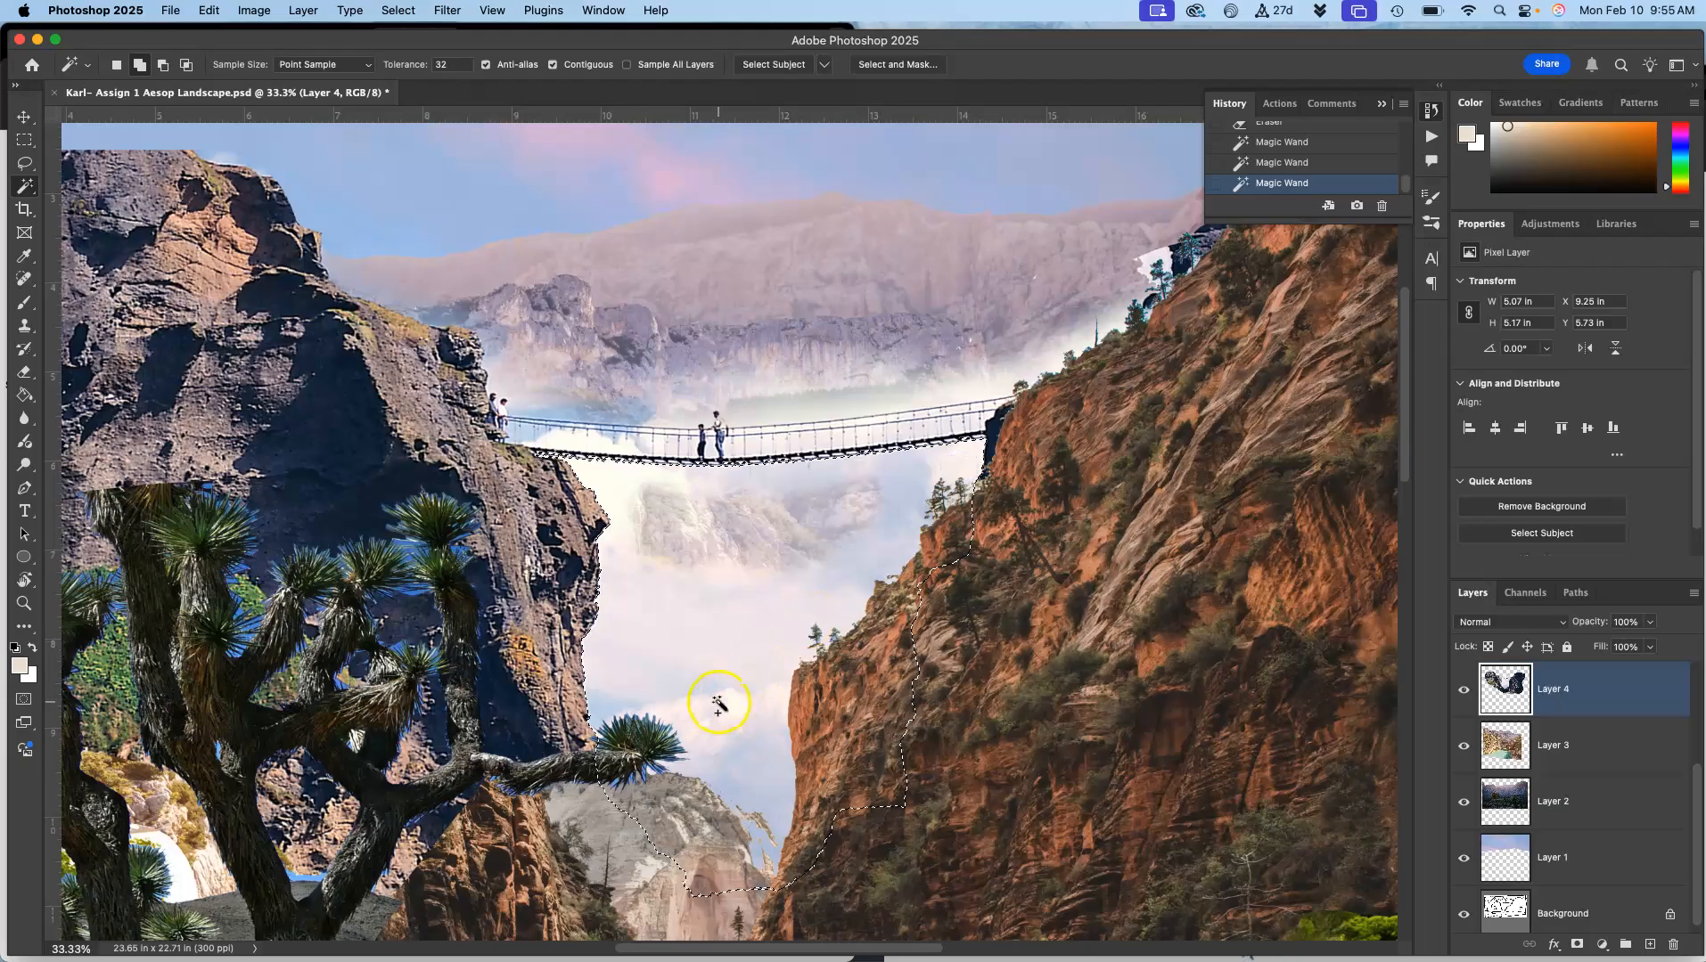
- Erase the selected clouds on Layer 4 along the cliff's jagged edge and below the bridge deck at 37% opacity
key(super+plus)
key(super+plus)
key(super+plus)
key(super+plus)
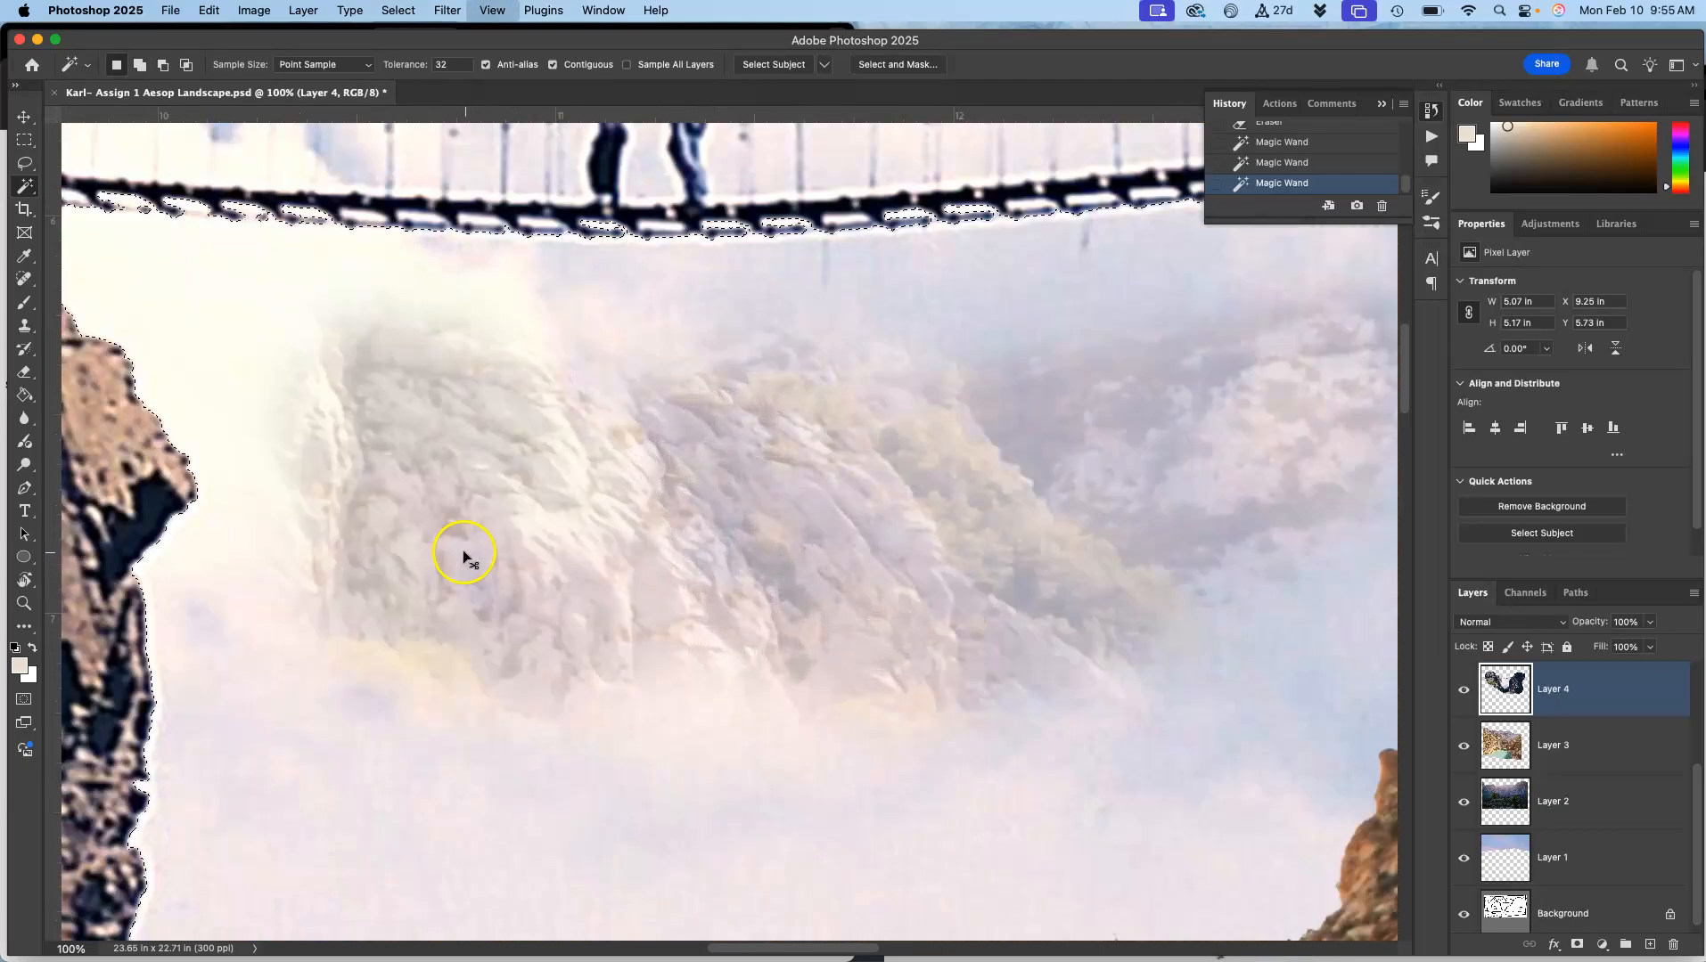
drag(350, 503, 1043, 499)
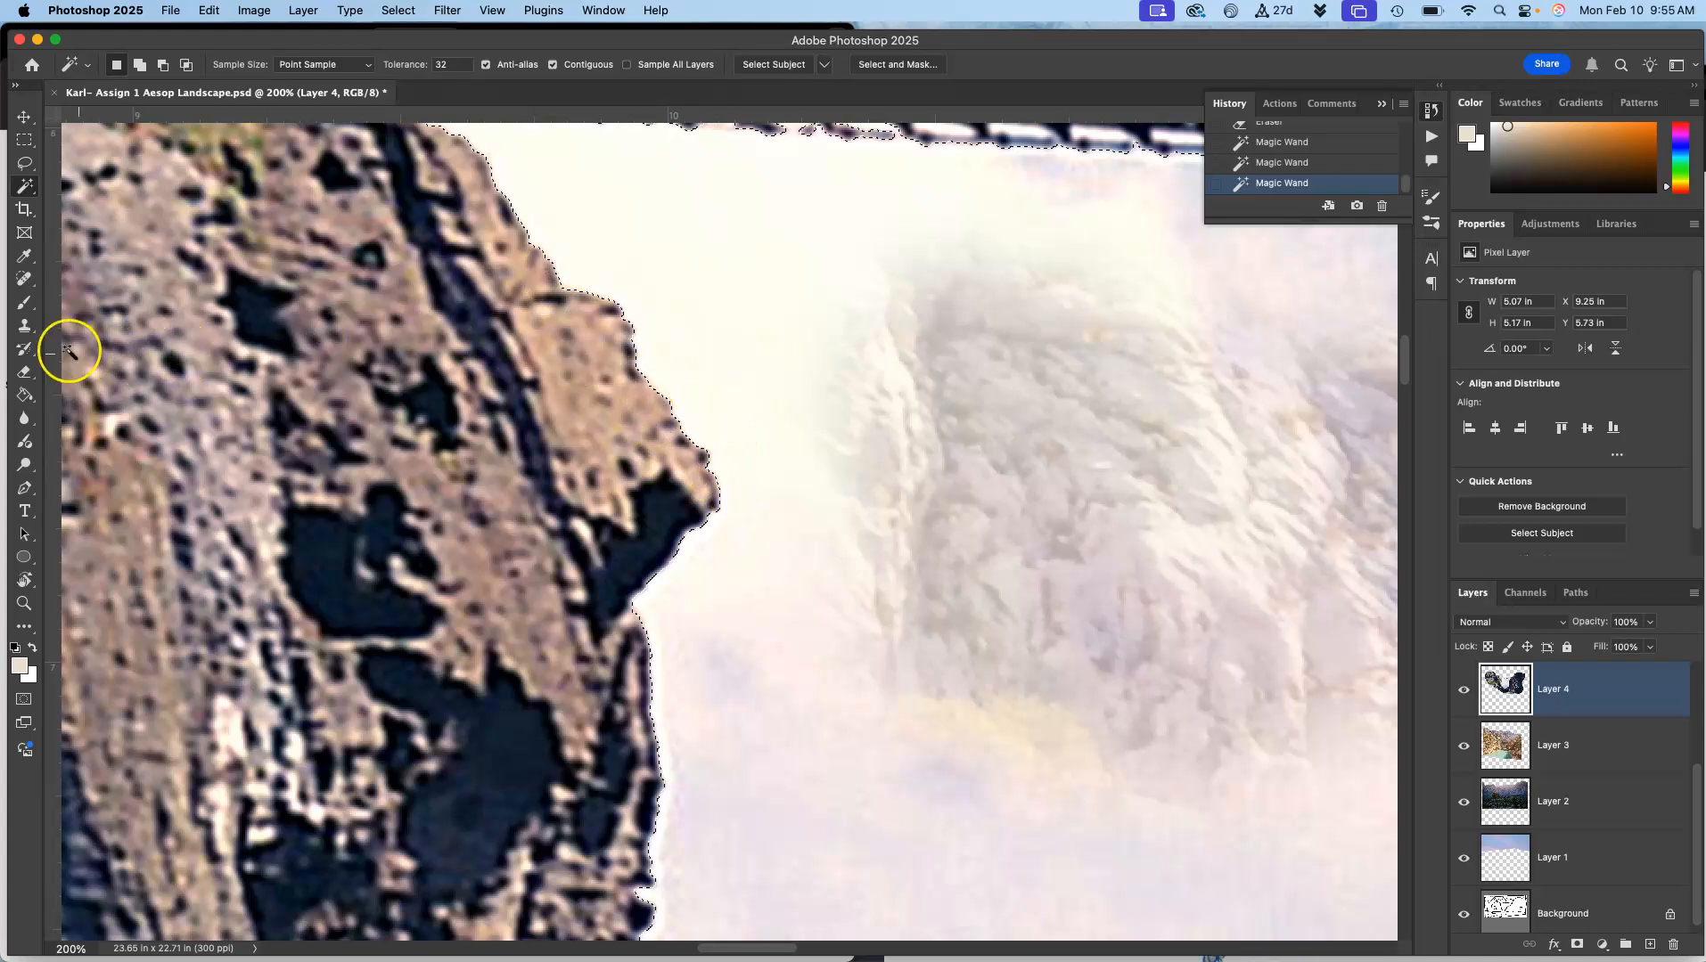
click(24, 372)
mouse_move(776, 452)
mouse_down()
mouse_move(620, 518)
mouse_move(758, 662)
mouse_move(738, 773)
mouse_move(1154, 538)
mouse_up()
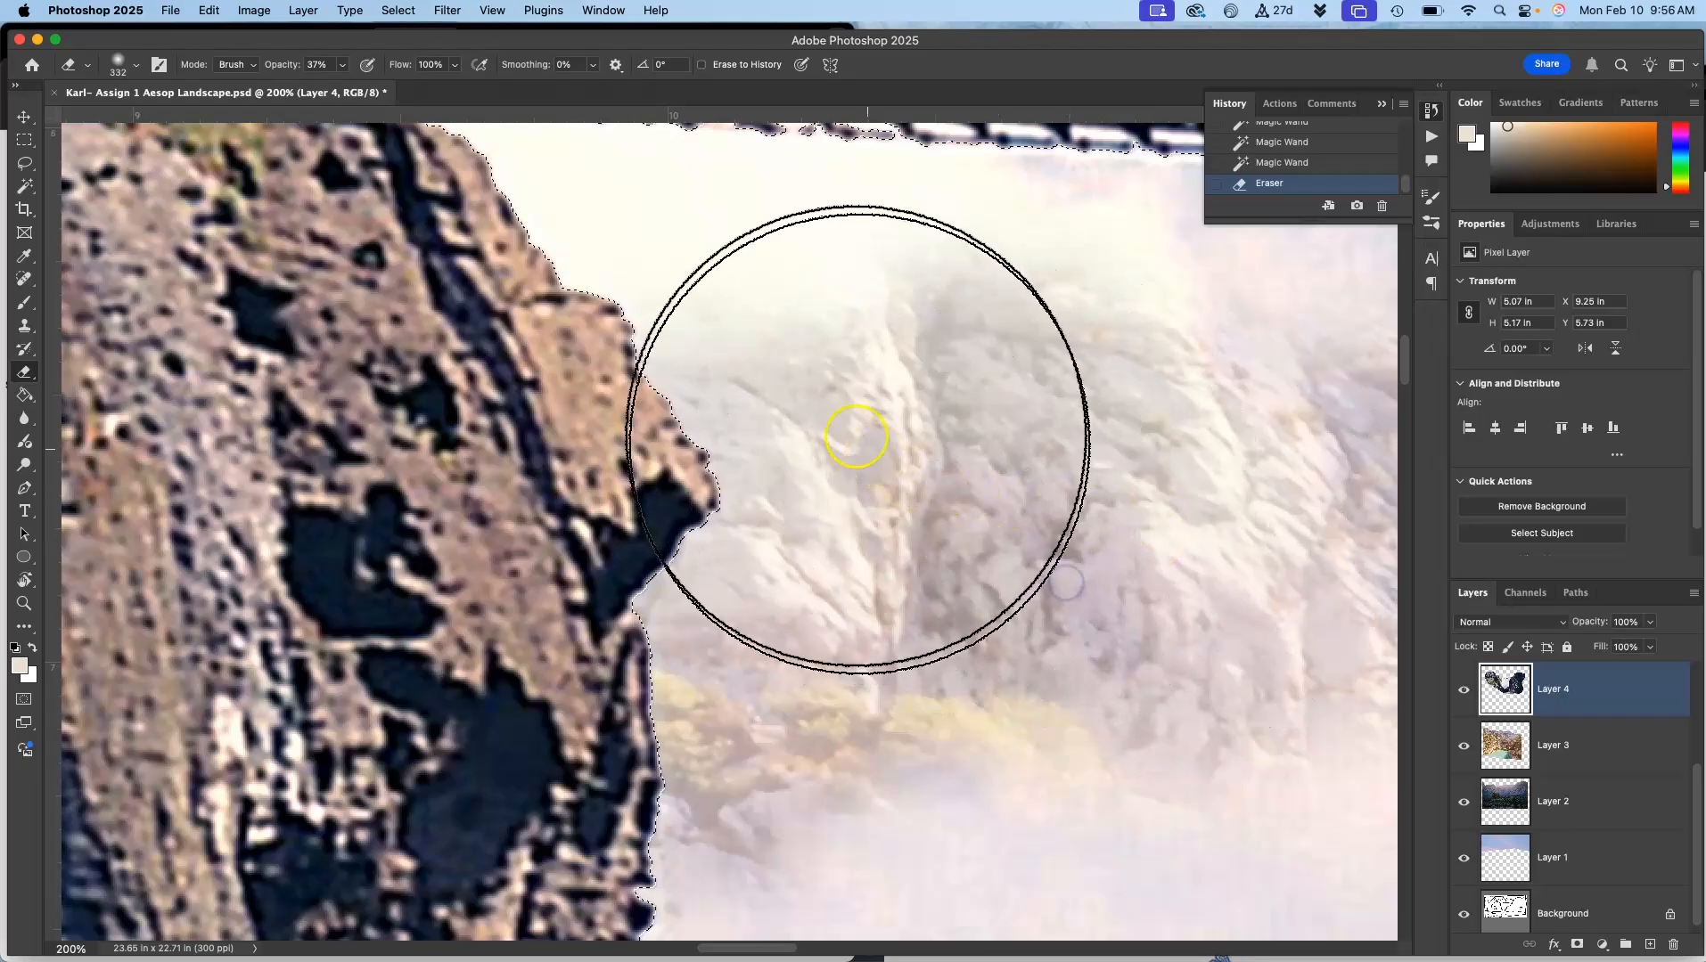
drag(696, 362, 910, 656)
mouse_move(788, 486)
mouse_down()
mouse_move(614, 443)
mouse_move(1104, 607)
mouse_move(1134, 601)
mouse_move(1102, 561)
mouse_move(627, 479)
mouse_move(655, 458)
mouse_move(999, 439)
mouse_move(679, 399)
mouse_move(1238, 503)
mouse_up()
drag(712, 472, 1027, 605)
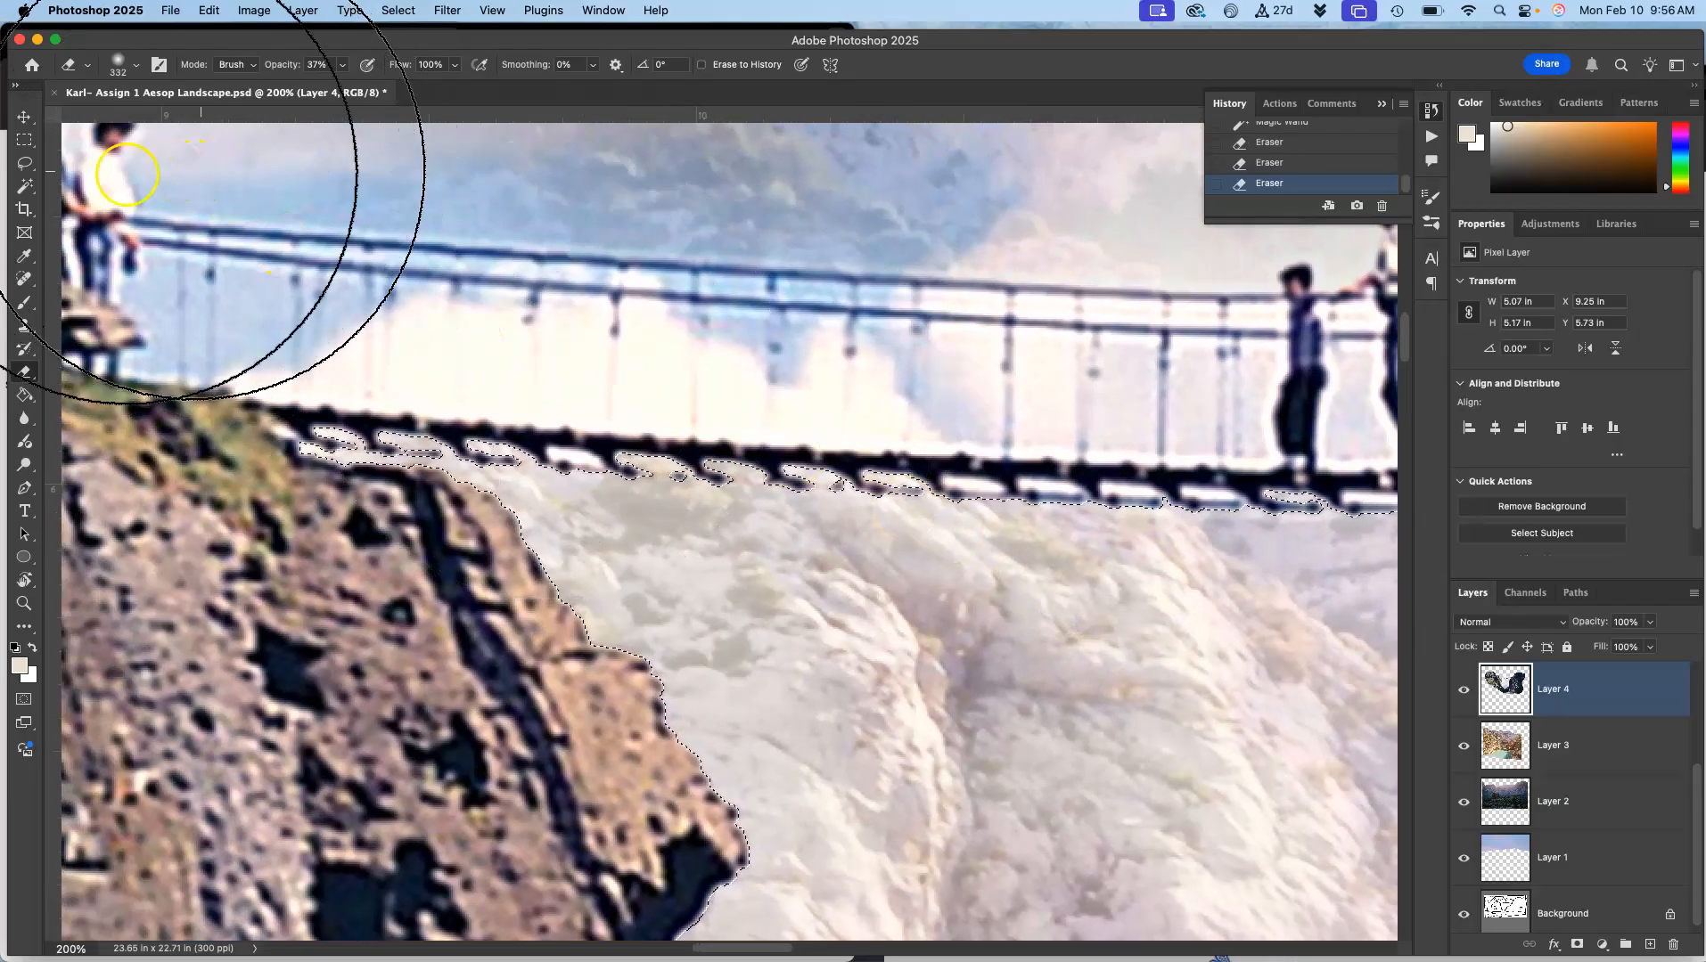
- Add the clouds and sky above the deck and between the railing ropes near the cliff to the Magic Wand selection
click(25, 185)
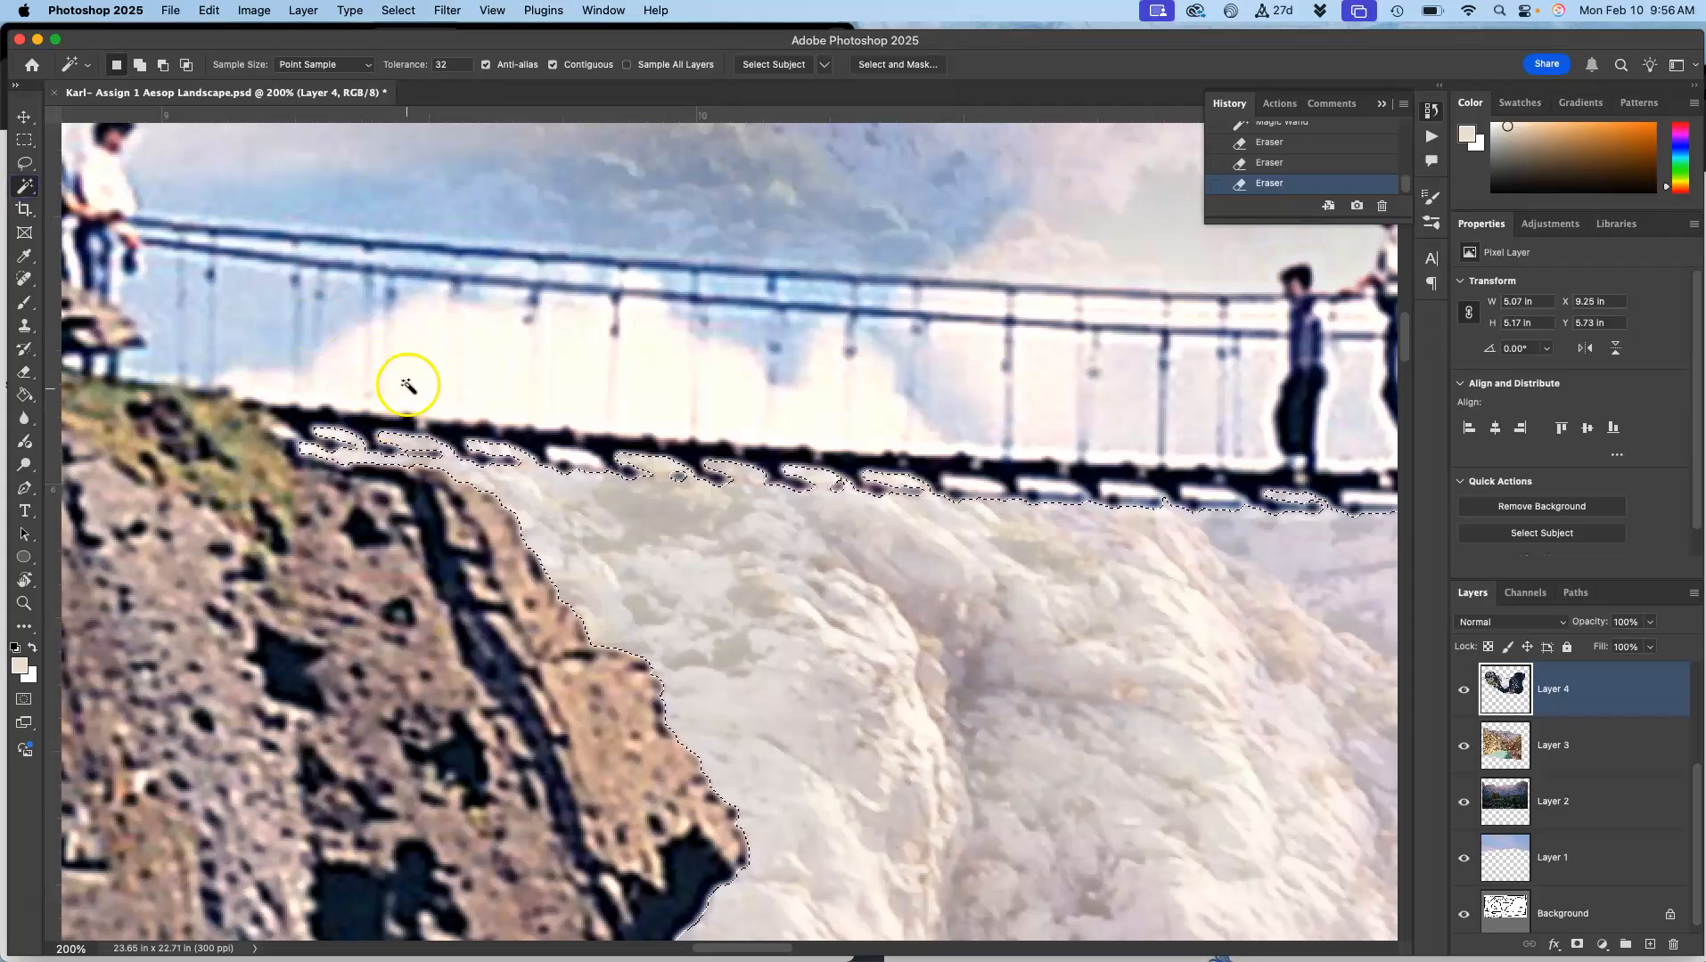
shift+click(430, 376)
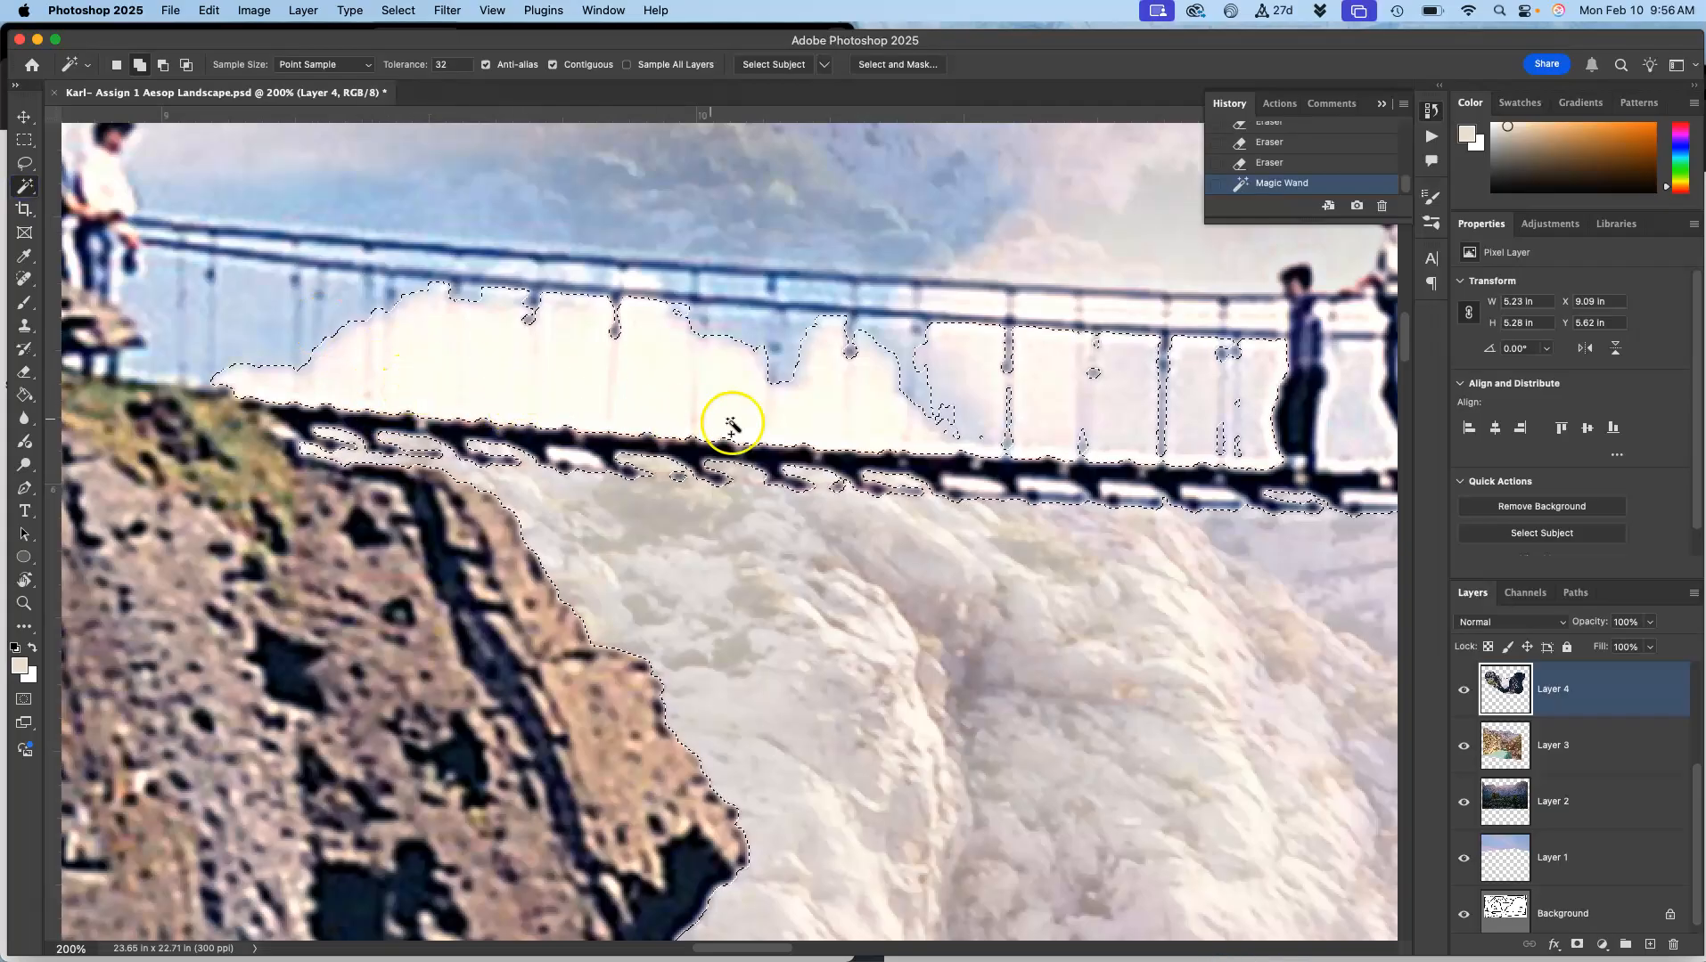
shift+click(571, 465)
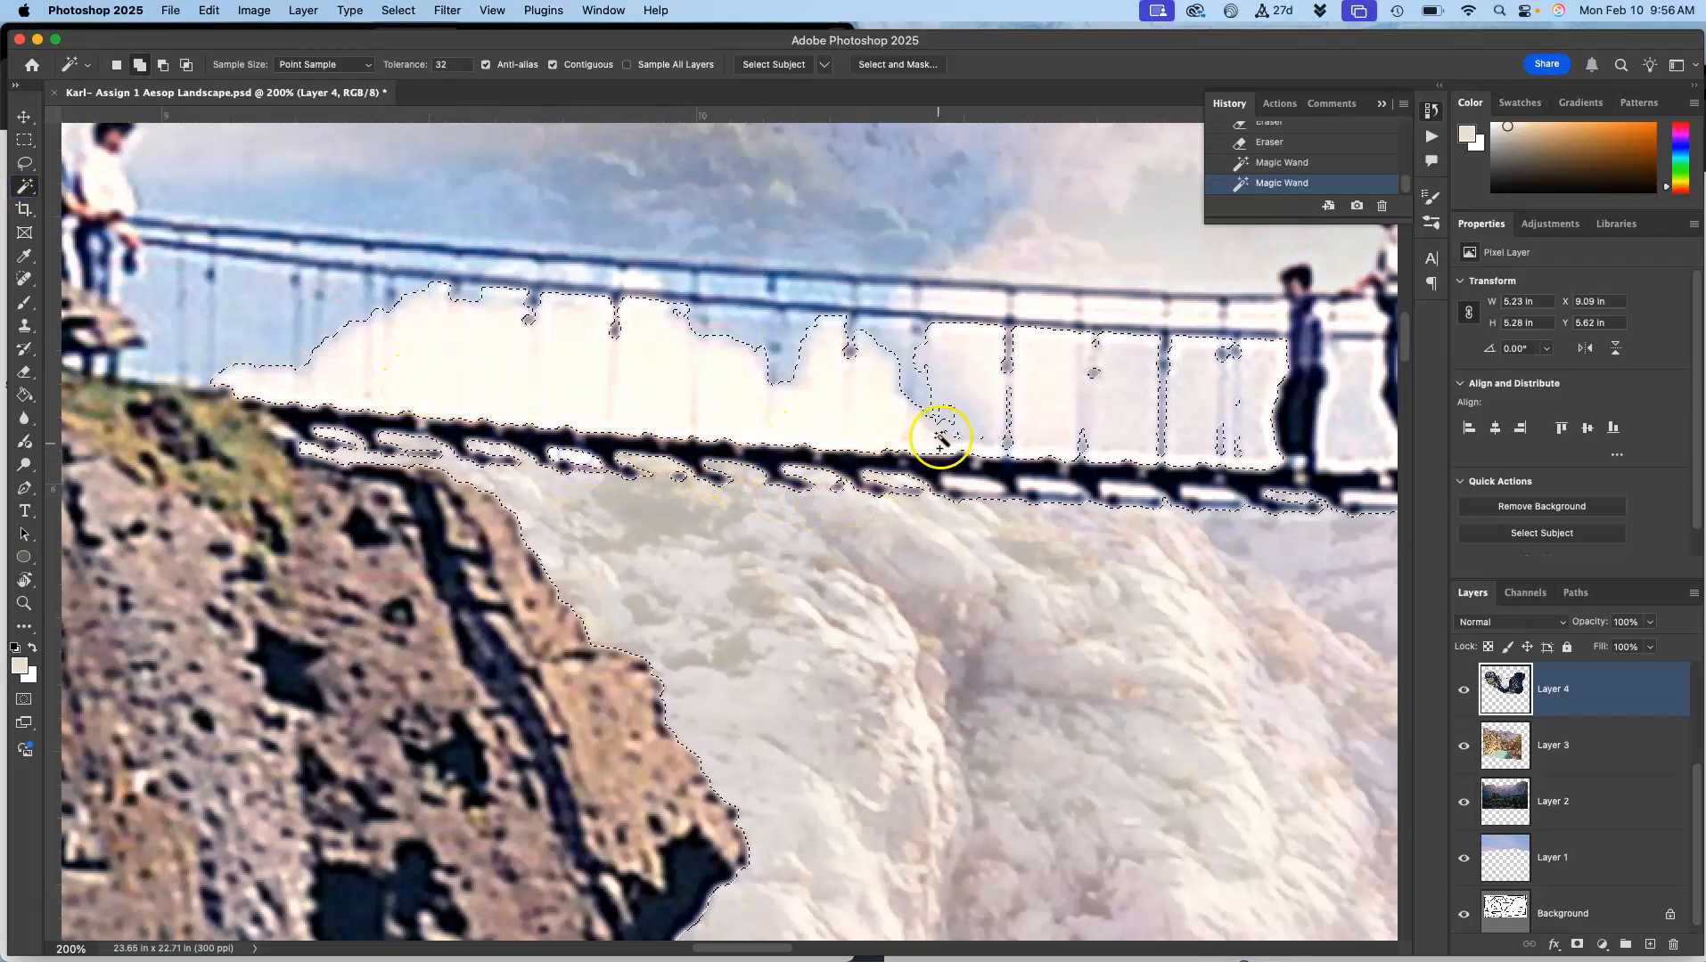
shift+click(983, 382)
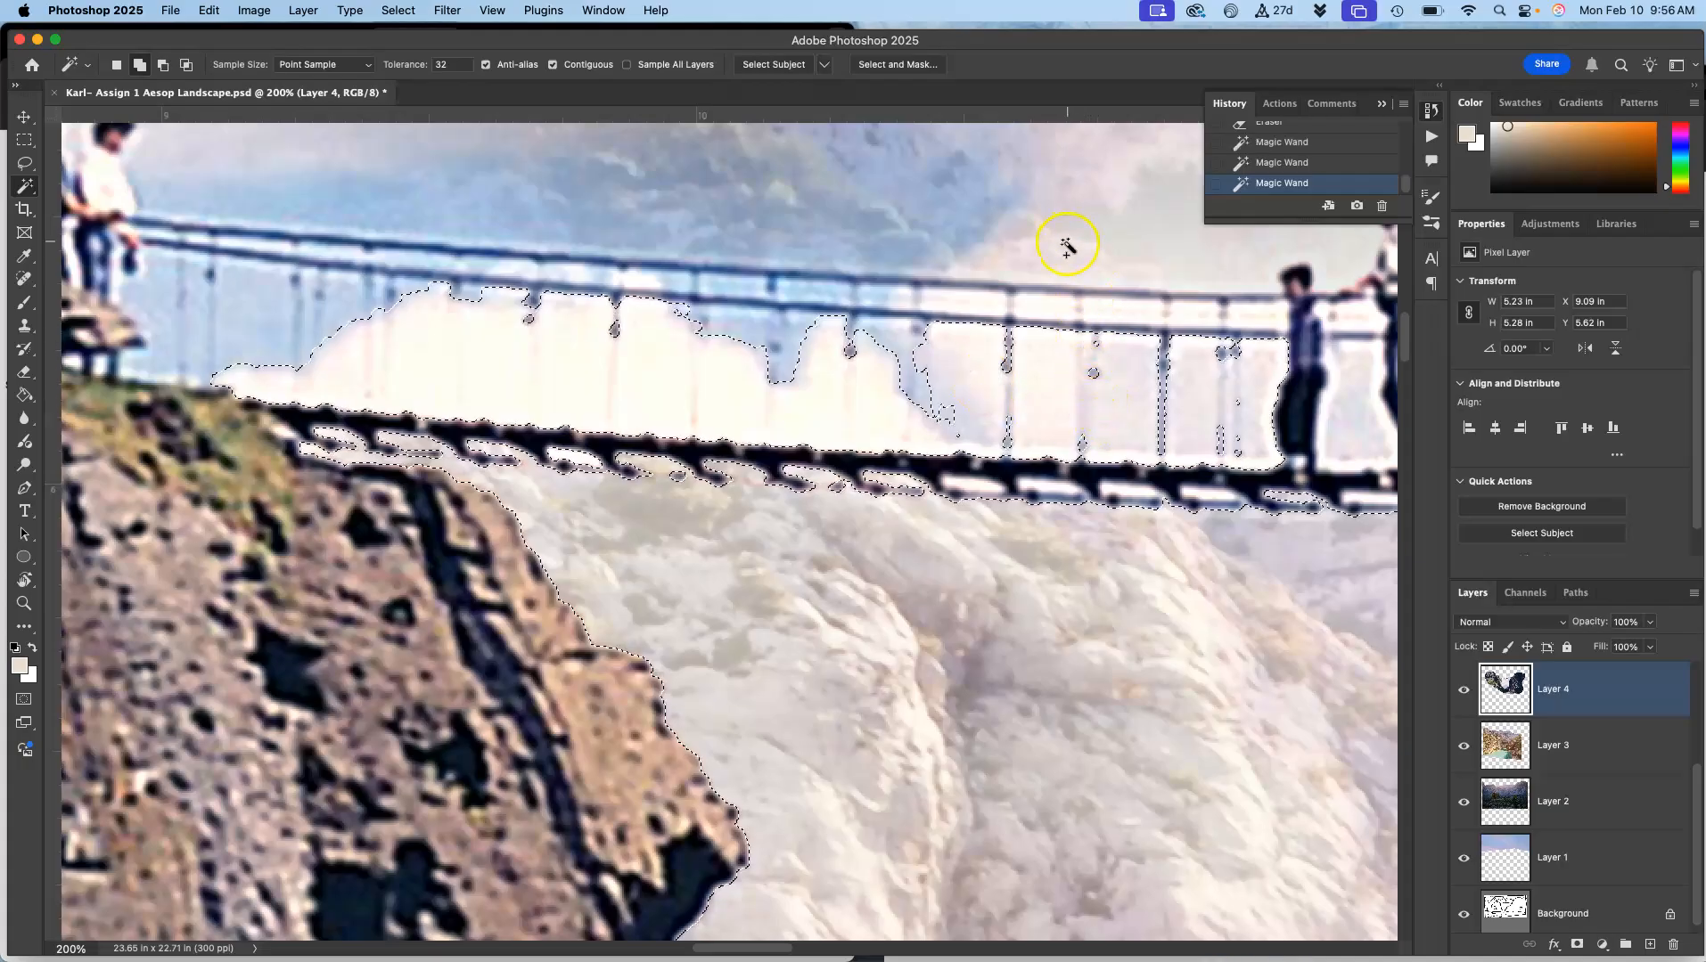
shift+click(734, 226)
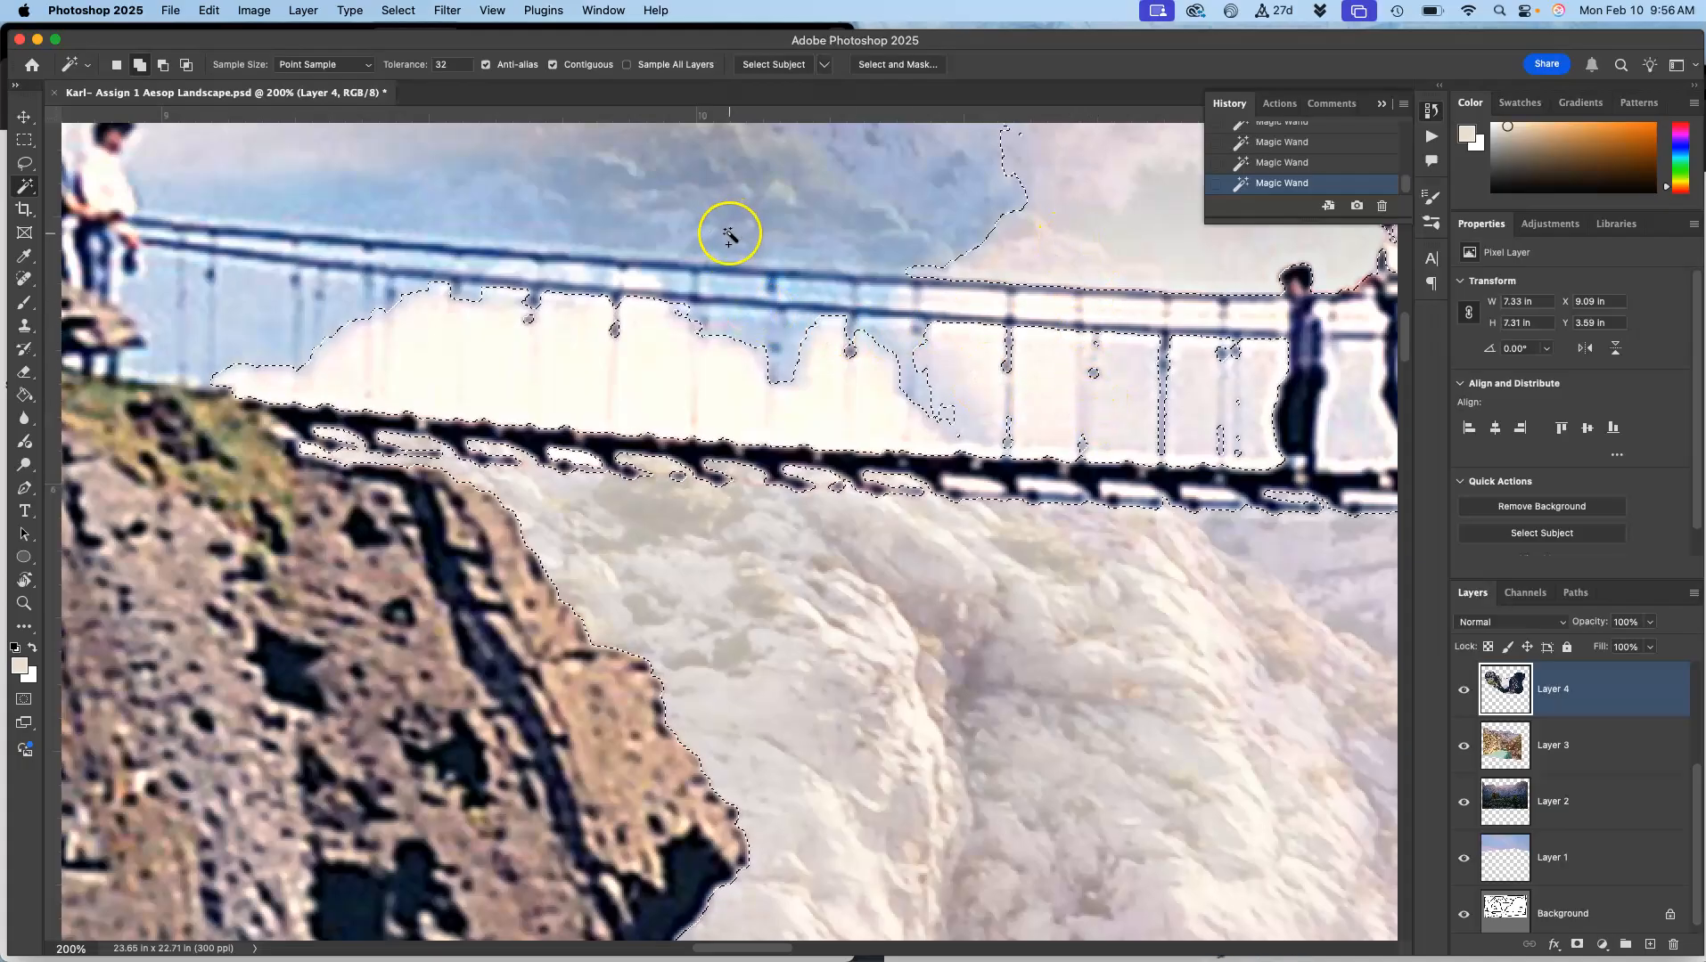
shift+click(730, 287)
shift+click(966, 306)
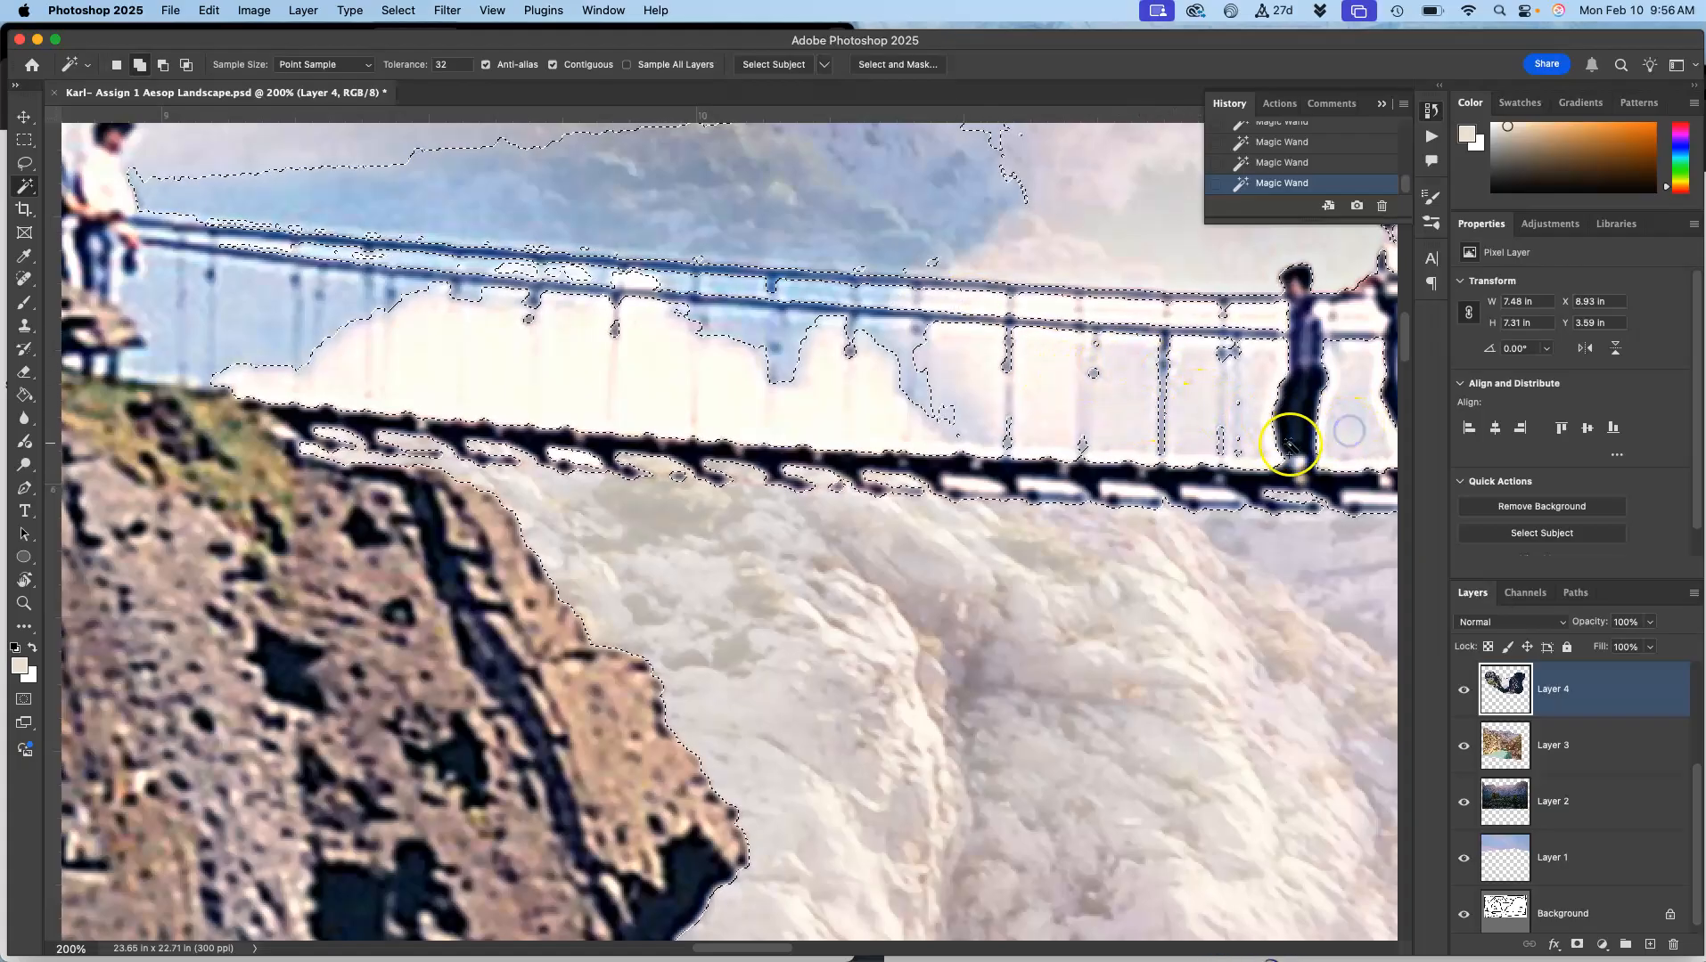
- Add the bright gaps under the deck and between the ropes along the bridge's middle section to the selection
drag(1288, 428, 740, 393)
drag(948, 361, 640, 407)
shift+click(706, 424)
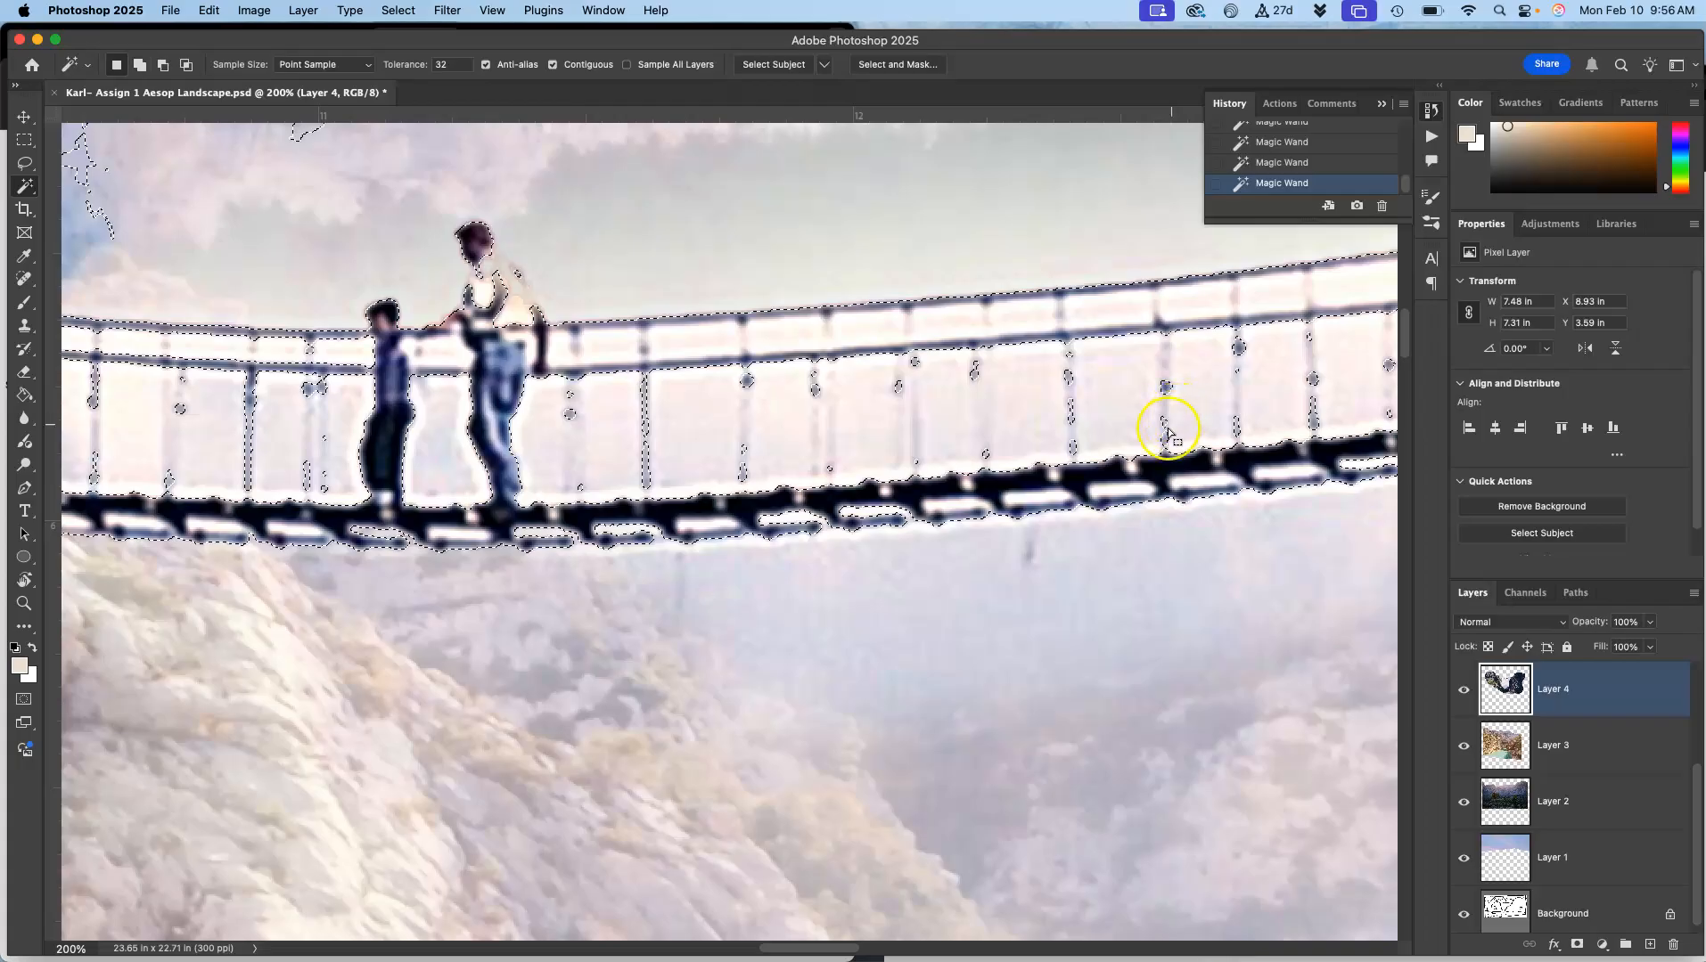
shift+click(1034, 497)
shift+click(1133, 492)
shift+click(1201, 486)
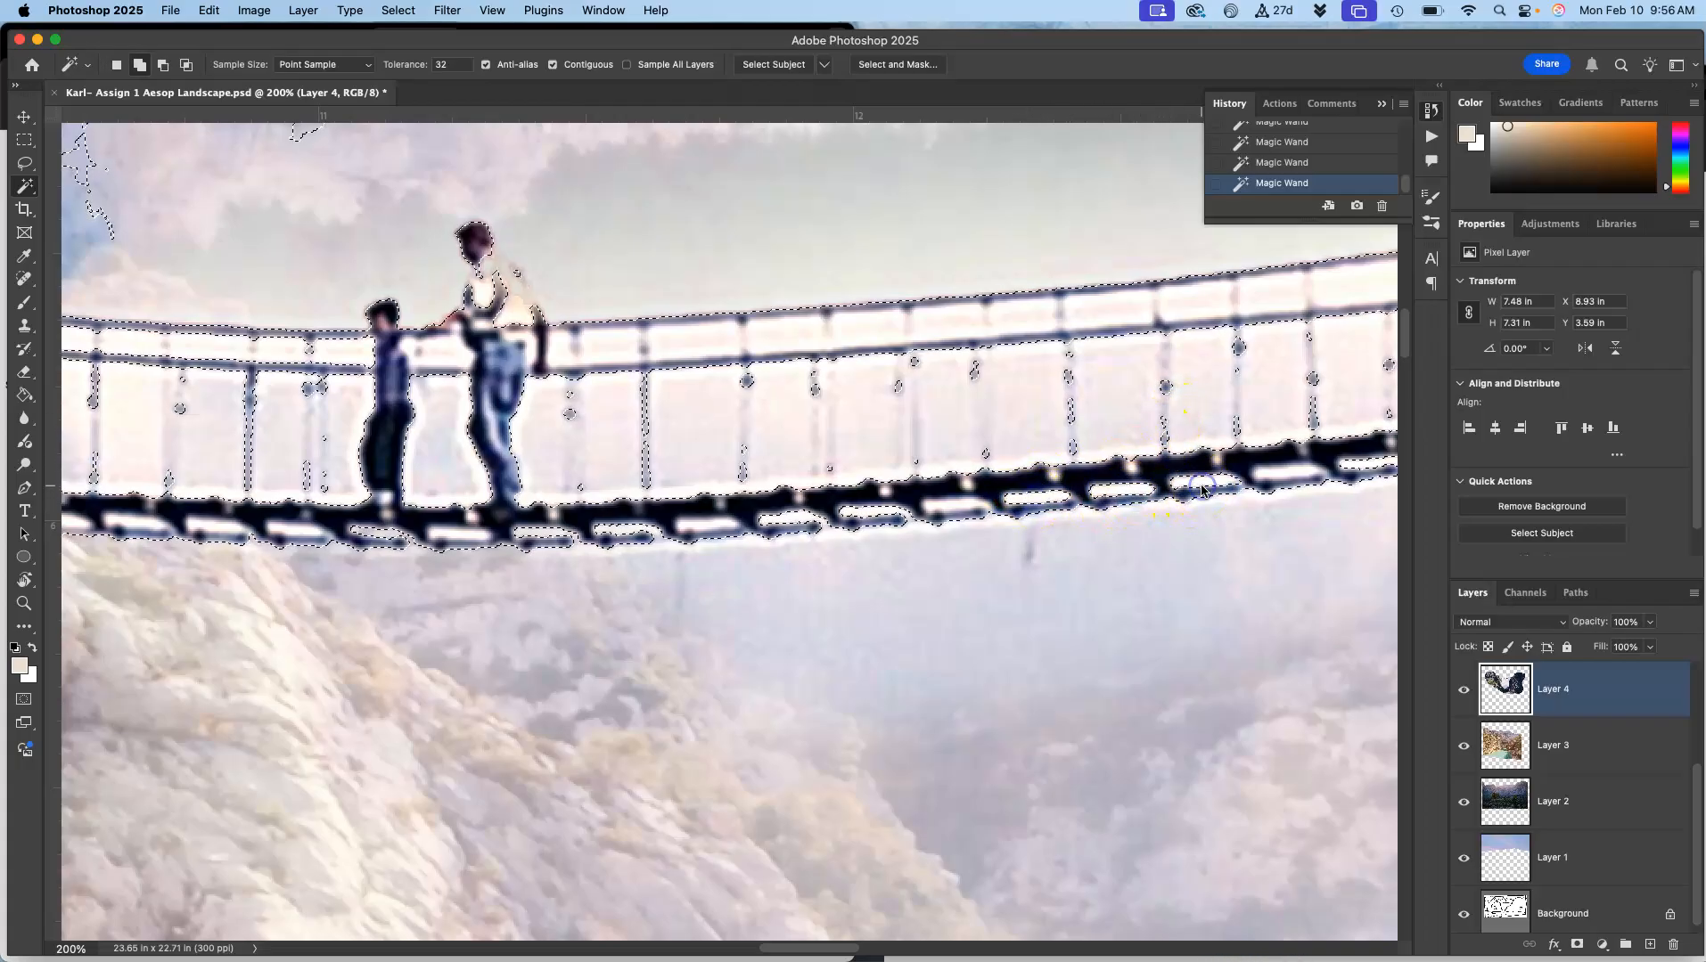
shift+click(1286, 473)
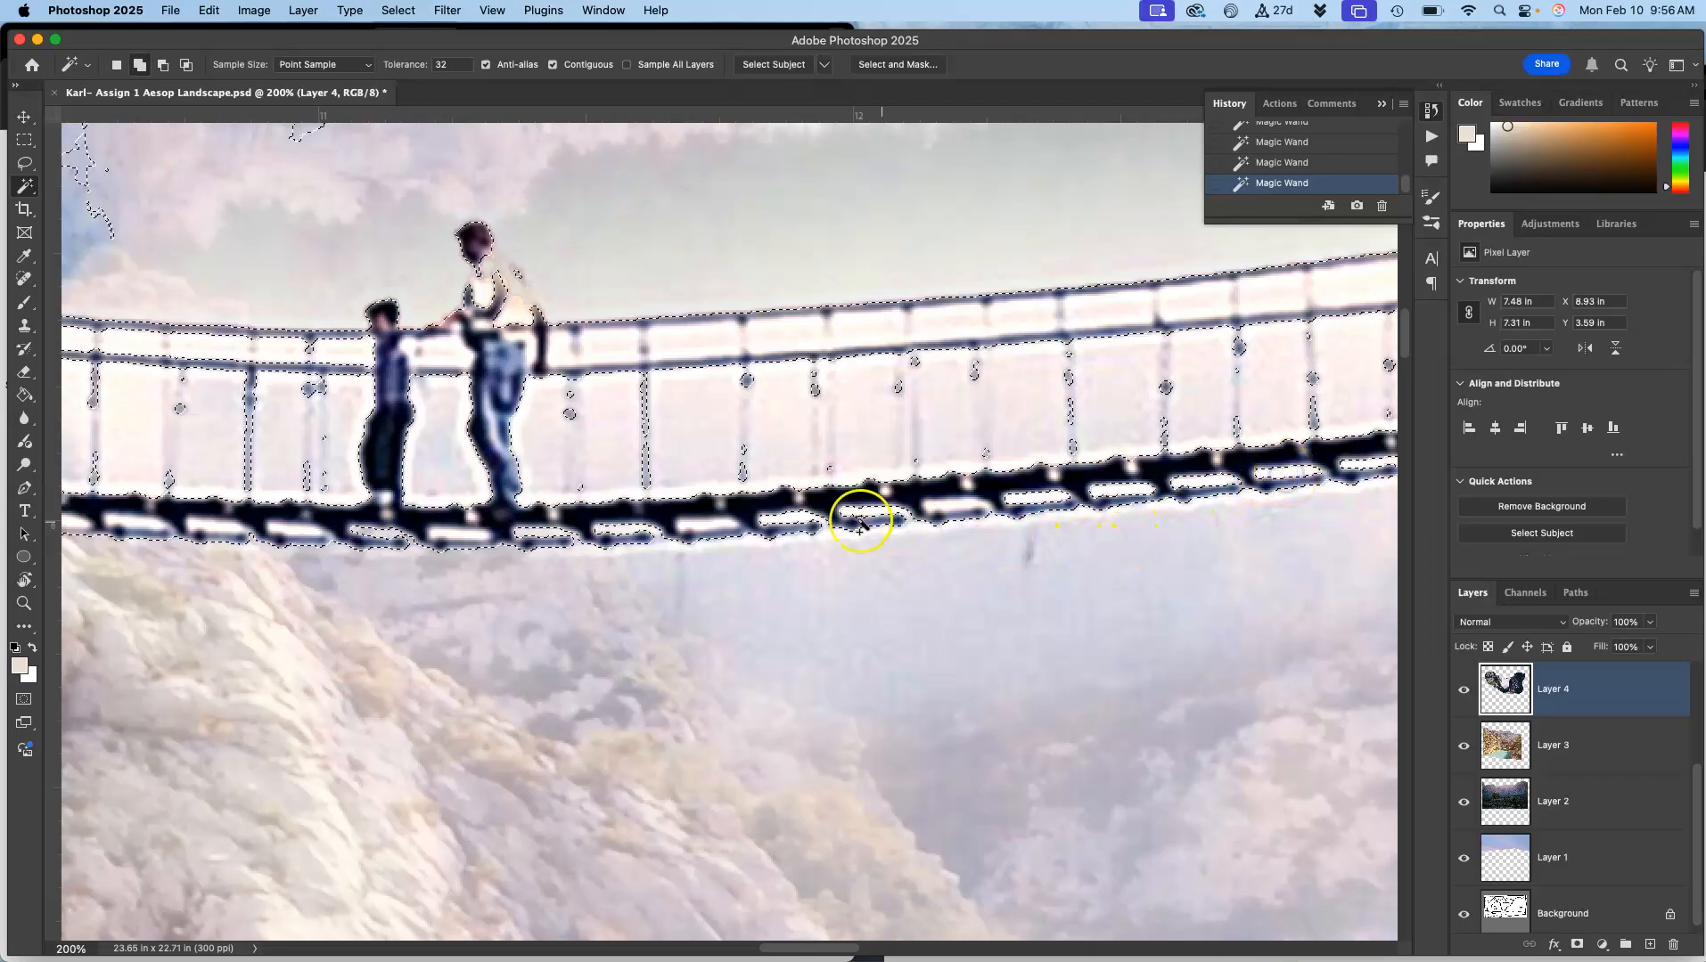
shift+click(690, 526)
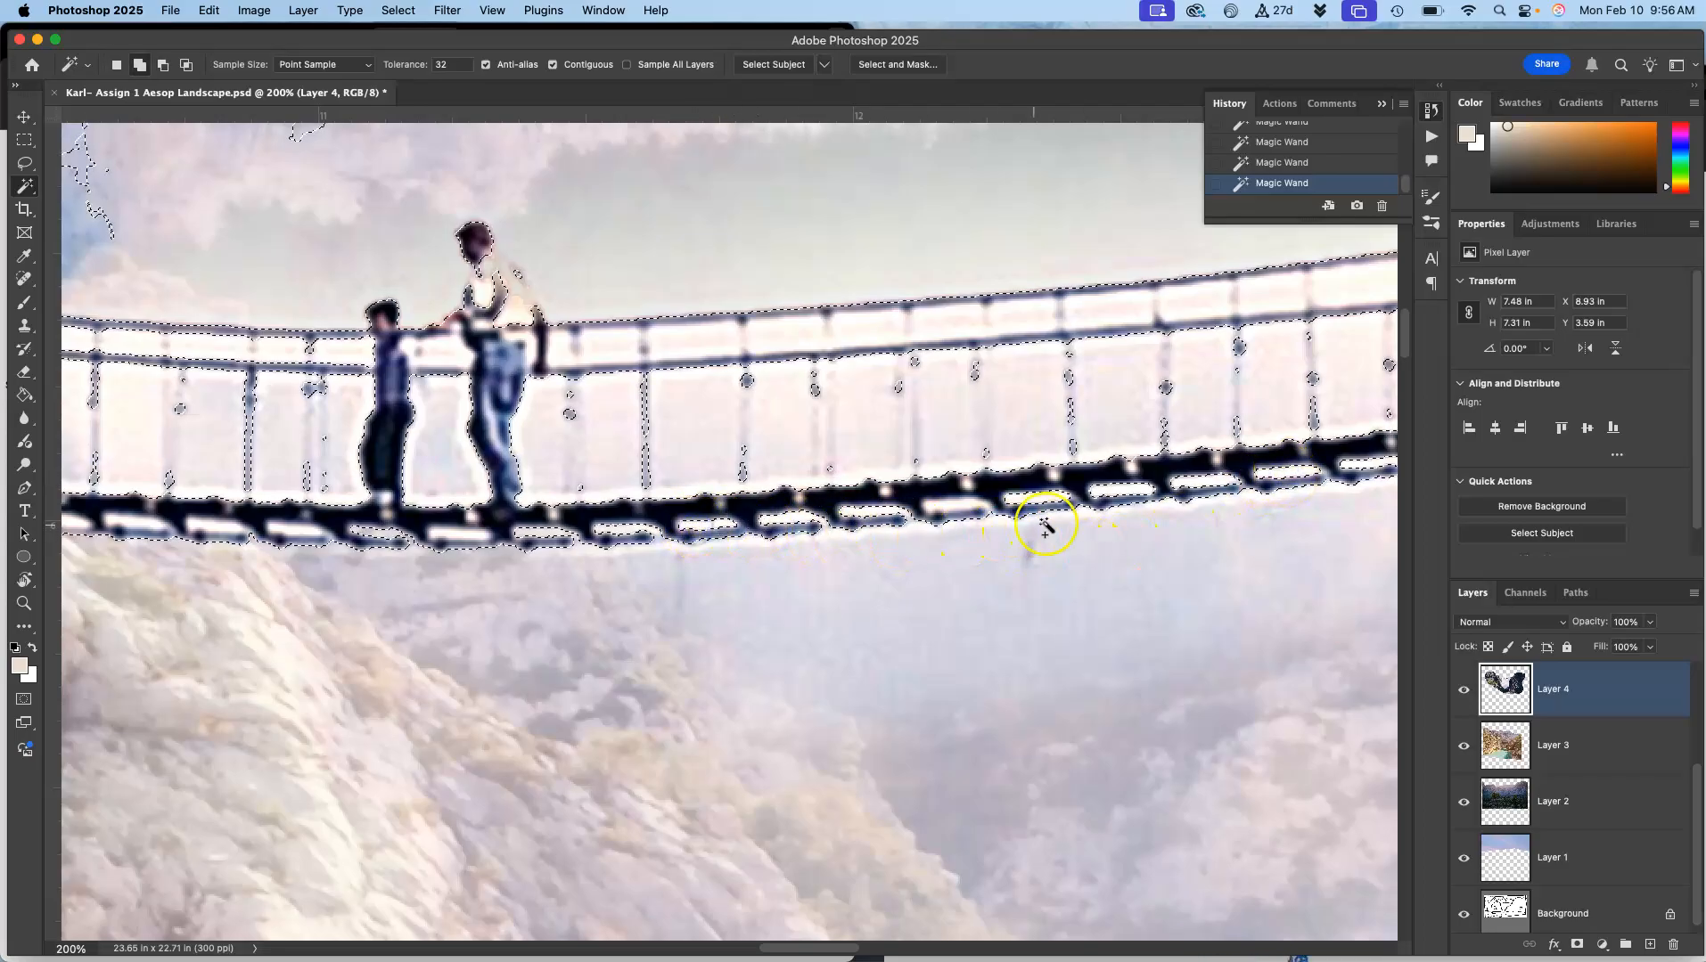
shift+click(954, 501)
shift+click(950, 323)
- Add the remaining bright gaps under the deck along the bridge section near the pine trees to the selection
drag(1060, 372, 443, 438)
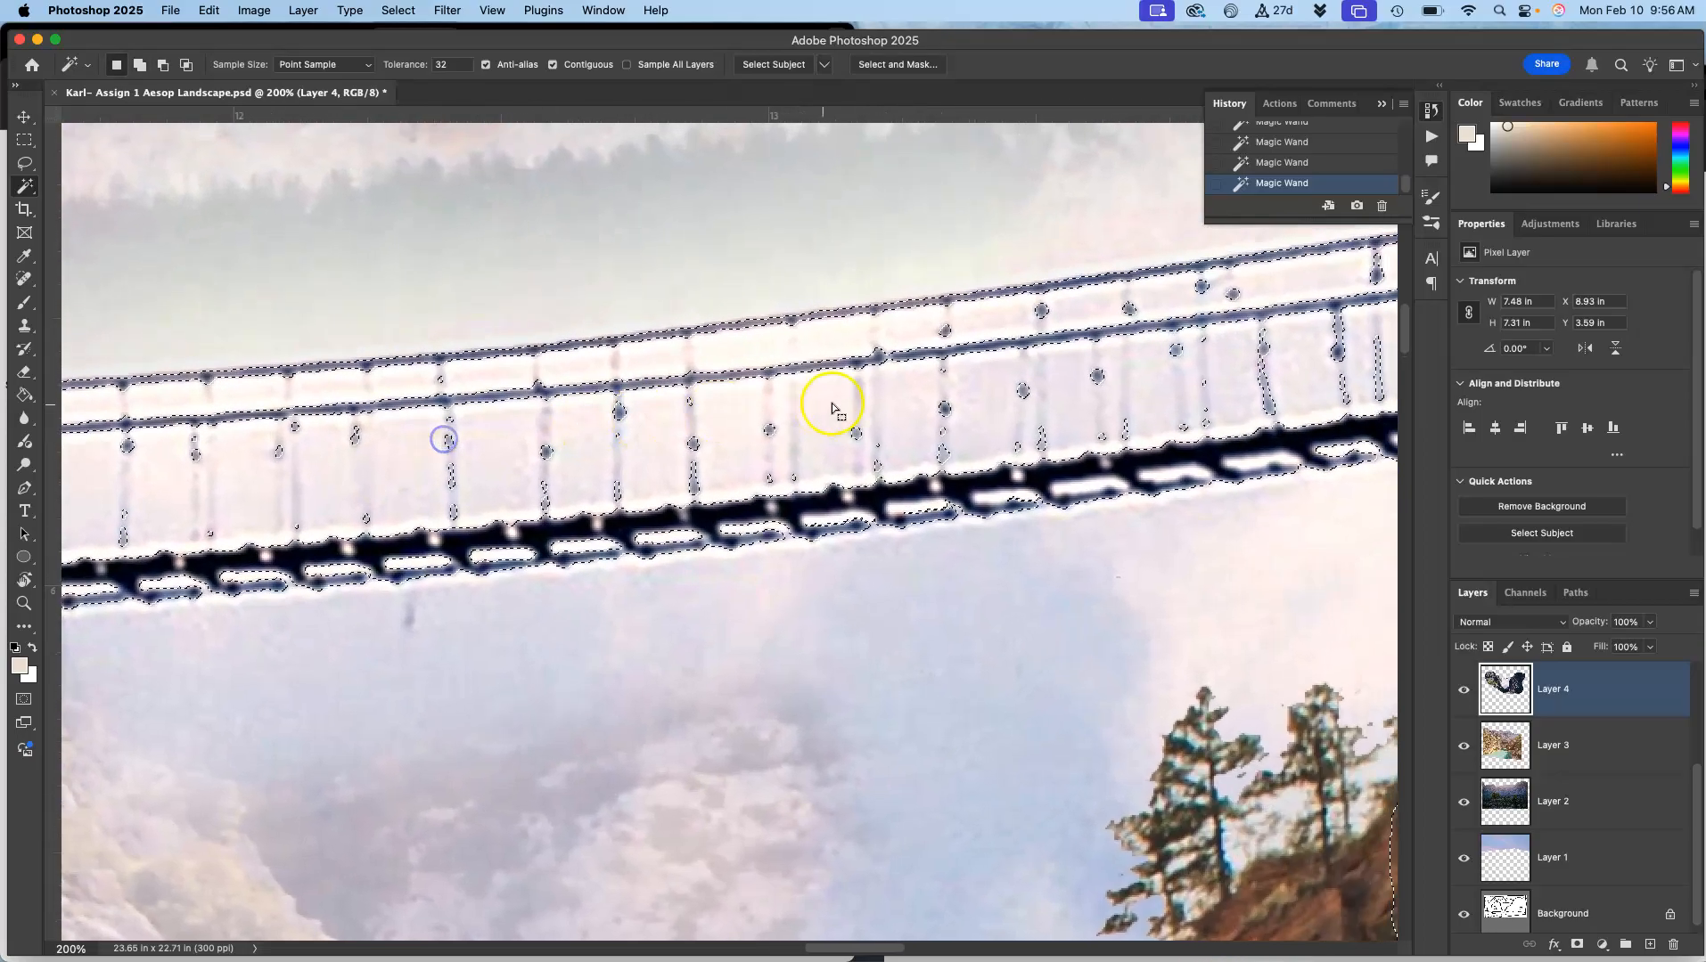
shift+click(1001, 499)
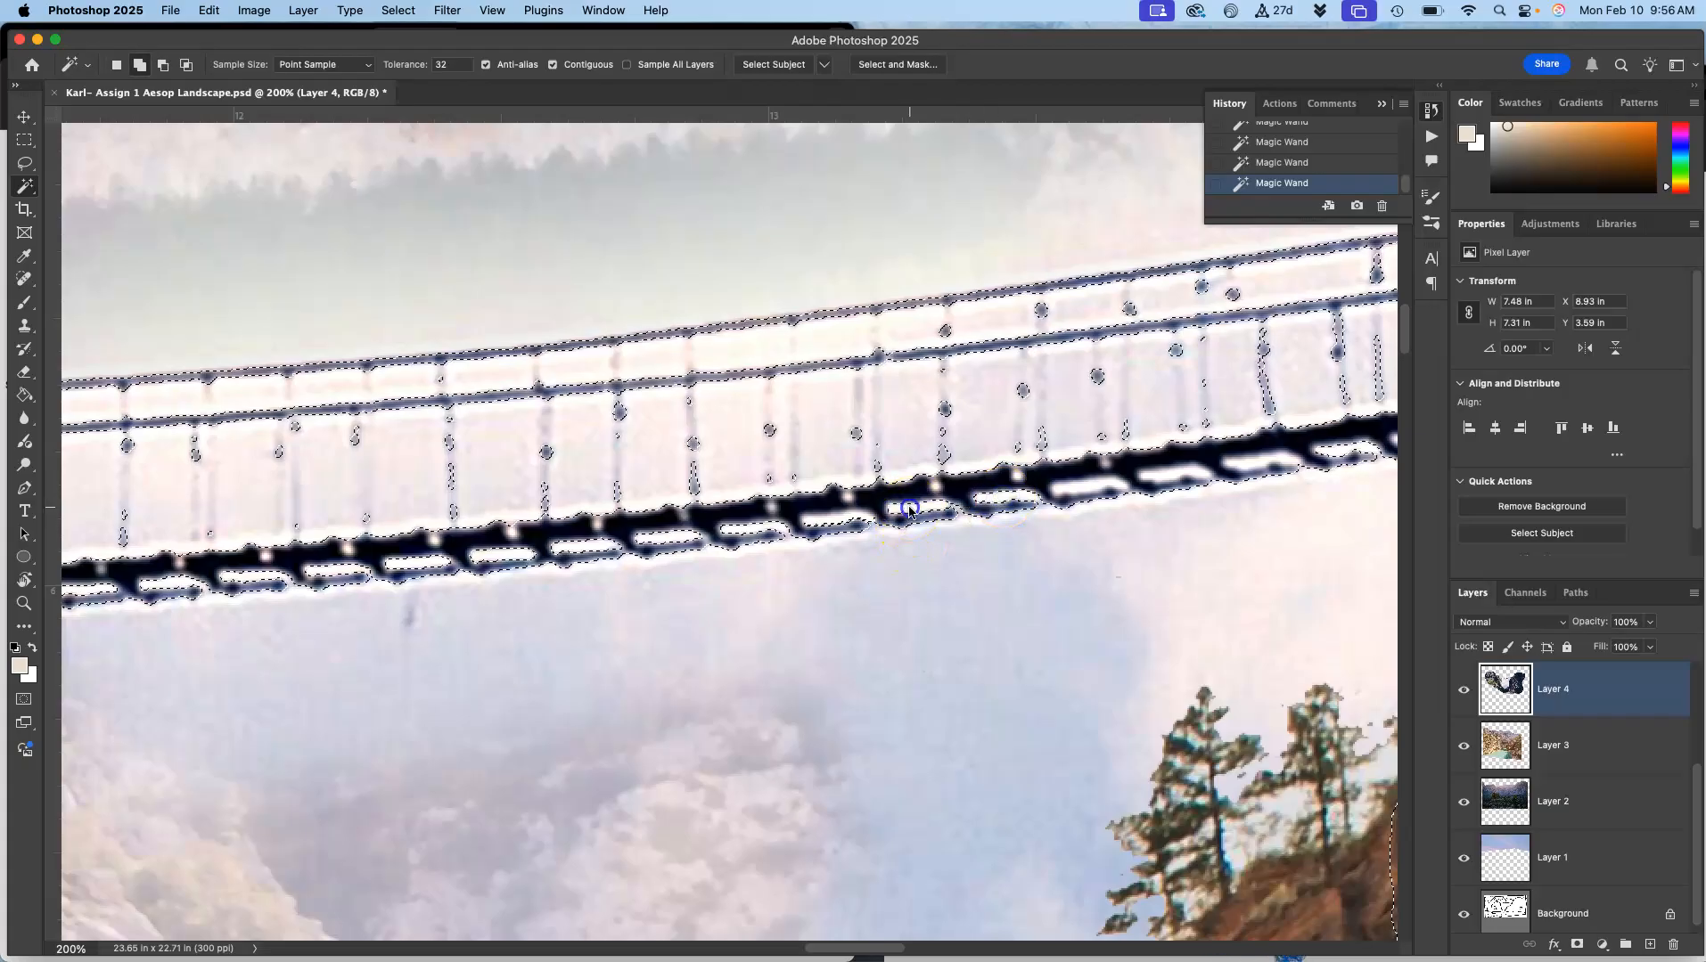
shift+click(830, 522)
drag(1012, 354, 974, 245)
shift+click(1250, 465)
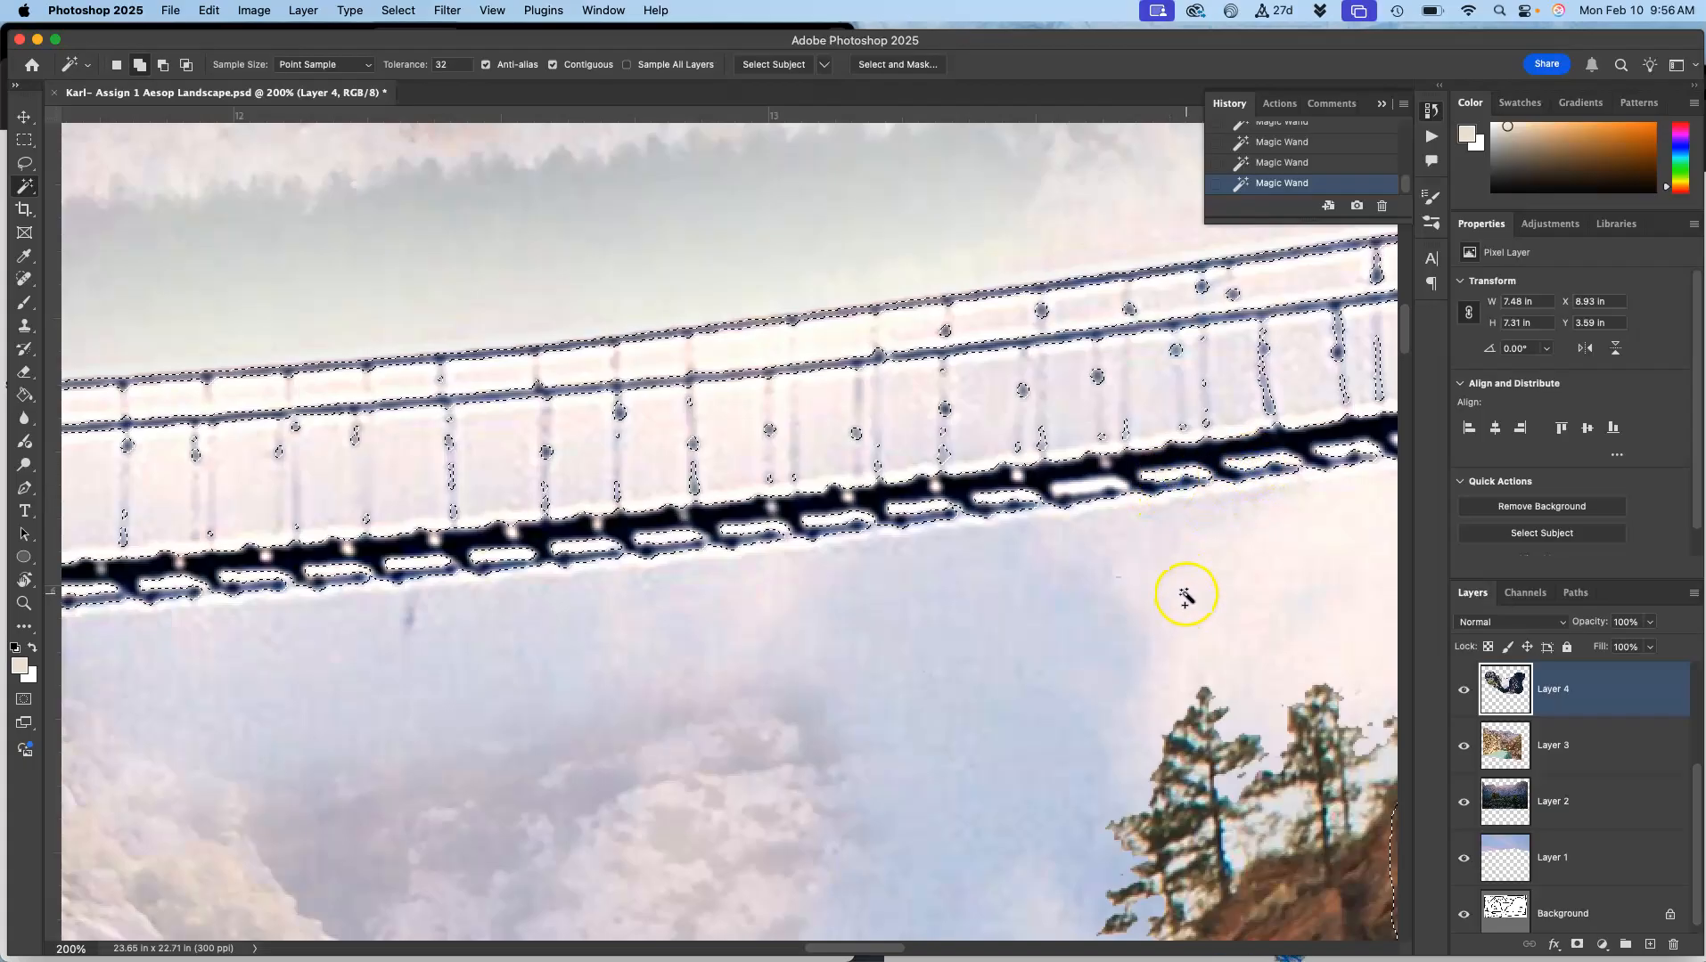
shift+click(1094, 484)
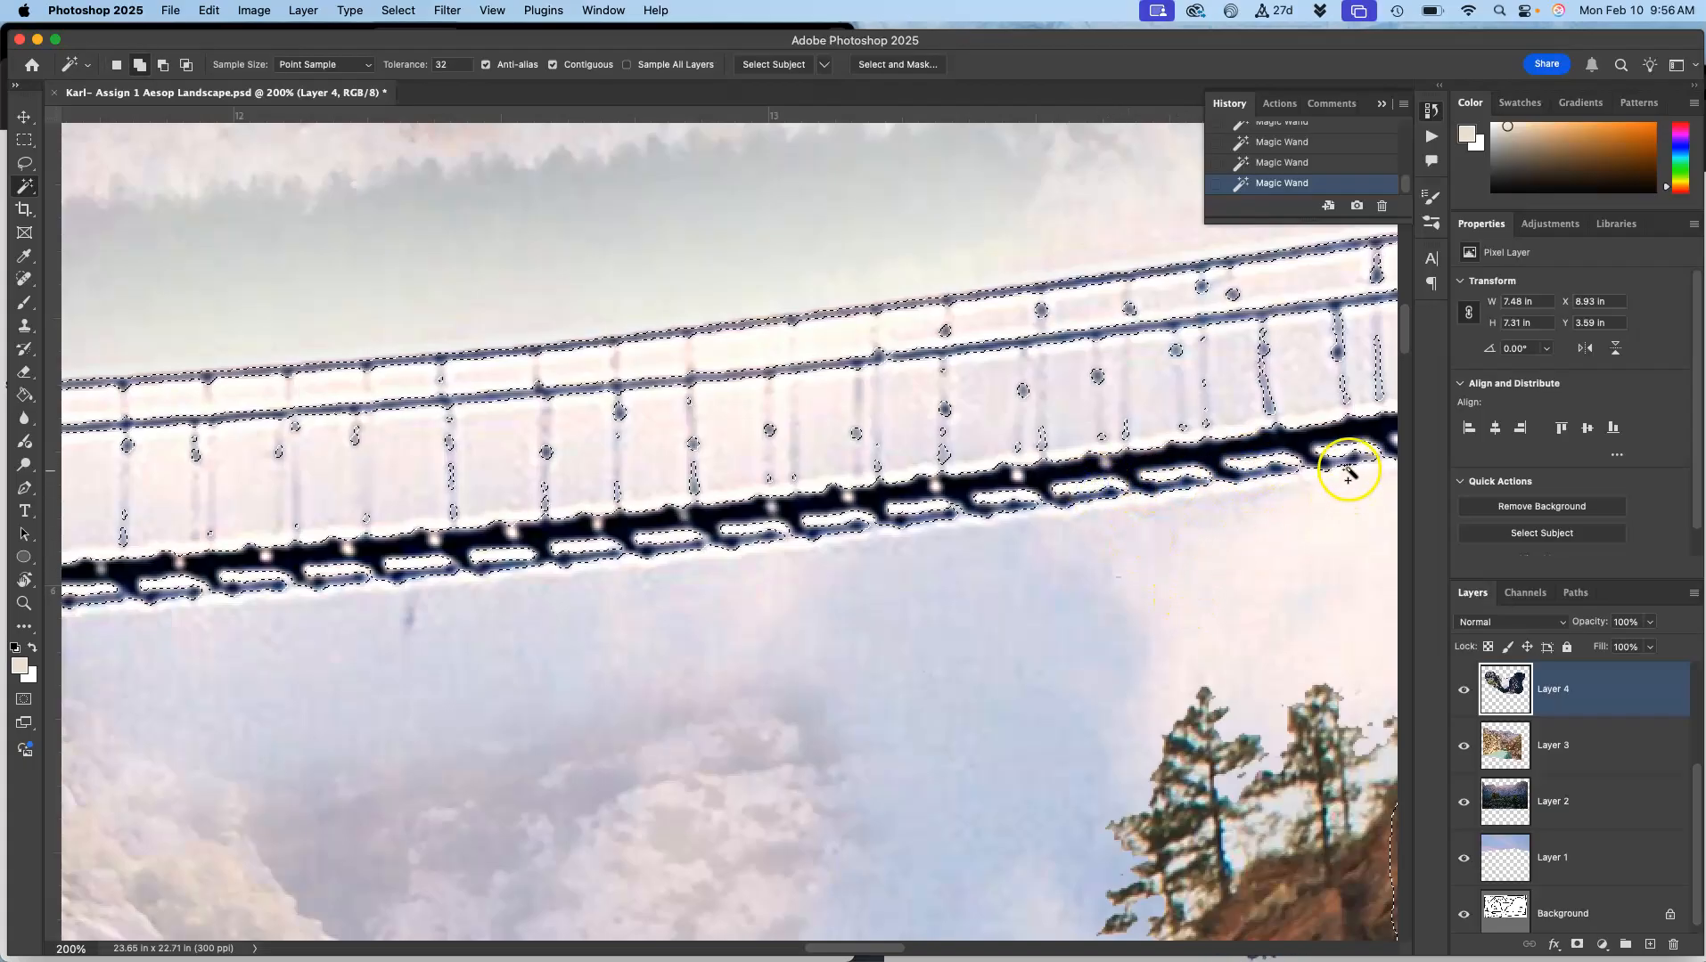
- Hide Layer 4 to examine the layers beneath the bridge, then show it again as the active layer
click(1464, 689)
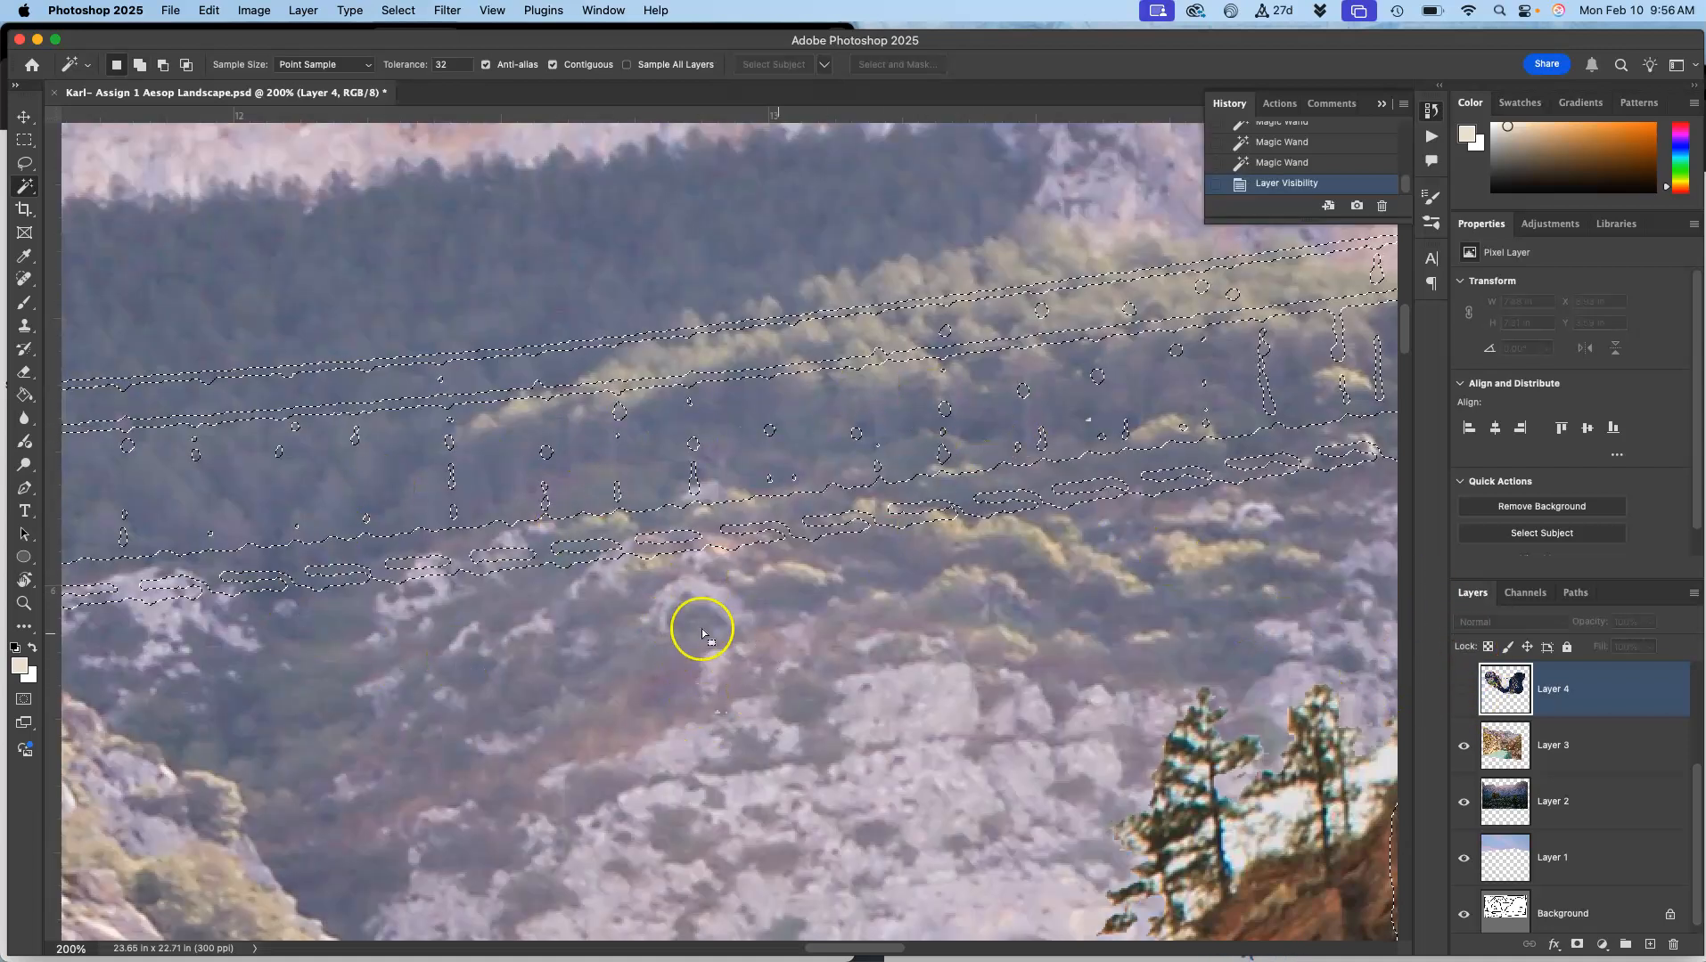
click(24, 372)
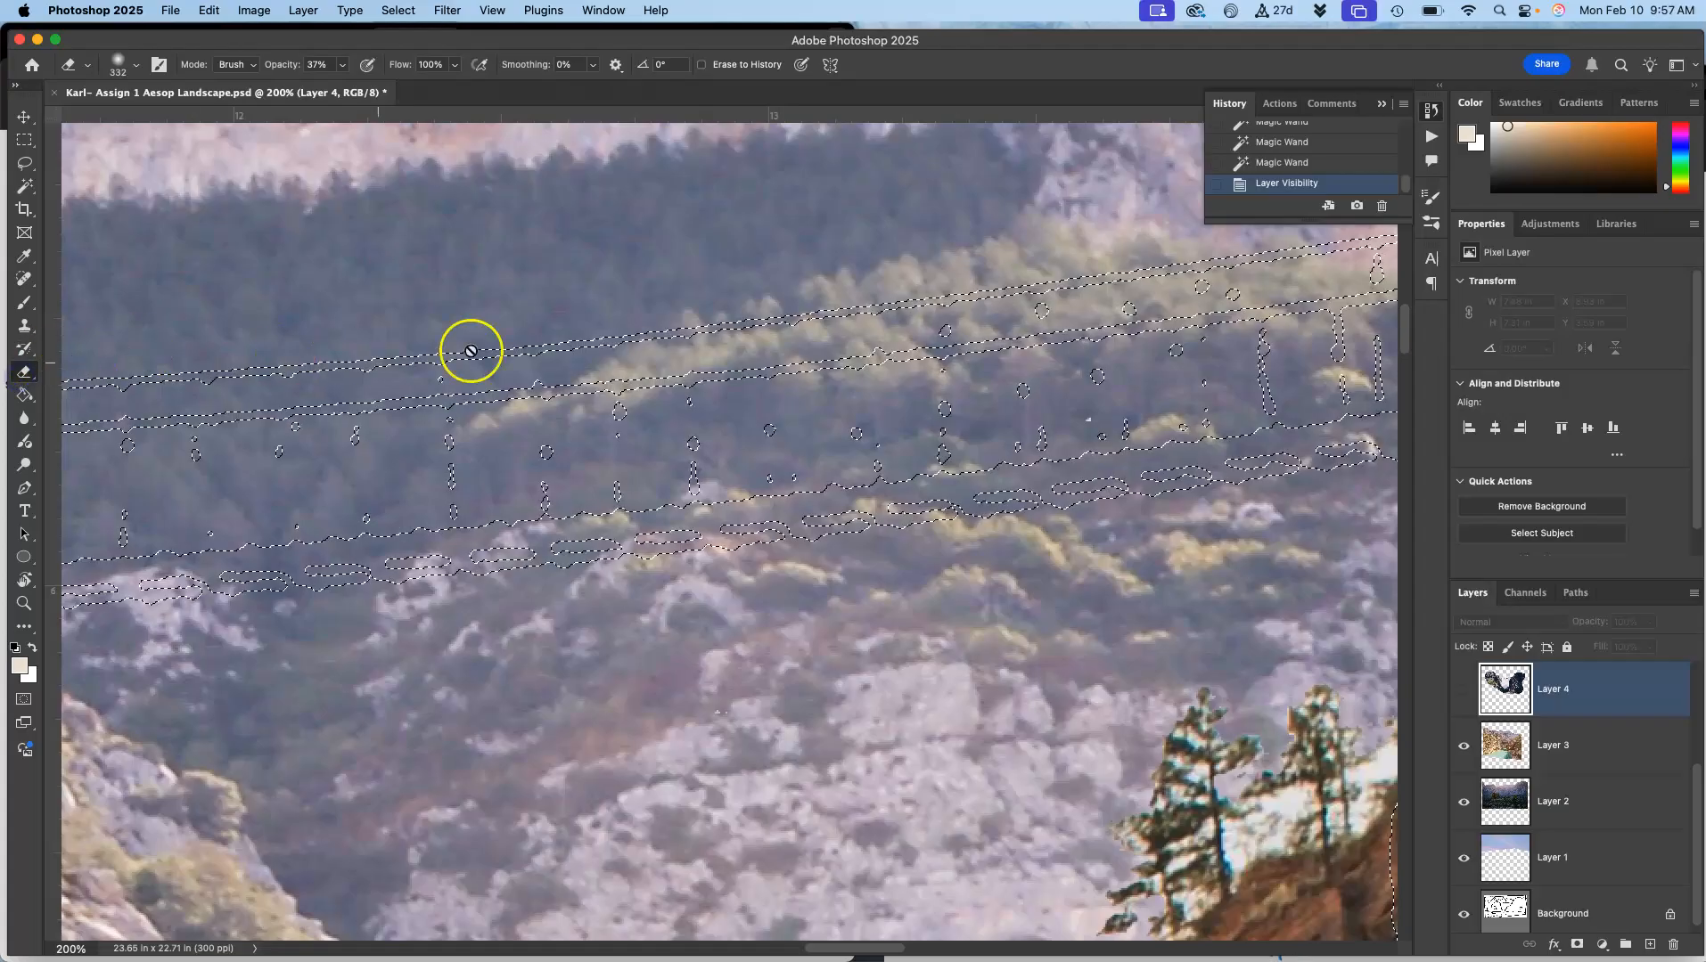
click(1519, 748)
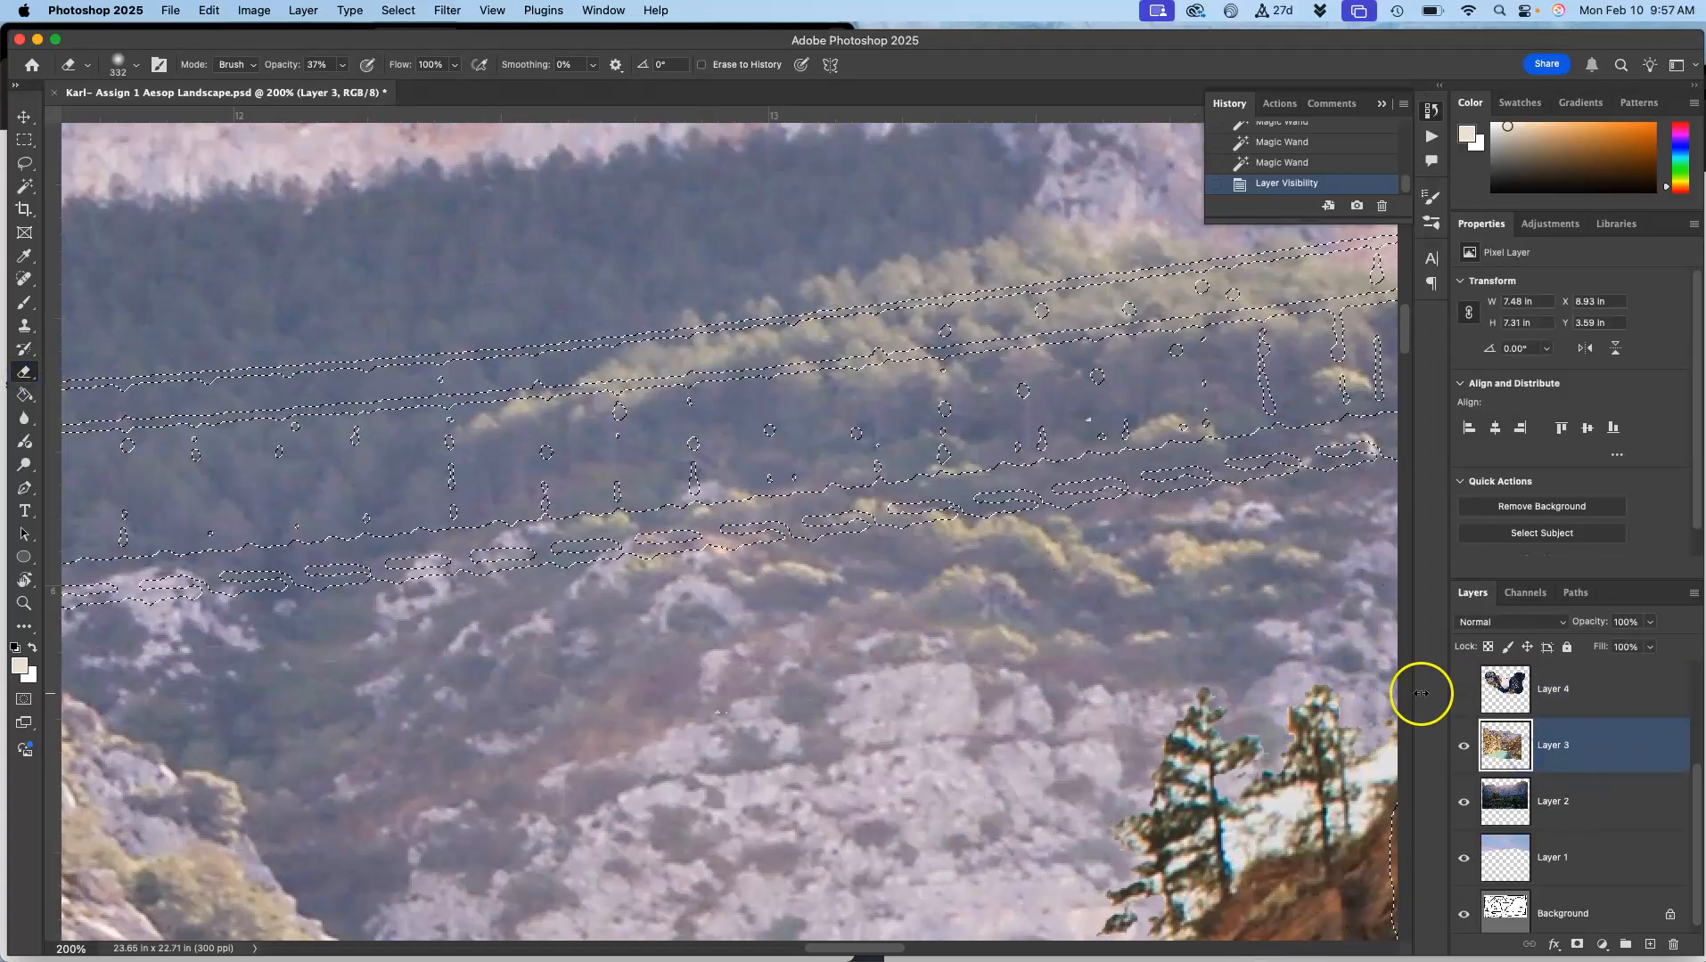
click(1529, 684)
click(1463, 689)
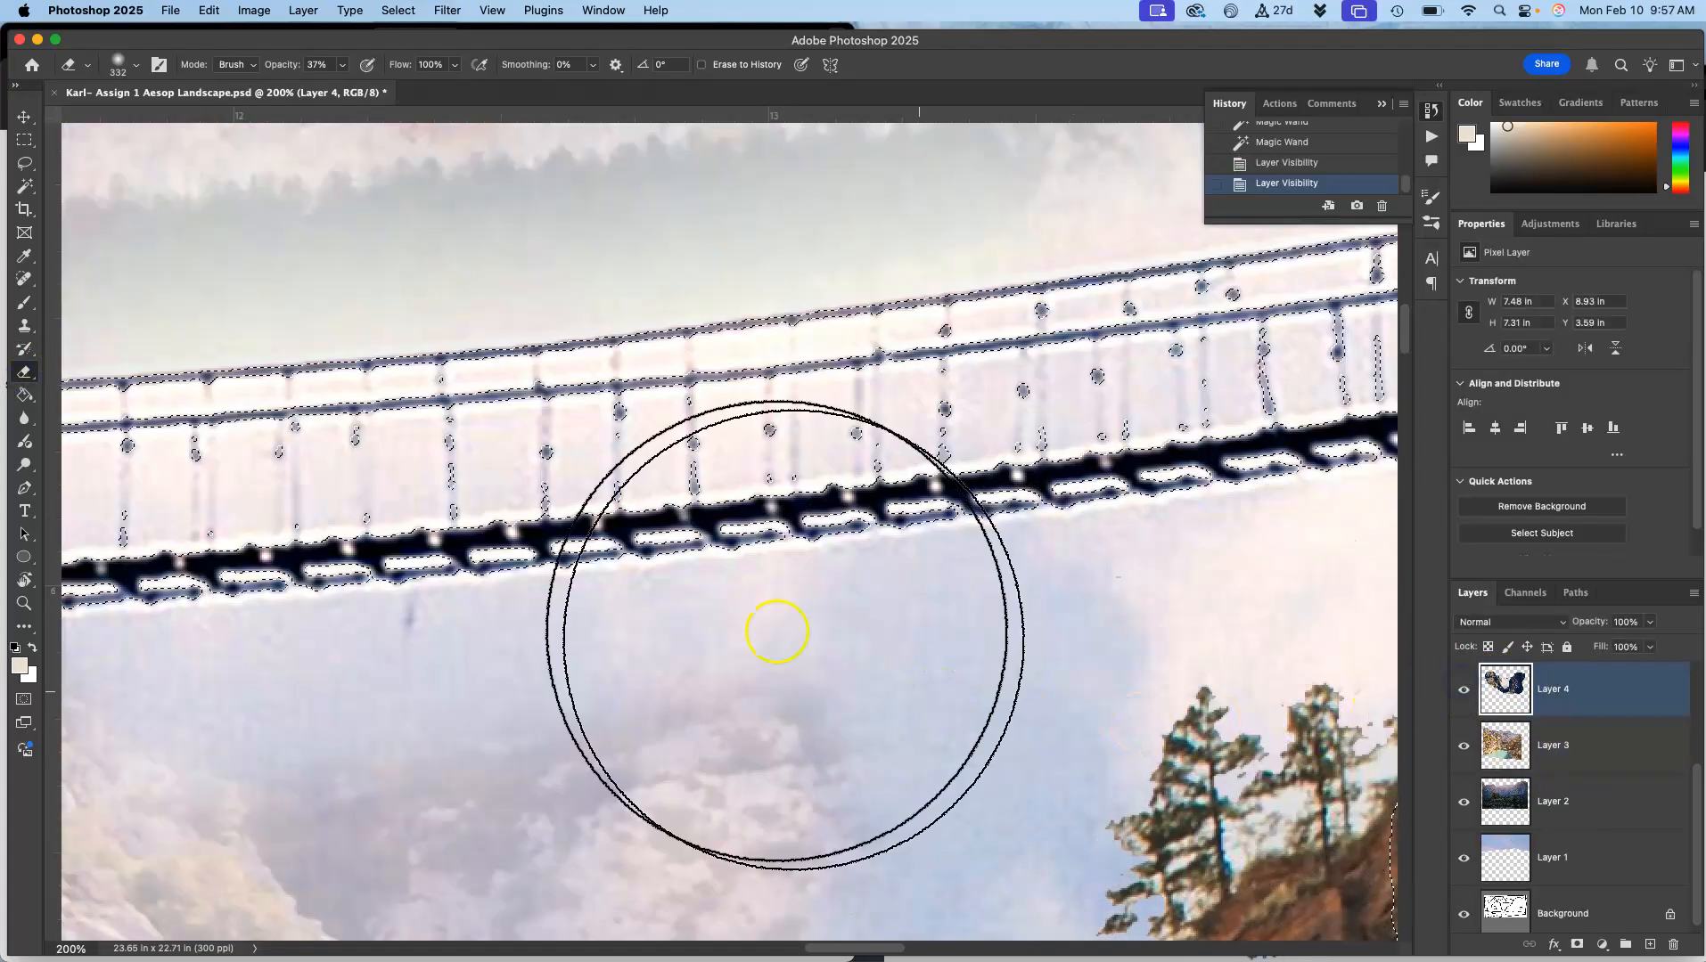
- Erase the selected sky on Layer 4 around the bridge's middle section and above the orange cliff at 37% opacity
mouse_move(431, 354)
mouse_down()
mouse_move(456, 392)
mouse_move(560, 308)
mouse_move(867, 298)
mouse_move(1086, 361)
mouse_move(686, 635)
mouse_move(573, 667)
mouse_up()
key(super+minus)
key(super+minus)
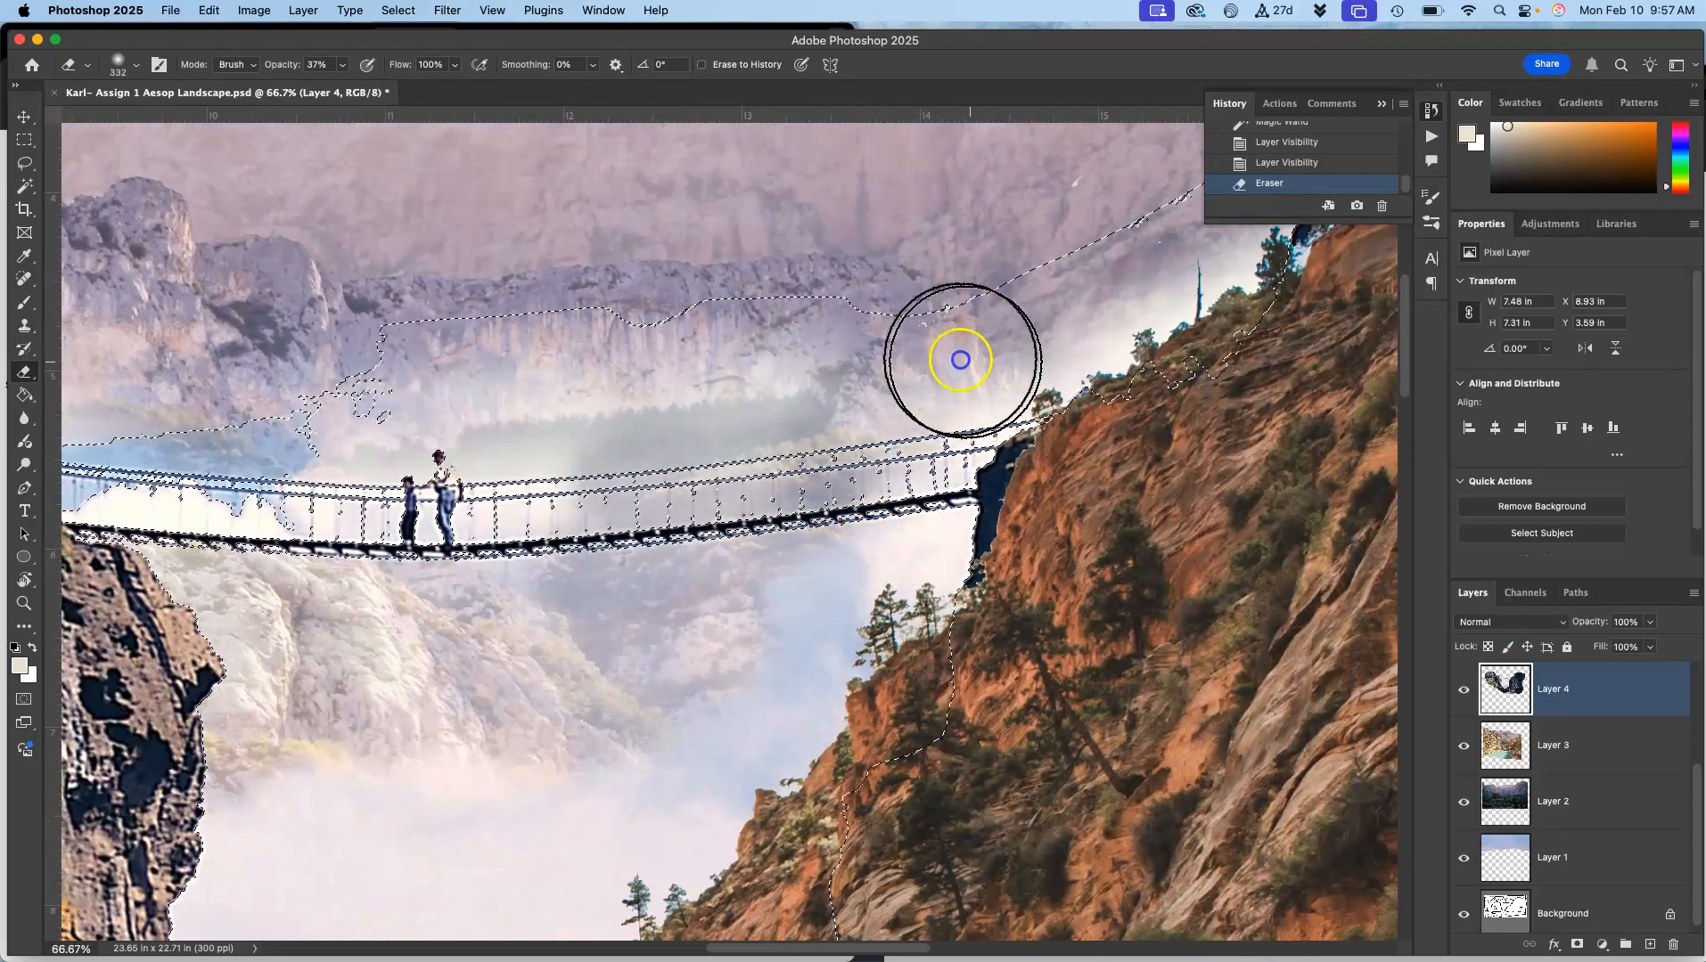
drag(1096, 330, 1246, 265)
- Erase more selected haze on Layer 4 beside the orange cliff's upper trees and above and around the rope bridge at 37% opacity
mouse_move(954, 372)
mouse_down()
mouse_move(925, 419)
mouse_move(776, 522)
mouse_up()
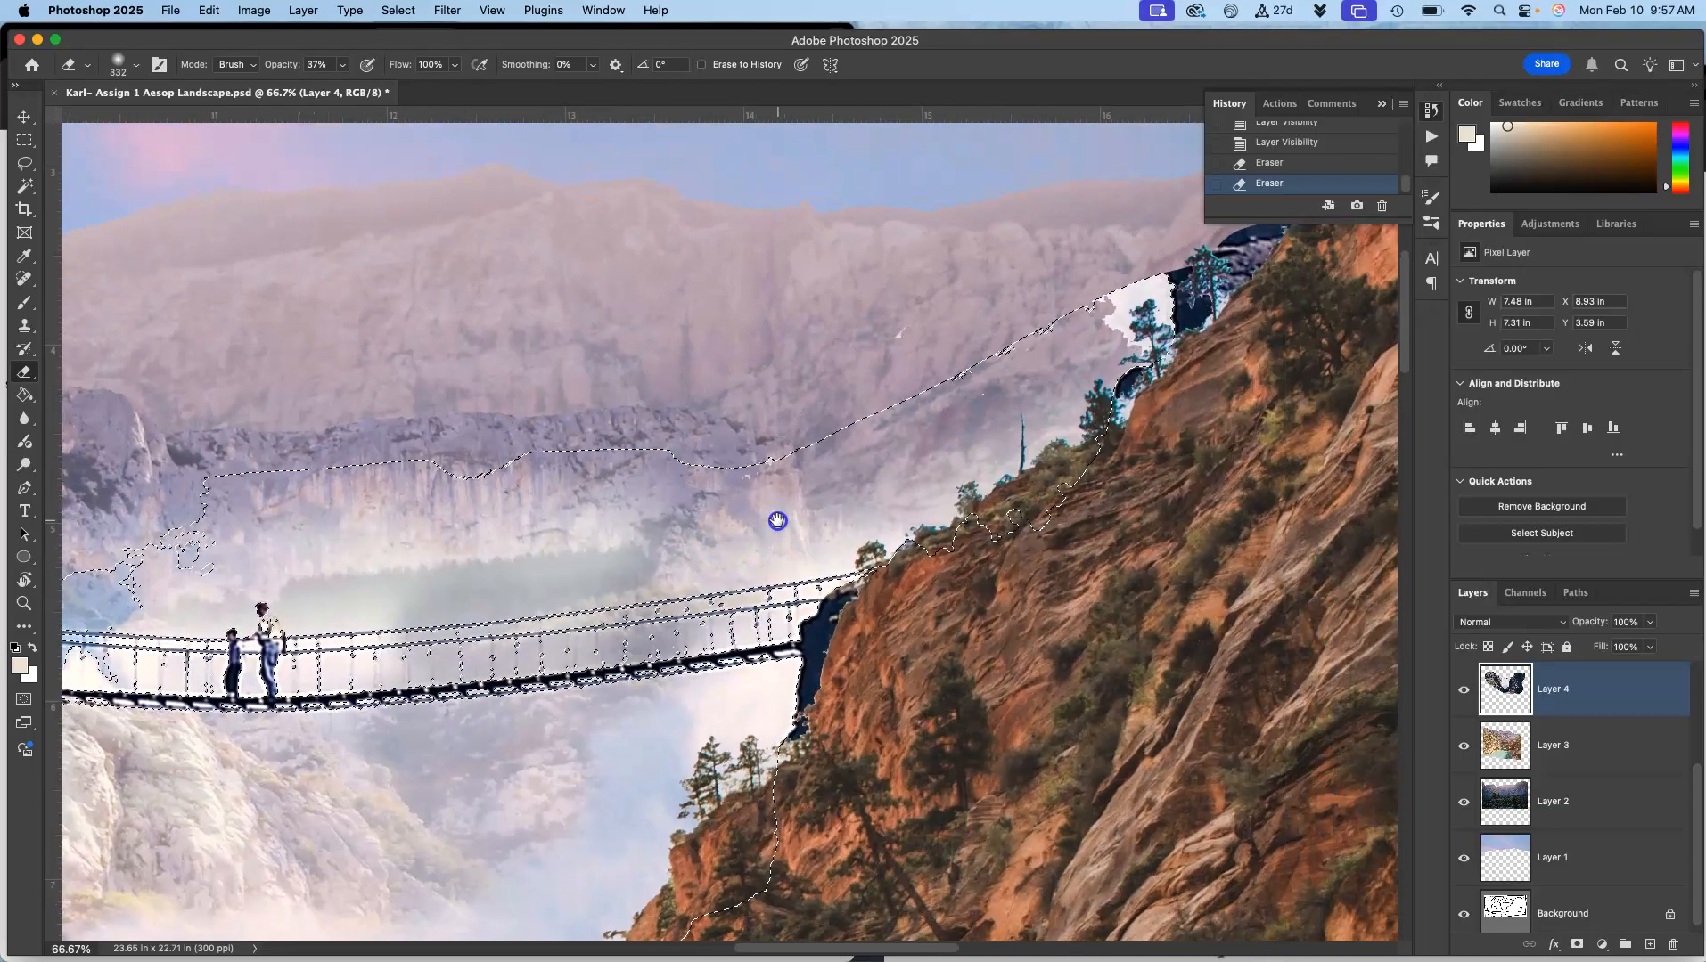
mouse_move(1125, 312)
mouse_down()
mouse_move(1144, 300)
mouse_move(1111, 329)
mouse_up()
drag(998, 442, 836, 501)
mouse_move(805, 437)
mouse_down()
mouse_move(706, 548)
mouse_move(573, 469)
mouse_move(486, 533)
mouse_move(405, 512)
mouse_move(330, 534)
mouse_move(252, 480)
mouse_up()
mouse_move(597, 430)
mouse_down()
mouse_move(731, 389)
mouse_move(998, 379)
mouse_up()
mouse_move(581, 403)
mouse_down()
mouse_move(461, 484)
mouse_move(364, 504)
mouse_move(323, 419)
mouse_up()
mouse_move(297, 541)
mouse_down()
mouse_move(698, 592)
mouse_move(294, 590)
mouse_move(396, 677)
mouse_move(545, 658)
mouse_move(841, 710)
mouse_move(669, 659)
mouse_move(893, 735)
mouse_move(1140, 667)
mouse_move(1069, 672)
mouse_move(1018, 573)
mouse_move(722, 541)
mouse_move(734, 503)
mouse_up()
- Examine the two figures at the middle of the bridge and the surrounding ropes for leftover sky
key(super+minus)
key(super+minus)
key(super+minus)
key(super+plus)
key(super+plus)
key(super+plus)
key(super+plus)
key(super+plus)
key(super+plus)
key(super+plus)
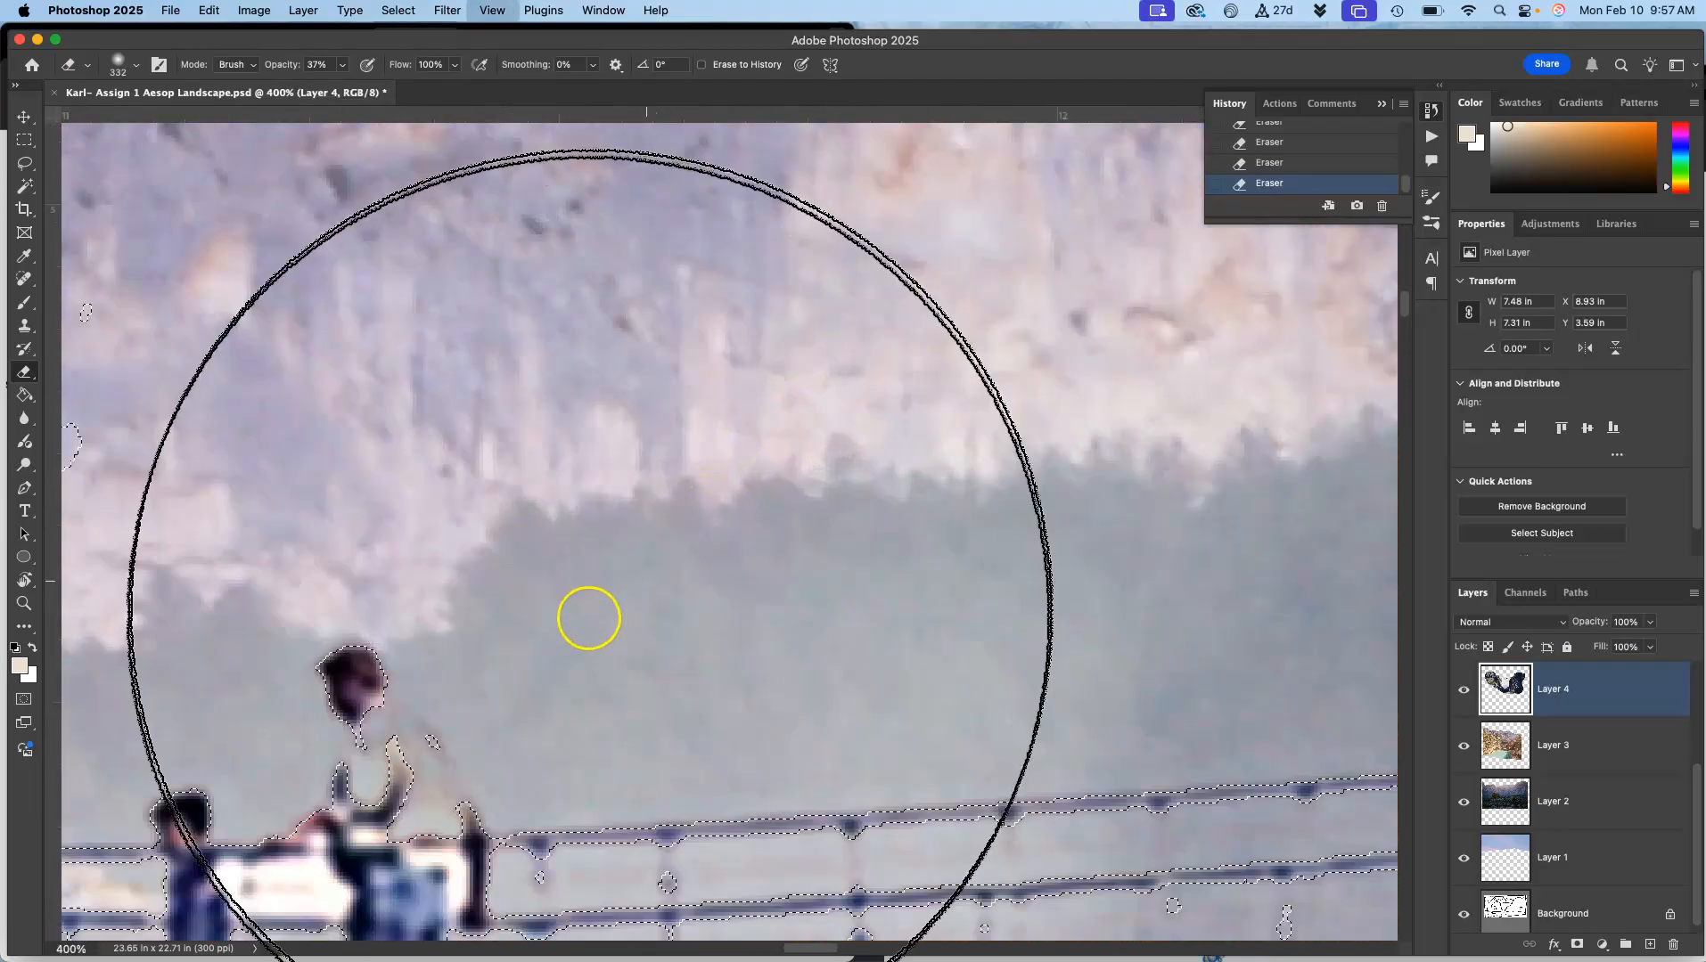
drag(571, 621, 921, 300)
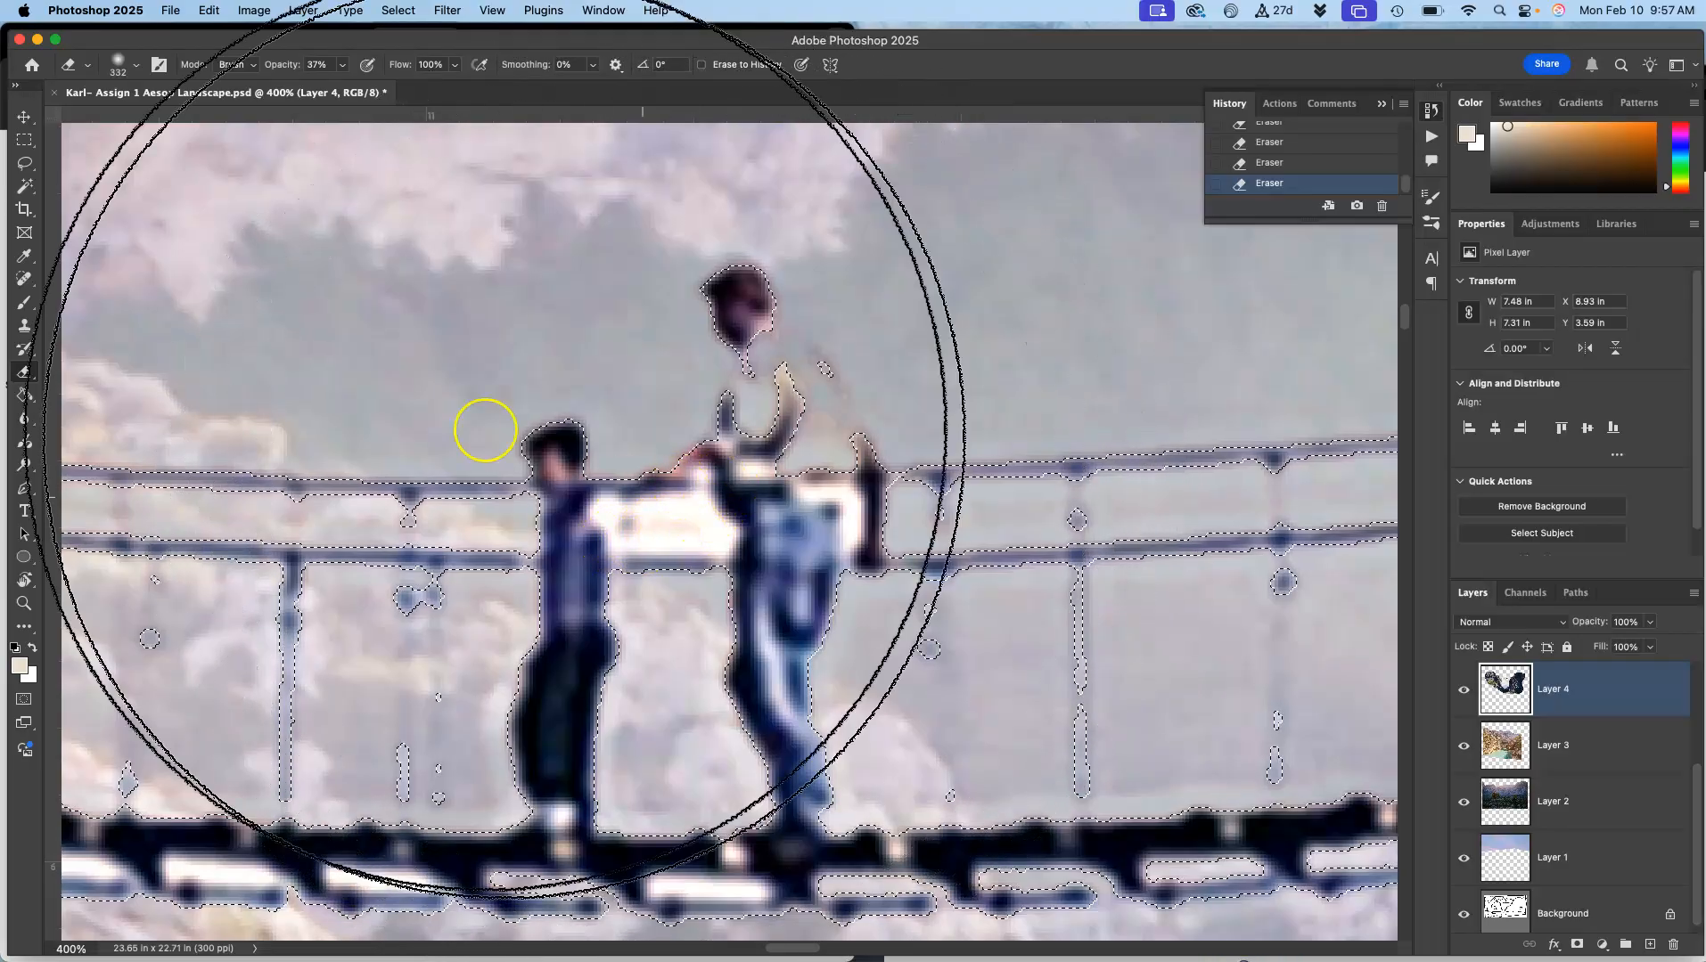
click(24, 186)
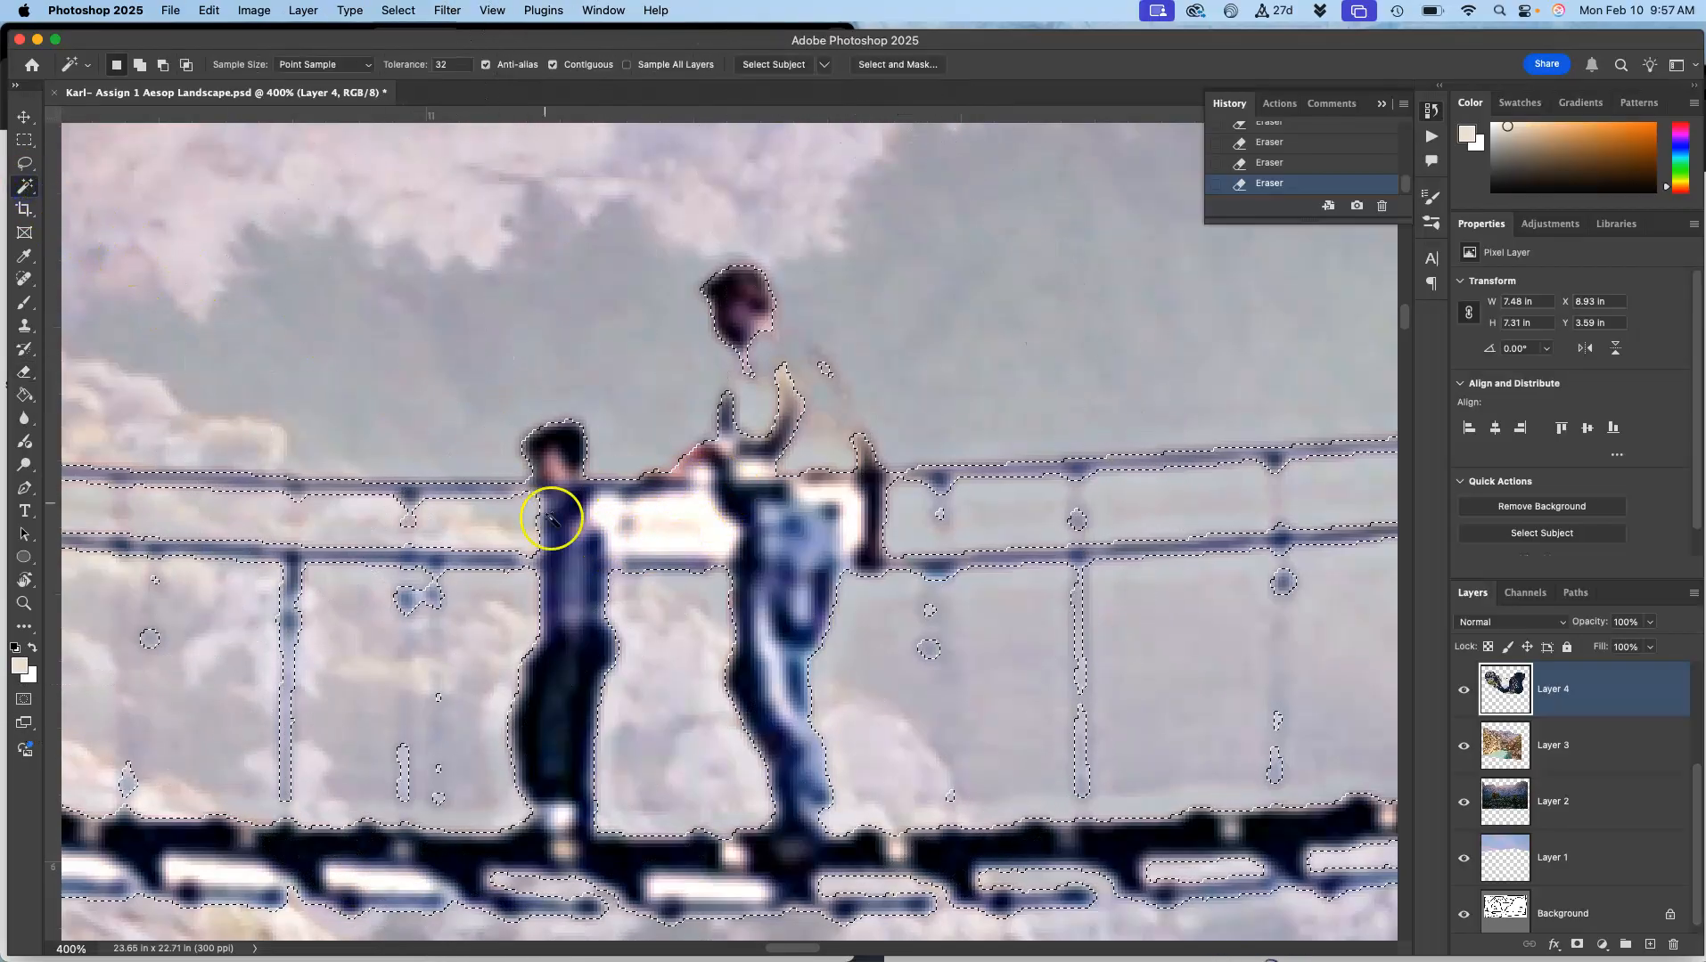
scroll(691, 585, down, 5)
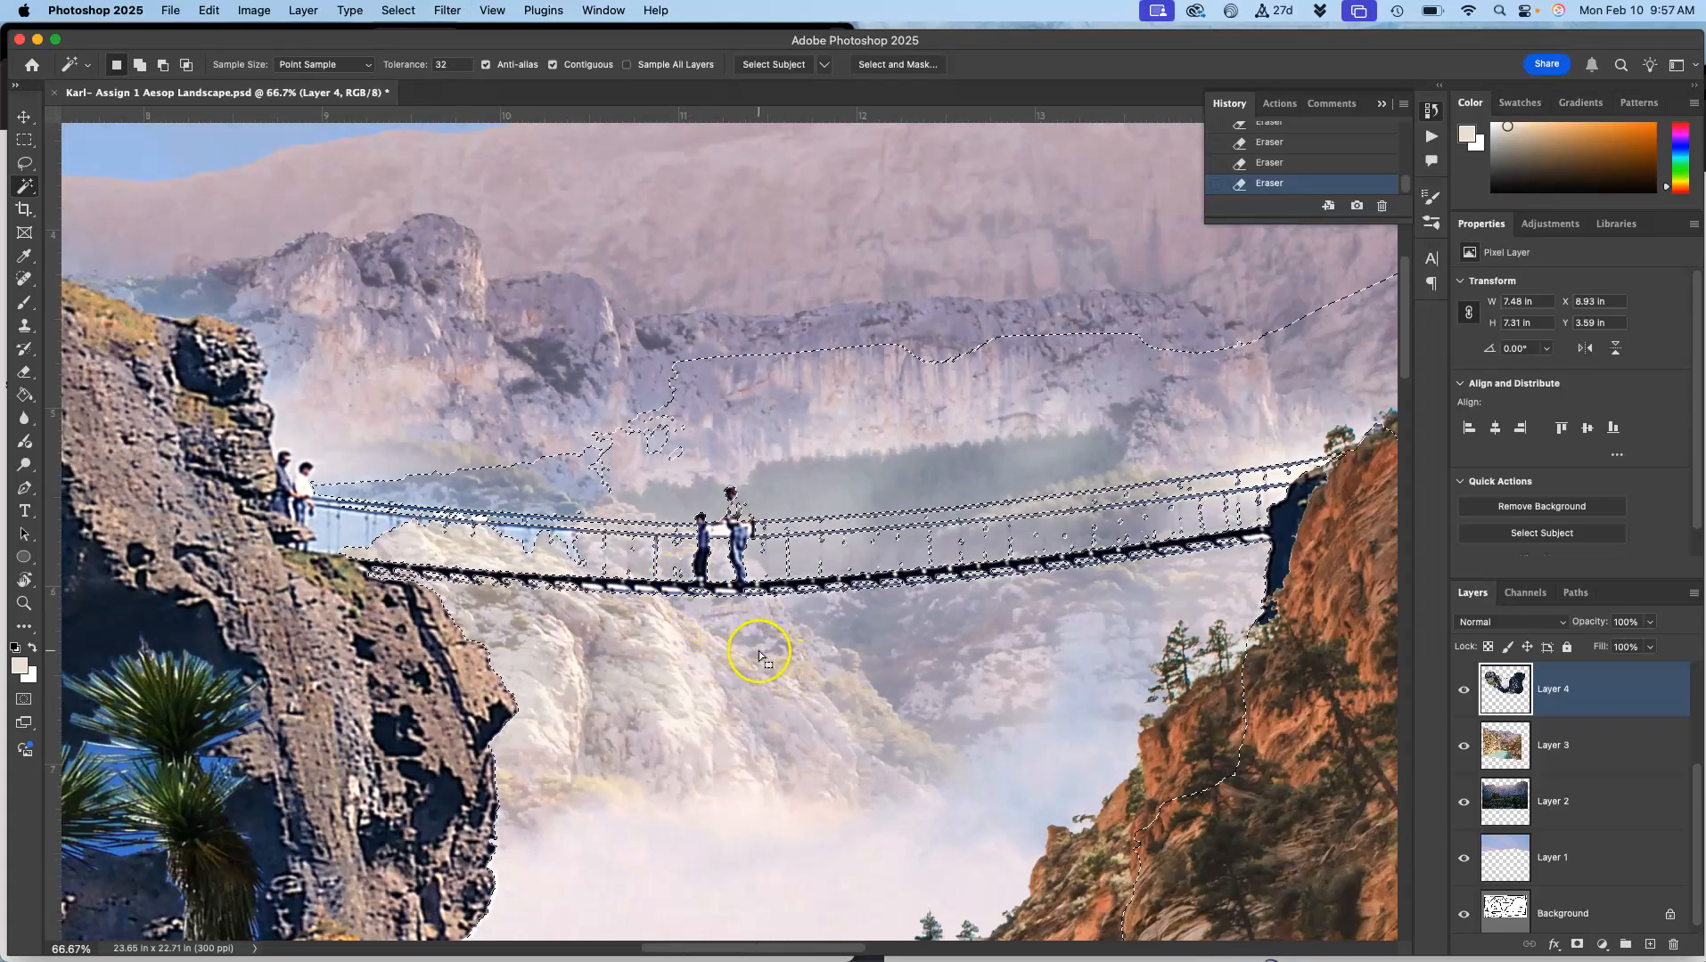
- Erase the selected sky between the bridge ropes near the brown cliff with the standing pair at 37% opacity
click(34, 375)
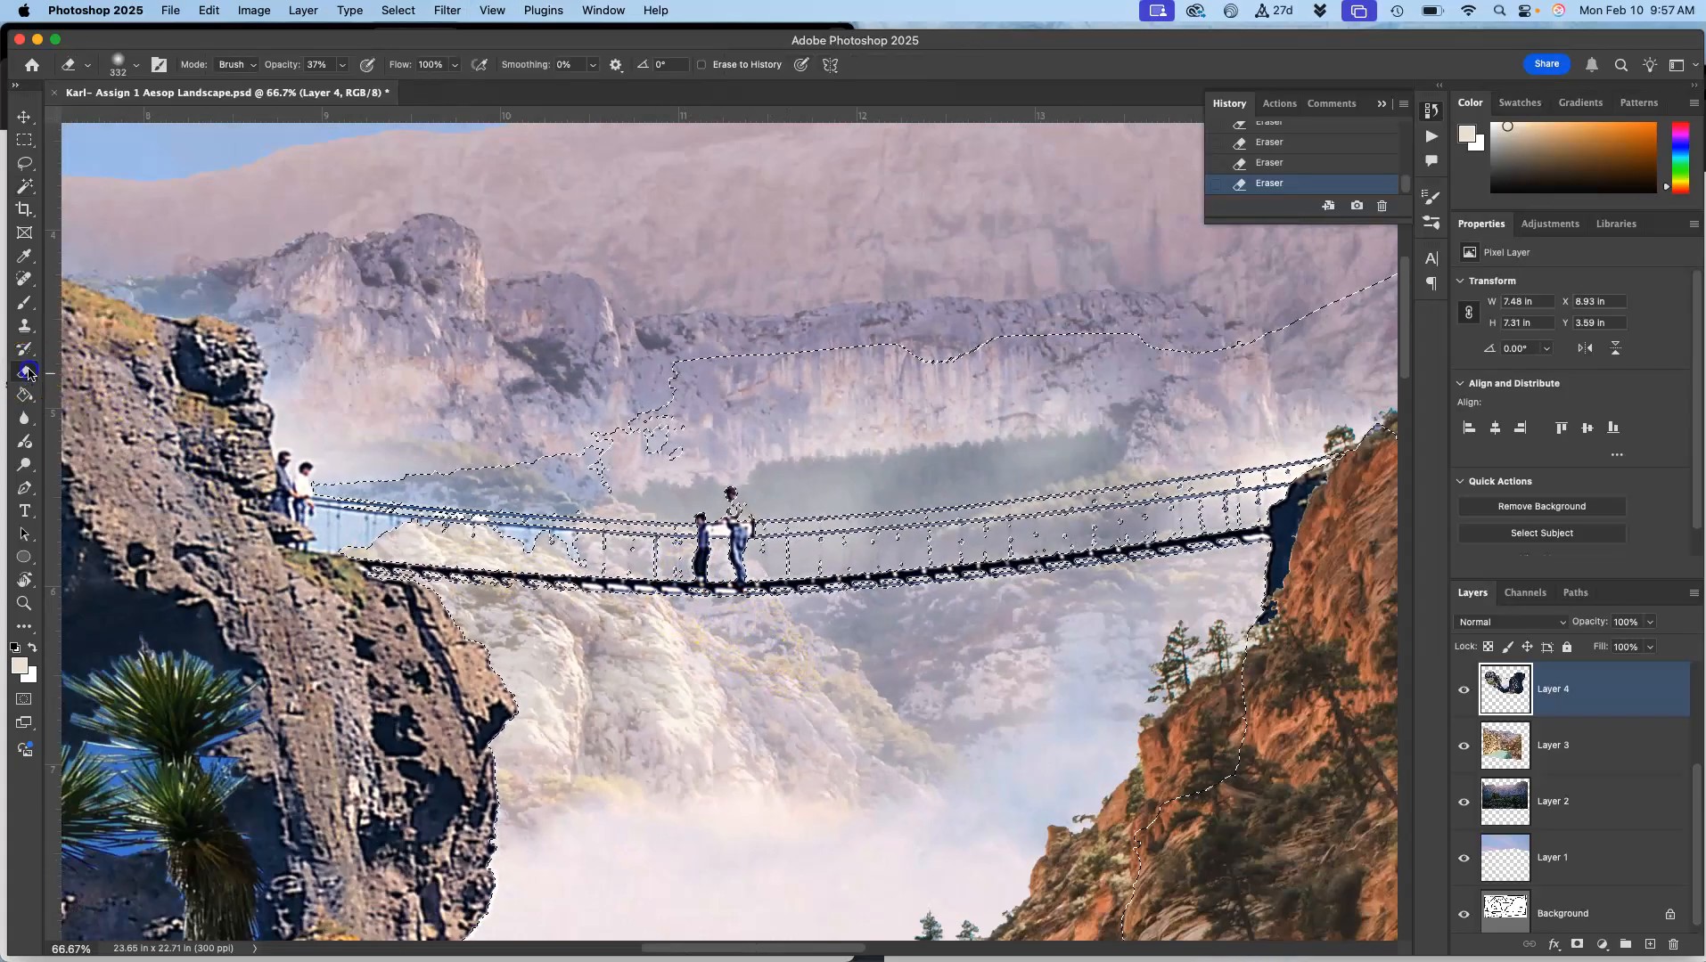
drag(345, 530, 416, 508)
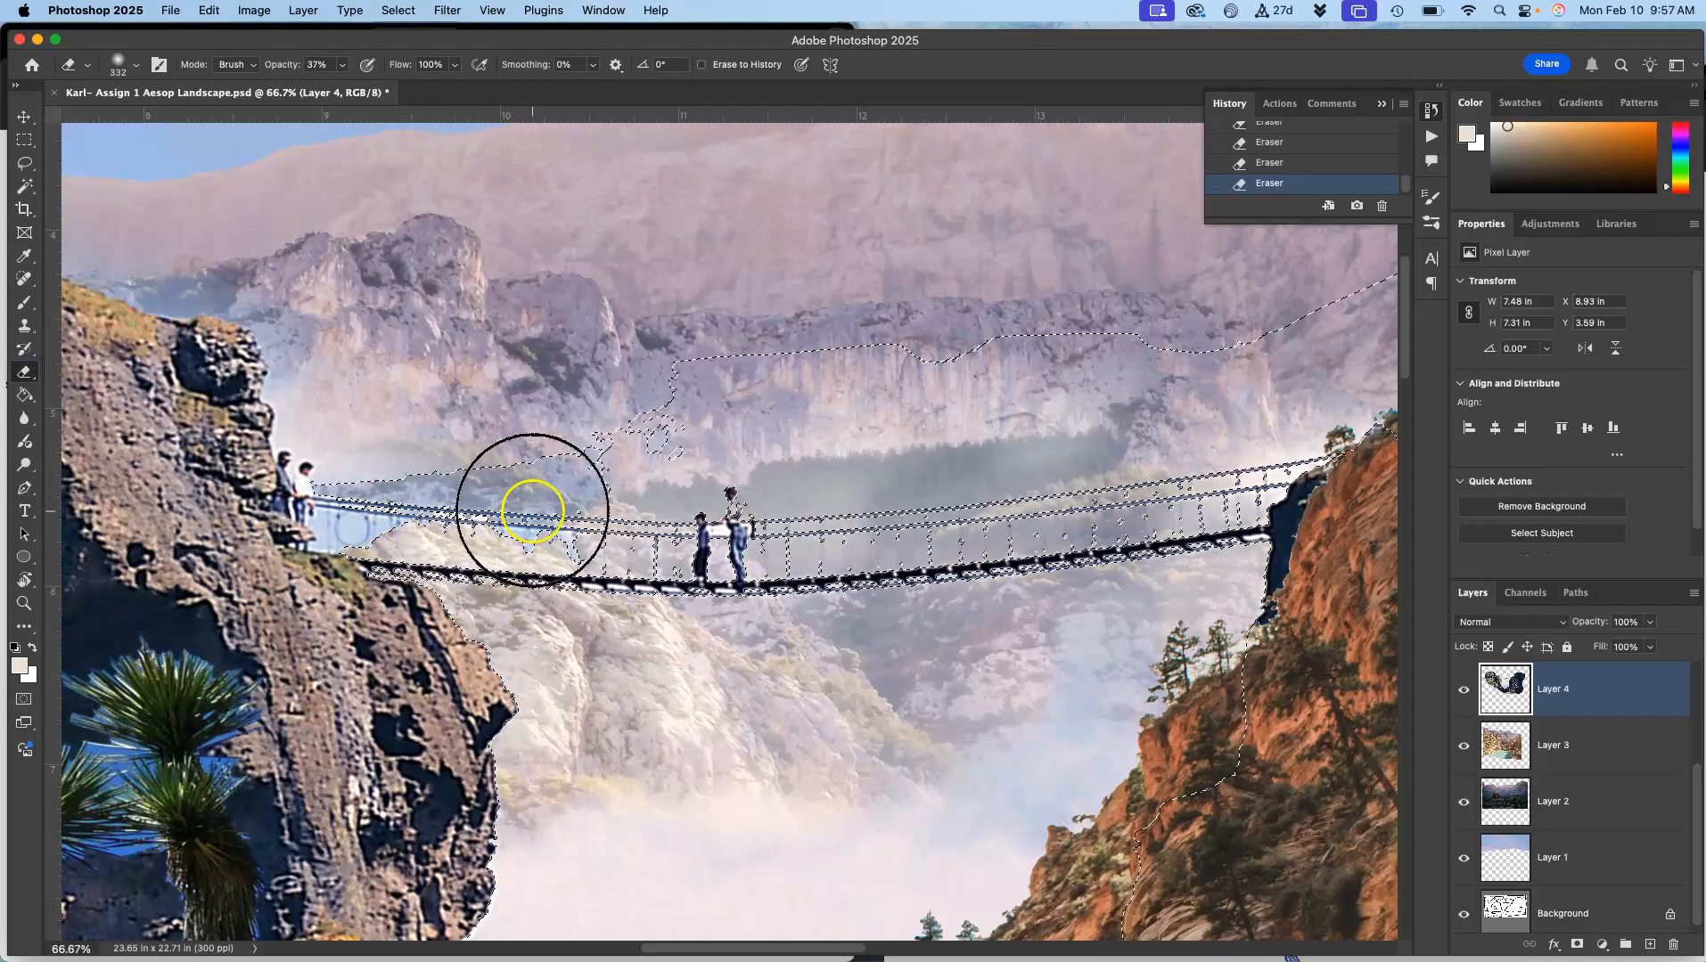
key(super+d)
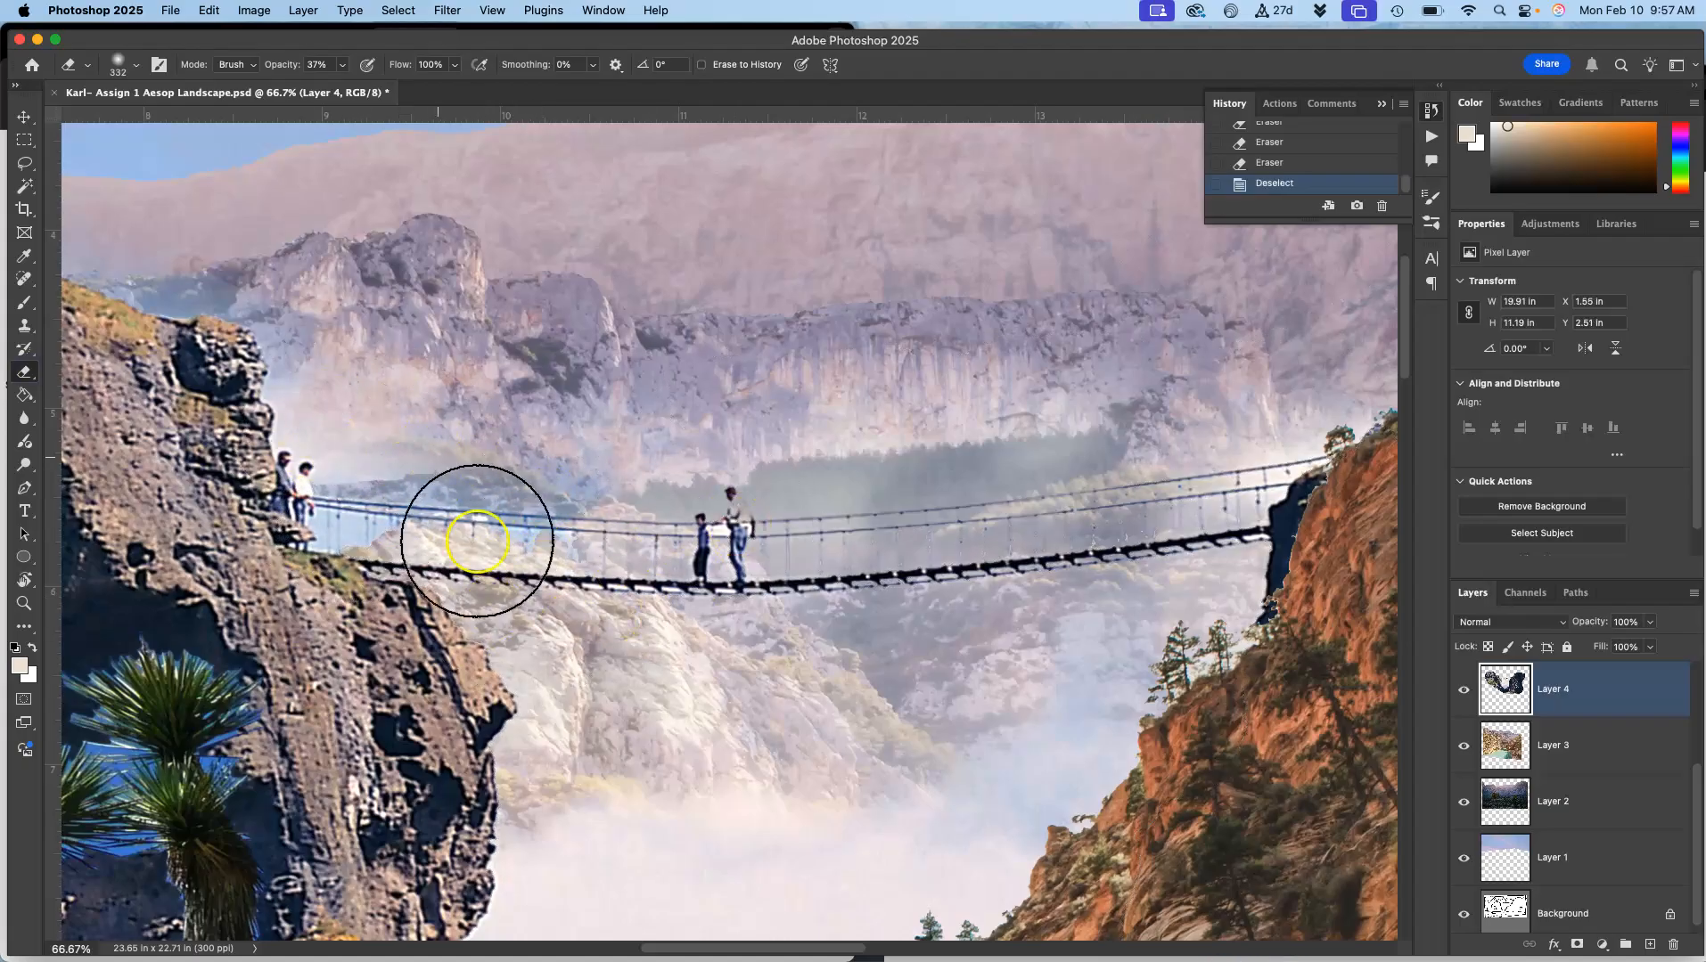
mouse_move(571, 828)
mouse_down()
mouse_move(622, 747)
mouse_move(607, 714)
mouse_up()
key(super+z)
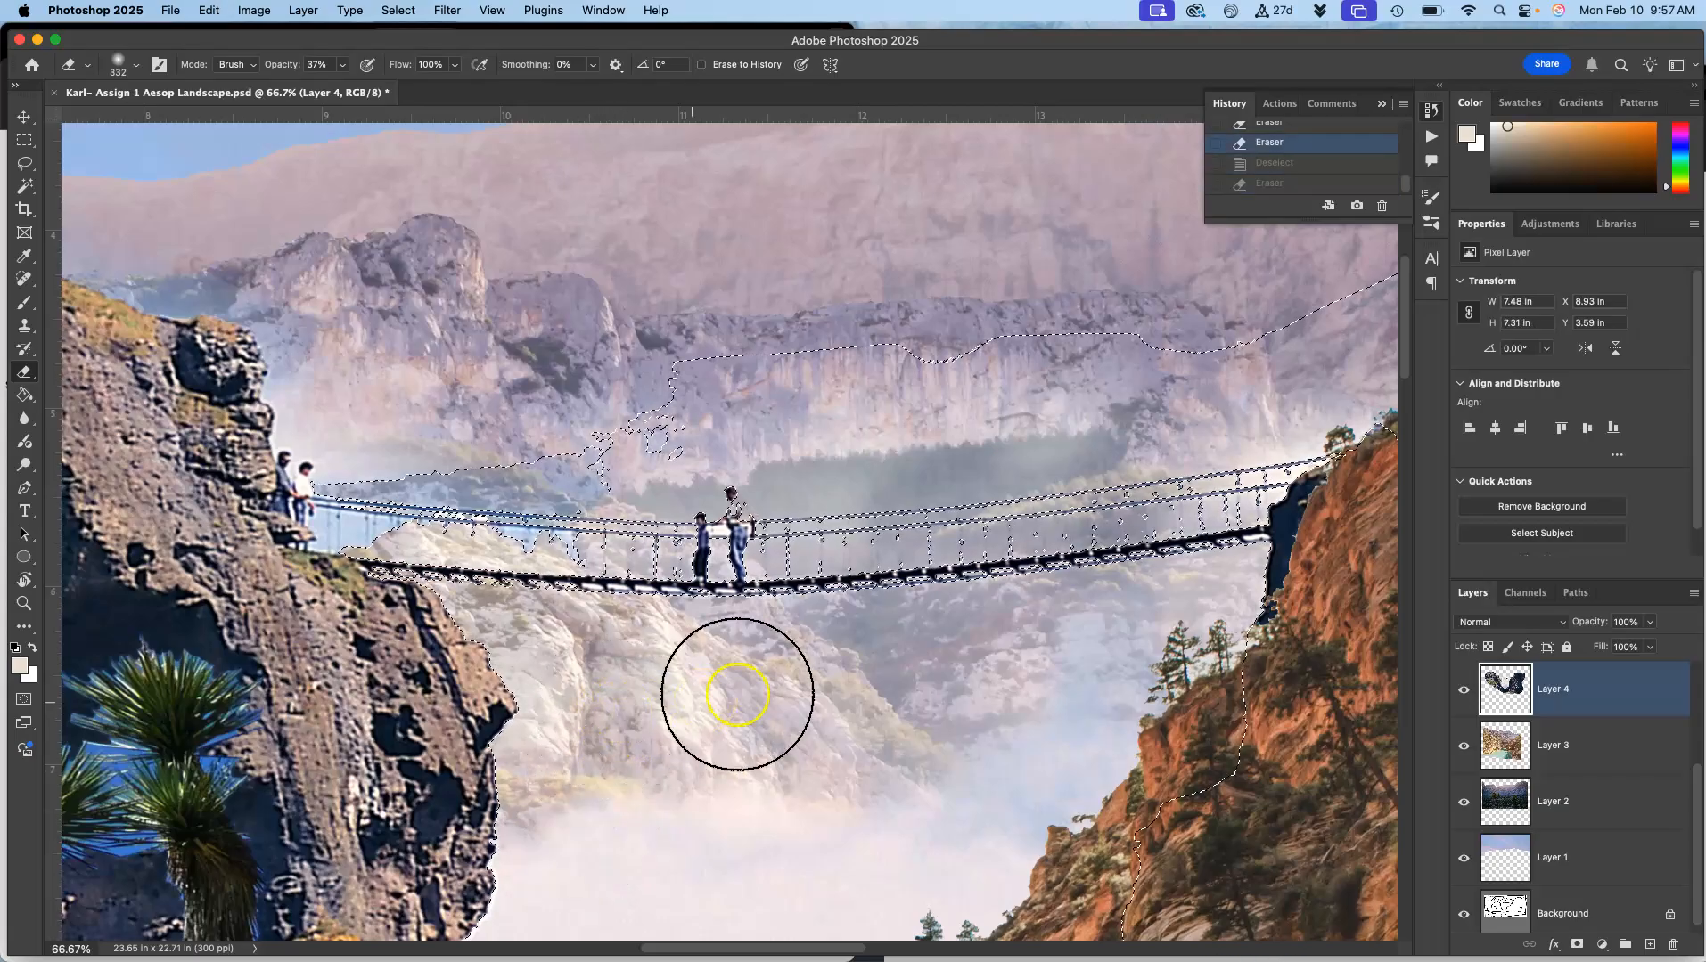